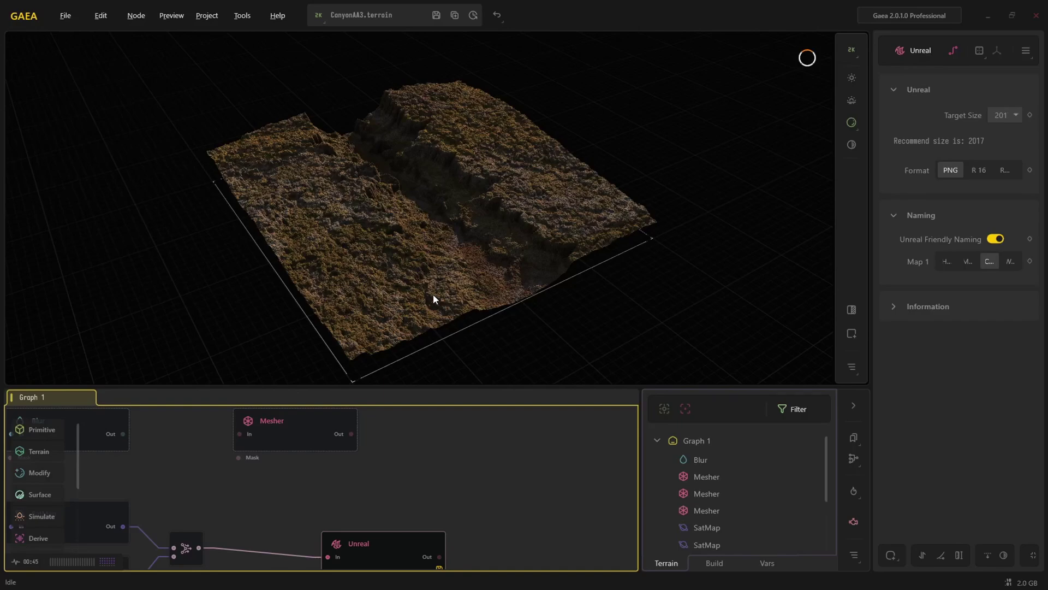
Examine the coloured canyon terrain in the 3D preview from several angles, both as a whole and up close.
{"action": "left_click_drag", "start_coordinate": [434, 297], "coordinate": [400, 307]}
{"action": "scroll", "coordinate": [460, 287], "scroll_direction": "up", "scroll_amount": 3}
{"action": "scroll", "coordinate": [432, 288], "scroll_direction": "down", "scroll_amount": 5}
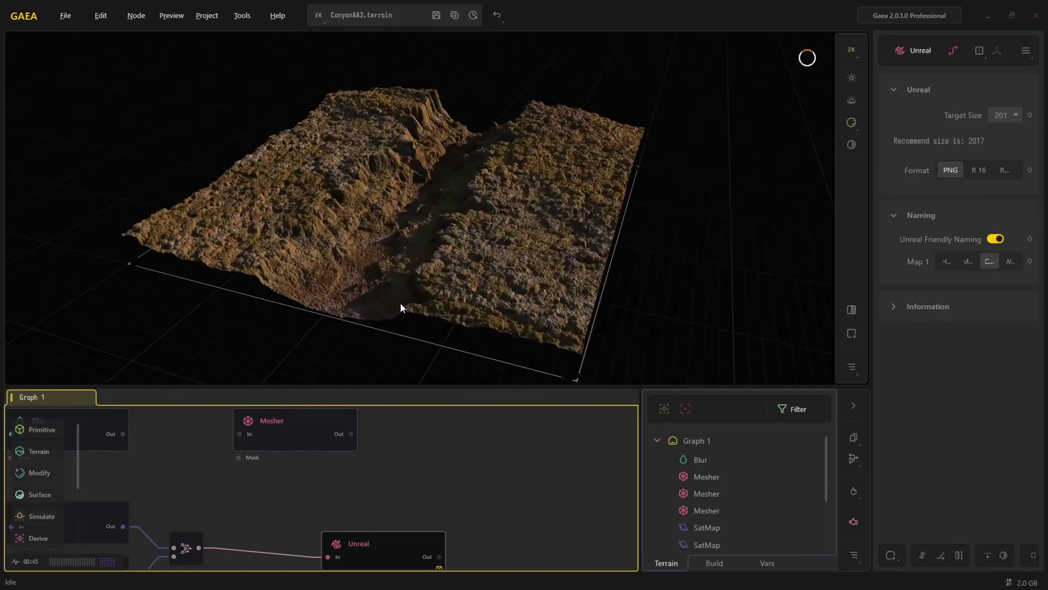
{"action": "scroll", "coordinate": [406, 305], "scroll_direction": "up", "scroll_amount": 3}
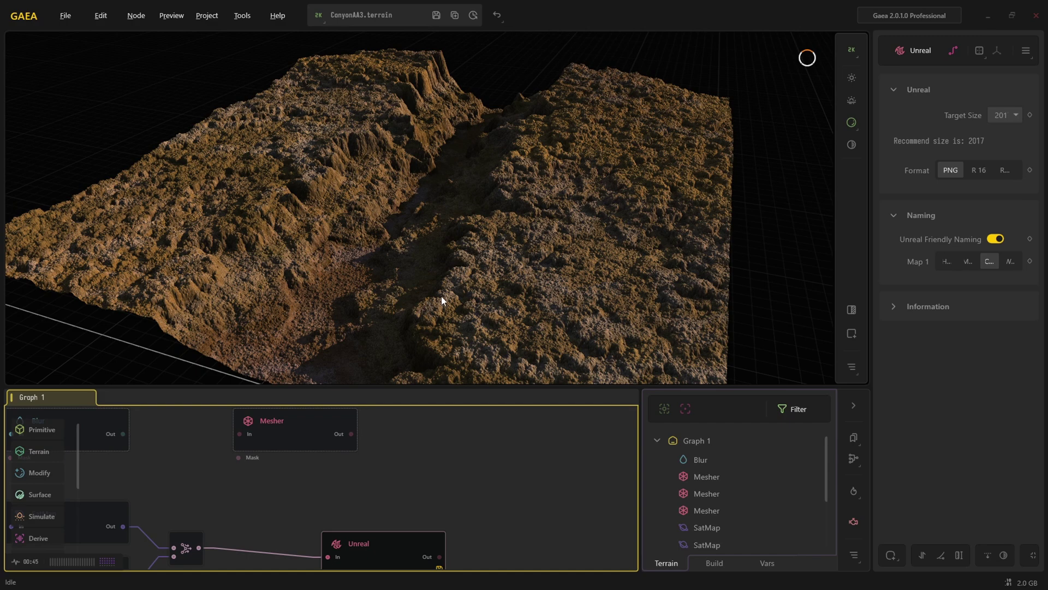
{"action": "scroll", "coordinate": [439, 290], "scroll_direction": "up", "scroll_amount": 1}
{"action": "middle_click_drag", "start_coordinate": [438, 287], "coordinate": [467, 281]}
{"action": "scroll", "coordinate": [468, 284], "scroll_direction": "down", "scroll_amount": 5}
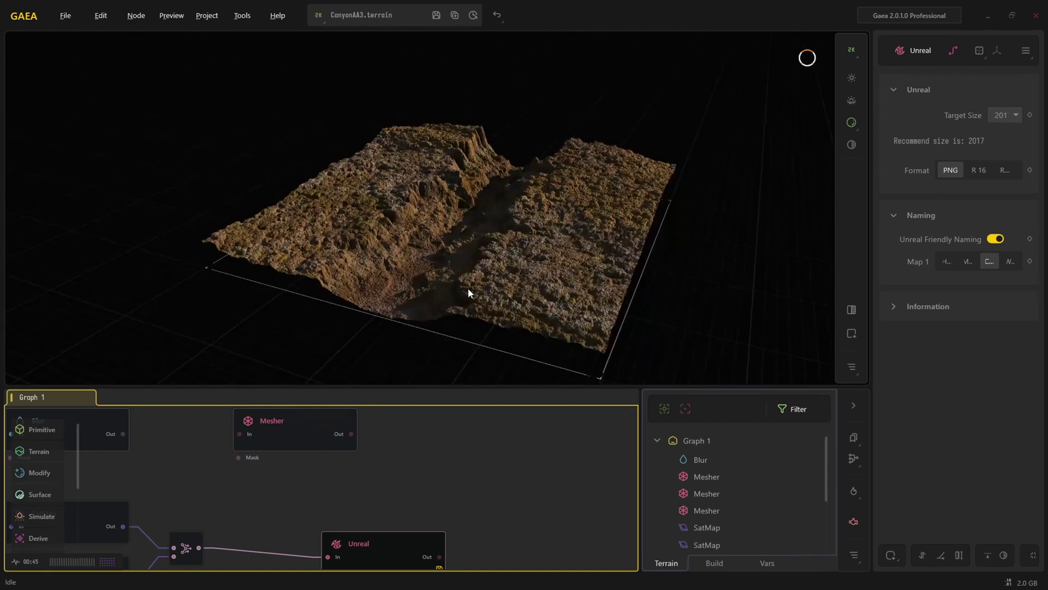
{"action": "mouse_move", "coordinate": [468, 287]}
{"action": "left_mouse_down"}
{"action": "mouse_move", "coordinate": [451, 290]}
{"action": "mouse_move", "coordinate": [480, 293]}
{"action": "mouse_move", "coordinate": [468, 274]}
{"action": "left_mouse_up"}
{"action": "scroll", "coordinate": [479, 292], "scroll_direction": "up", "scroll_amount": 5}
{"action": "scroll", "coordinate": [467, 276], "scroll_direction": "up", "scroll_amount": 5}
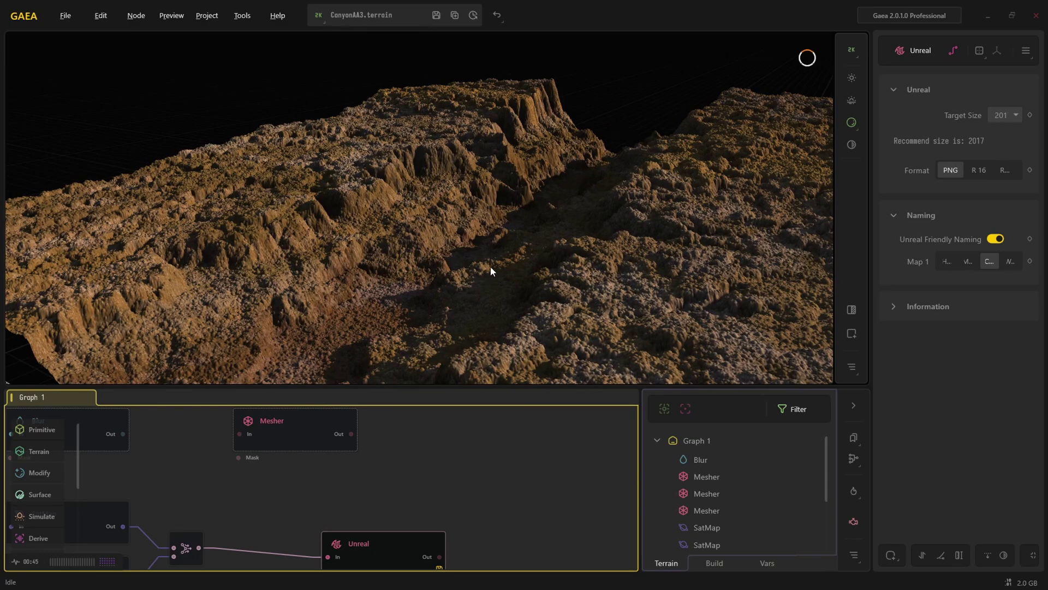
{"action": "scroll", "coordinate": [494, 266], "scroll_direction": "down", "scroll_amount": 5}
{"action": "scroll", "coordinate": [505, 284], "scroll_direction": "up", "scroll_amount": 4}
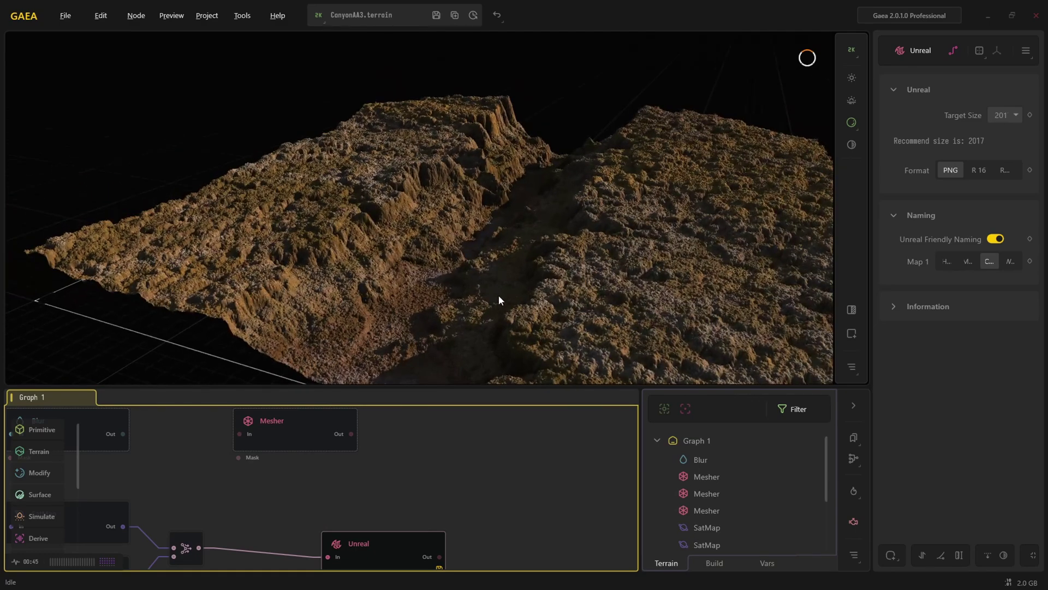
{"action": "scroll", "coordinate": [497, 297], "scroll_direction": "down", "scroll_amount": 4}
{"action": "scroll", "coordinate": [486, 307], "scroll_direction": "up", "scroll_amount": 5}
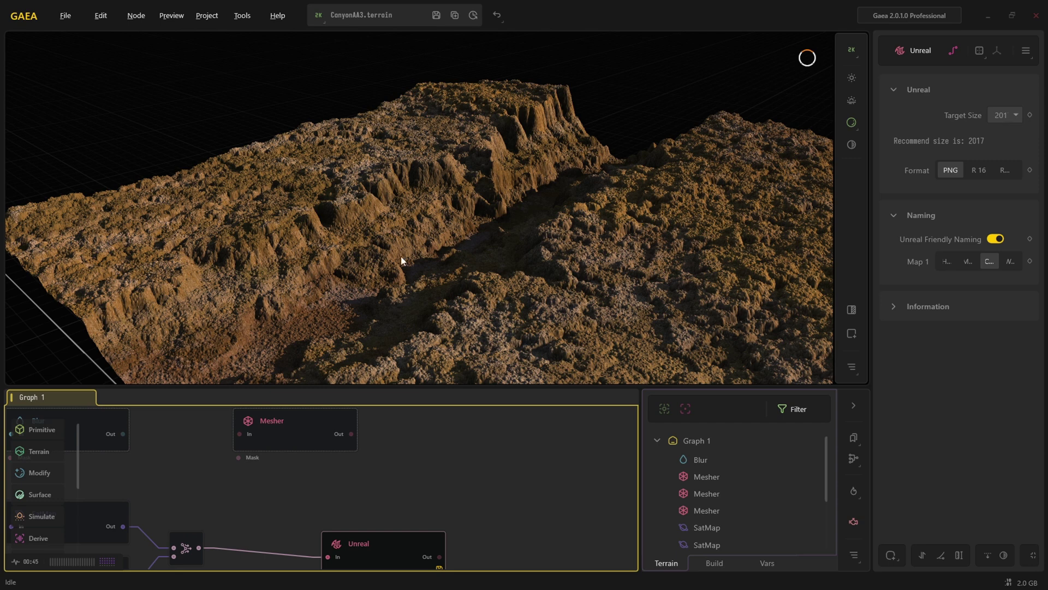
{"action": "scroll", "coordinate": [487, 310], "scroll_direction": "up", "scroll_amount": 3}
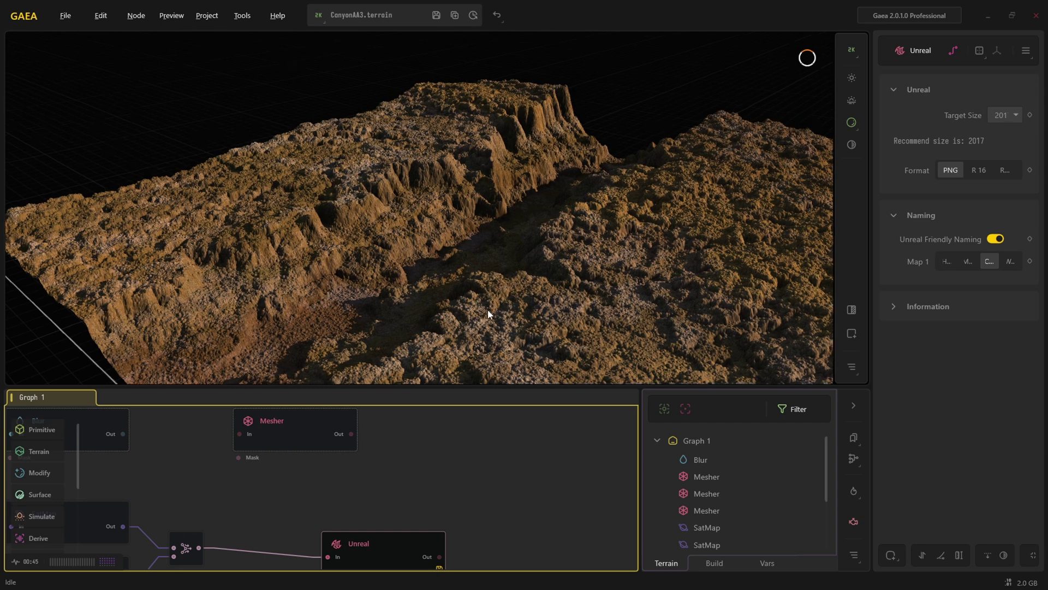
{"action": "scroll", "coordinate": [216, 456], "scroll_direction": "down", "scroll_amount": 5}
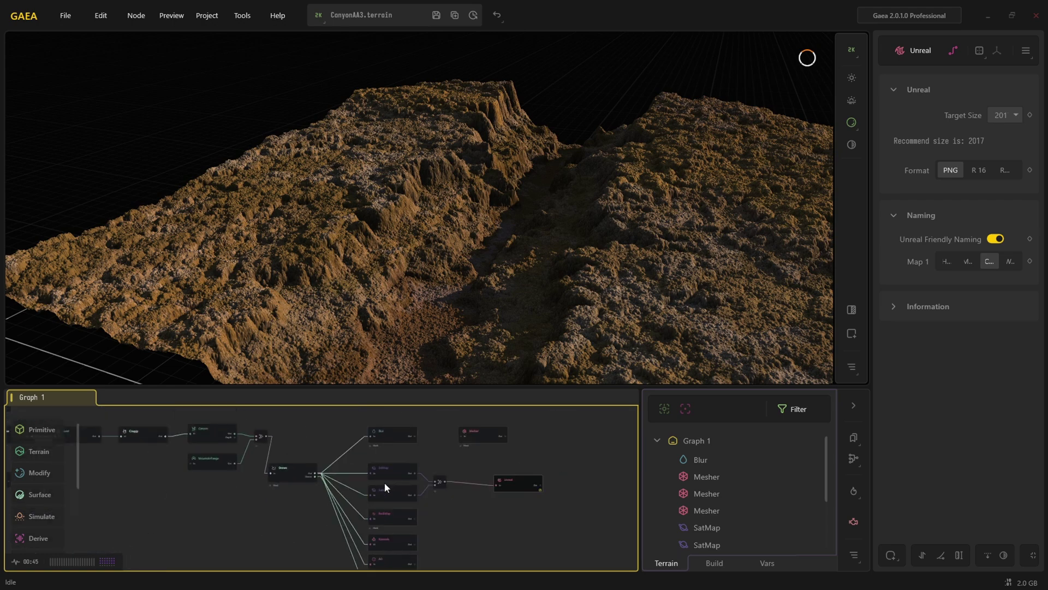
{"action": "left_click_drag", "start_coordinate": [466, 356], "coordinate": [498, 323]}
{"action": "scroll", "coordinate": [461, 332], "scroll_direction": "down", "scroll_amount": 5}
{"action": "scroll", "coordinate": [480, 246], "scroll_direction": "up", "scroll_amount": 5}
{"action": "left_click_drag", "start_coordinate": [479, 258], "coordinate": [458, 289]}
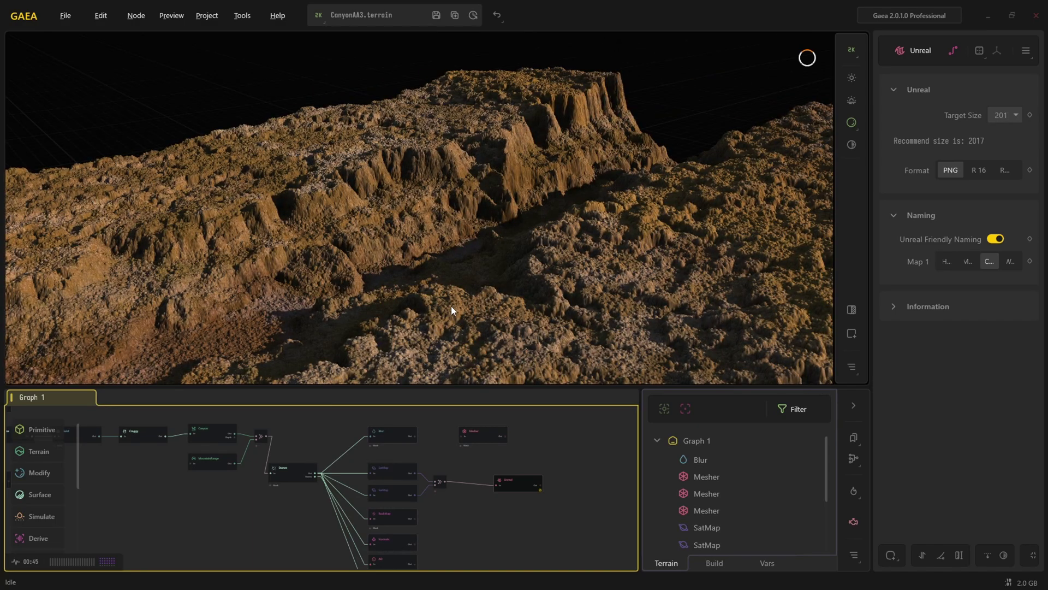
{"action": "scroll", "coordinate": [467, 297], "scroll_direction": "down", "scroll_amount": 3}
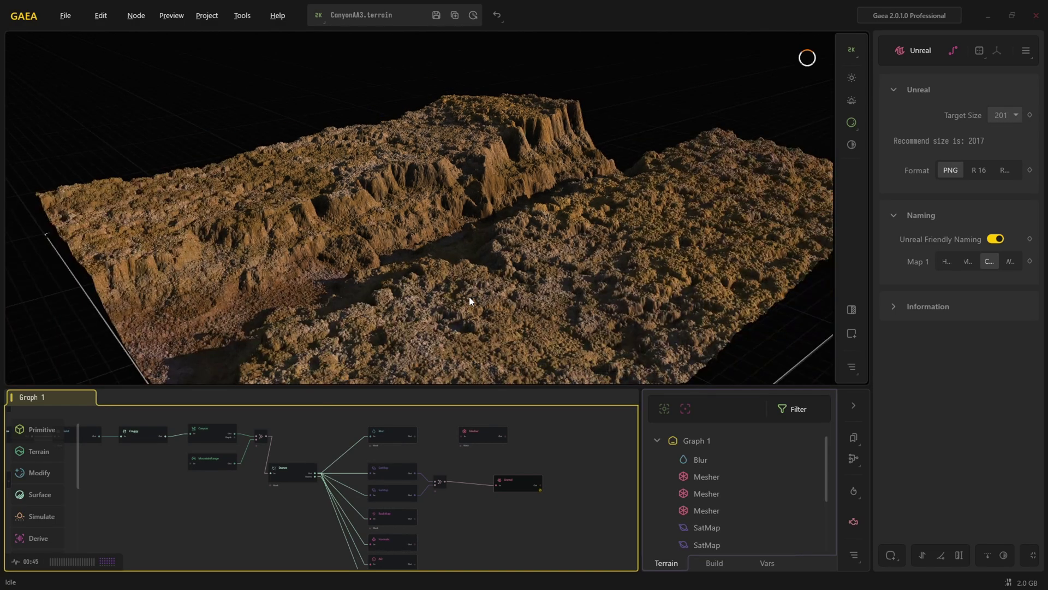
{"action": "scroll", "coordinate": [469, 306], "scroll_direction": "down", "scroll_amount": 5}
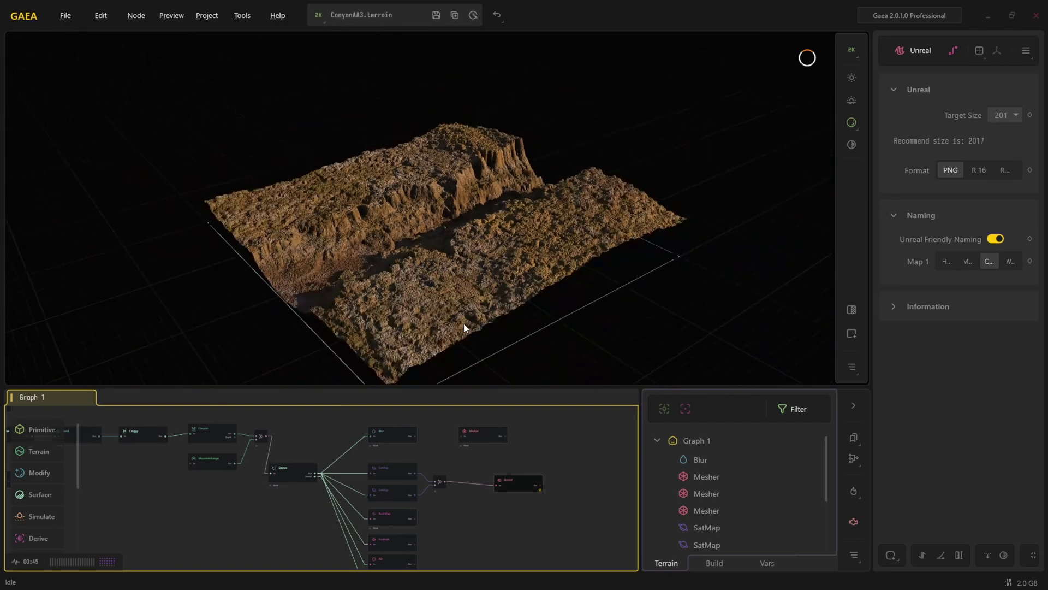
{"action": "left_click_drag", "start_coordinate": [512, 330], "coordinate": [425, 319]}
{"action": "scroll", "coordinate": [467, 314], "scroll_direction": "up", "scroll_amount": 5}
{"action": "scroll", "coordinate": [546, 320], "scroll_direction": "down", "scroll_amount": 6}
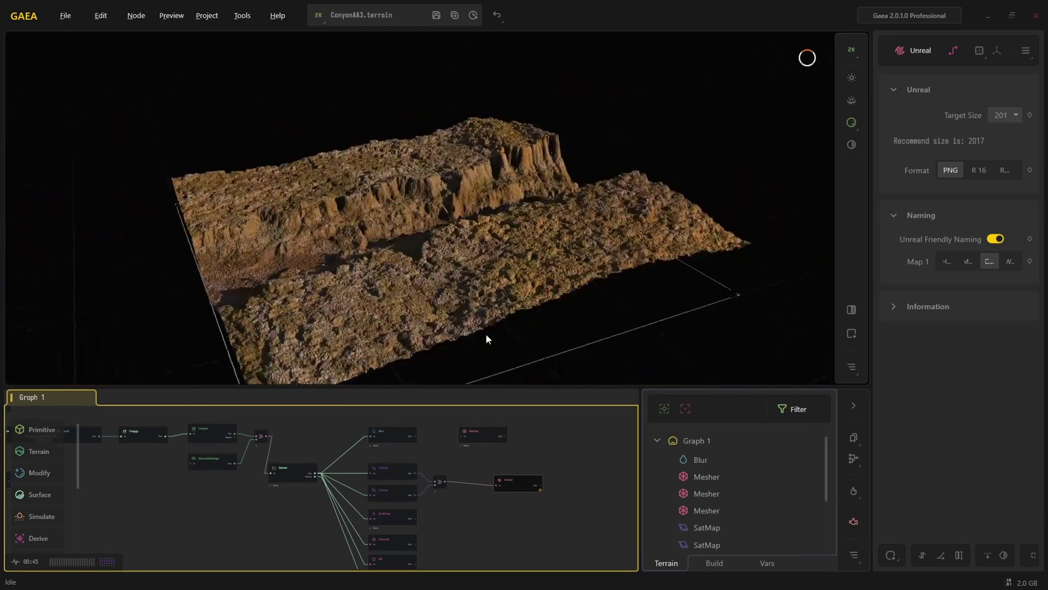
{"action": "left_click_drag", "start_coordinate": [486, 333], "coordinate": [483, 288]}
{"action": "scroll", "coordinate": [490, 326], "scroll_direction": "up", "scroll_amount": 6}
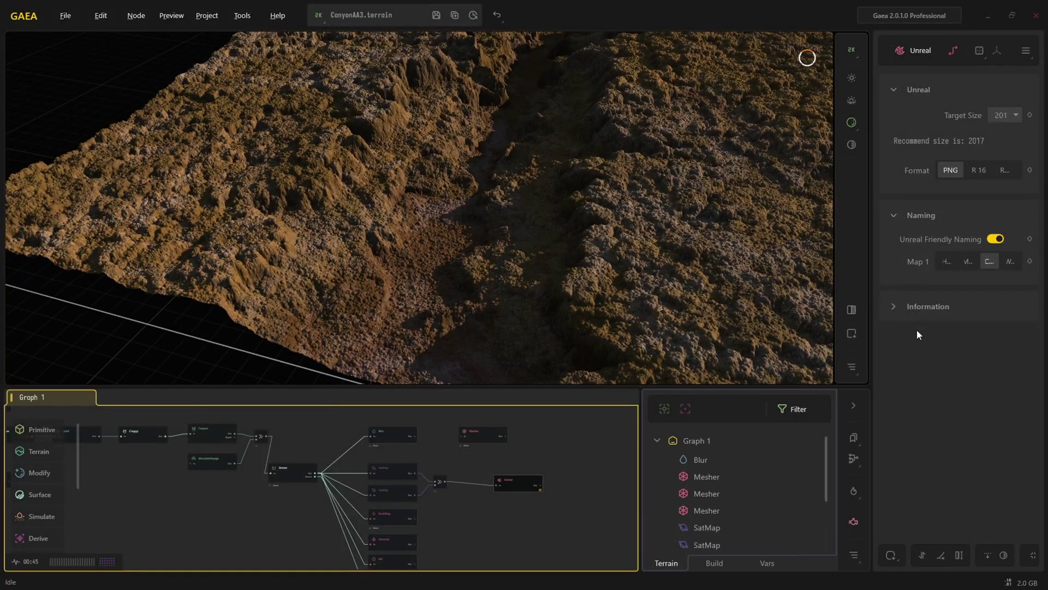
Examine the reddish canyon floor and its open end, along with the Stones, SatMap and RockMap nodes in the graph.
{"action": "left_click_drag", "start_coordinate": [478, 344], "coordinate": [507, 295]}
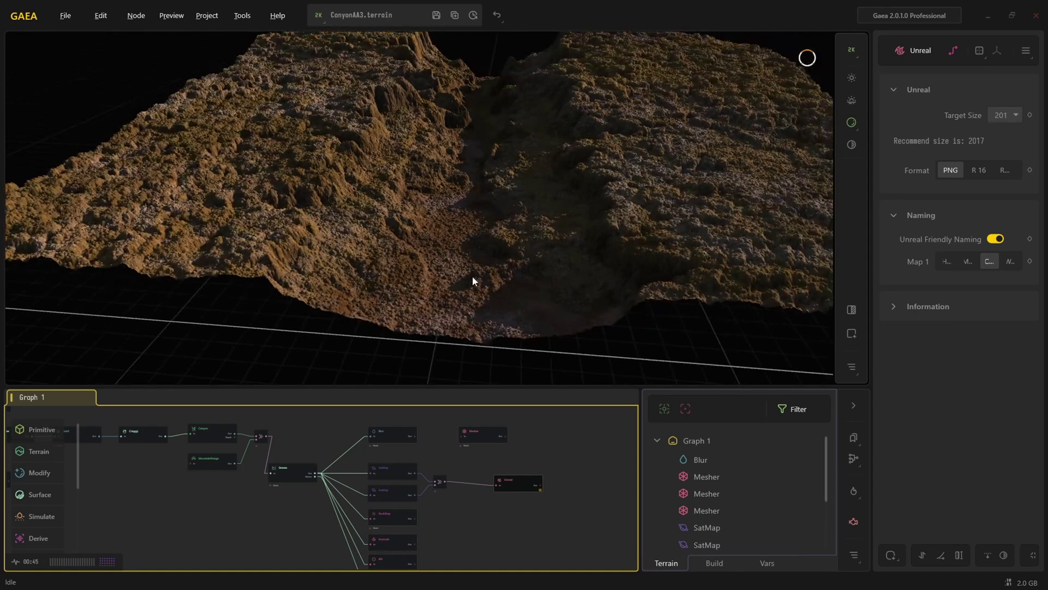
{"action": "scroll", "coordinate": [473, 277], "scroll_direction": "down", "scroll_amount": 2}
{"action": "scroll", "coordinate": [332, 457], "scroll_direction": "up", "scroll_amount": 5}
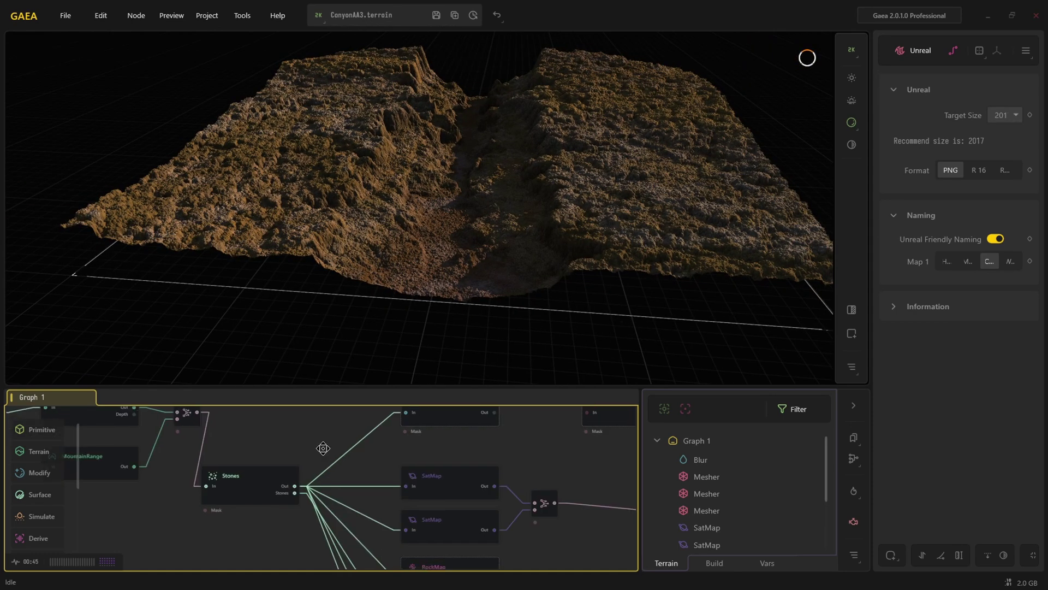
{"action": "left_click_drag", "start_coordinate": [520, 337], "coordinate": [505, 316]}
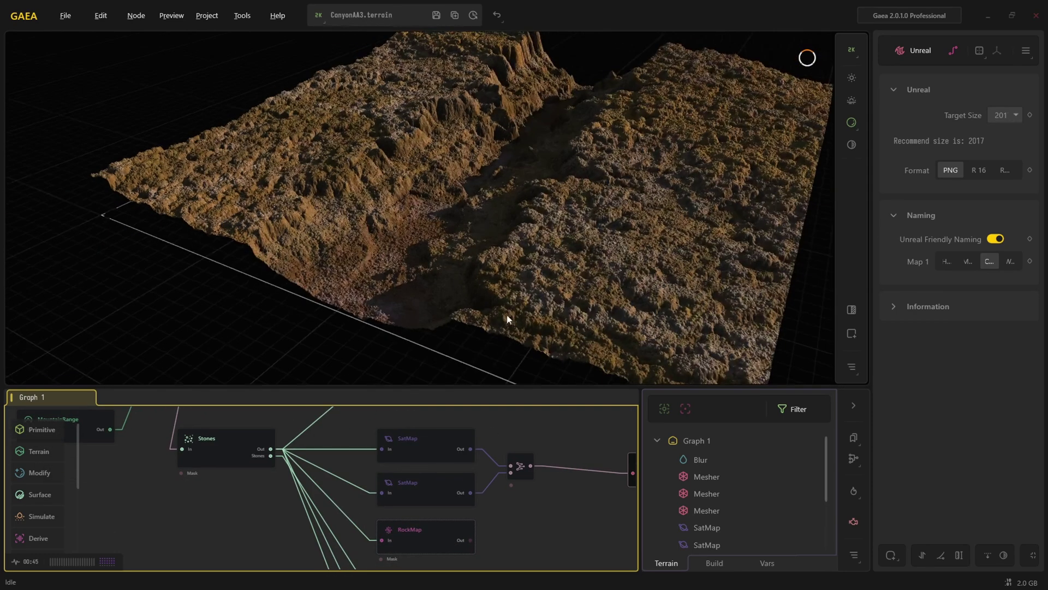
{"action": "scroll", "coordinate": [499, 238], "scroll_direction": "down", "scroll_amount": 2}
{"action": "mouse_move", "coordinate": [499, 238]}
{"action": "left_mouse_down"}
{"action": "mouse_move", "coordinate": [491, 275]}
{"action": "mouse_move", "coordinate": [498, 226]}
{"action": "left_mouse_up"}
{"action": "scroll", "coordinate": [488, 277], "scroll_direction": "up", "scroll_amount": 3}
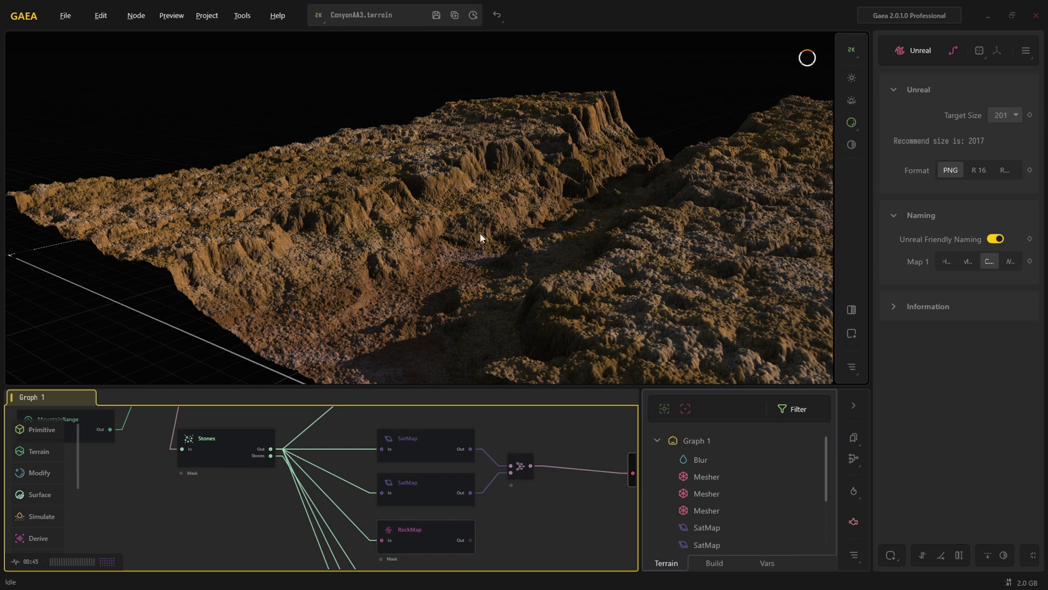
{"action": "scroll", "coordinate": [473, 260], "scroll_direction": "down", "scroll_amount": 2}
{"action": "left_click_drag", "start_coordinate": [473, 260], "coordinate": [486, 277]}
{"action": "scroll", "coordinate": [505, 250], "scroll_direction": "up", "scroll_amount": 2}
{"action": "middle_click_drag", "start_coordinate": [505, 251], "coordinate": [476, 268]}
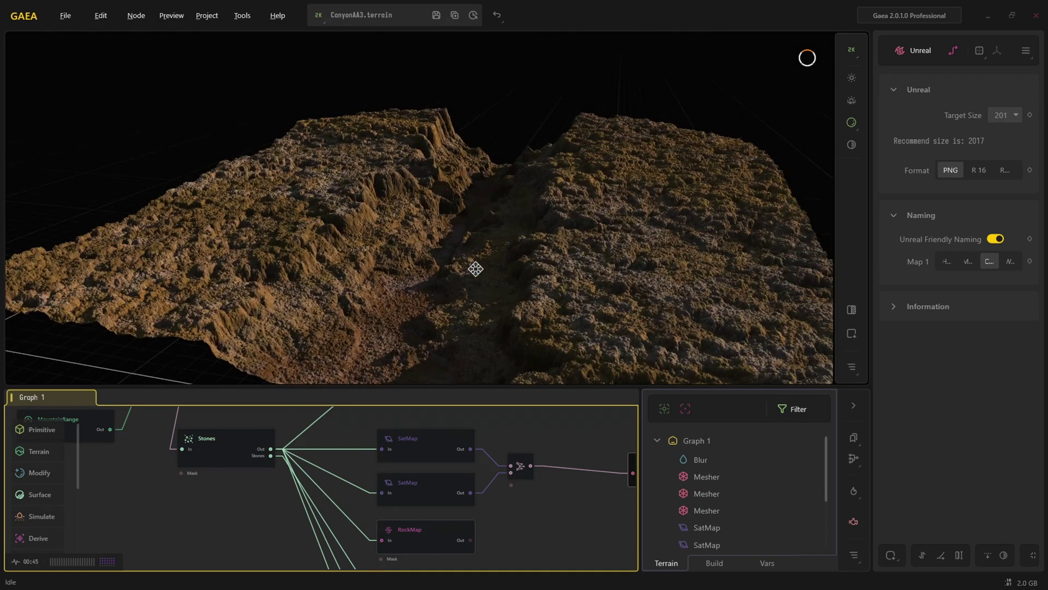
{"action": "left_click_drag", "start_coordinate": [475, 269], "coordinate": [447, 276]}
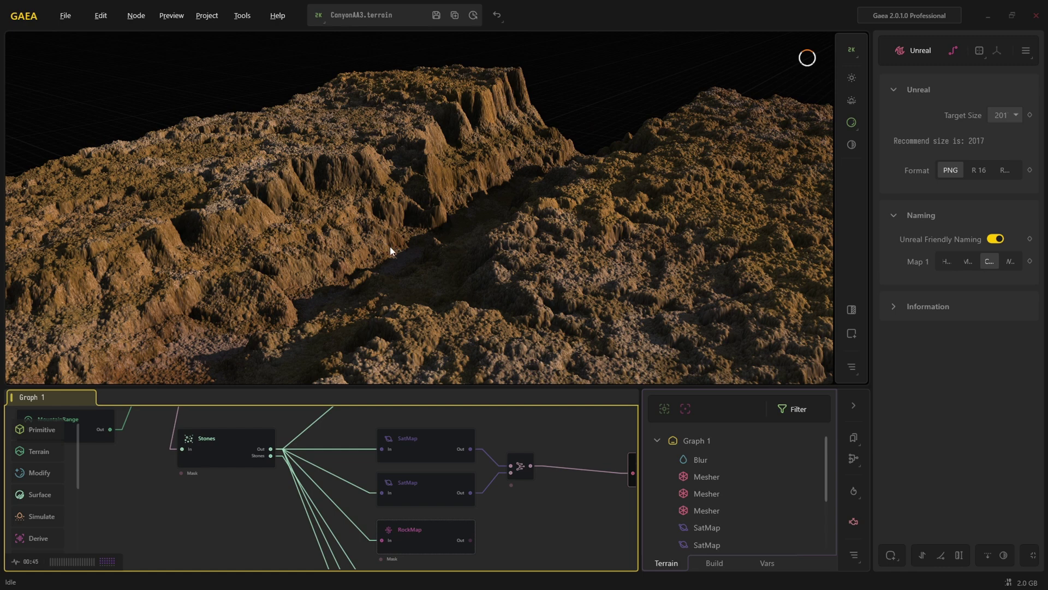
Examine the stone detail and colouring on the canyon's cliff walls up close and from a distance.
{"action": "scroll", "coordinate": [389, 247], "scroll_direction": "down", "scroll_amount": 5}
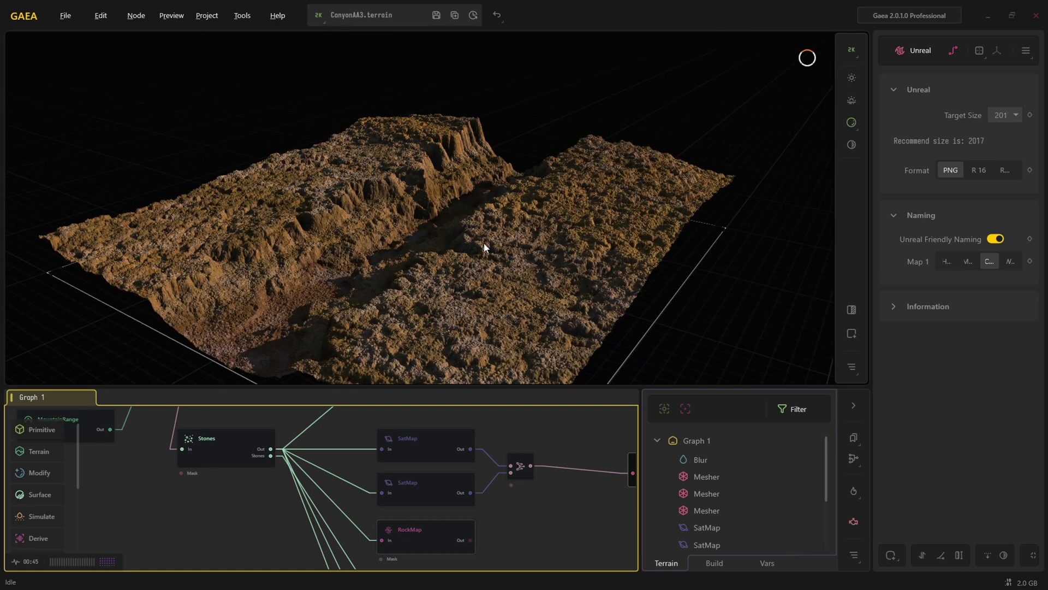
{"action": "scroll", "coordinate": [316, 243], "scroll_direction": "up", "scroll_amount": 6}
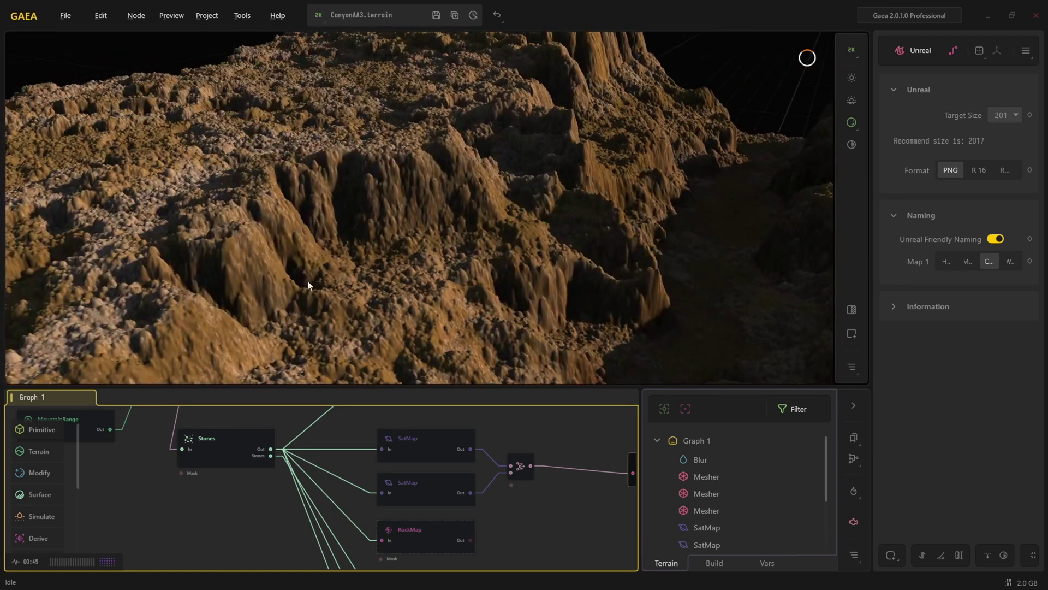
{"action": "scroll", "coordinate": [394, 226], "scroll_direction": "down", "scroll_amount": 3}
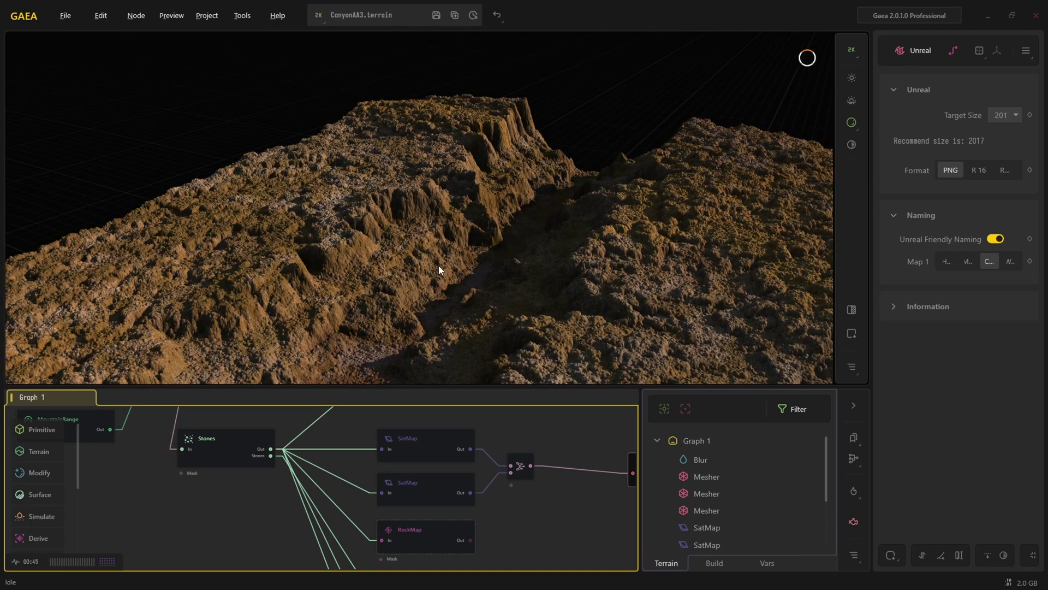
{"action": "scroll", "coordinate": [444, 266], "scroll_direction": "down", "scroll_amount": 3}
{"action": "scroll", "coordinate": [436, 262], "scroll_direction": "down", "scroll_amount": 3}
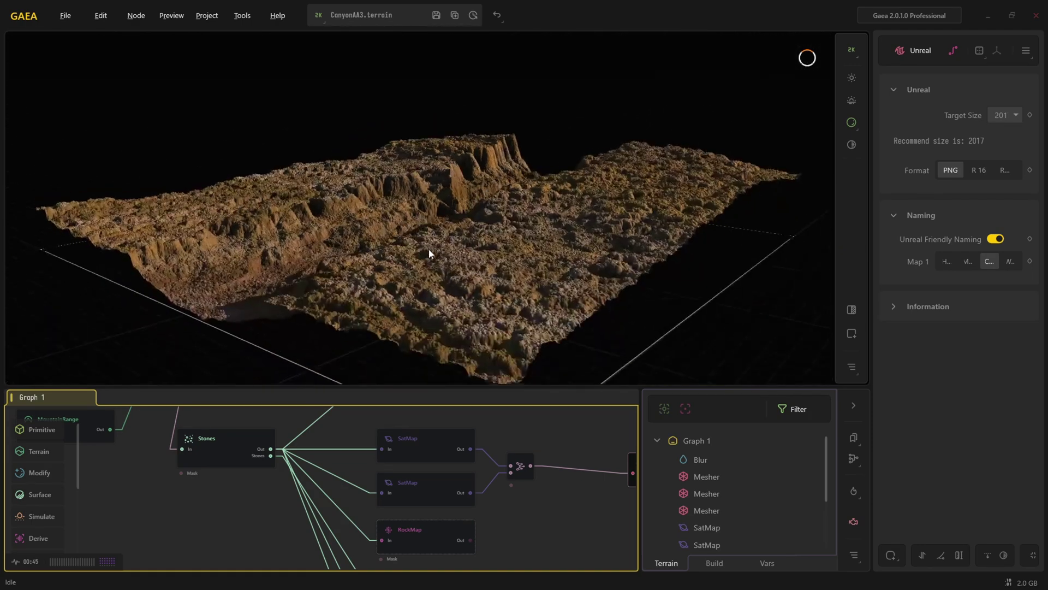
{"action": "scroll", "coordinate": [425, 238], "scroll_direction": "up", "scroll_amount": 5}
{"action": "scroll", "coordinate": [457, 231], "scroll_direction": "down", "scroll_amount": 2}
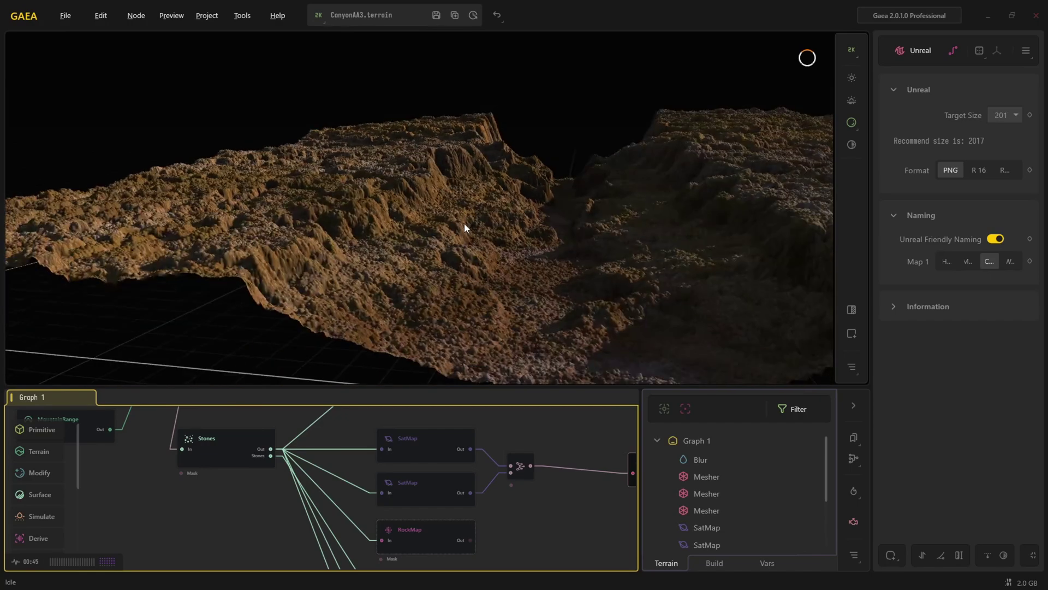
{"action": "scroll", "coordinate": [502, 226], "scroll_direction": "up", "scroll_amount": 5}
{"action": "left_click_drag", "start_coordinate": [509, 244], "coordinate": [486, 240]}
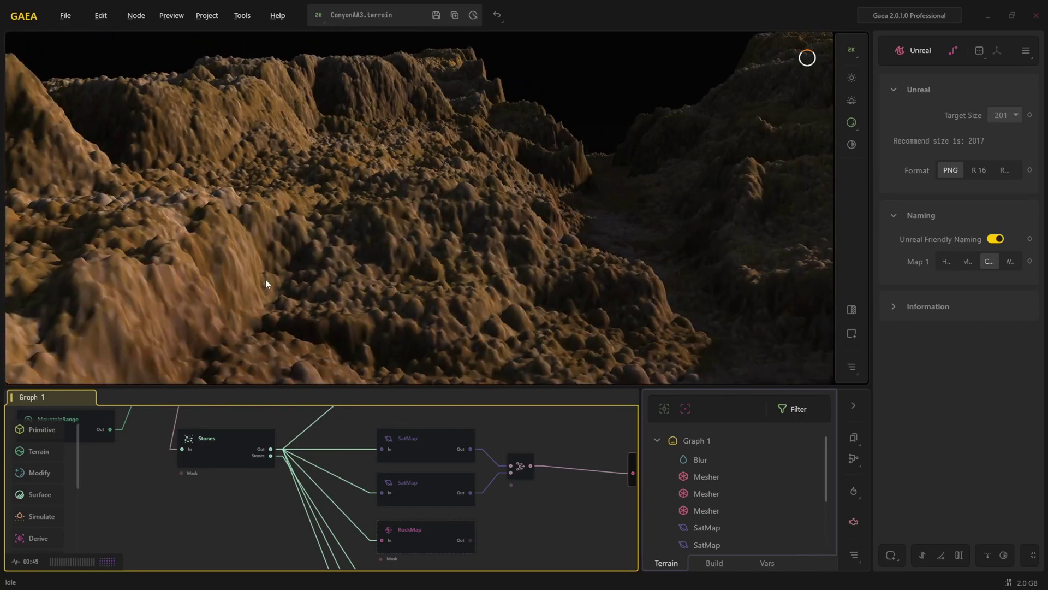
{"action": "scroll", "coordinate": [315, 249], "scroll_direction": "down", "scroll_amount": 3}
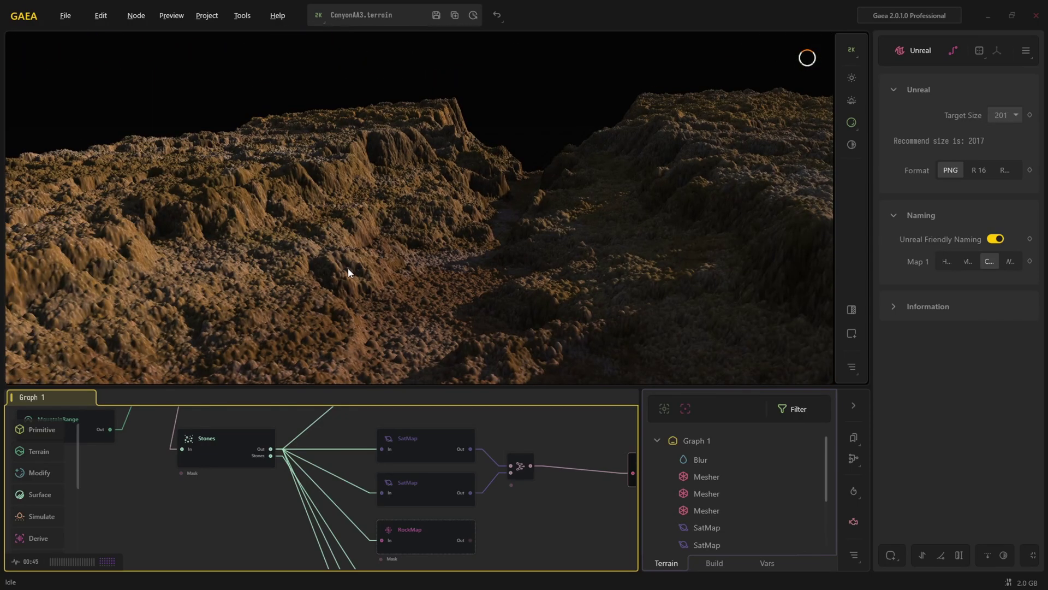
{"action": "middle_click_drag", "start_coordinate": [348, 281], "coordinate": [346, 322]}
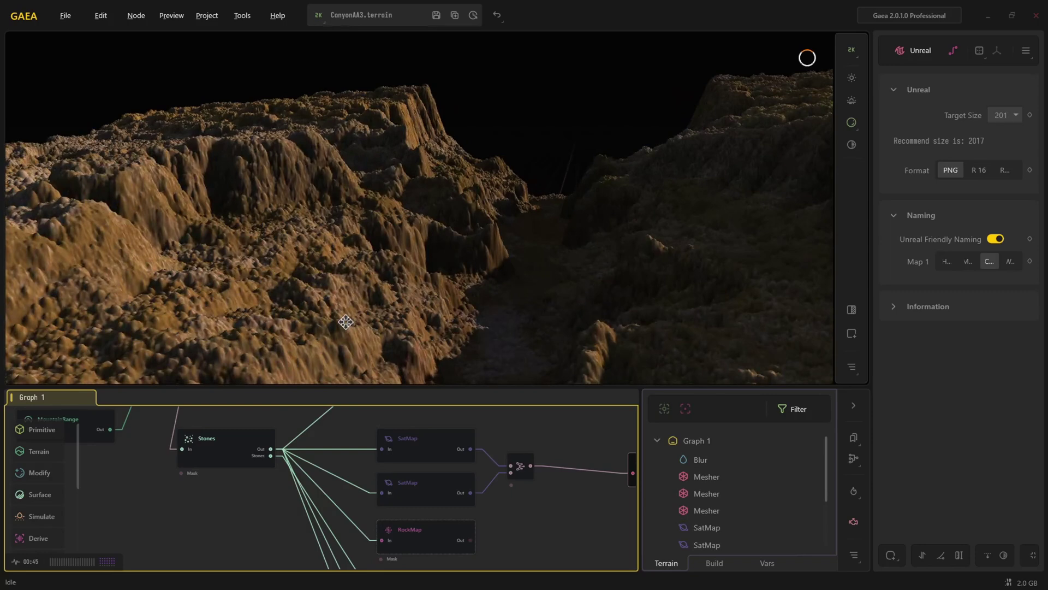
{"action": "scroll", "coordinate": [346, 322], "scroll_direction": "down", "scroll_amount": 5}
{"action": "left_click_drag", "start_coordinate": [471, 300], "coordinate": [434, 326]}
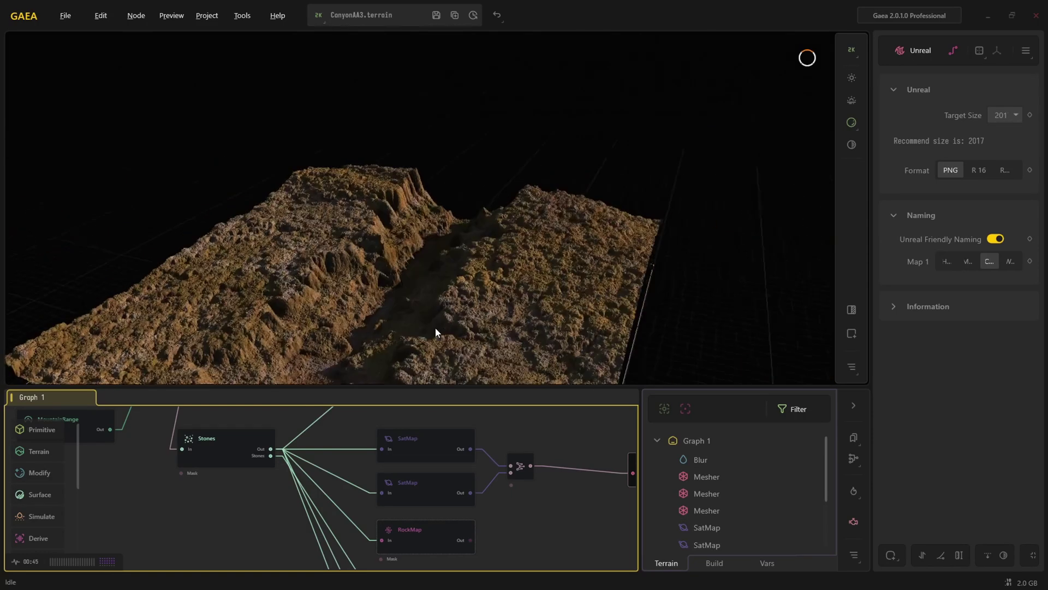
{"action": "middle_click_drag", "start_coordinate": [435, 327], "coordinate": [446, 266]}
{"action": "scroll", "coordinate": [446, 266], "scroll_direction": "down", "scroll_amount": 3}
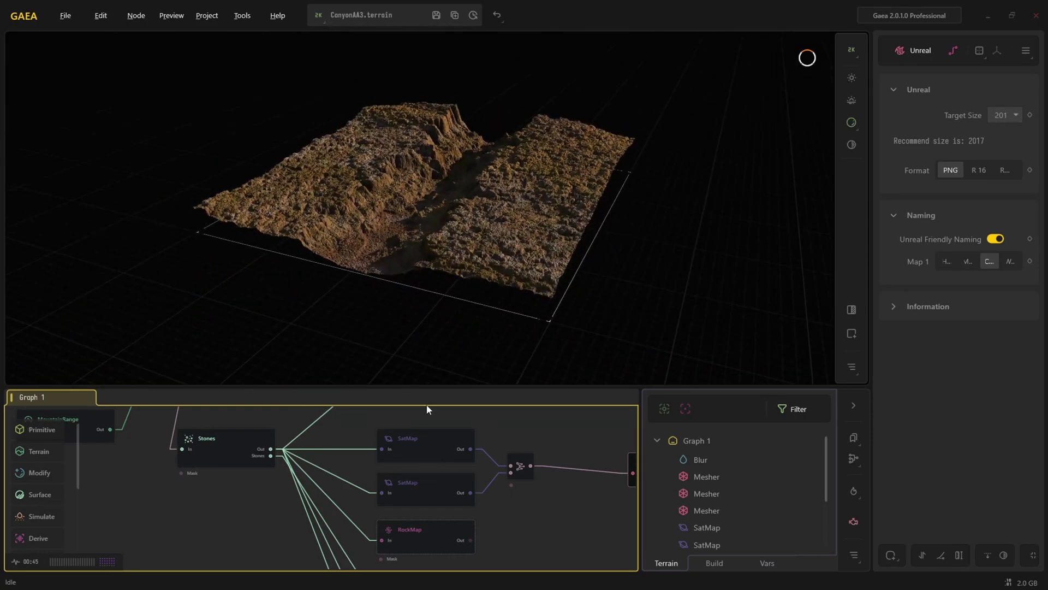
Preview the first SatMap node connected to Stones and widen its properties area until the full option names fit.
{"action": "scroll", "coordinate": [422, 461], "scroll_direction": "up", "scroll_amount": 5}
{"action": "left_click", "coordinate": [394, 470]}
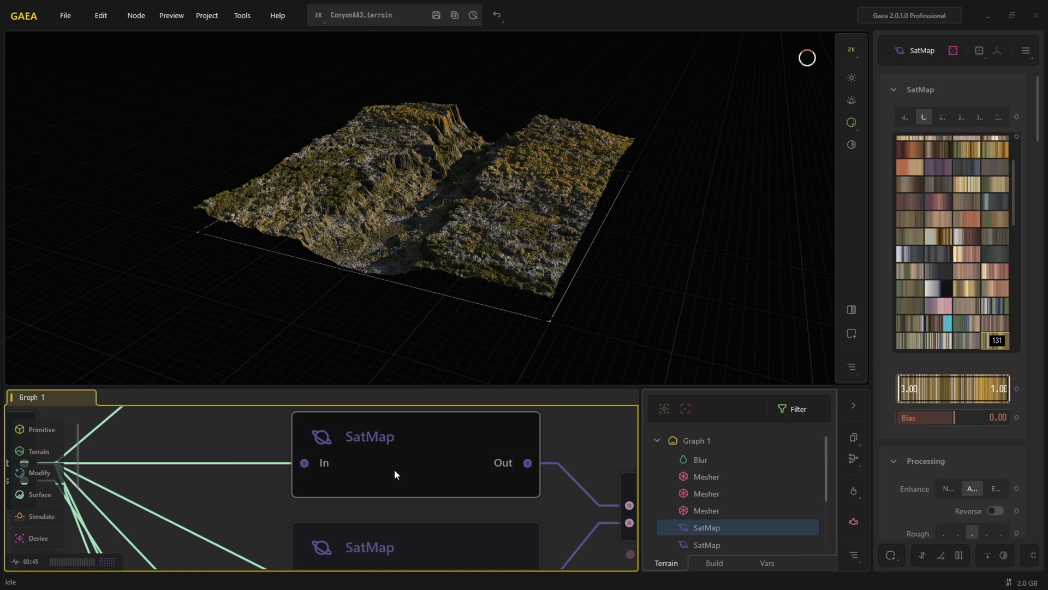
{"action": "left_click_drag", "start_coordinate": [873, 487], "coordinate": [775, 488]}
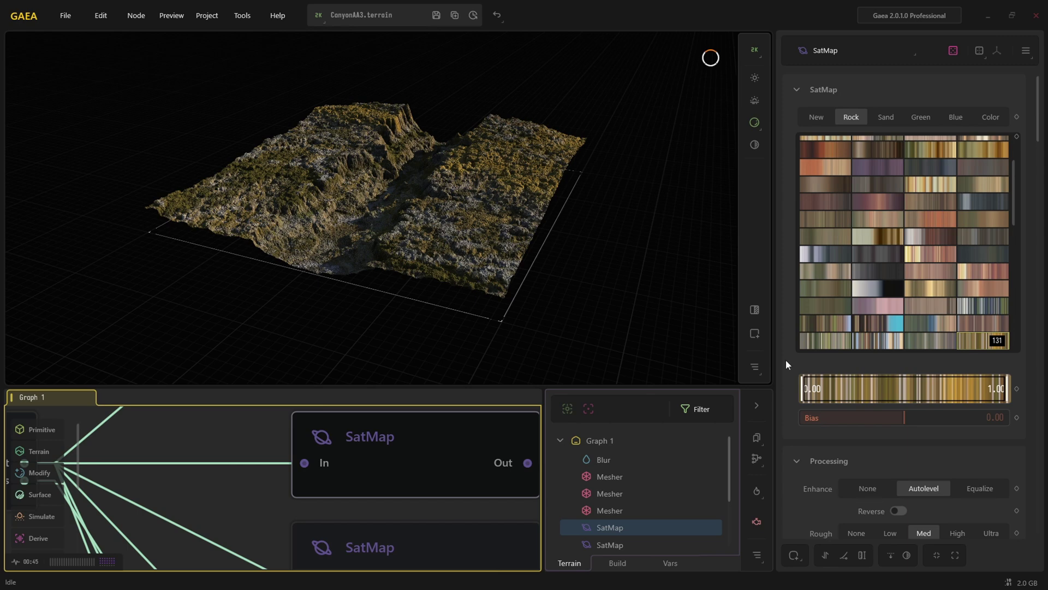
Examine how the first SatMap's rock colours are distributed over the canyon plateaus, walls and floor.
{"action": "scroll", "coordinate": [546, 235], "scroll_direction": "up", "scroll_amount": 1}
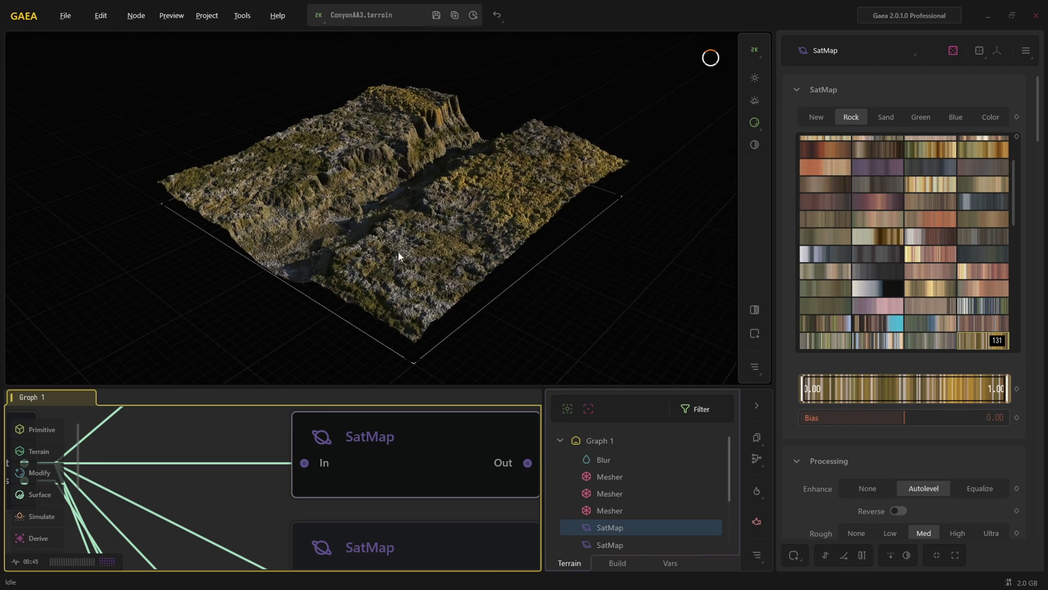
{"action": "scroll", "coordinate": [403, 257], "scroll_direction": "up", "scroll_amount": 3}
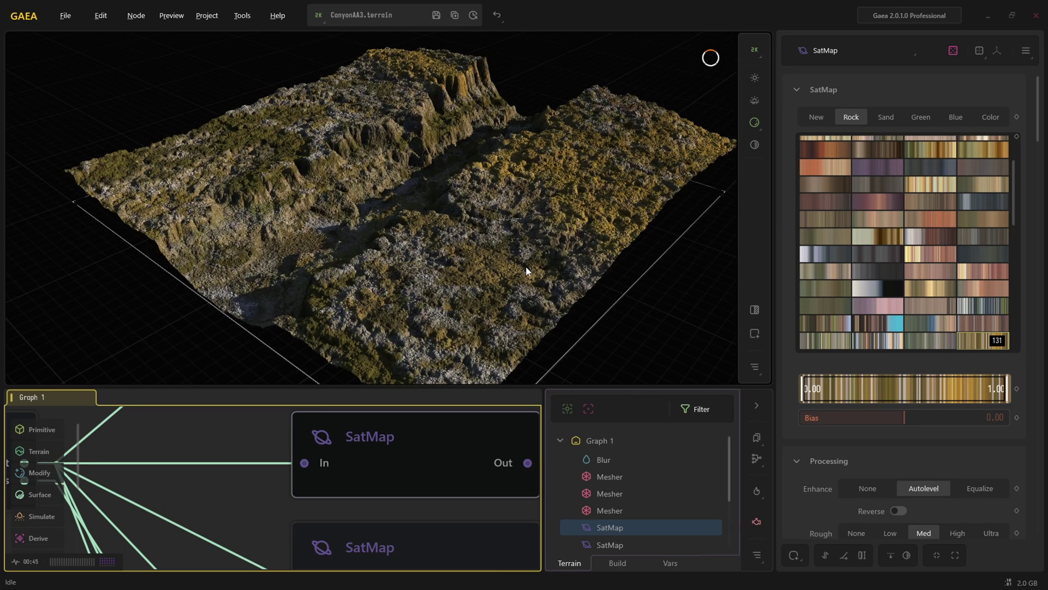
{"action": "scroll", "coordinate": [507, 289], "scroll_direction": "down", "scroll_amount": 4}
{"action": "scroll", "coordinate": [399, 443], "scroll_direction": "down", "scroll_amount": 3}
{"action": "scroll", "coordinate": [442, 323], "scroll_direction": "down", "scroll_amount": 1}
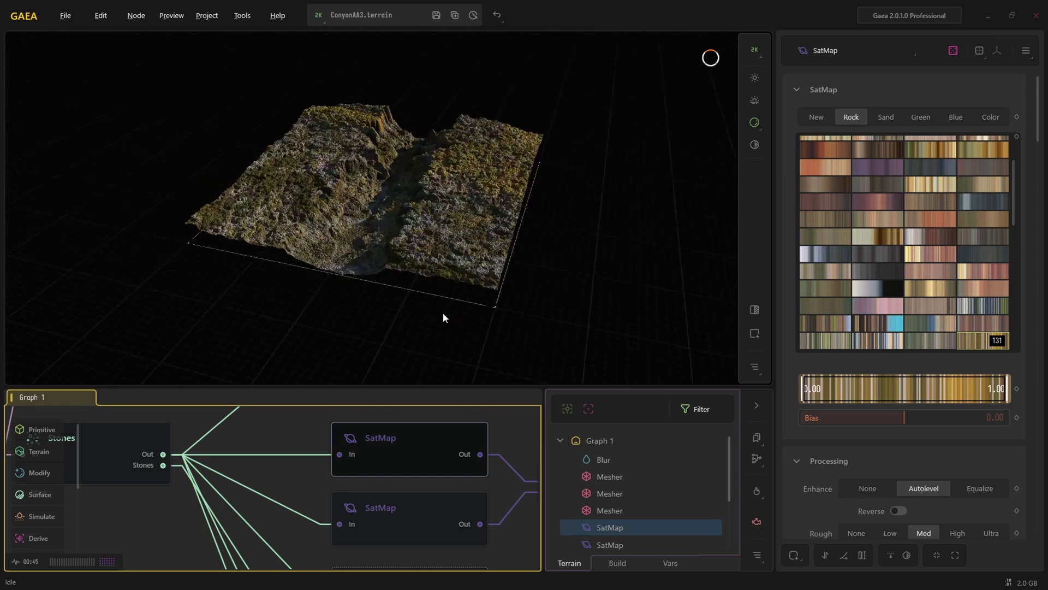
{"action": "scroll", "coordinate": [435, 268], "scroll_direction": "up", "scroll_amount": 5}
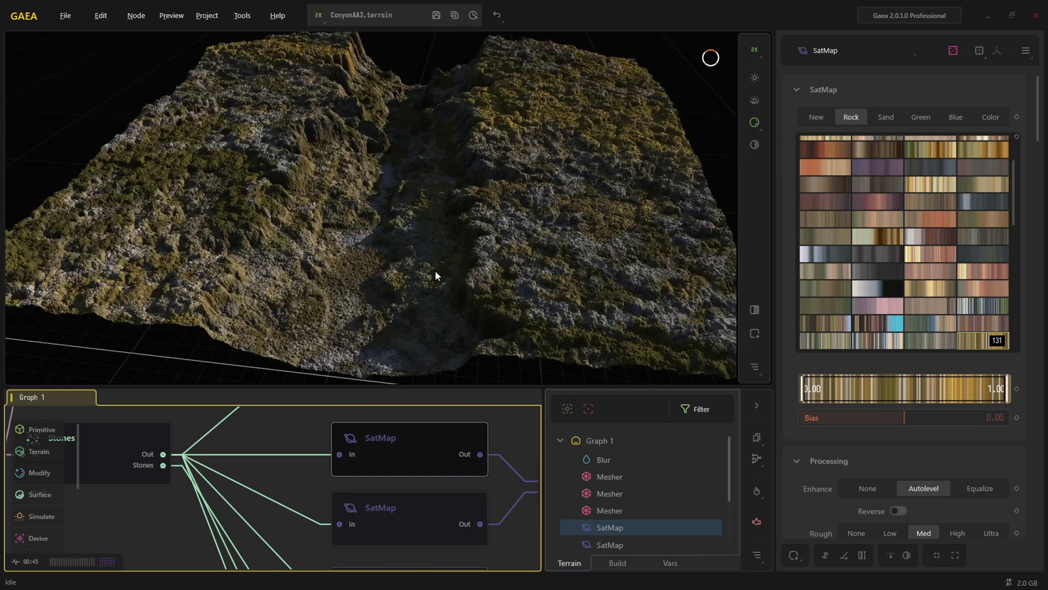
Add a SatMap node fed from the main output of the Stones node.
{"action": "left_click_drag", "start_coordinate": [414, 263], "coordinate": [301, 246]}
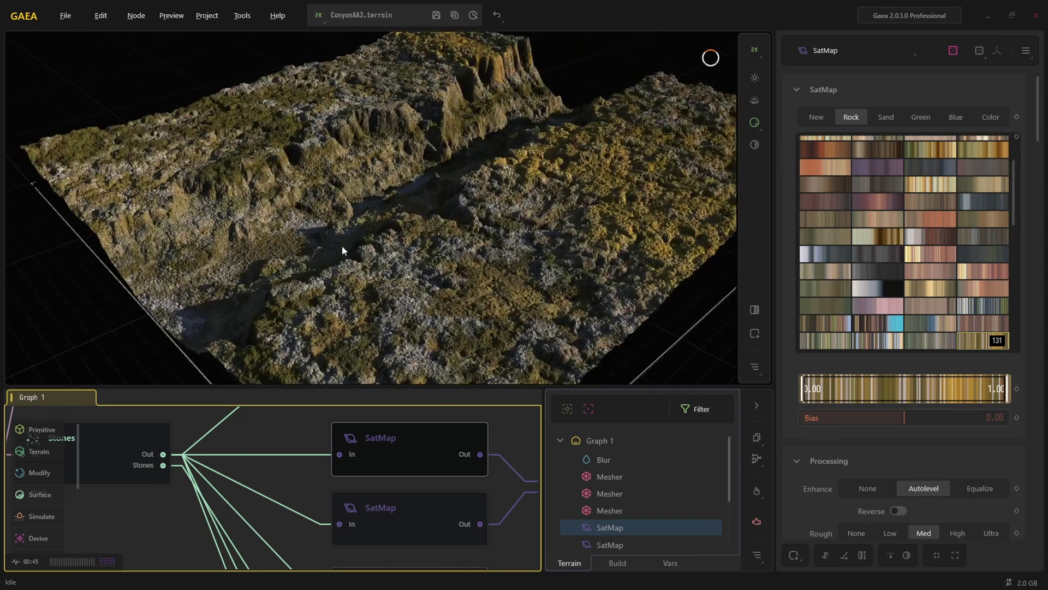
{"action": "scroll", "coordinate": [368, 463], "scroll_direction": "down", "scroll_amount": 1}
{"action": "middle_click_drag", "start_coordinate": [368, 464], "coordinate": [378, 538]}
{"action": "left_click", "coordinate": [217, 486]}
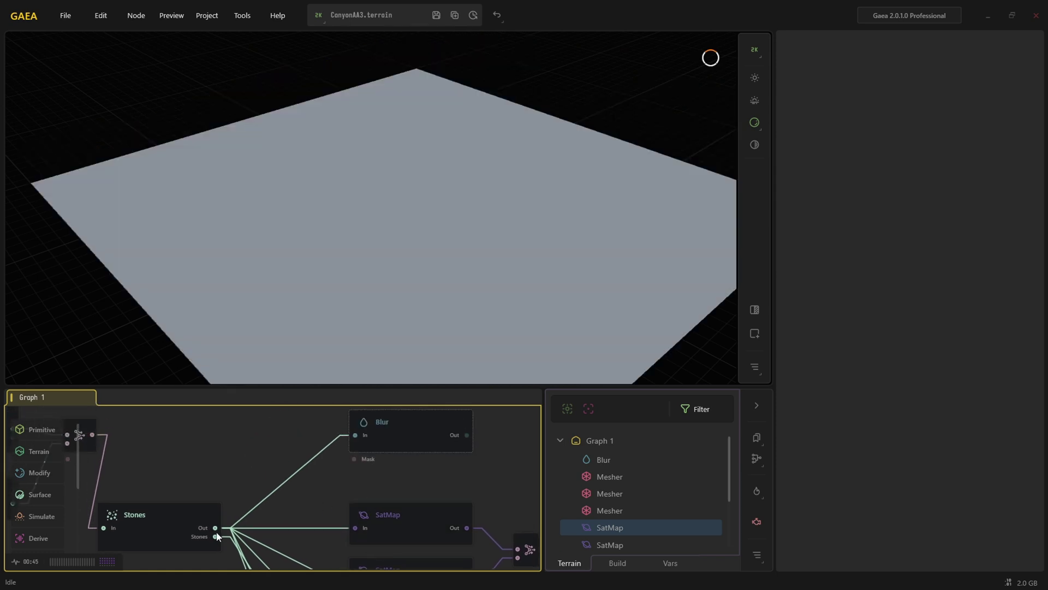
{"action": "left_click_drag", "start_coordinate": [216, 528], "coordinate": [251, 459]}
{"action": "type", "text": "sat"}
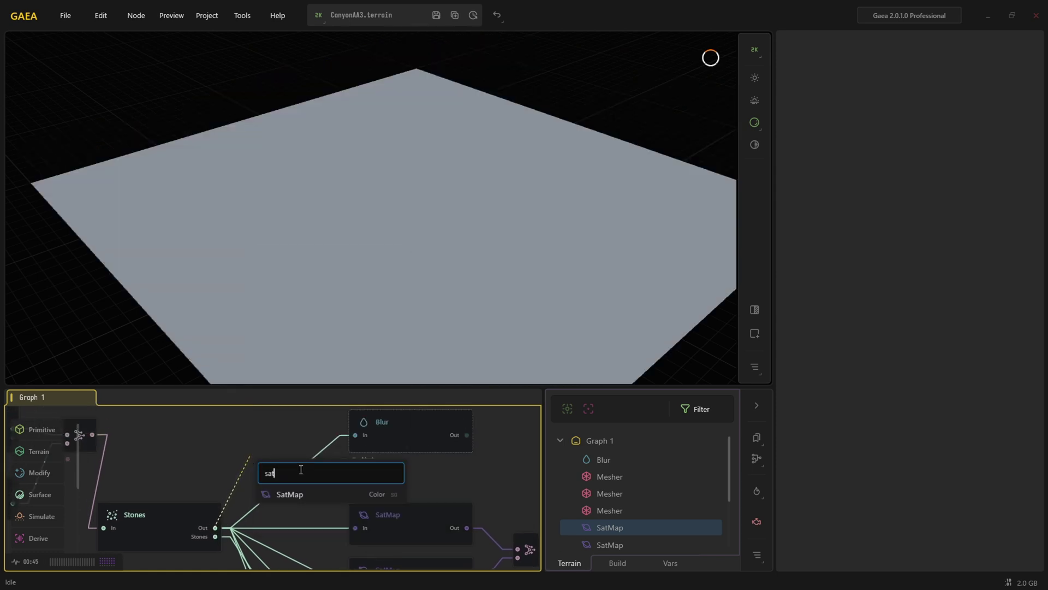
{"action": "left_click", "coordinate": [272, 492]}
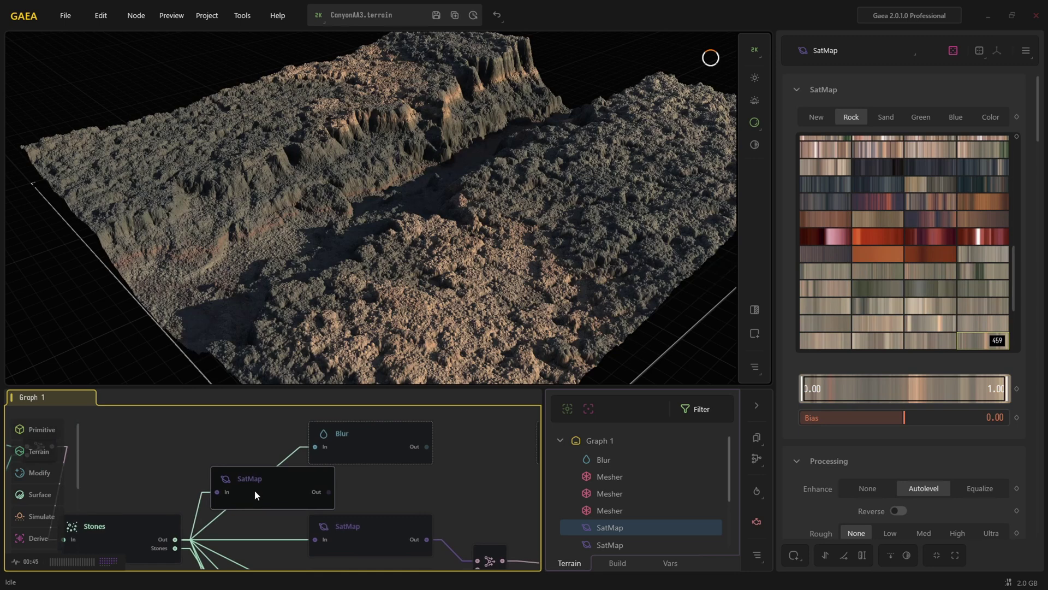
Move the Blur node up and place the new SatMap between Blur and the existing SatMap nodes.
{"action": "left_click_drag", "start_coordinate": [254, 489], "coordinate": [329, 492]}
{"action": "scroll", "coordinate": [376, 470], "scroll_direction": "down", "scroll_amount": 3}
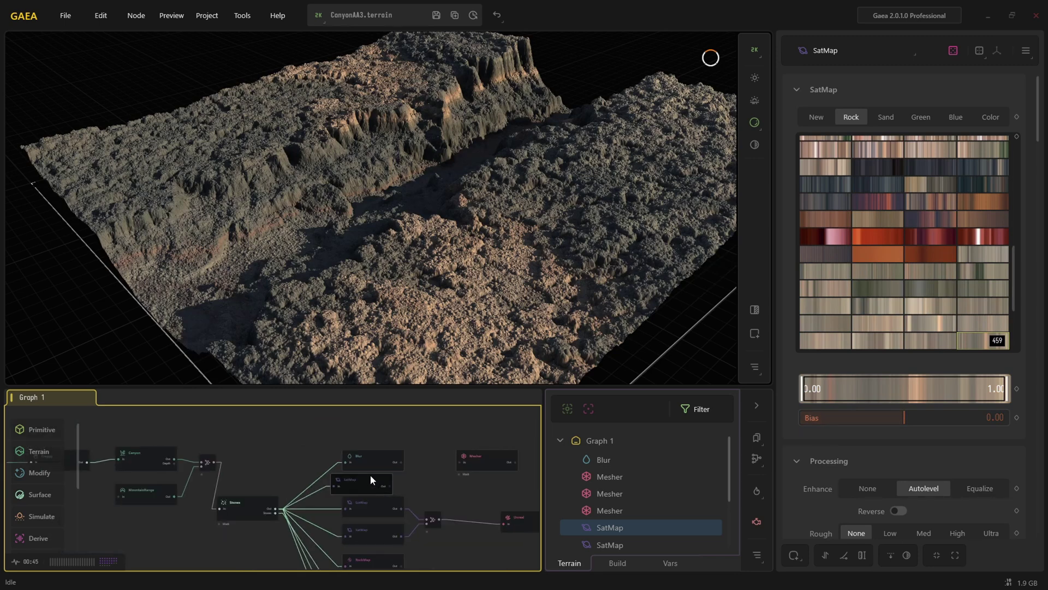
{"action": "left_click", "coordinate": [367, 434]}
{"action": "scroll", "coordinate": [357, 475], "scroll_direction": "up", "scroll_amount": 3}
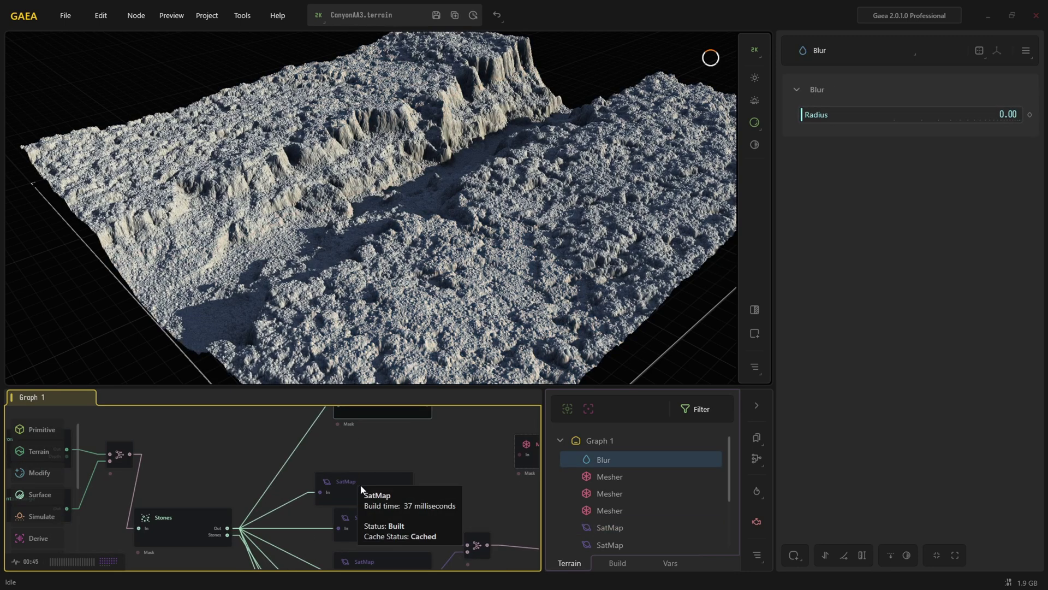
{"action": "left_click", "coordinate": [384, 462]}
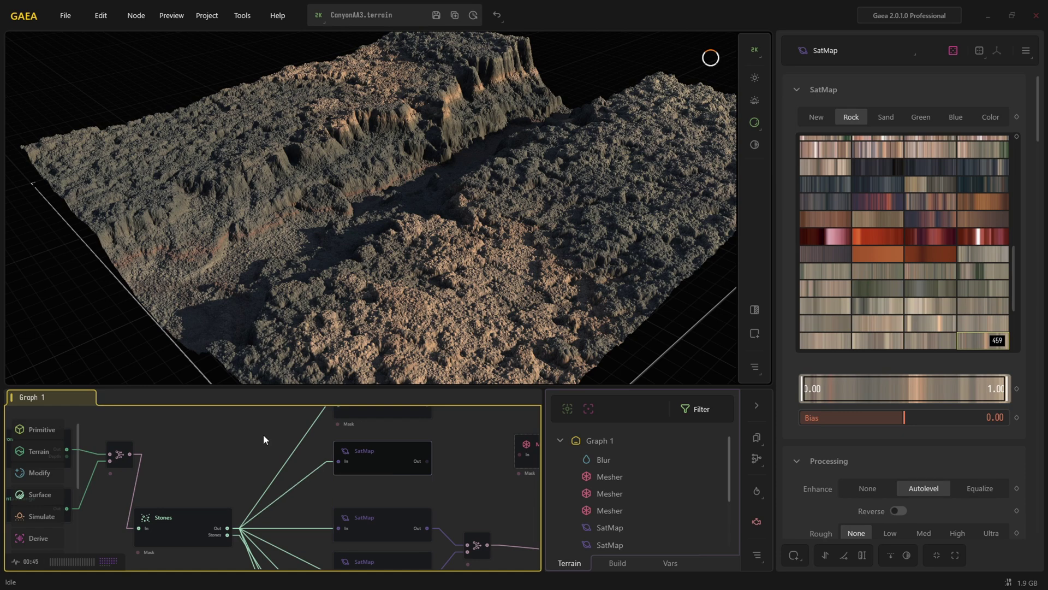
Compare the preview of the existing SatMap below with that of the newly added SatMap.
{"action": "left_click", "coordinate": [374, 515]}
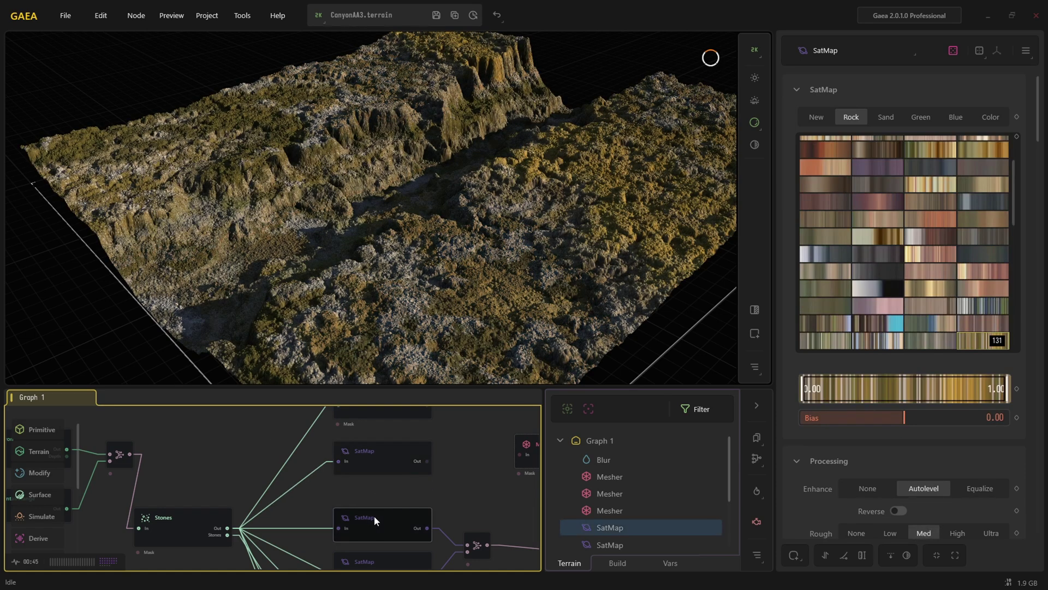
{"action": "scroll", "coordinate": [375, 495], "scroll_direction": "down", "scroll_amount": 2}
{"action": "left_click", "coordinate": [366, 476]}
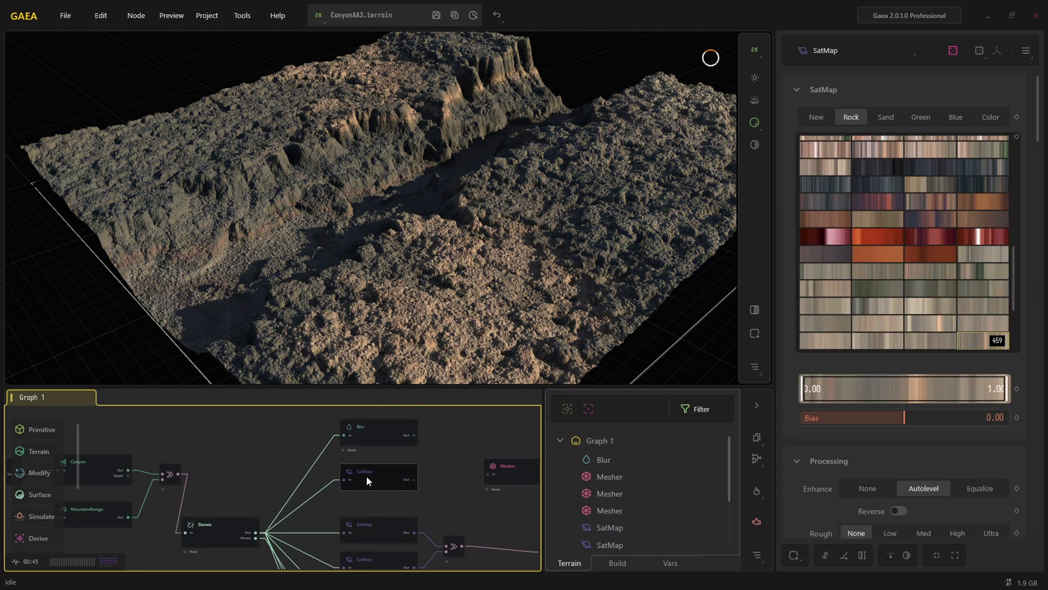
Examine the new SatMap's colour distribution over the canyon walls, floor and plateaus, along with its gradient and processing settings.
{"action": "left_click_drag", "start_coordinate": [426, 221], "coordinate": [463, 217]}
{"action": "scroll", "coordinate": [464, 223], "scroll_direction": "up", "scroll_amount": 3}
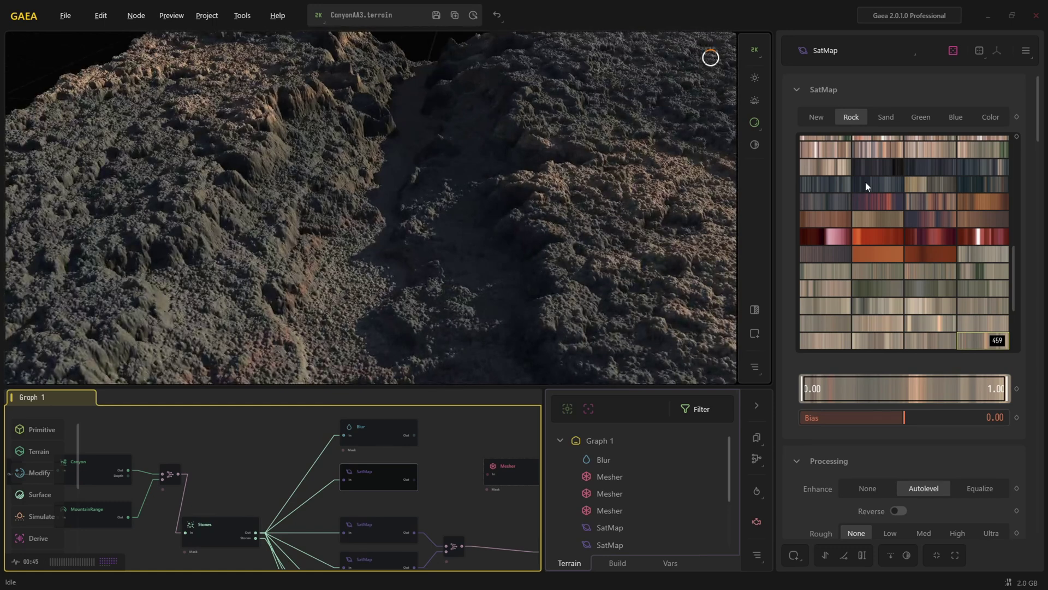
{"action": "left_click_drag", "start_coordinate": [612, 229], "coordinate": [469, 280]}
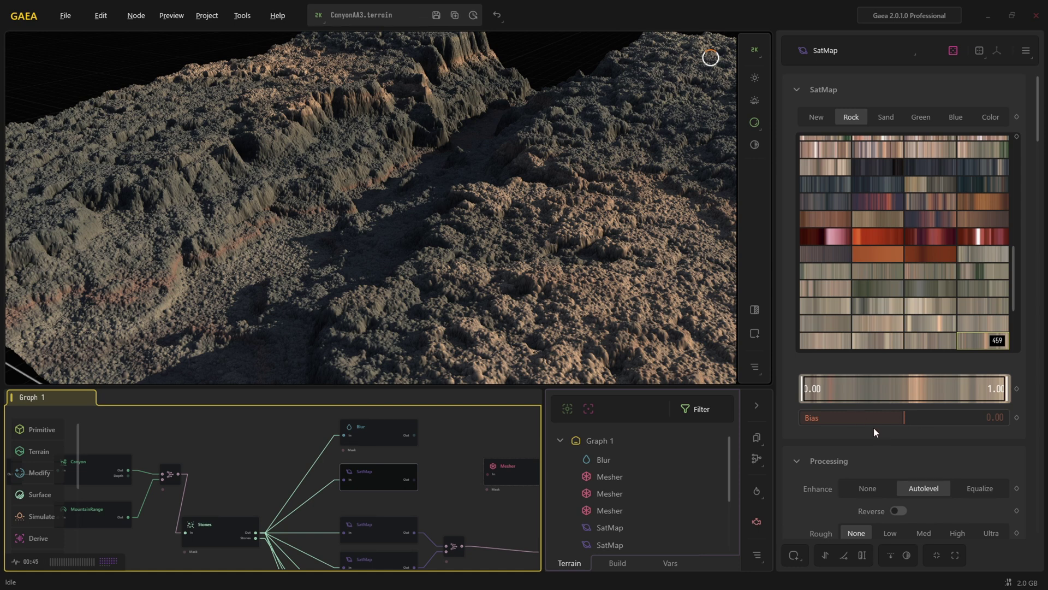
{"action": "scroll", "coordinate": [809, 451], "scroll_direction": "down", "scroll_amount": 1}
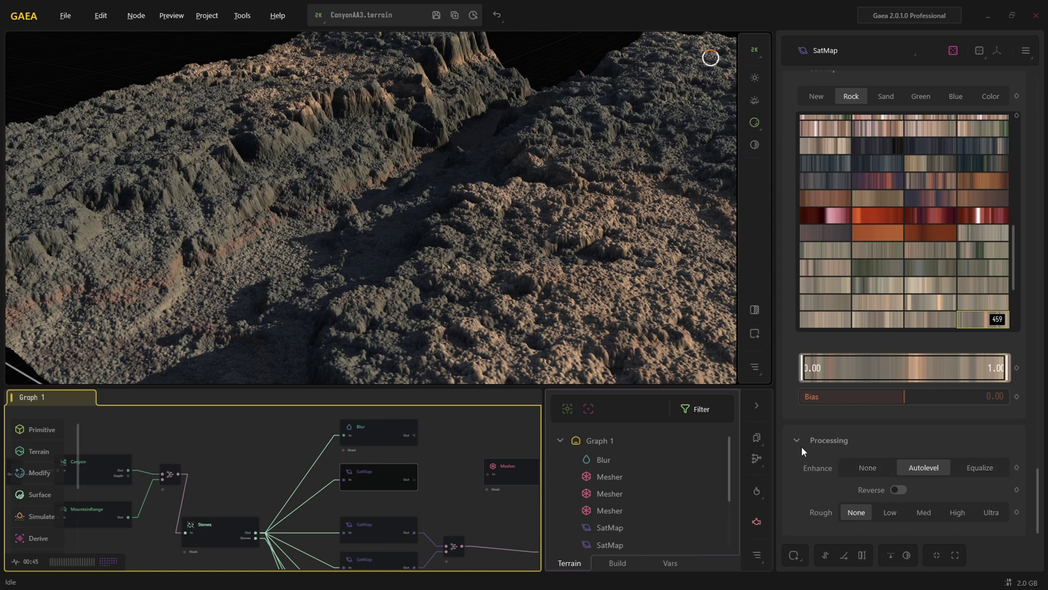
{"action": "scroll", "coordinate": [558, 339], "scroll_direction": "down", "scroll_amount": 5}
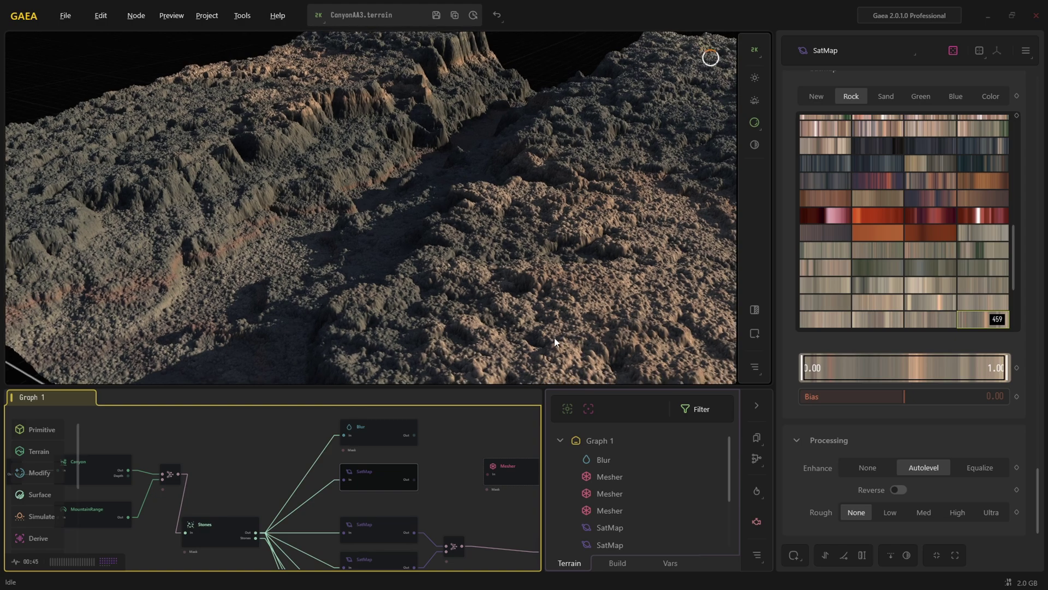
{"action": "scroll", "coordinate": [550, 346], "scroll_direction": "down", "scroll_amount": 3}
{"action": "scroll", "coordinate": [552, 344], "scroll_direction": "down", "scroll_amount": 3}
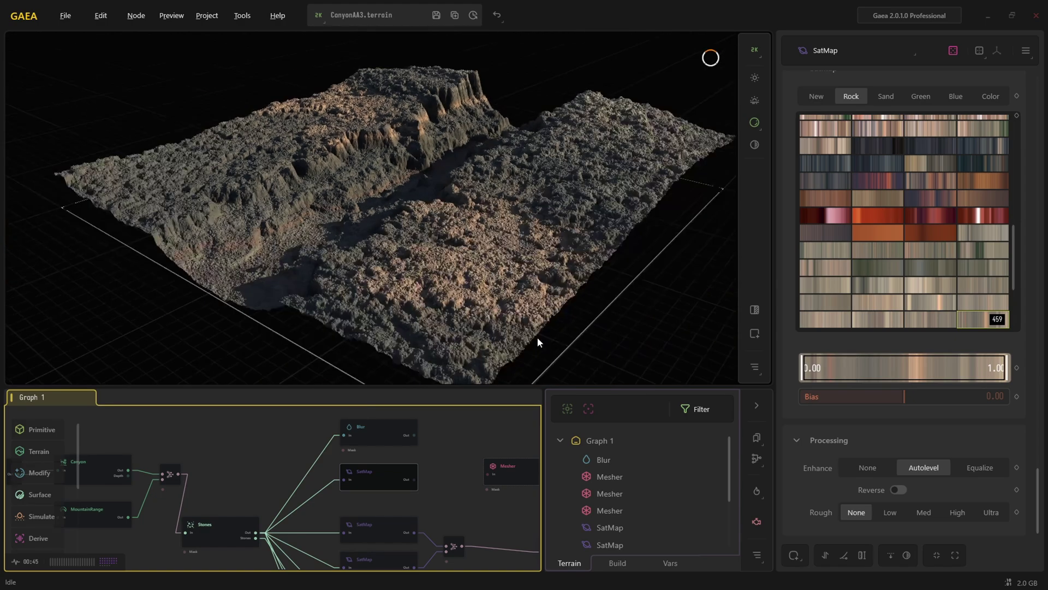
{"action": "scroll", "coordinate": [538, 331], "scroll_direction": "down", "scroll_amount": 2}
{"action": "scroll", "coordinate": [478, 291], "scroll_direction": "up", "scroll_amount": 8}
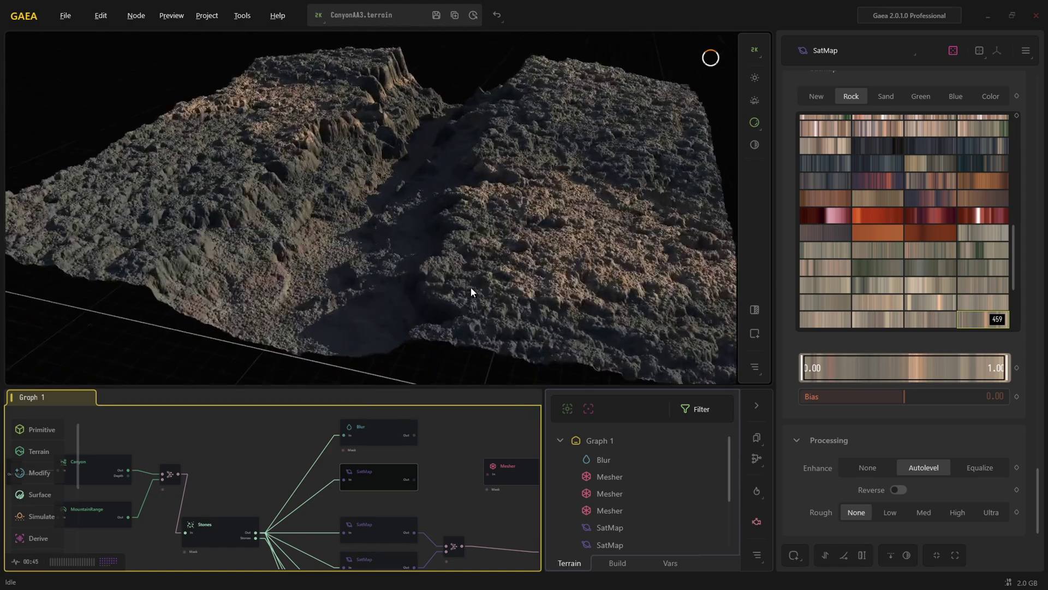
{"action": "scroll", "coordinate": [464, 290], "scroll_direction": "down", "scroll_amount": 6}
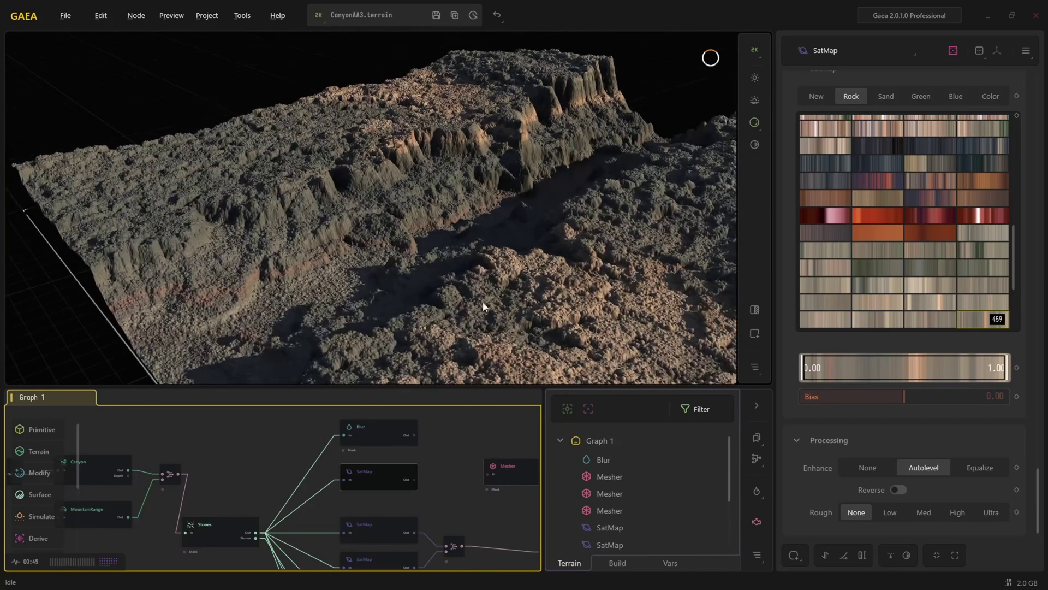
{"action": "left_click_drag", "start_coordinate": [482, 300], "coordinate": [540, 269]}
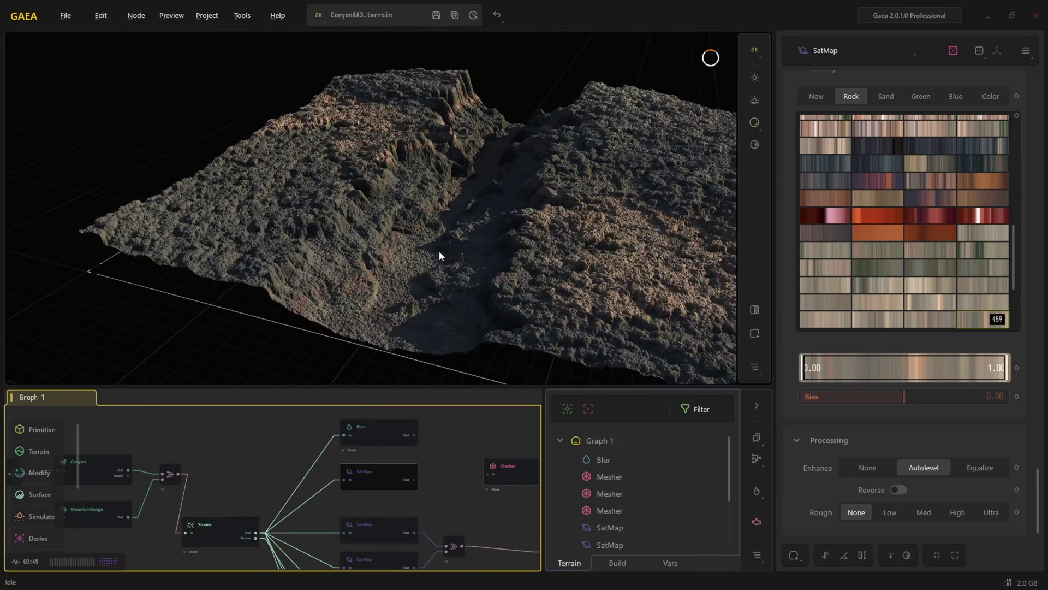
{"action": "scroll", "coordinate": [471, 273], "scroll_direction": "up", "scroll_amount": 5}
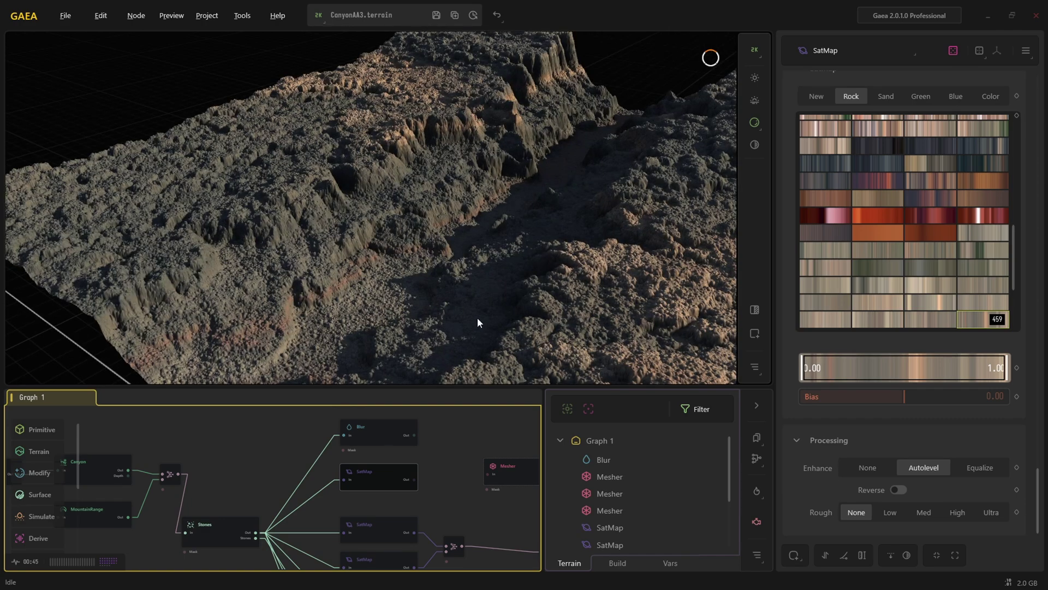
Try several Rock gradients on the new SatMap, including 441 and the dark red and pink 432.
{"action": "left_click", "coordinate": [386, 428]}
{"action": "left_click", "coordinate": [389, 463]}
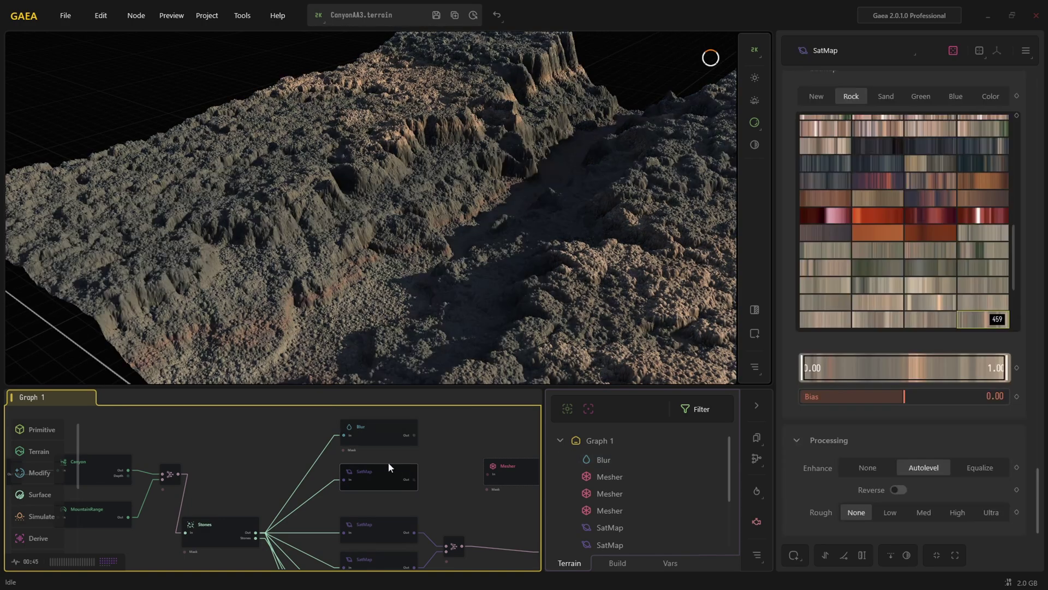
{"action": "left_click", "coordinate": [884, 220]}
{"action": "left_click", "coordinate": [880, 249]}
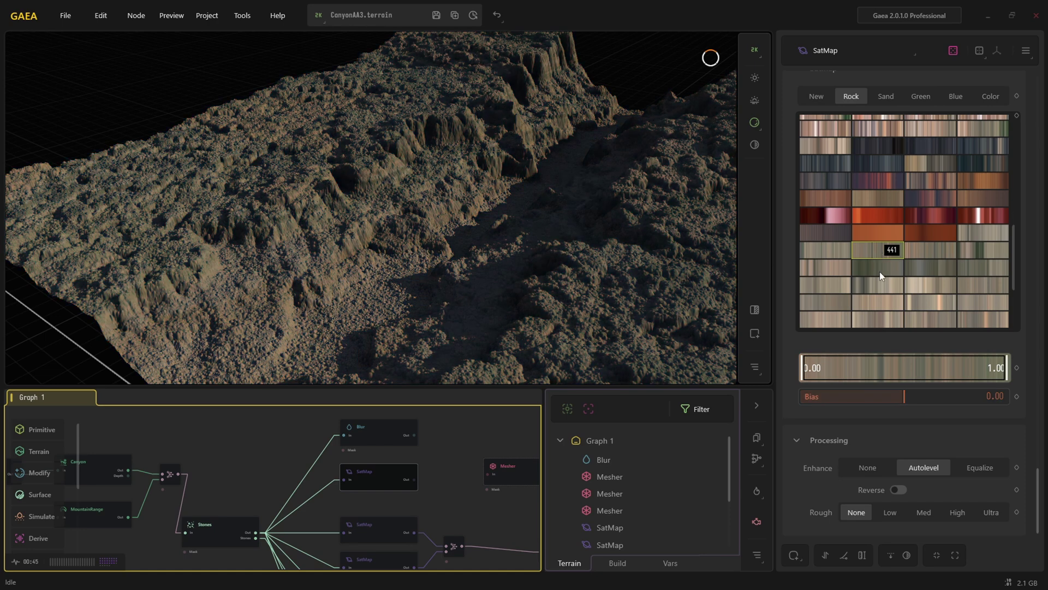
{"action": "left_click", "coordinate": [880, 270]}
{"action": "left_click", "coordinate": [815, 216]}
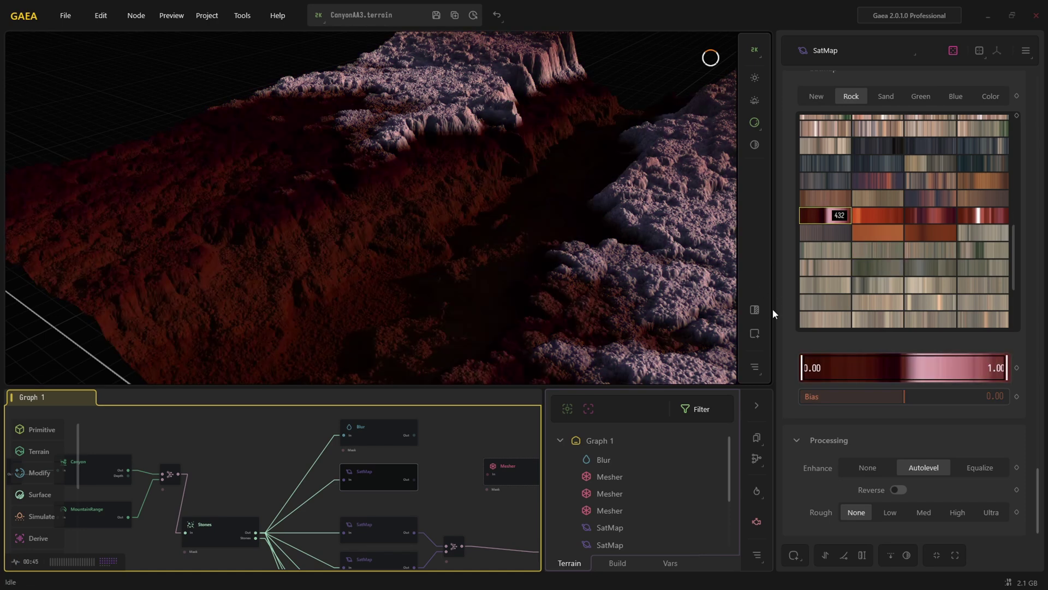
Apply Rock gradient 446 to the new SatMap and limit the gradient range to 0.31–0.86.
{"action": "left_click_drag", "start_coordinate": [878, 376], "coordinate": [801, 376]}
{"action": "left_click_drag", "start_coordinate": [991, 374], "coordinate": [964, 373]}
{"action": "left_click", "coordinate": [930, 267]}
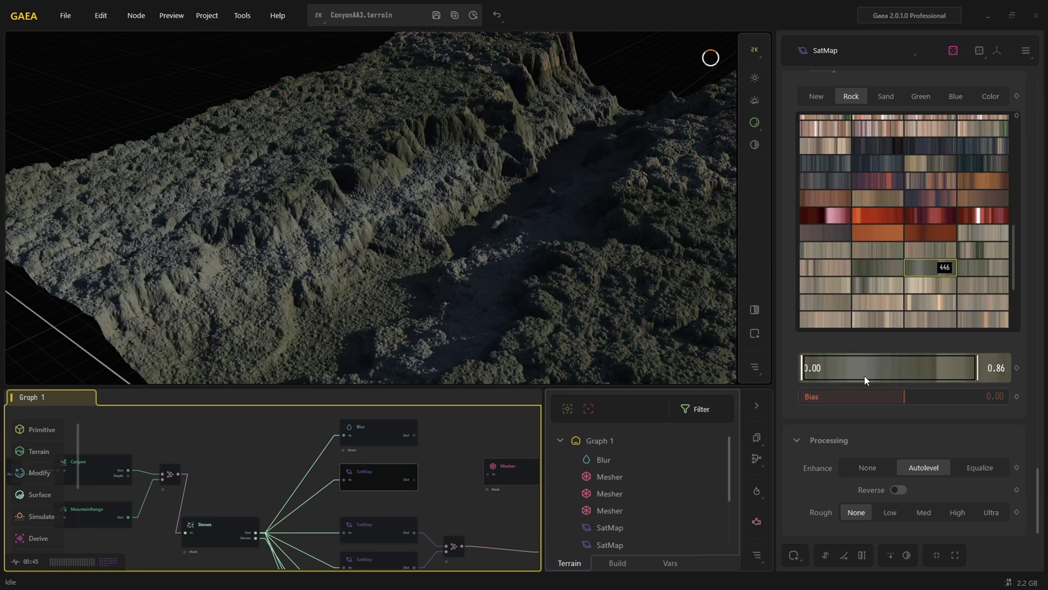
{"action": "left_click_drag", "start_coordinate": [864, 376], "coordinate": [867, 378]}
Inspect the canyon's colouring, try Rock gradient 436 and apply gradient 412 to the new SatMap.
{"action": "left_click_drag", "start_coordinate": [671, 295], "coordinate": [496, 212]}
{"action": "scroll", "coordinate": [546, 306], "scroll_direction": "down", "scroll_amount": 4}
{"action": "scroll", "coordinate": [490, 211], "scroll_direction": "up", "scroll_amount": 5}
{"action": "scroll", "coordinate": [468, 254], "scroll_direction": "up", "scroll_amount": 3}
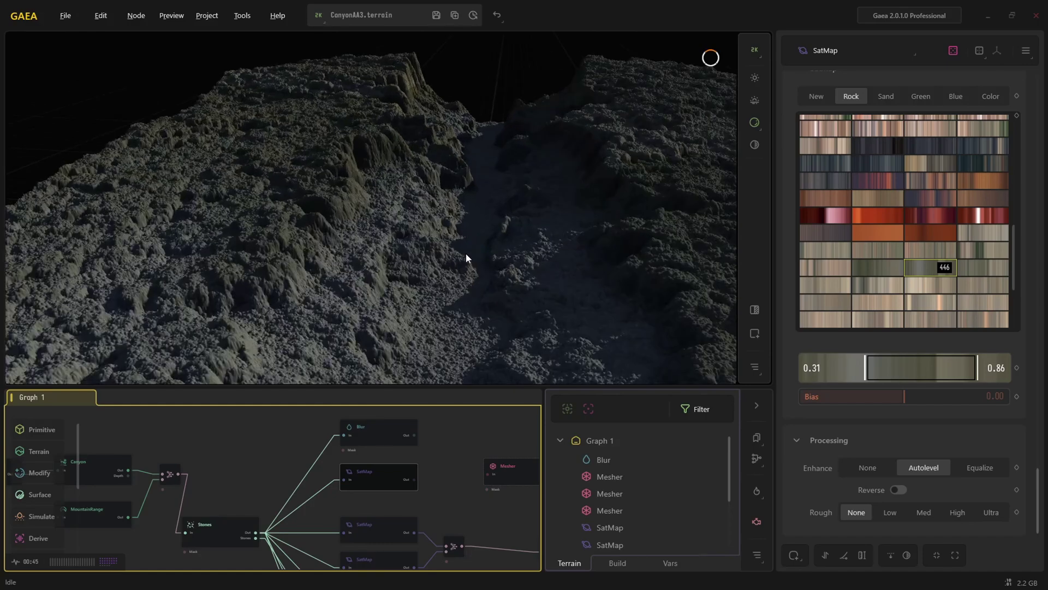
{"action": "mouse_move", "coordinate": [467, 253]}
{"action": "left_mouse_down"}
{"action": "mouse_move", "coordinate": [445, 255]}
{"action": "mouse_move", "coordinate": [459, 265]}
{"action": "left_mouse_up"}
{"action": "left_click", "coordinate": [821, 247]}
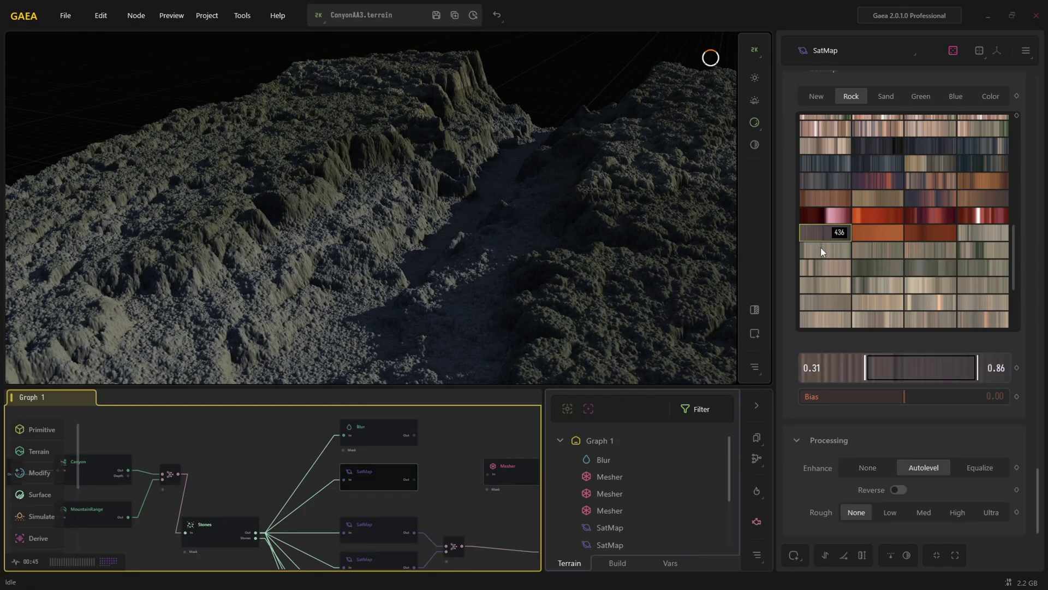
{"action": "left_click", "coordinate": [824, 129]}
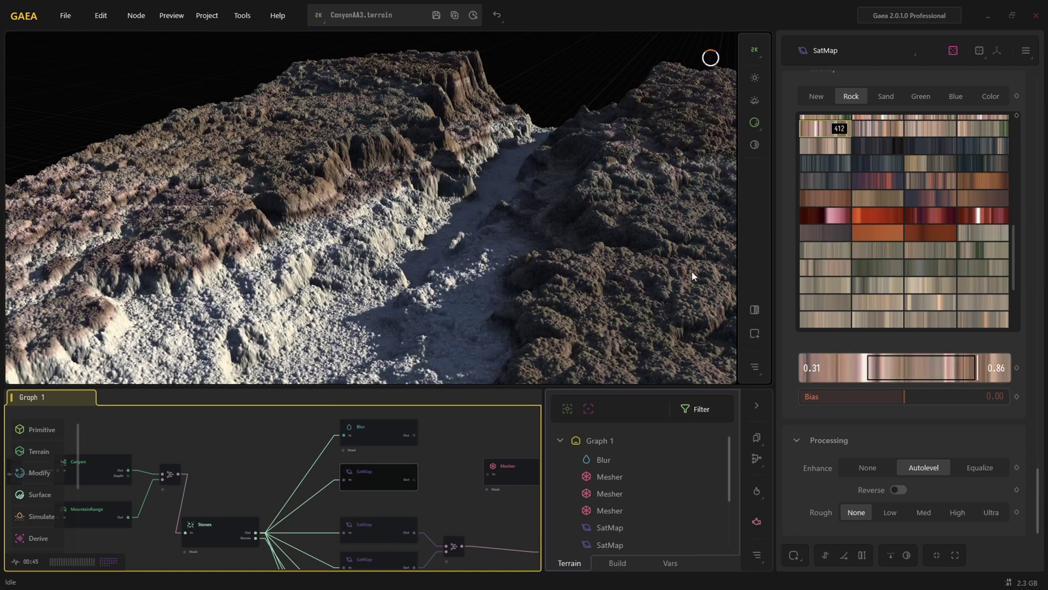
Inspect the pale bands on the canyon walls and raise the gradient range's lower limit to 0.35.
{"action": "left_click_drag", "start_coordinate": [627, 297], "coordinate": [575, 331]}
{"action": "scroll", "coordinate": [541, 304], "scroll_direction": "down", "scroll_amount": 3}
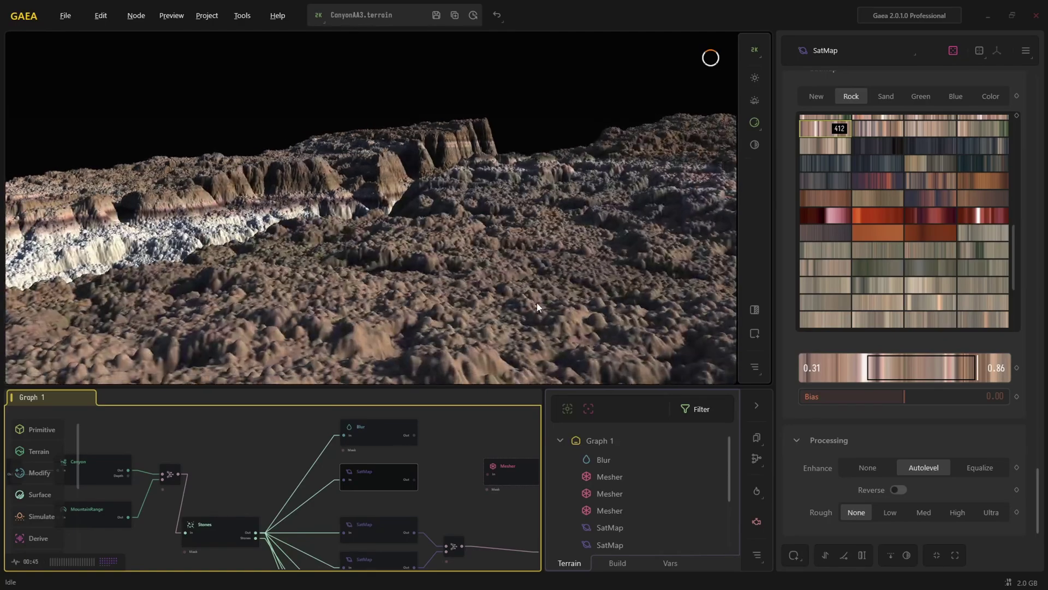
{"action": "scroll", "coordinate": [529, 300], "scroll_direction": "down", "scroll_amount": 5}
{"action": "scroll", "coordinate": [541, 299], "scroll_direction": "up", "scroll_amount": 10}
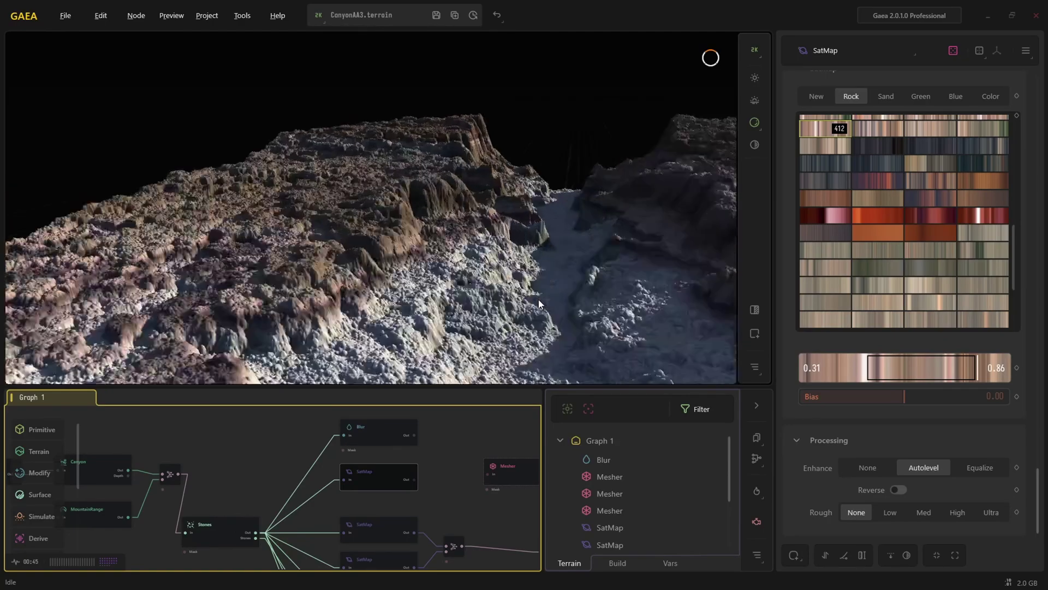
{"action": "scroll", "coordinate": [530, 278], "scroll_direction": "down", "scroll_amount": 6}
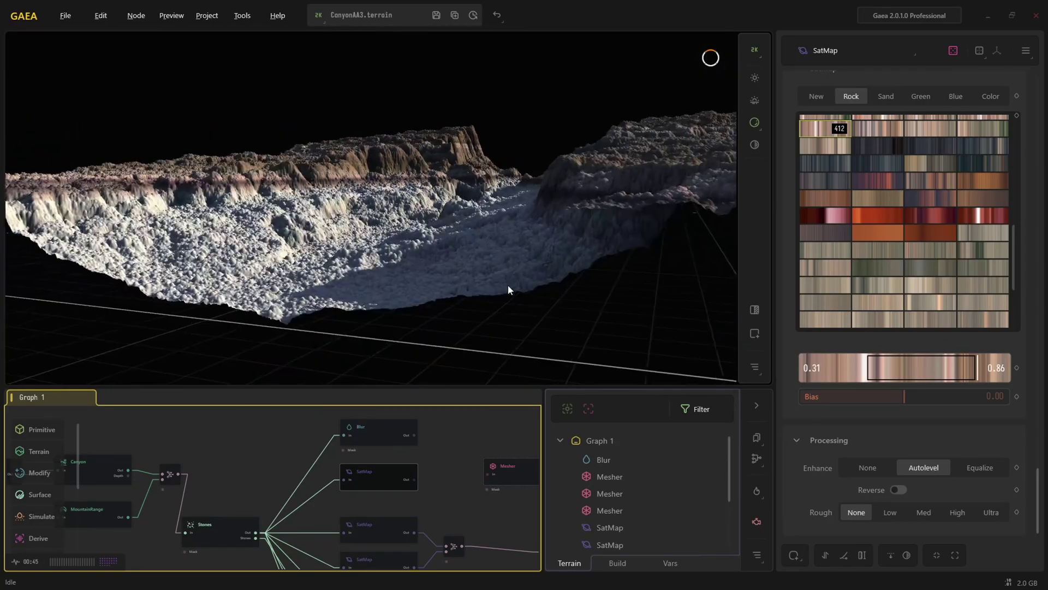
{"action": "scroll", "coordinate": [508, 285], "scroll_direction": "up", "scroll_amount": 4}
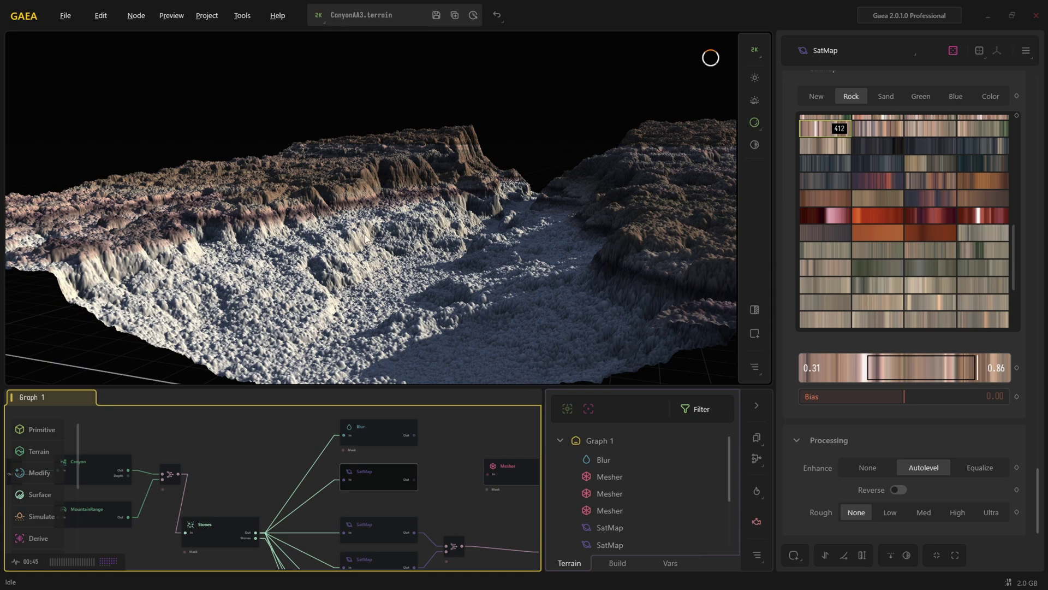
{"action": "left_click_drag", "start_coordinate": [897, 368], "coordinate": [875, 366]}
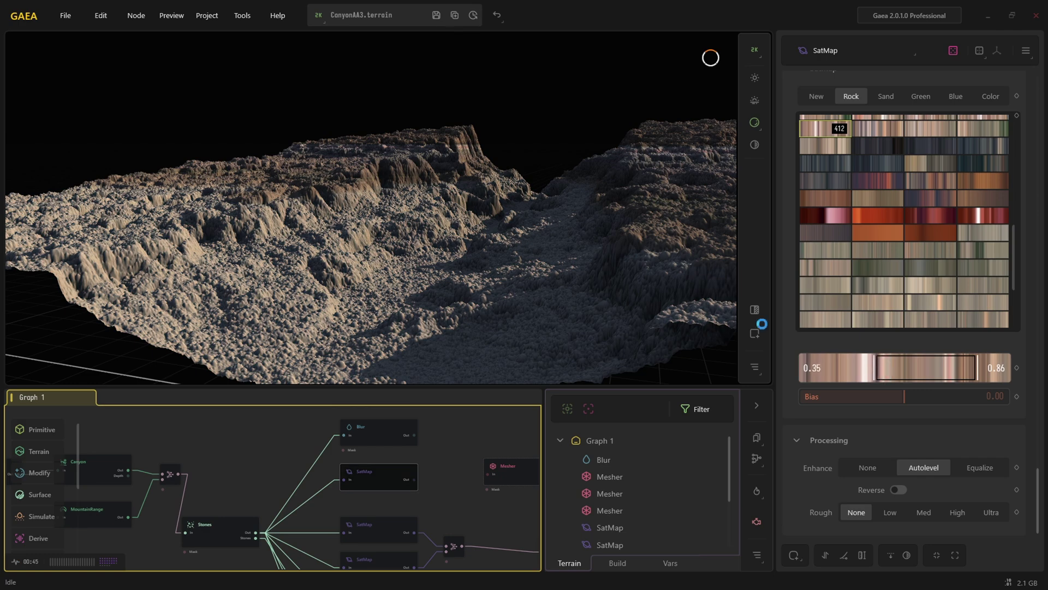
Try other Rock gradients on the new SatMap, including 410 and 394, judging them on the cliff close up.
{"action": "left_click_drag", "start_coordinate": [612, 295], "coordinate": [496, 280]}
{"action": "scroll", "coordinate": [432, 264], "scroll_direction": "up", "scroll_amount": 3}
{"action": "left_click_drag", "start_coordinate": [433, 263], "coordinate": [447, 277]}
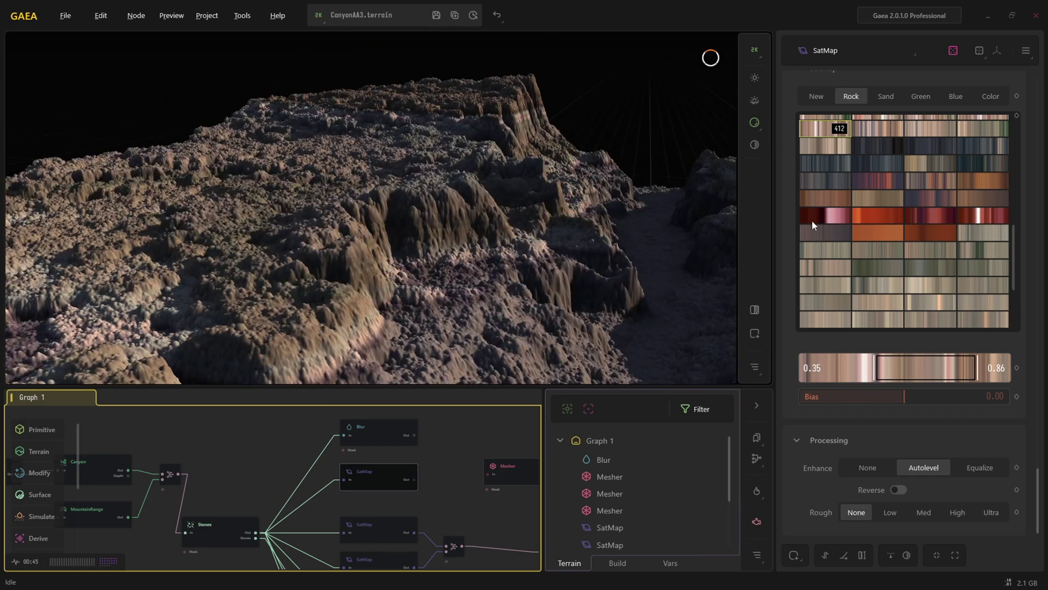
{"action": "left_click", "coordinate": [839, 264]}
{"action": "scroll", "coordinate": [849, 280], "scroll_direction": "up", "scroll_amount": 4}
{"action": "left_click", "coordinate": [921, 229]}
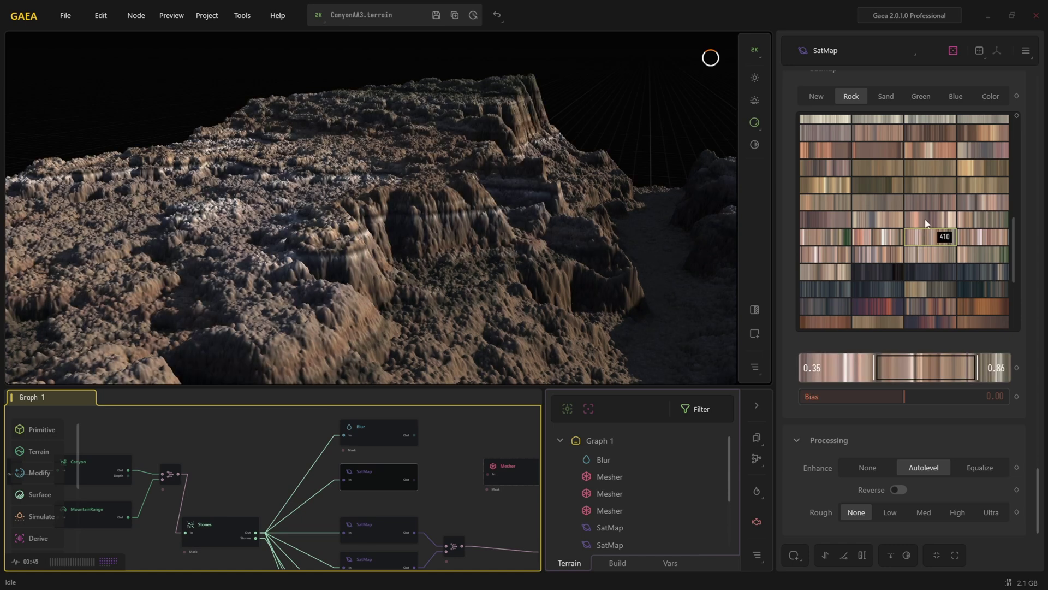
{"action": "left_click", "coordinate": [929, 212]}
{"action": "left_click", "coordinate": [930, 167]}
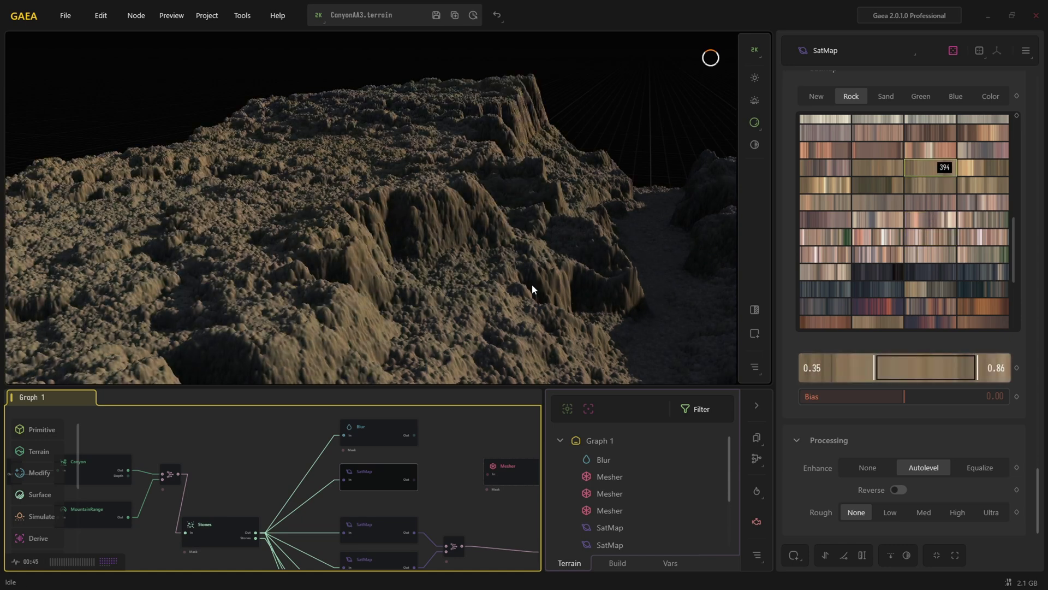
Set the new SatMap back to Rock gradient 412 and check it on the whole canyon.
{"action": "left_click", "coordinate": [822, 255]}
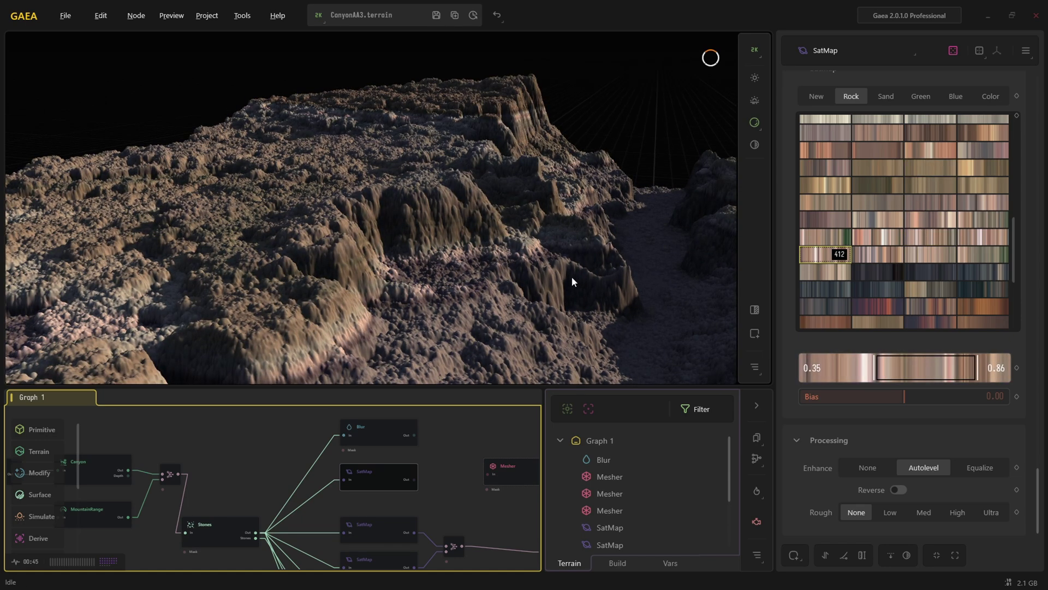
{"action": "left_click_drag", "start_coordinate": [572, 277], "coordinate": [382, 268]}
{"action": "scroll", "coordinate": [382, 267], "scroll_direction": "down", "scroll_amount": 3}
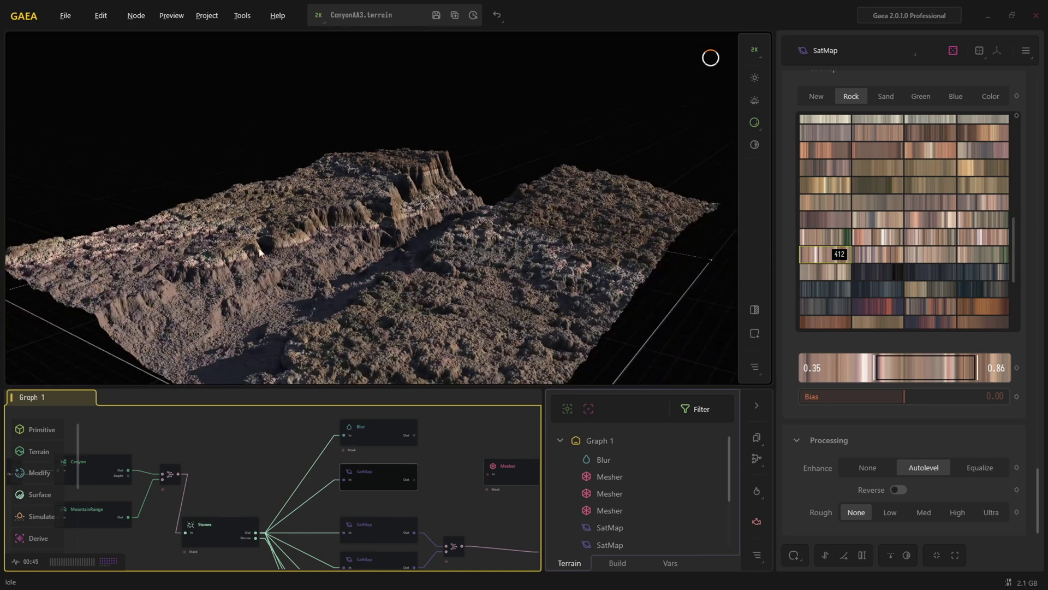
Apply Rock gradient 425 to the new SatMap and check the colouring from several angles across the canyon.
{"action": "left_click_drag", "start_coordinate": [259, 253], "coordinate": [377, 293]}
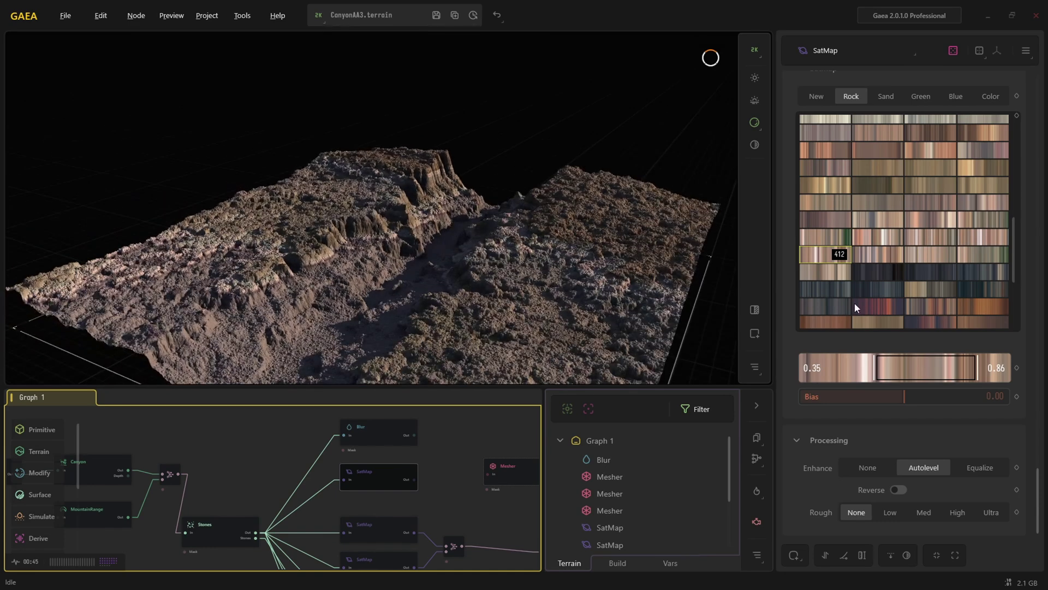
{"action": "left_click", "coordinate": [879, 307]}
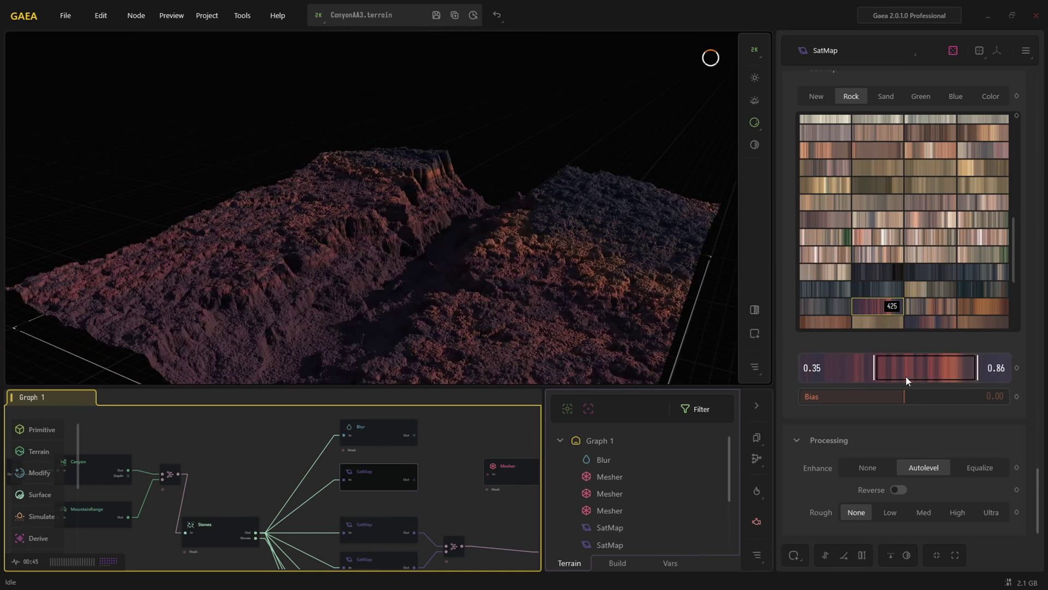
{"action": "left_click_drag", "start_coordinate": [687, 350], "coordinate": [600, 345]}
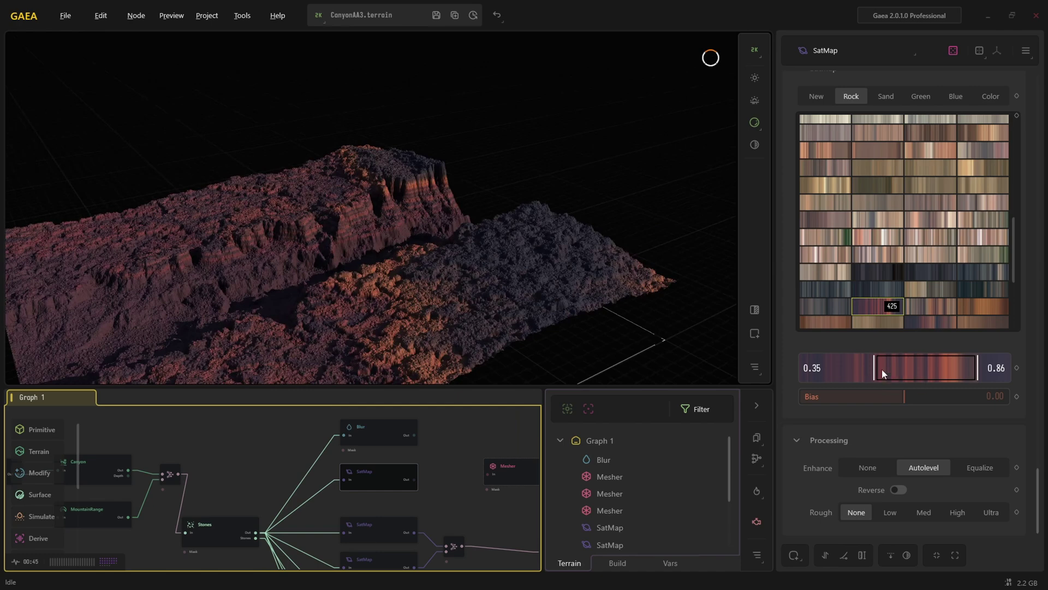
{"action": "left_click_drag", "start_coordinate": [710, 342], "coordinate": [351, 237]}
Preview the MountainSide node at the start of the graph.
{"action": "scroll", "coordinate": [240, 434], "scroll_direction": "down", "scroll_amount": 3}
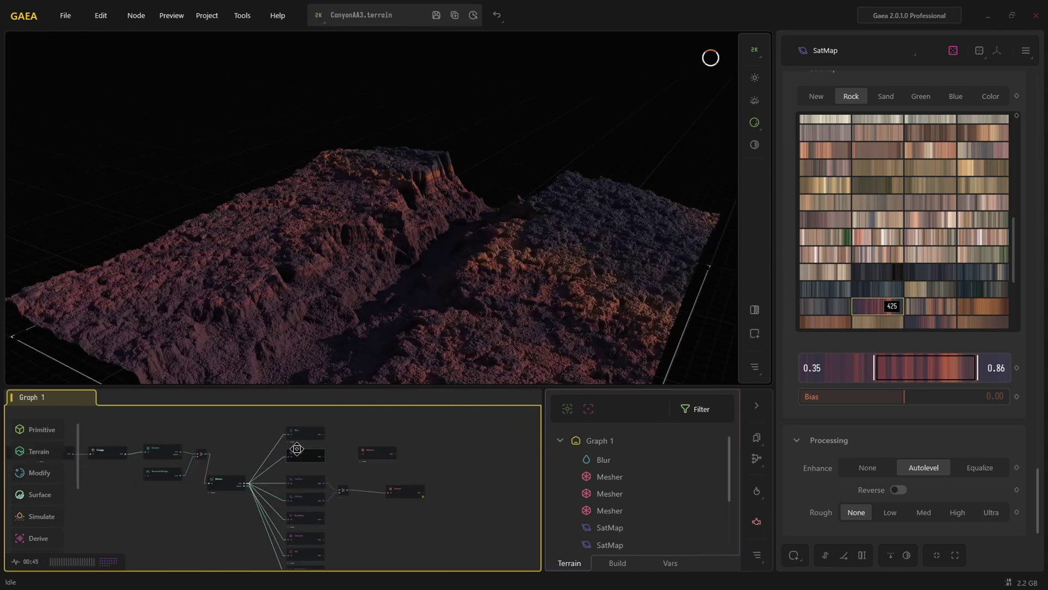
{"action": "middle_click_drag", "start_coordinate": [297, 447], "coordinate": [487, 466]}
{"action": "middle_click_drag", "start_coordinate": [372, 452], "coordinate": [416, 431]}
{"action": "scroll", "coordinate": [280, 463], "scroll_direction": "up", "scroll_amount": 5}
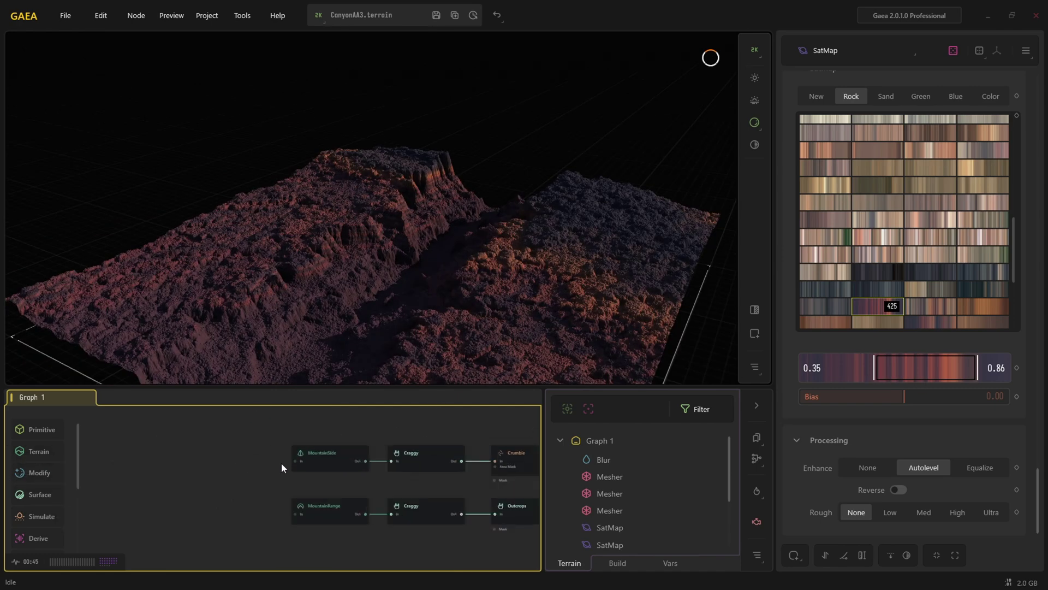
{"action": "left_click", "coordinate": [367, 449]}
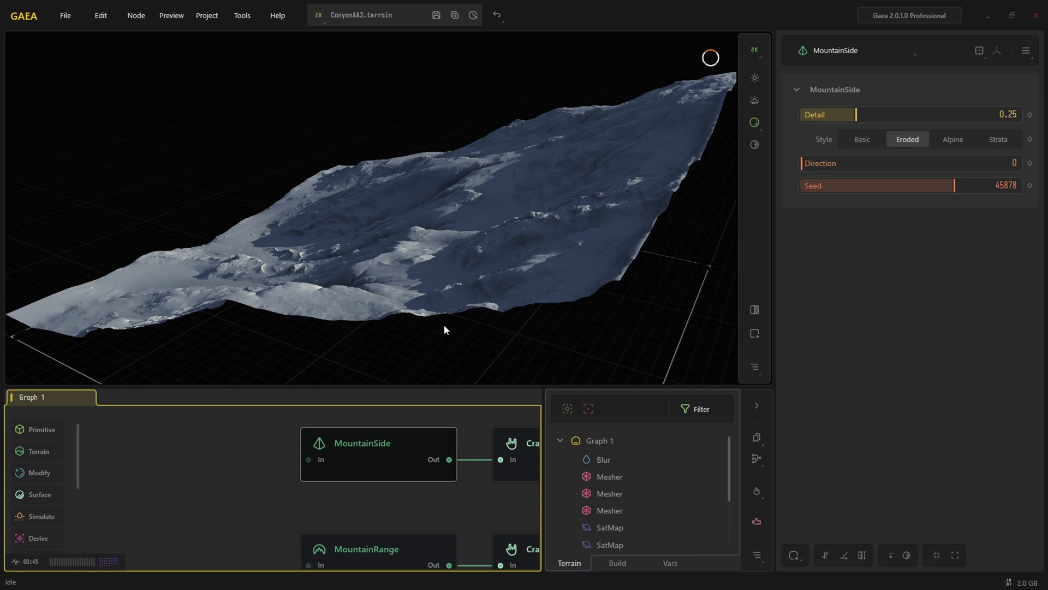
Try Scale values of 0.92 and 0.27 on the MountainRange node below MountainSide, and set its Scale to 0.53.
{"action": "left_click", "coordinate": [372, 541]}
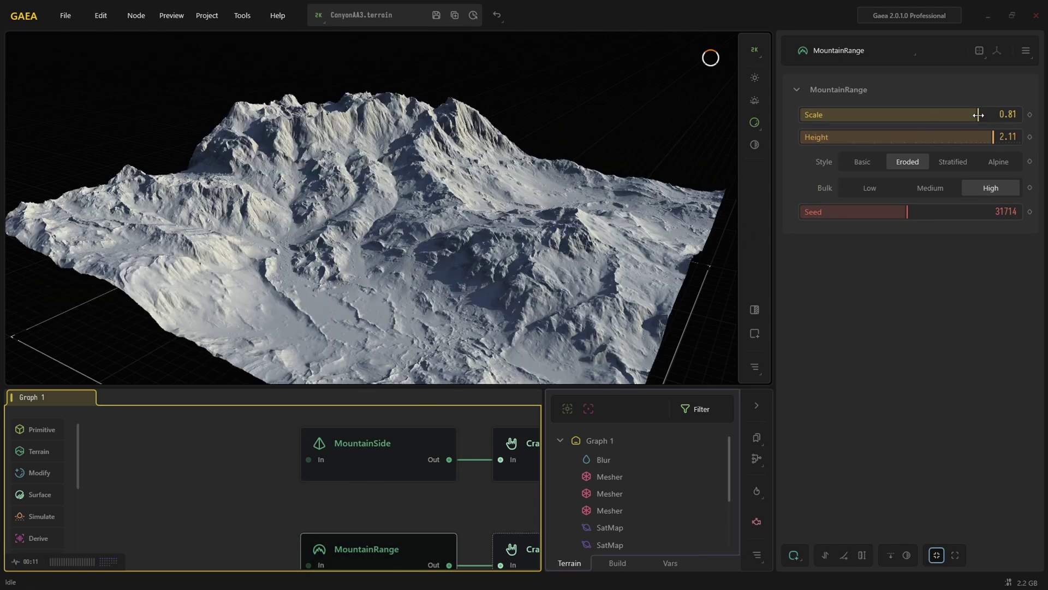
{"action": "left_click_drag", "start_coordinate": [990, 121], "coordinate": [1001, 114]}
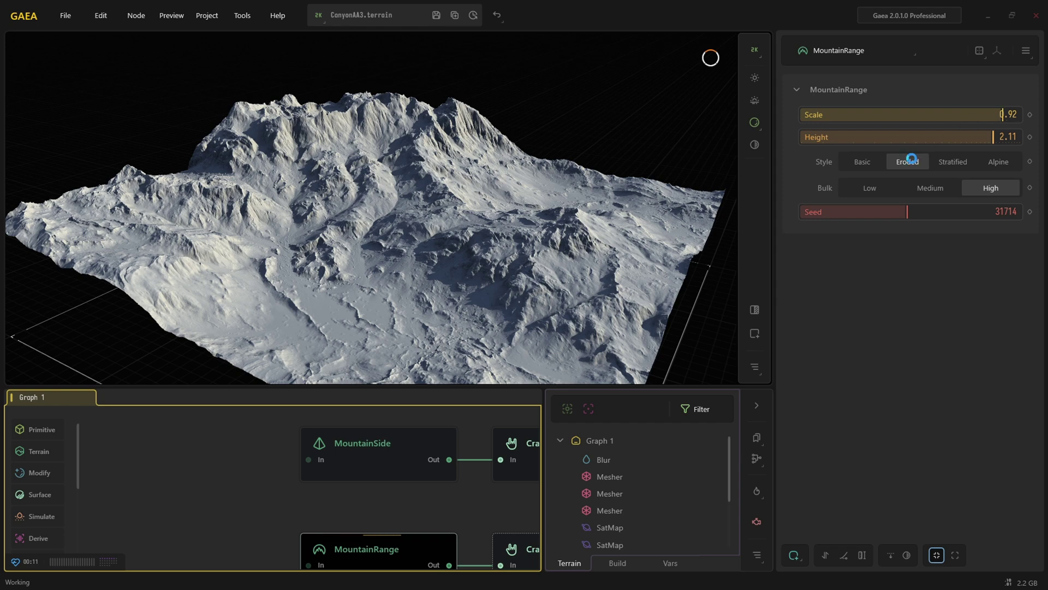
{"action": "left_click", "coordinate": [862, 120]}
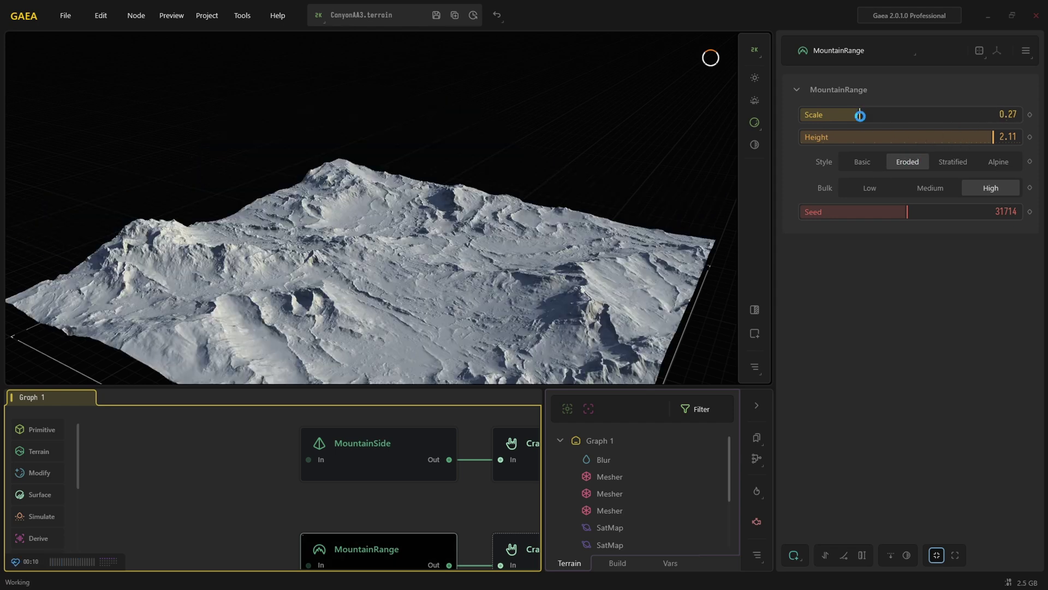
{"action": "left_click", "coordinate": [918, 115]}
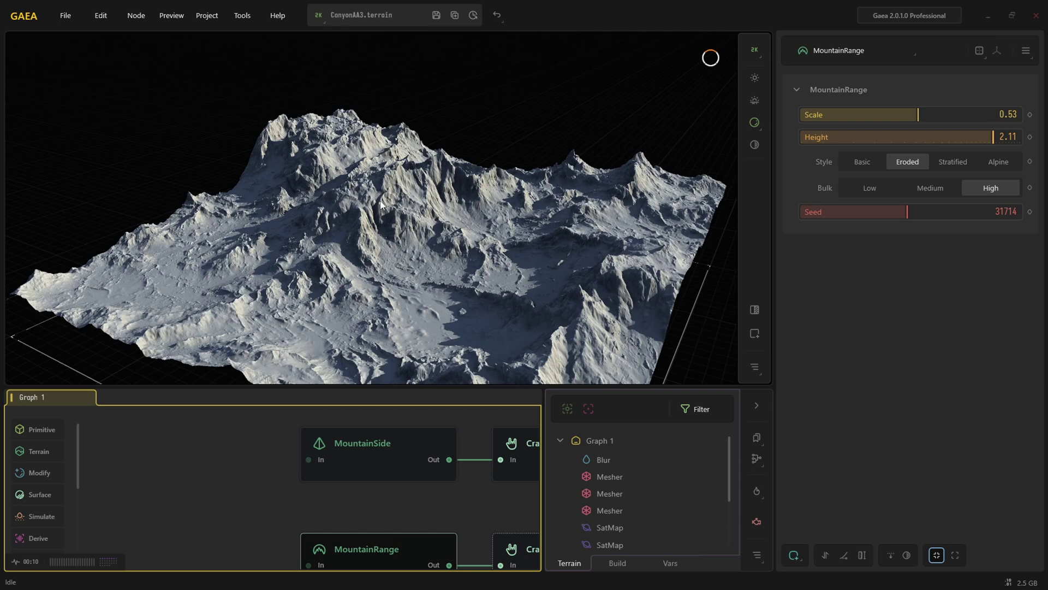
{"action": "mouse_move", "coordinate": [398, 189]}
{"action": "left_mouse_down"}
{"action": "mouse_move", "coordinate": [418, 197]}
{"action": "mouse_move", "coordinate": [407, 203]}
{"action": "left_mouse_up"}
Return to the unmerged SatMap connected to Stones and preview the rebuilt canyon with it.
{"action": "scroll", "coordinate": [332, 460], "scroll_direction": "down", "scroll_amount": 4}
{"action": "middle_click_drag", "start_coordinate": [387, 466], "coordinate": [177, 466]}
{"action": "middle_click_drag", "start_coordinate": [458, 489], "coordinate": [117, 468]}
{"action": "middle_click_drag", "start_coordinate": [514, 464], "coordinate": [273, 465]}
{"action": "middle_click_drag", "start_coordinate": [480, 460], "coordinate": [316, 454]}
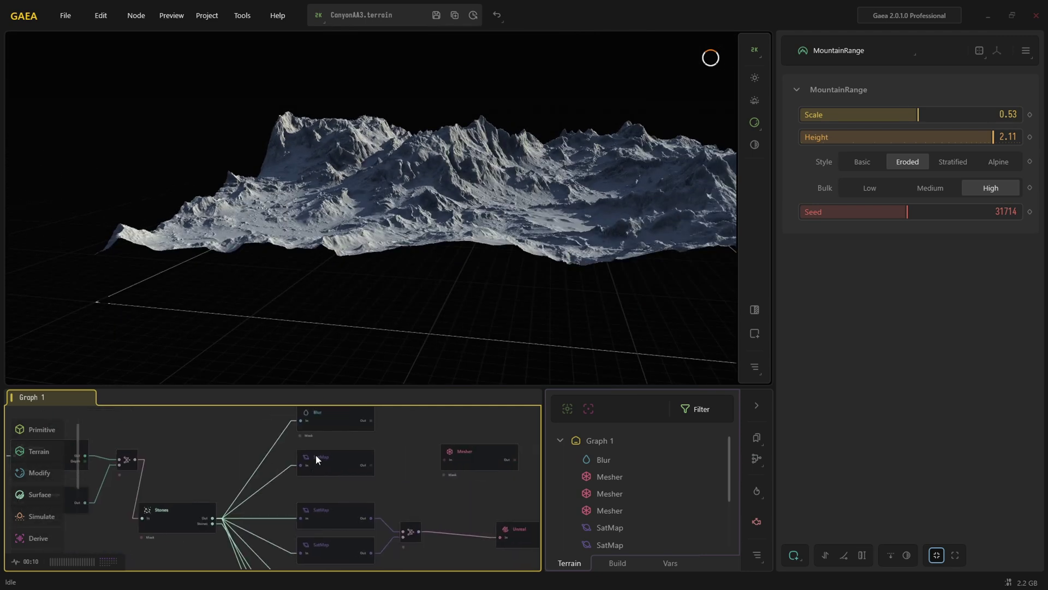
{"action": "middle_click_drag", "start_coordinate": [463, 490], "coordinate": [482, 555]}
{"action": "scroll", "coordinate": [330, 497], "scroll_direction": "up", "scroll_amount": 4}
{"action": "middle_click_drag", "start_coordinate": [349, 537], "coordinate": [345, 467]}
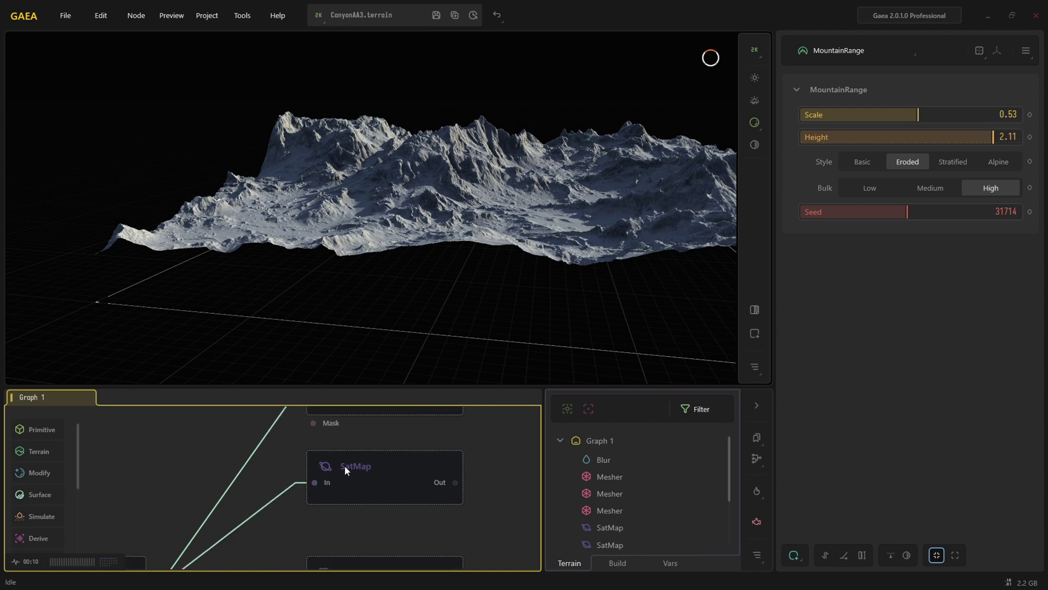
{"action": "left_click", "coordinate": [345, 466]}
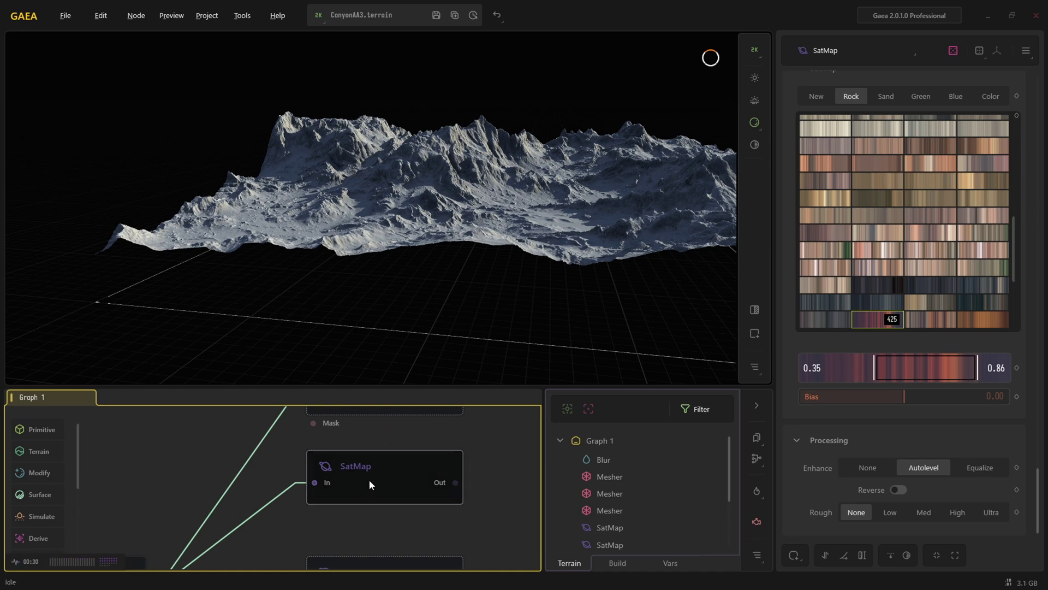
Inspect the rebuilt canyon's shape and colouring with the new SatMap, both close up and as a whole.
{"action": "left_click_drag", "start_coordinate": [445, 292], "coordinate": [470, 299]}
{"action": "scroll", "coordinate": [507, 317], "scroll_direction": "down", "scroll_amount": 2}
{"action": "scroll", "coordinate": [470, 300], "scroll_direction": "up", "scroll_amount": 5}
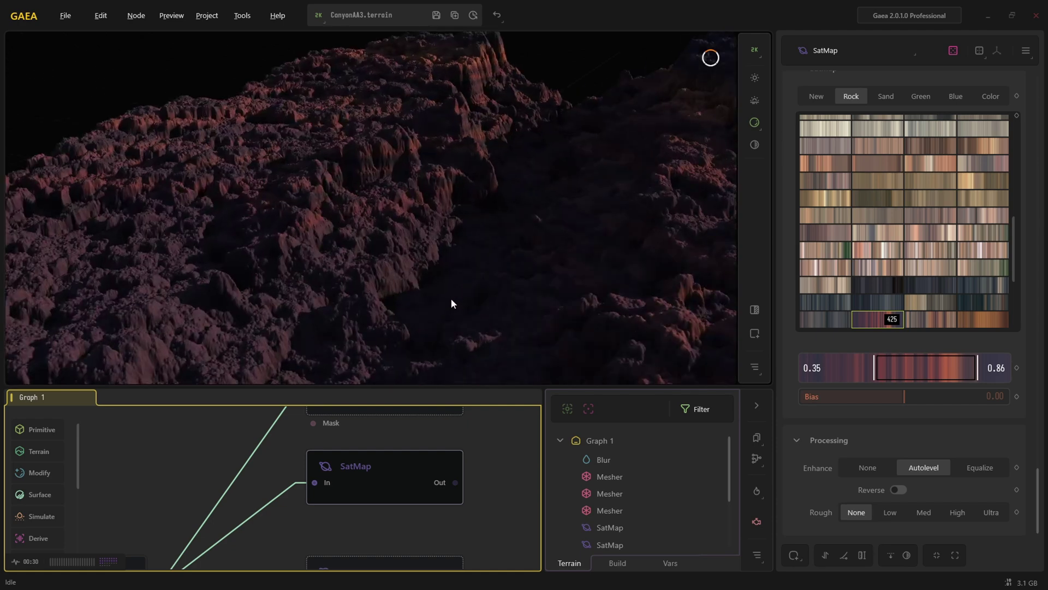
{"action": "scroll", "coordinate": [451, 304], "scroll_direction": "down", "scroll_amount": 3}
{"action": "mouse_move", "coordinate": [465, 306]}
{"action": "left_mouse_down"}
{"action": "mouse_move", "coordinate": [484, 310]}
{"action": "mouse_move", "coordinate": [449, 309]}
{"action": "left_mouse_up"}
{"action": "scroll", "coordinate": [355, 458], "scroll_direction": "down", "scroll_amount": 4}
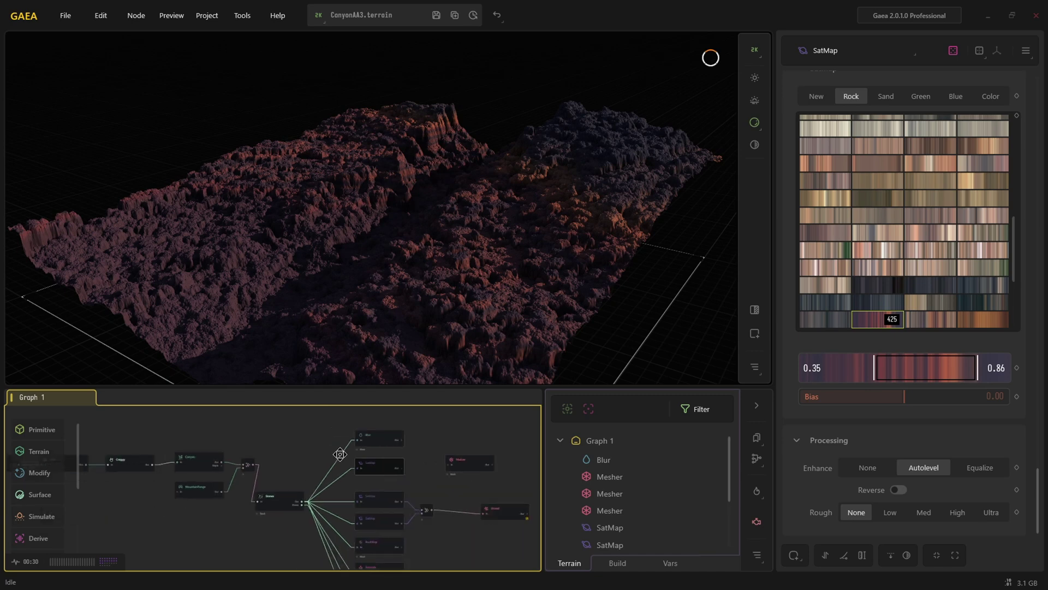
Preview the upstream RockNoise and upper Rockscape nodes to compare their terrain shapes.
{"action": "middle_click_drag", "start_coordinate": [254, 496], "coordinate": [416, 522]}
{"action": "left_click", "coordinate": [319, 467]}
{"action": "left_click", "coordinate": [264, 464]}
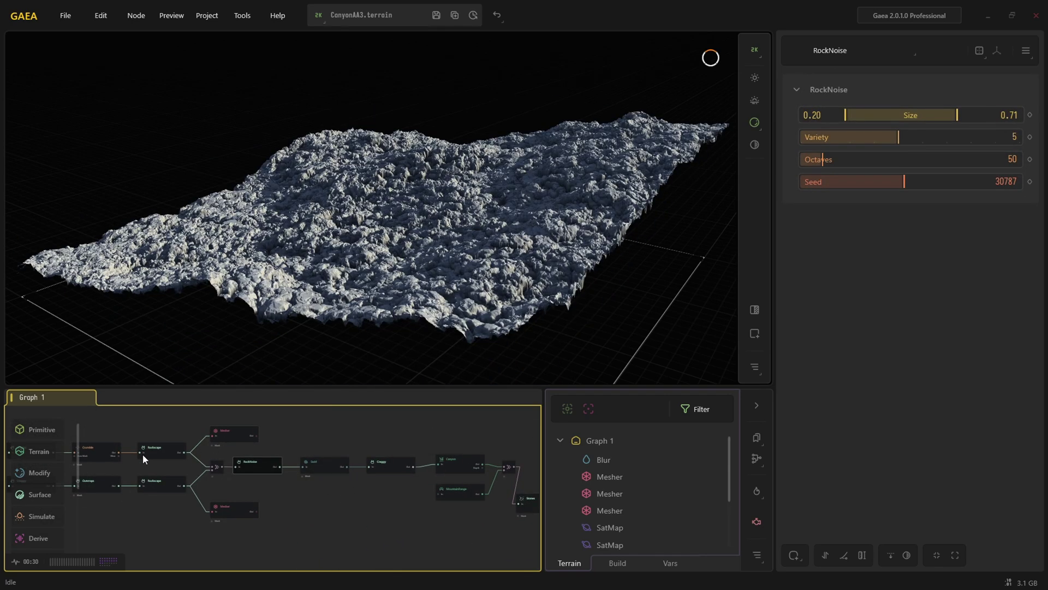
{"action": "left_click", "coordinate": [162, 453]}
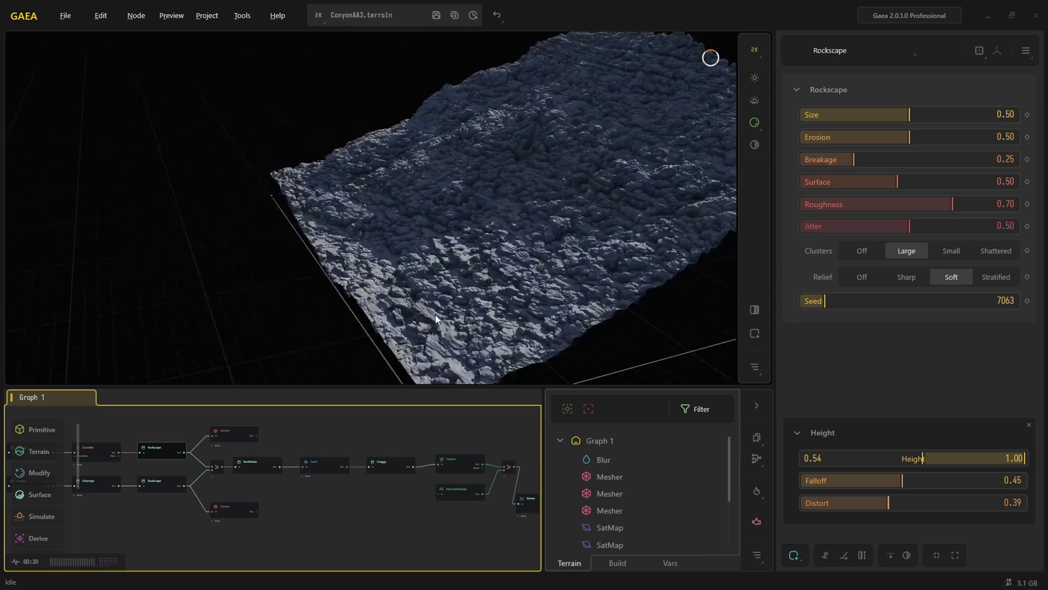
Go back to the unmerged SatMap and view its colouring on the canyon.
{"action": "middle_click_drag", "start_coordinate": [416, 447], "coordinate": [213, 454]}
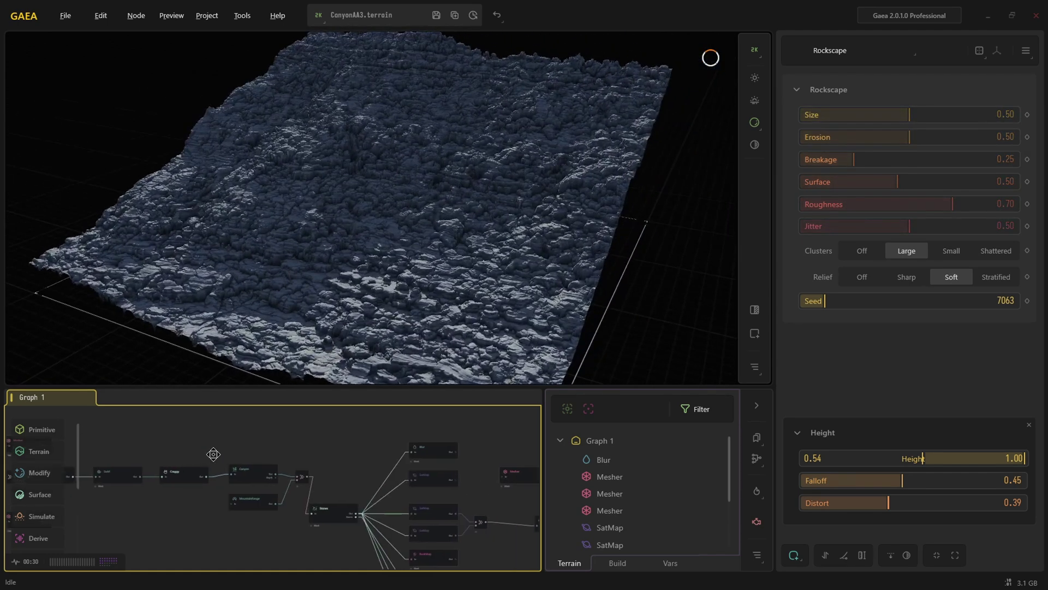
{"action": "scroll", "coordinate": [365, 453], "scroll_direction": "up", "scroll_amount": 3}
{"action": "middle_click_drag", "start_coordinate": [482, 513], "coordinate": [358, 461]}
{"action": "left_click", "coordinate": [345, 443]}
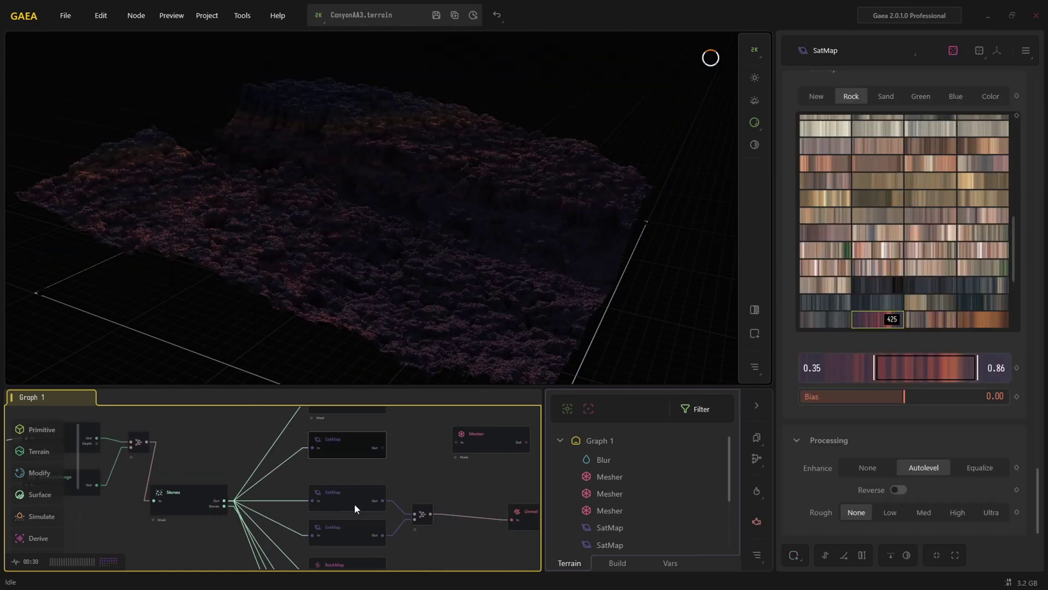
Try Rock gradient 110 on the upper of the two SatMaps feeding the Combine node.
{"action": "left_click", "coordinate": [371, 488]}
{"action": "left_click", "coordinate": [939, 232]}
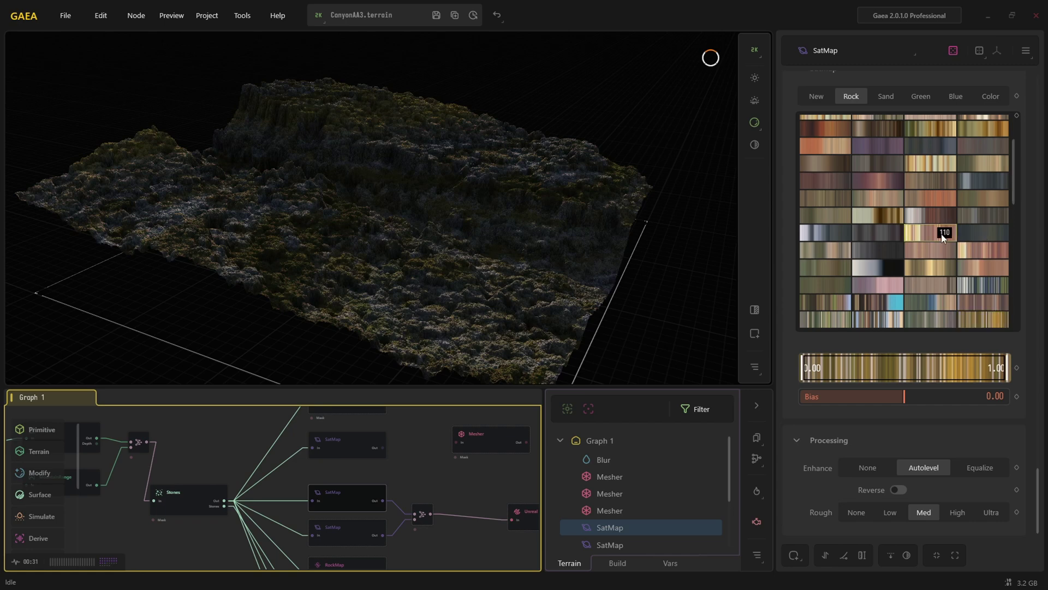
{"action": "left_click_drag", "start_coordinate": [661, 267], "coordinate": [671, 266]}
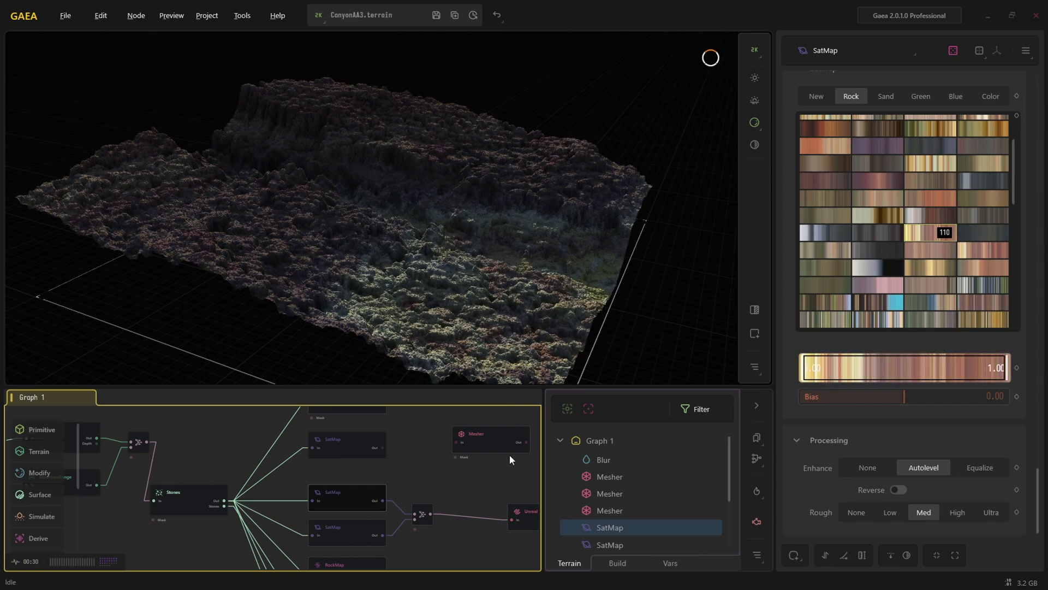
{"action": "middle_click_drag", "start_coordinate": [422, 487], "coordinate": [482, 447]}
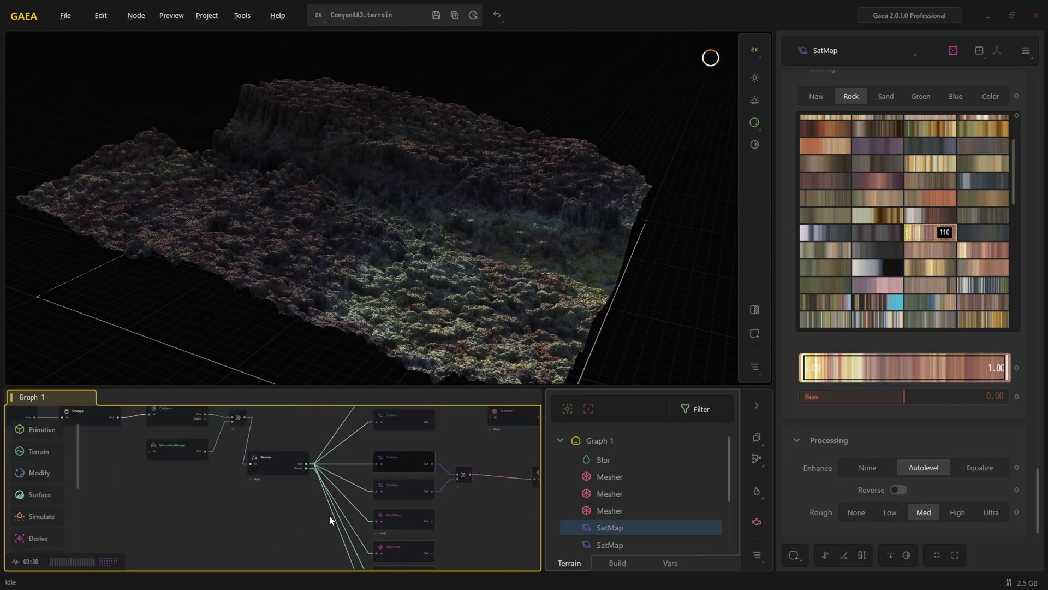
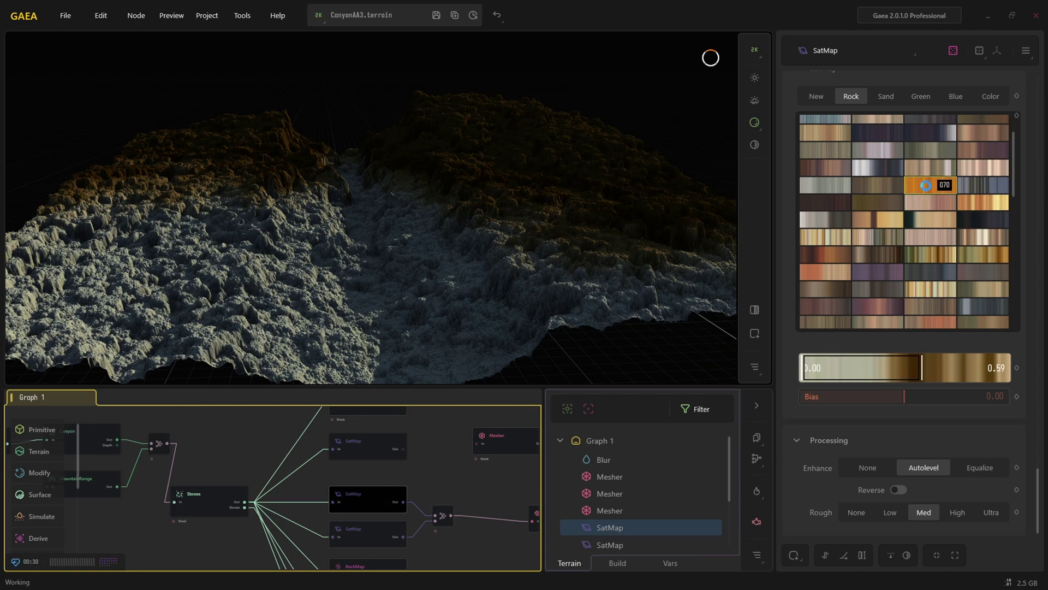
Try Rock gradient 070 on the upper merged SatMap, apply gradient 066 and check it across the canyon.
{"action": "left_click", "coordinate": [931, 186]}
{"action": "left_click", "coordinate": [930, 168]}
{"action": "scroll", "coordinate": [477, 295], "scroll_direction": "down", "scroll_amount": 5}
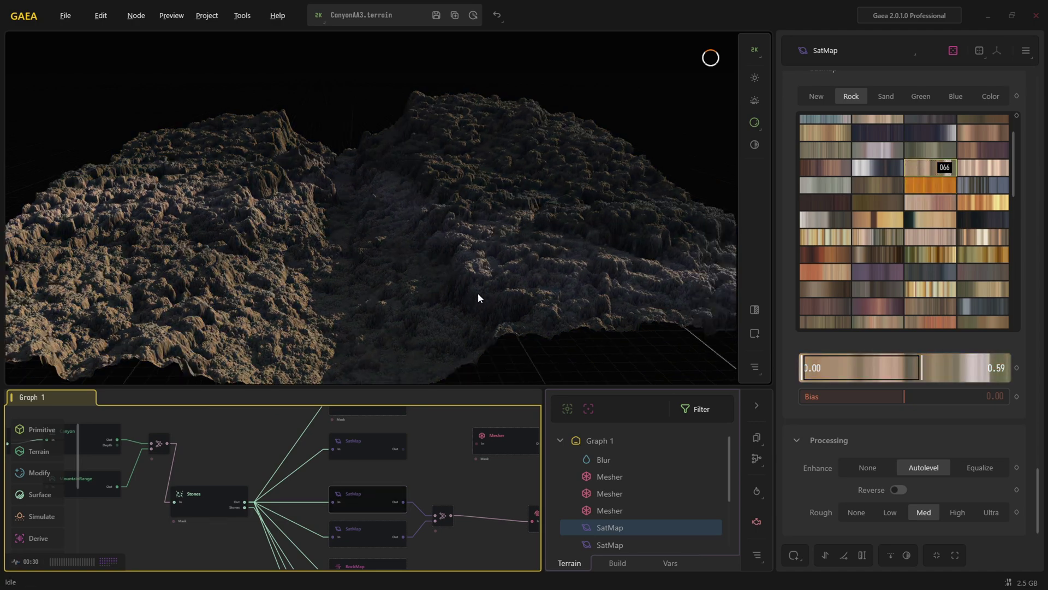
{"action": "left_click_drag", "start_coordinate": [463, 294], "coordinate": [458, 297]}
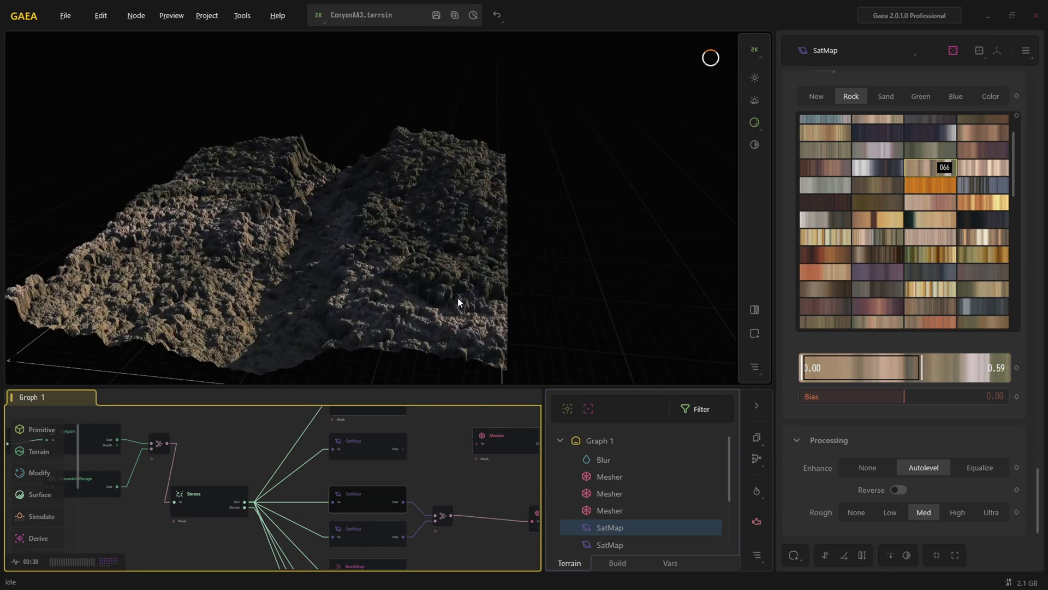
{"action": "scroll", "coordinate": [377, 275], "scroll_direction": "up", "scroll_amount": 6}
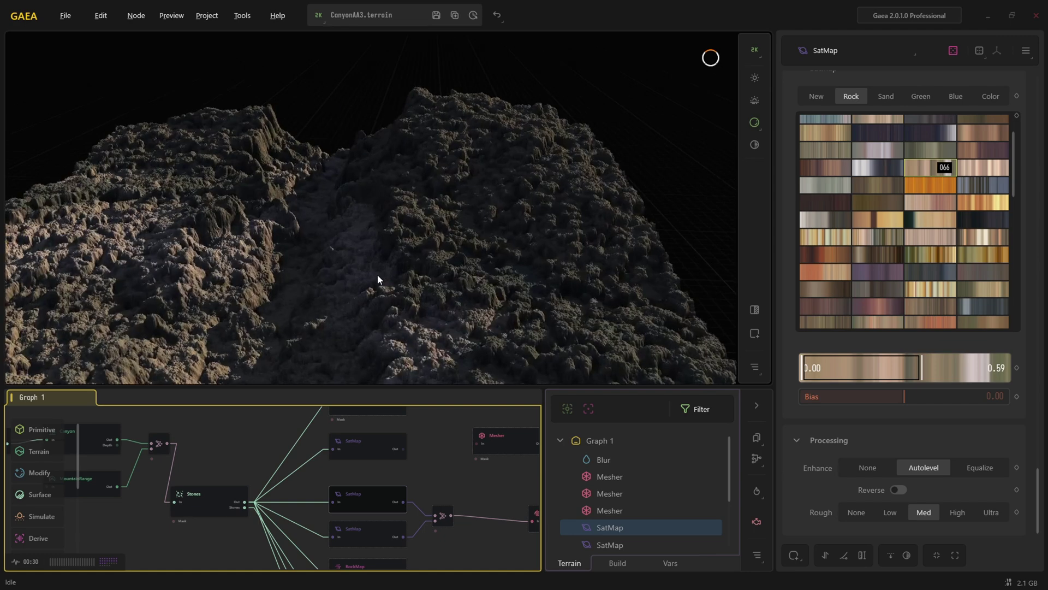
{"action": "left_click_drag", "start_coordinate": [383, 271], "coordinate": [404, 322]}
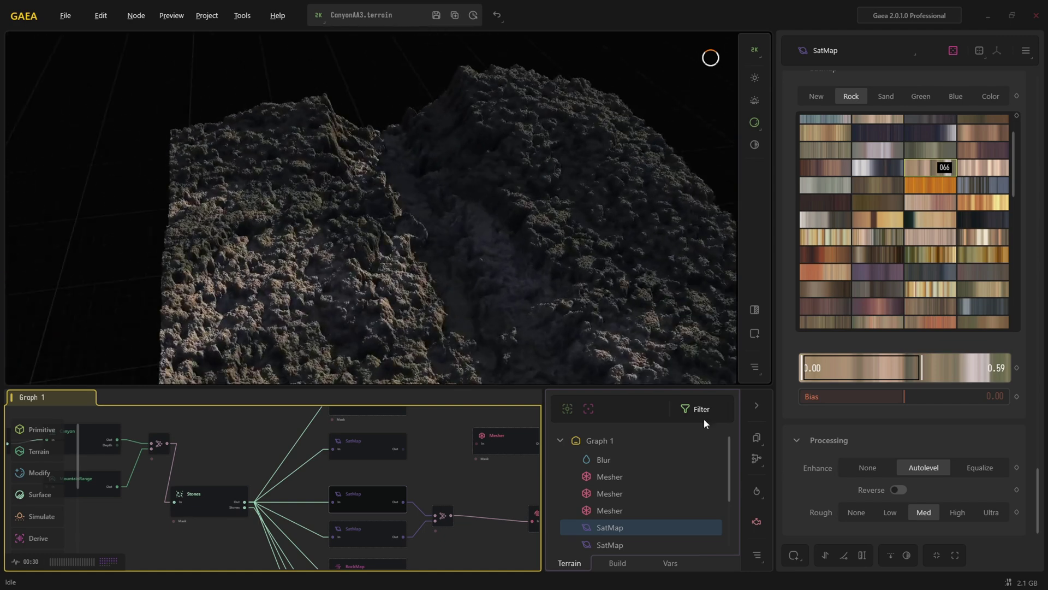
Set the upper merged SatMap's Enhance option to None and check the canyon's colouring.
{"action": "left_click", "coordinate": [864, 473]}
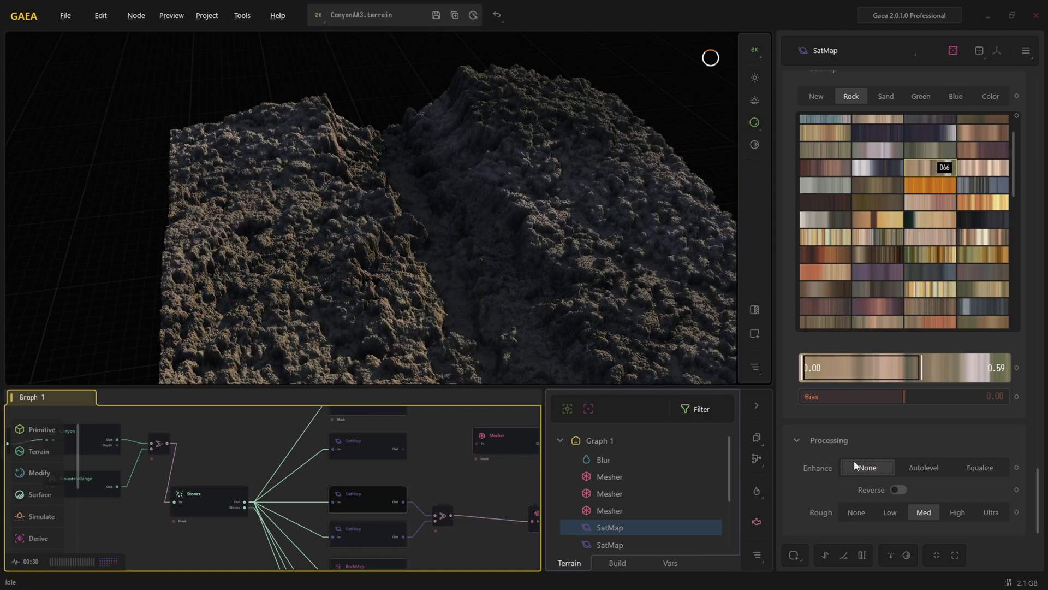
{"action": "scroll", "coordinate": [515, 297], "scroll_direction": "down", "scroll_amount": 3}
{"action": "left_click_drag", "start_coordinate": [565, 296], "coordinate": [545, 249]}
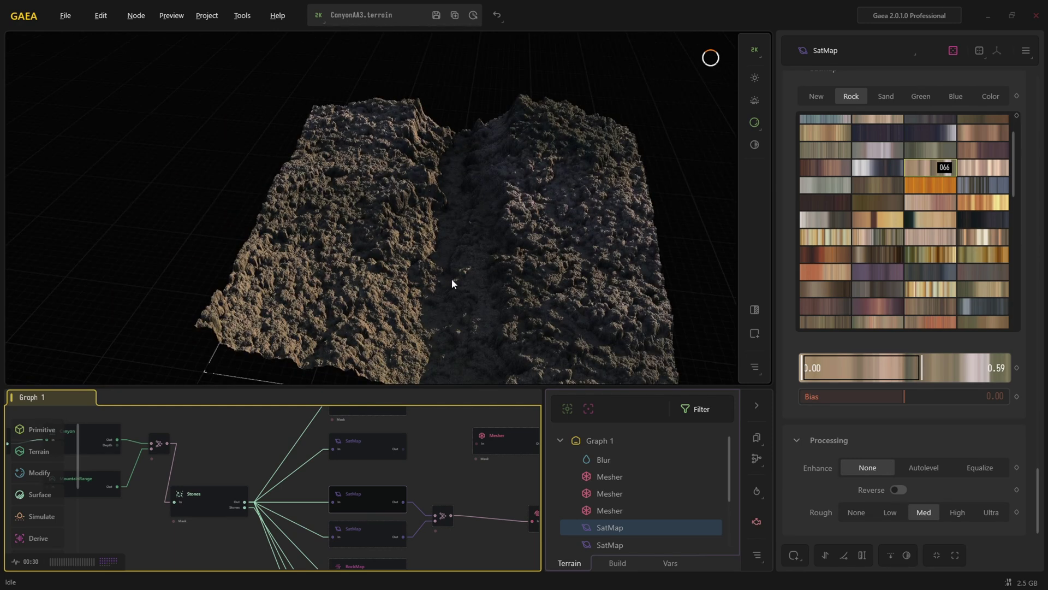
{"action": "left_click_drag", "start_coordinate": [452, 281], "coordinate": [430, 242]}
{"action": "scroll", "coordinate": [433, 235], "scroll_direction": "up", "scroll_amount": 3}
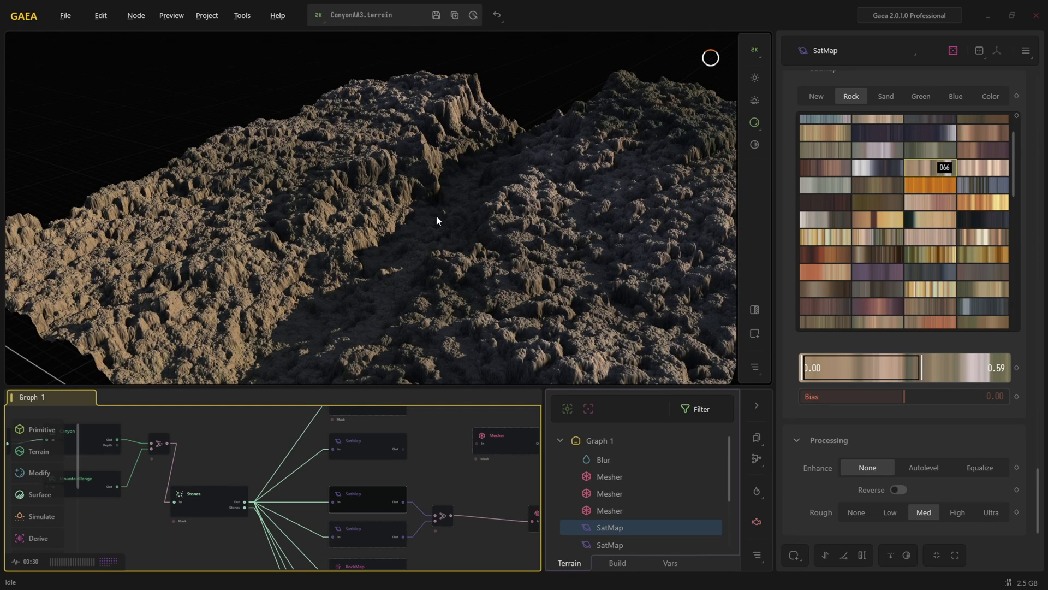
Examine how the colours spread over the whole canyon, comparing near and distant views.
{"action": "scroll", "coordinate": [453, 245], "scroll_direction": "down", "scroll_amount": 3}
{"action": "left_click_drag", "start_coordinate": [470, 248], "coordinate": [433, 293]}
{"action": "scroll", "coordinate": [475, 242], "scroll_direction": "up", "scroll_amount": 3}
{"action": "scroll", "coordinate": [445, 258], "scroll_direction": "down", "scroll_amount": 3}
{"action": "scroll", "coordinate": [389, 266], "scroll_direction": "up", "scroll_amount": 3}
{"action": "scroll", "coordinate": [409, 280], "scroll_direction": "down", "scroll_amount": 3}
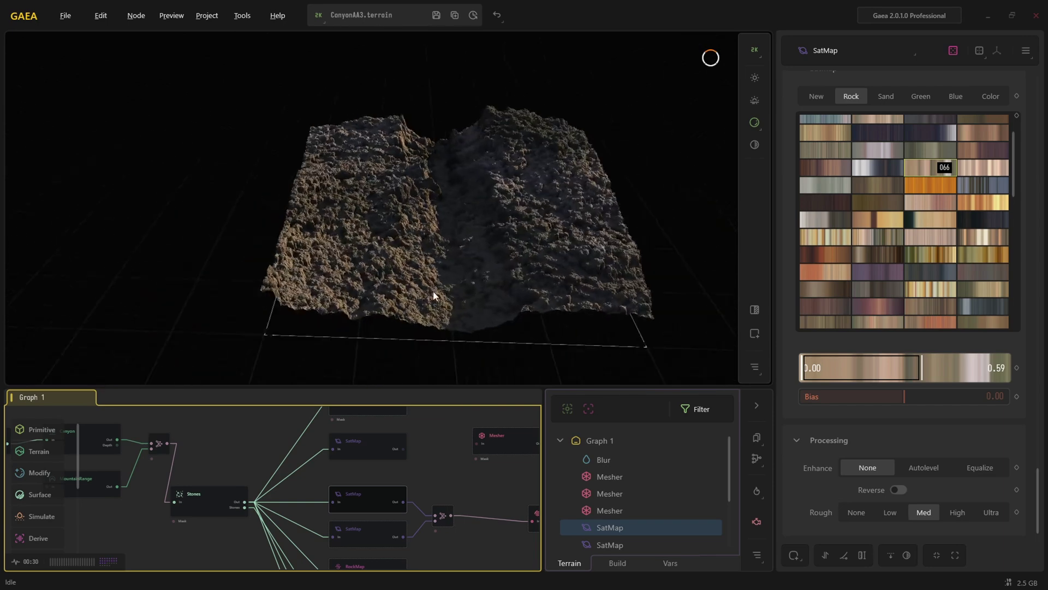
{"action": "scroll", "coordinate": [434, 294], "scroll_direction": "up", "scroll_amount": 3}
{"action": "scroll", "coordinate": [437, 264], "scroll_direction": "down", "scroll_amount": 3}
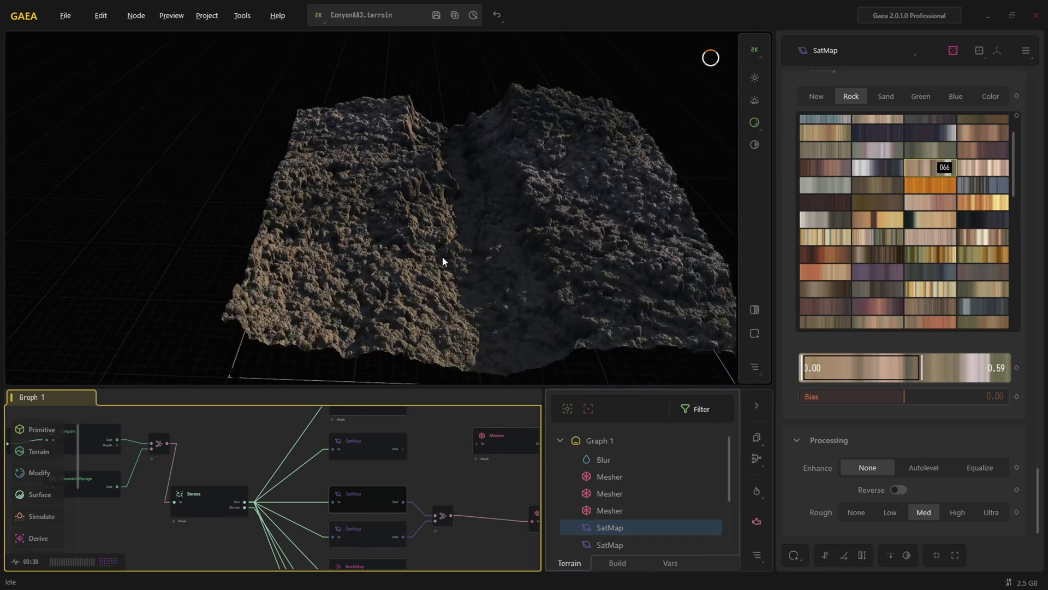
Examine the rock colouring and surface detail on the canyon's cliffs and ridges close up.
{"action": "left_click_drag", "start_coordinate": [442, 256], "coordinate": [423, 229]}
{"action": "scroll", "coordinate": [435, 226], "scroll_direction": "up", "scroll_amount": 3}
{"action": "middle_click_drag", "start_coordinate": [437, 231], "coordinate": [419, 277]}
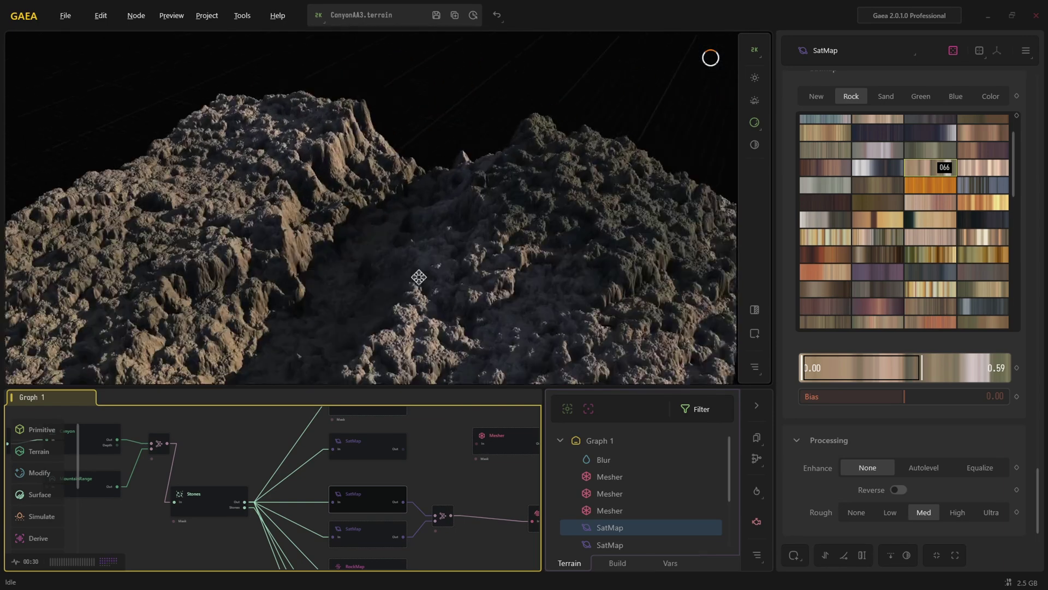
{"action": "scroll", "coordinate": [424, 276], "scroll_direction": "up", "scroll_amount": 3}
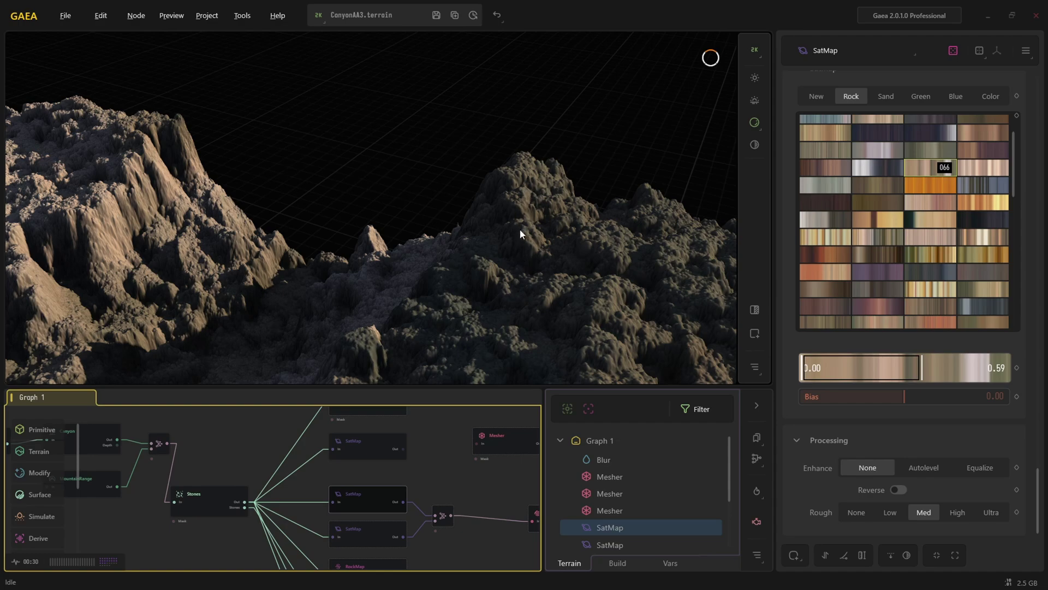
{"action": "left_click_drag", "start_coordinate": [520, 228], "coordinate": [413, 252]}
{"action": "scroll", "coordinate": [491, 249], "scroll_direction": "up", "scroll_amount": 3}
{"action": "scroll", "coordinate": [413, 253], "scroll_direction": "down", "scroll_amount": 3}
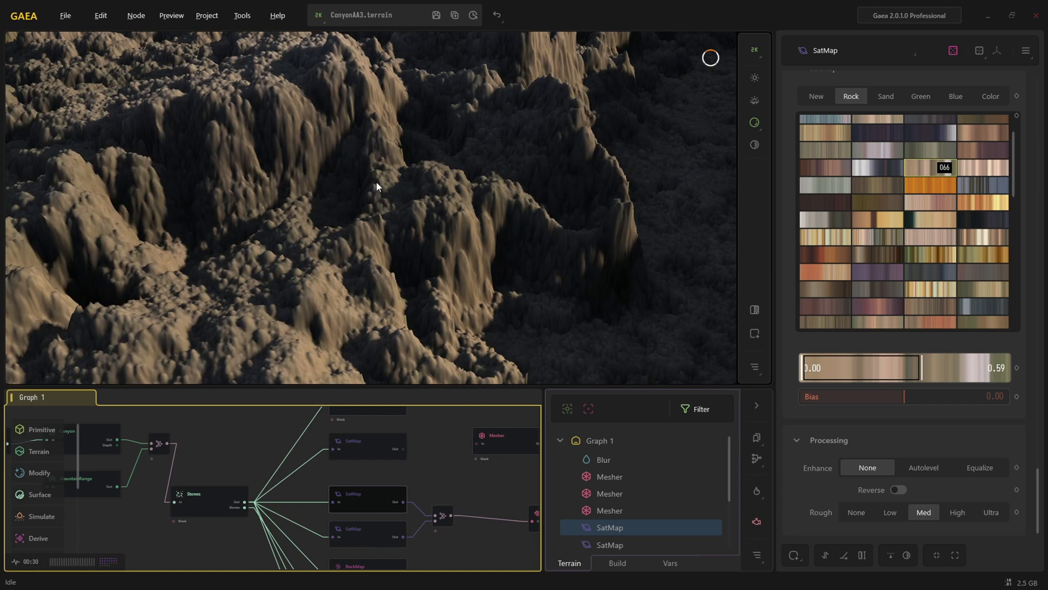
Compare the upper merged SatMap's colouring close up, over the whole canyon and from a low side view.
{"action": "scroll", "coordinate": [360, 239], "scroll_direction": "up", "scroll_amount": 3}
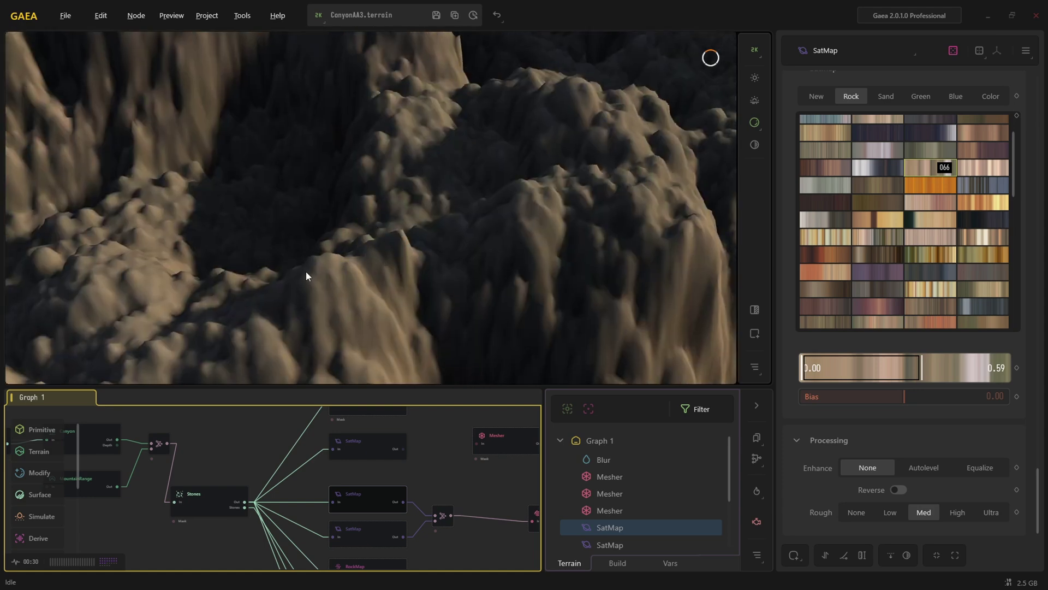
{"action": "scroll", "coordinate": [371, 299], "scroll_direction": "down", "scroll_amount": 10}
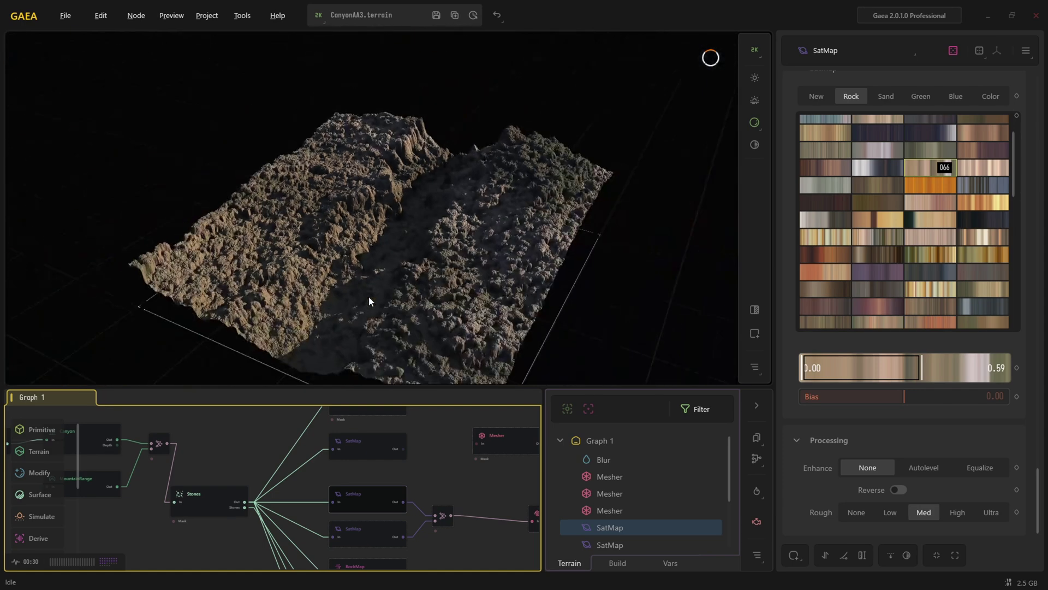
{"action": "left_click_drag", "start_coordinate": [414, 300], "coordinate": [490, 174]}
{"action": "scroll", "coordinate": [413, 264], "scroll_direction": "down", "scroll_amount": 8}
{"action": "scroll", "coordinate": [408, 208], "scroll_direction": "up", "scroll_amount": 4}
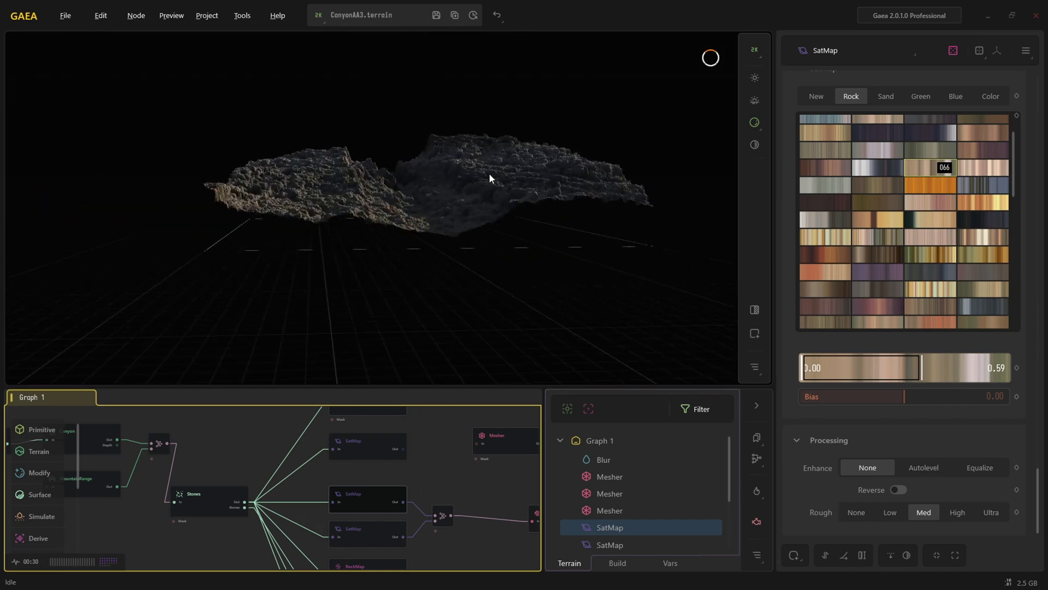
{"action": "left_click_drag", "start_coordinate": [466, 216], "coordinate": [401, 253]}
Select the unmerged SatMap below the Blur node and examine its colouring across the canyon.
{"action": "left_click", "coordinate": [361, 441]}
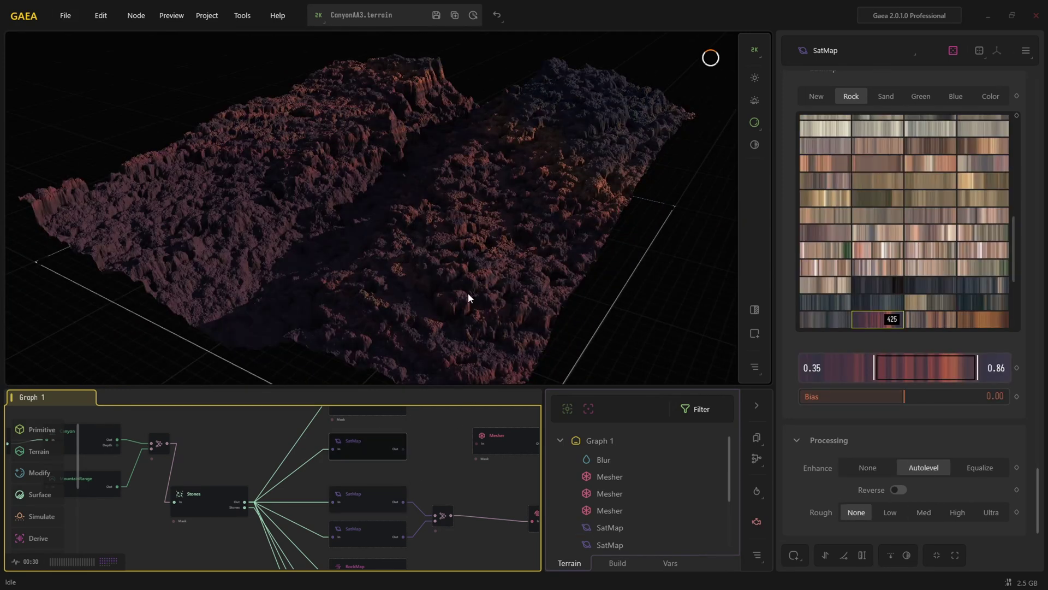
{"action": "scroll", "coordinate": [468, 295], "scroll_direction": "up", "scroll_amount": 5}
{"action": "scroll", "coordinate": [463, 307], "scroll_direction": "down", "scroll_amount": 5}
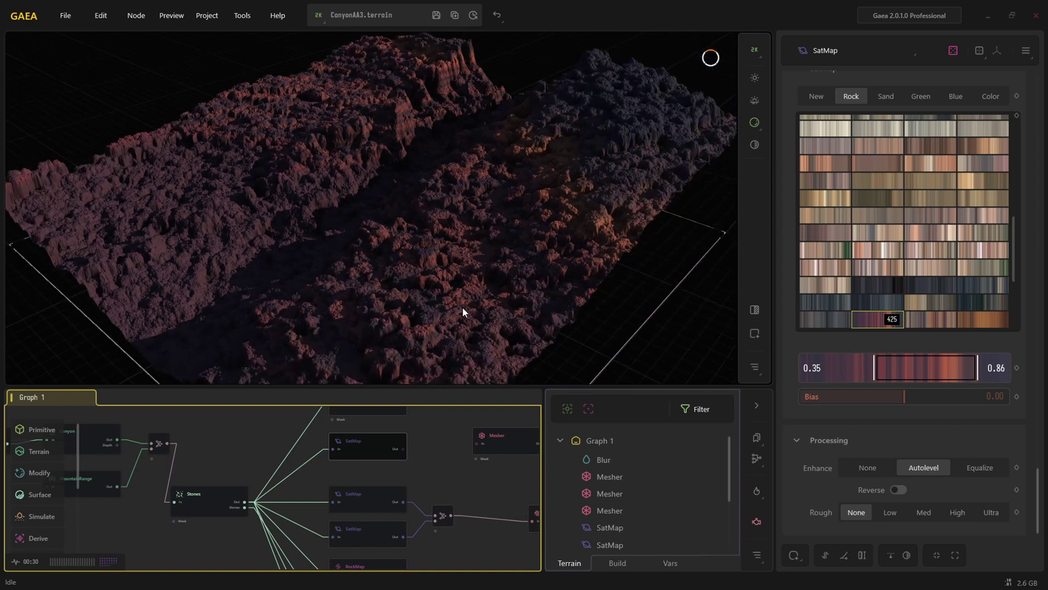
{"action": "middle_click_drag", "start_coordinate": [430, 460], "coordinate": [425, 530]}
Try Rock gradients 405 and 417 on the unmerged SatMap, return to 405 and check the canyon's colouring.
{"action": "left_click", "coordinate": [867, 234]}
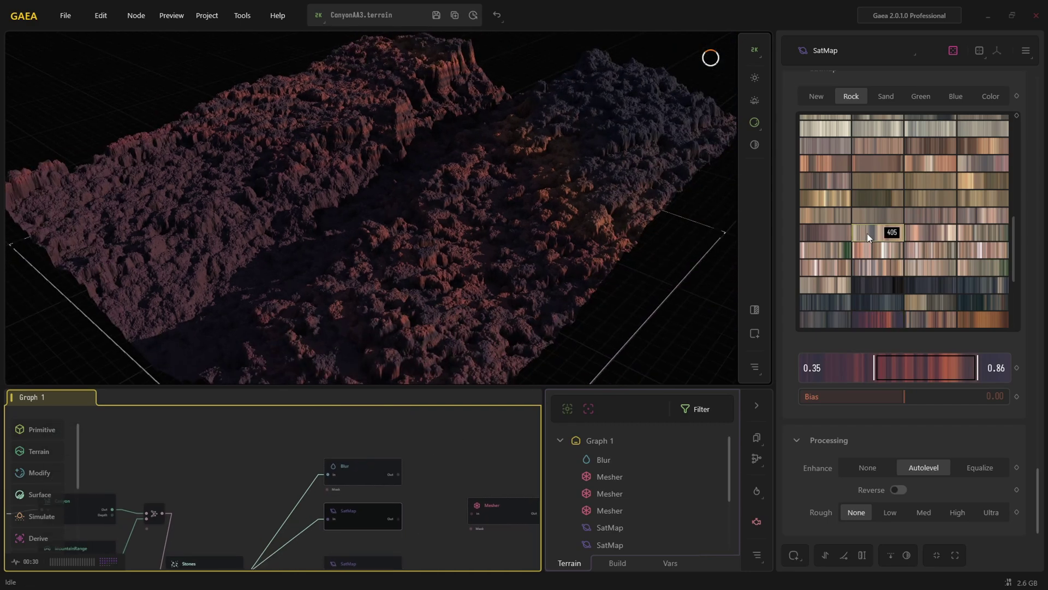
{"action": "left_click", "coordinate": [872, 199]}
{"action": "left_click", "coordinate": [873, 290]}
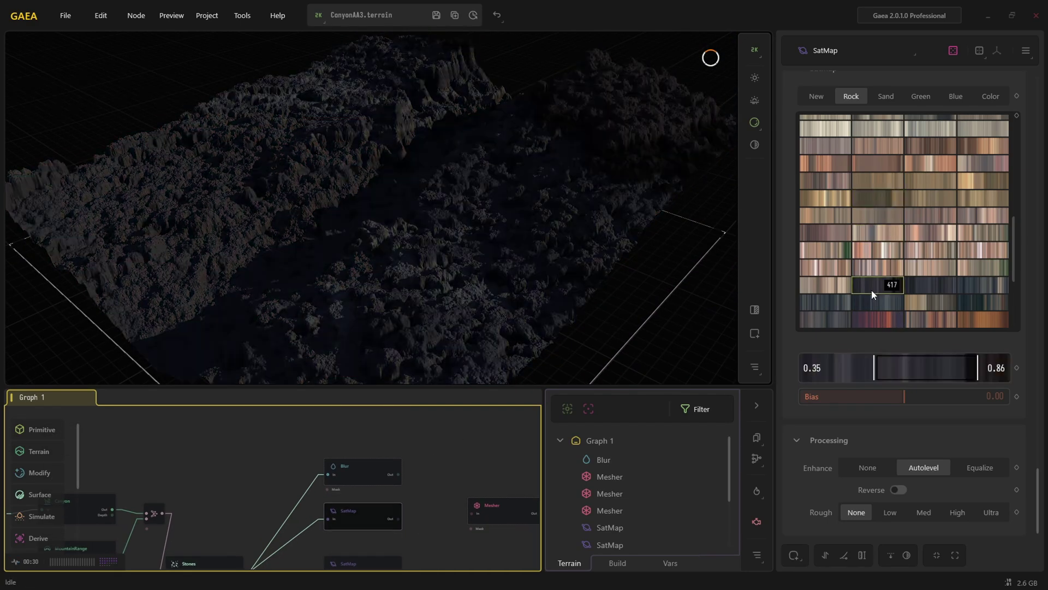
{"action": "scroll", "coordinate": [872, 288], "scroll_direction": "down", "scroll_amount": 2}
{"action": "left_click", "coordinate": [874, 280]}
{"action": "left_click", "coordinate": [885, 138]}
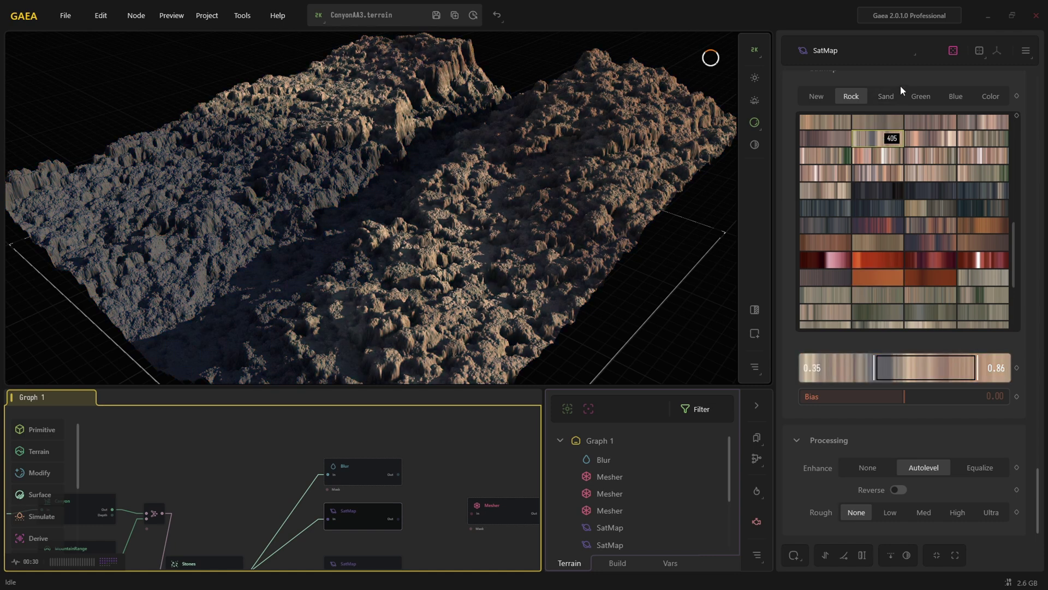
{"action": "left_click_drag", "start_coordinate": [659, 248], "coordinate": [645, 254]}
{"action": "scroll", "coordinate": [645, 254], "scroll_direction": "down", "scroll_amount": 3}
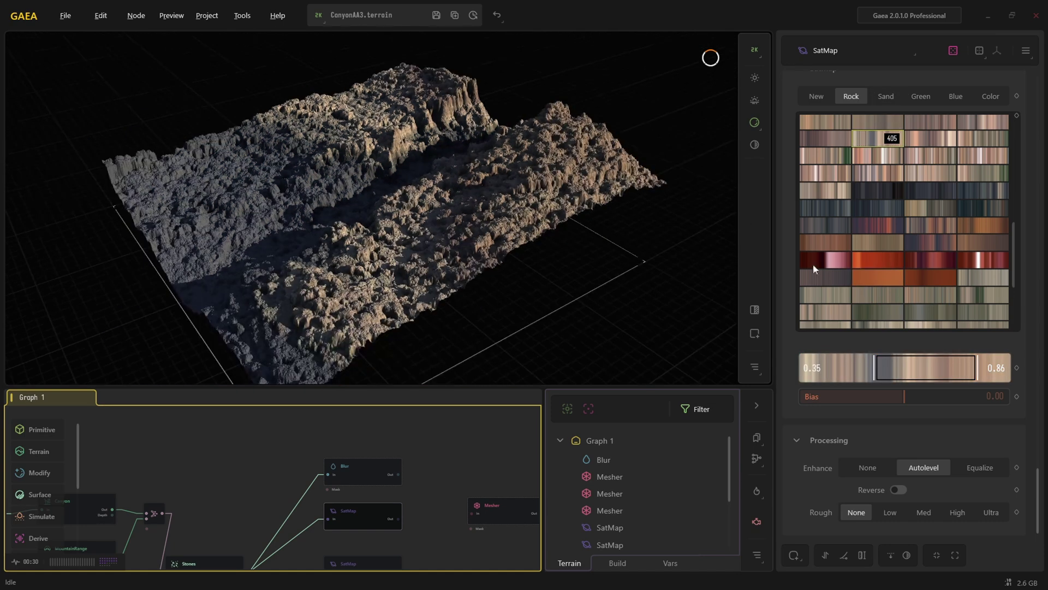
Try Rock gradients 325 and 313 on the unmerged SatMap and check the canyon from another angle.
{"action": "scroll", "coordinate": [869, 264], "scroll_direction": "up", "scroll_amount": 5}
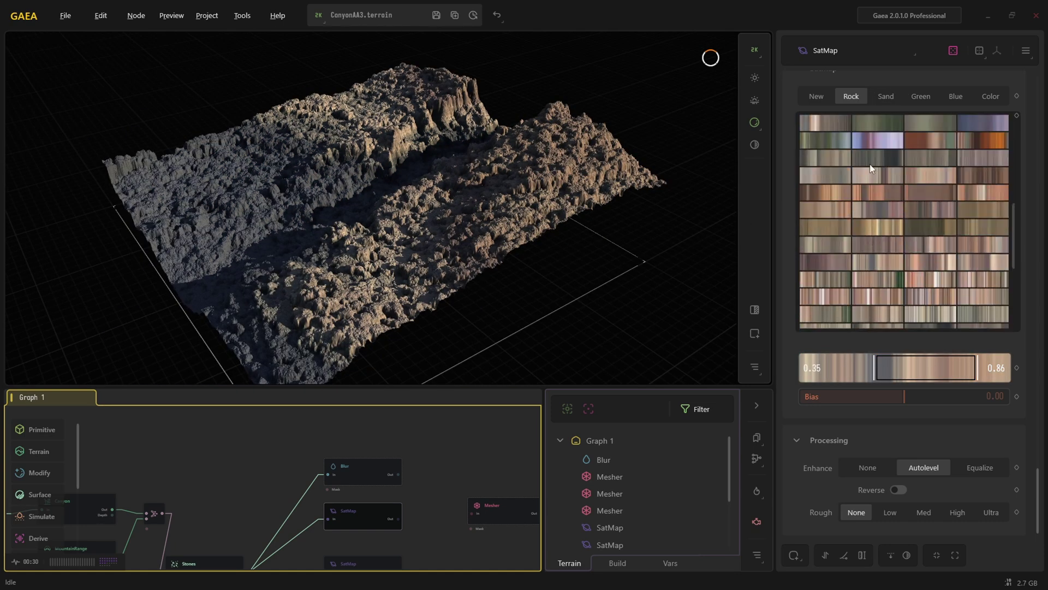
{"action": "left_click", "coordinate": [870, 164]}
{"action": "scroll", "coordinate": [850, 296], "scroll_direction": "up", "scroll_amount": 4}
{"action": "left_click", "coordinate": [882, 232]}
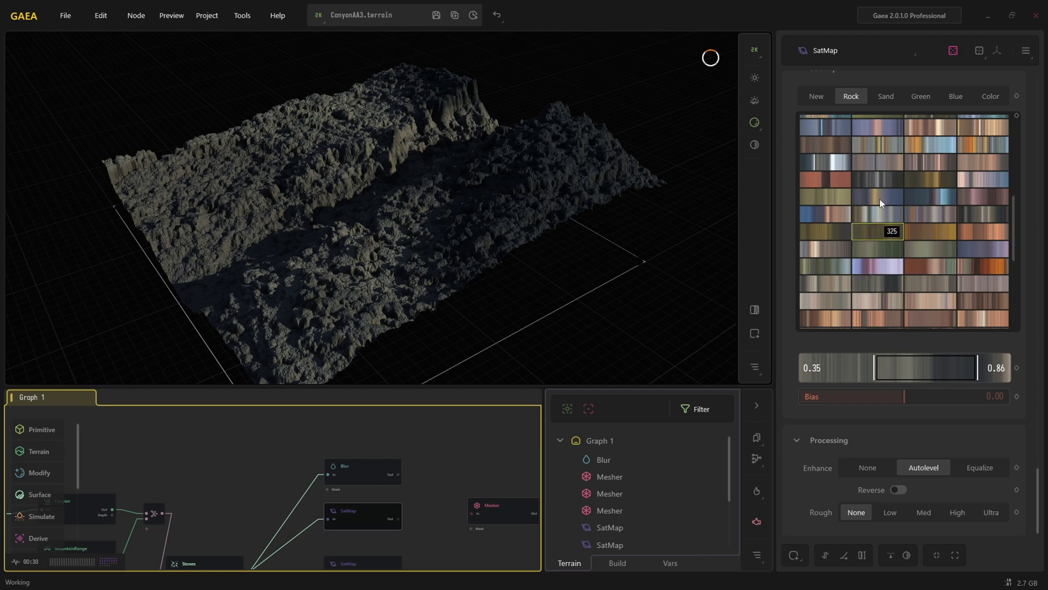
{"action": "left_click", "coordinate": [869, 172]}
{"action": "scroll", "coordinate": [877, 240], "scroll_direction": "up", "scroll_amount": 3}
{"action": "left_click_drag", "start_coordinate": [601, 266], "coordinate": [460, 231]}
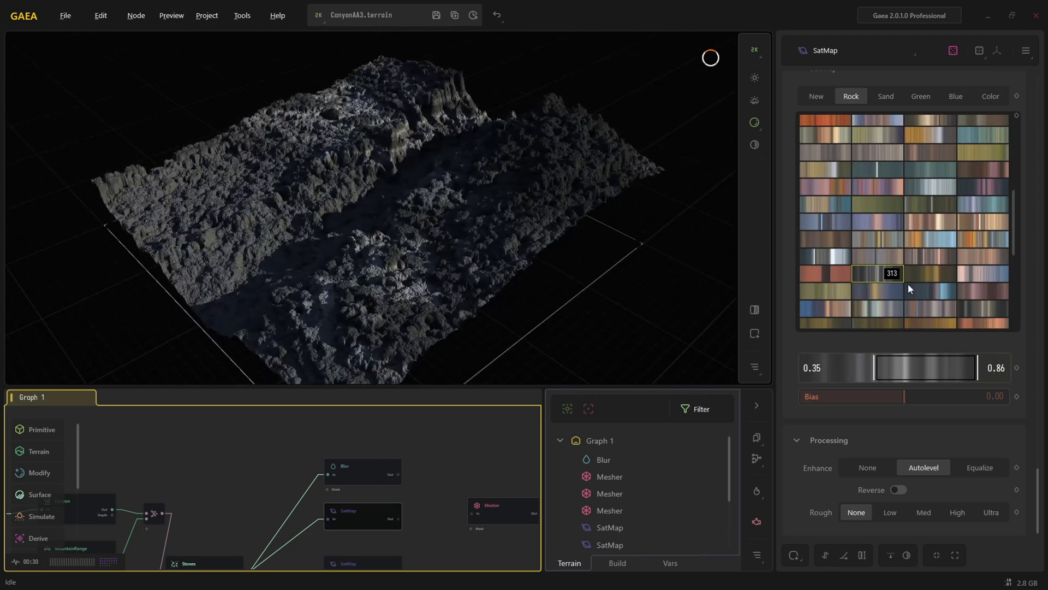
Apply Rock gradient 265 to the unmerged SatMap below the Blur node.
{"action": "scroll", "coordinate": [896, 252], "scroll_direction": "up", "scroll_amount": 5}
{"action": "left_click", "coordinate": [874, 159]}
{"action": "left_click_drag", "start_coordinate": [559, 231], "coordinate": [517, 243]}
{"action": "scroll", "coordinate": [822, 198], "scroll_direction": "up", "scroll_amount": 4}
{"action": "left_click_drag", "start_coordinate": [566, 272], "coordinate": [510, 250]}
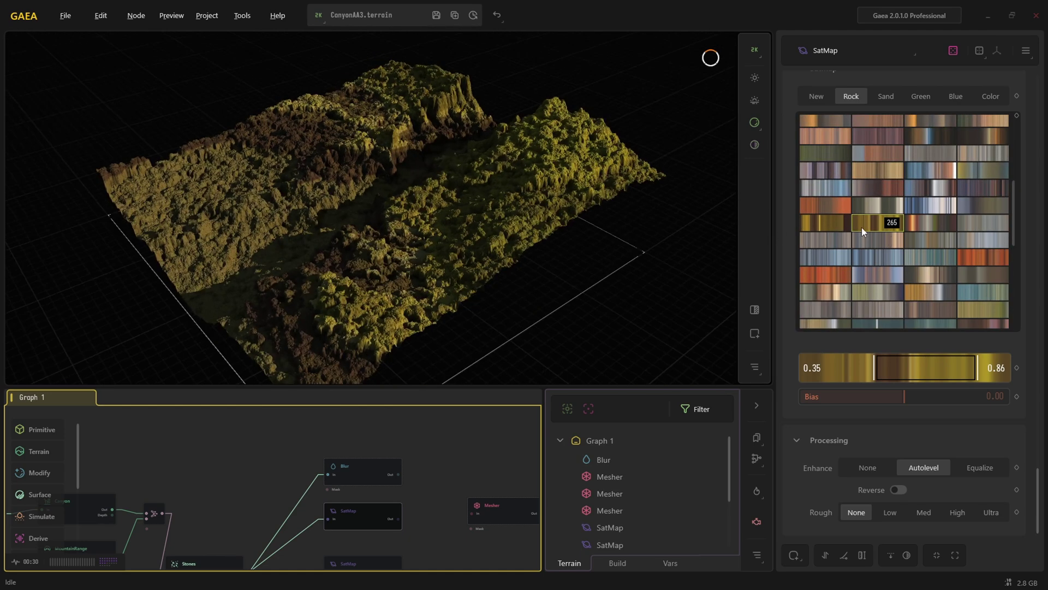
Examine how gradient 265 colours the canyon floor and the walls on both sides close up.
{"action": "scroll", "coordinate": [474, 222], "scroll_direction": "up", "scroll_amount": 3}
{"action": "left_click_drag", "start_coordinate": [474, 222], "coordinate": [451, 253]}
{"action": "scroll", "coordinate": [438, 165], "scroll_direction": "up", "scroll_amount": 5}
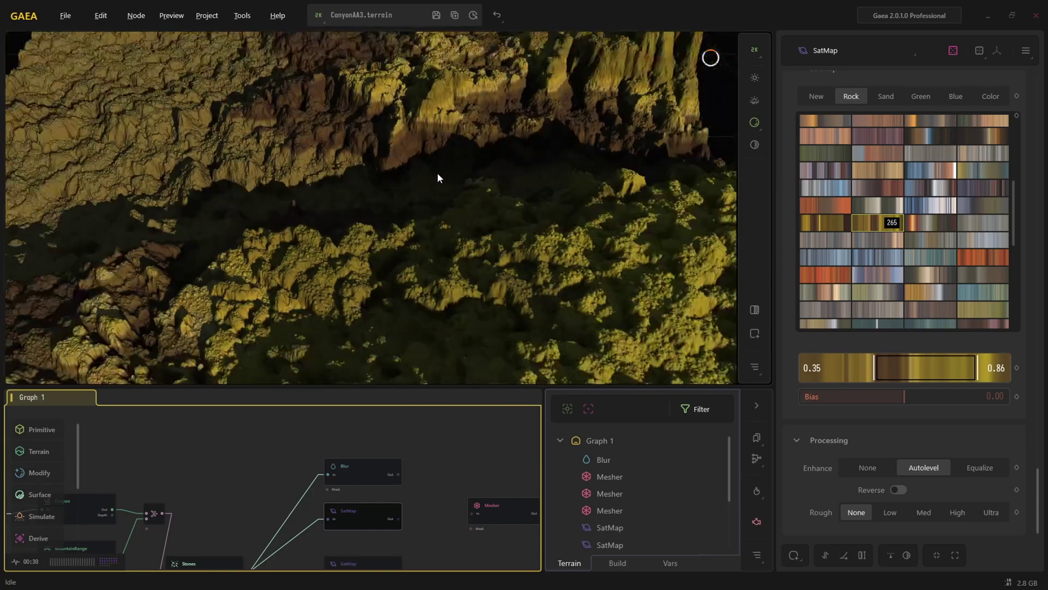
{"action": "scroll", "coordinate": [438, 172], "scroll_direction": "down", "scroll_amount": 4}
{"action": "left_click_drag", "start_coordinate": [426, 229], "coordinate": [484, 224]}
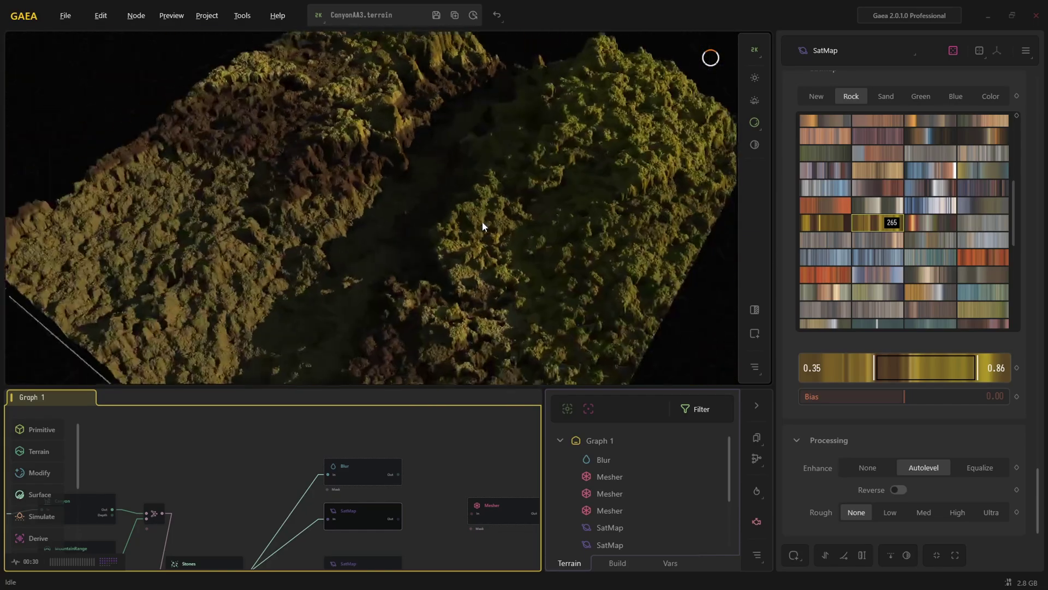
{"action": "scroll", "coordinate": [418, 179], "scroll_direction": "up", "scroll_amount": 3}
{"action": "left_click_drag", "start_coordinate": [437, 170], "coordinate": [430, 232]}
{"action": "scroll", "coordinate": [419, 208], "scroll_direction": "up", "scroll_amount": 4}
Compare gradient 265's colour bands over the whole canyon in near and distant views.
{"action": "scroll", "coordinate": [409, 203], "scroll_direction": "down", "scroll_amount": 4}
{"action": "scroll", "coordinate": [423, 224], "scroll_direction": "down", "scroll_amount": 5}
{"action": "scroll", "coordinate": [461, 172], "scroll_direction": "up", "scroll_amount": 5}
{"action": "scroll", "coordinate": [443, 216], "scroll_direction": "down", "scroll_amount": 5}
{"action": "scroll", "coordinate": [445, 213], "scroll_direction": "up", "scroll_amount": 5}
{"action": "scroll", "coordinate": [391, 212], "scroll_direction": "up", "scroll_amount": 3}
{"action": "scroll", "coordinate": [411, 222], "scroll_direction": "down", "scroll_amount": 4}
{"action": "scroll", "coordinate": [415, 237], "scroll_direction": "down", "scroll_amount": 3}
{"action": "scroll", "coordinate": [398, 236], "scroll_direction": "up", "scroll_amount": 2}
{"action": "scroll", "coordinate": [429, 241], "scroll_direction": "down", "scroll_amount": 2}
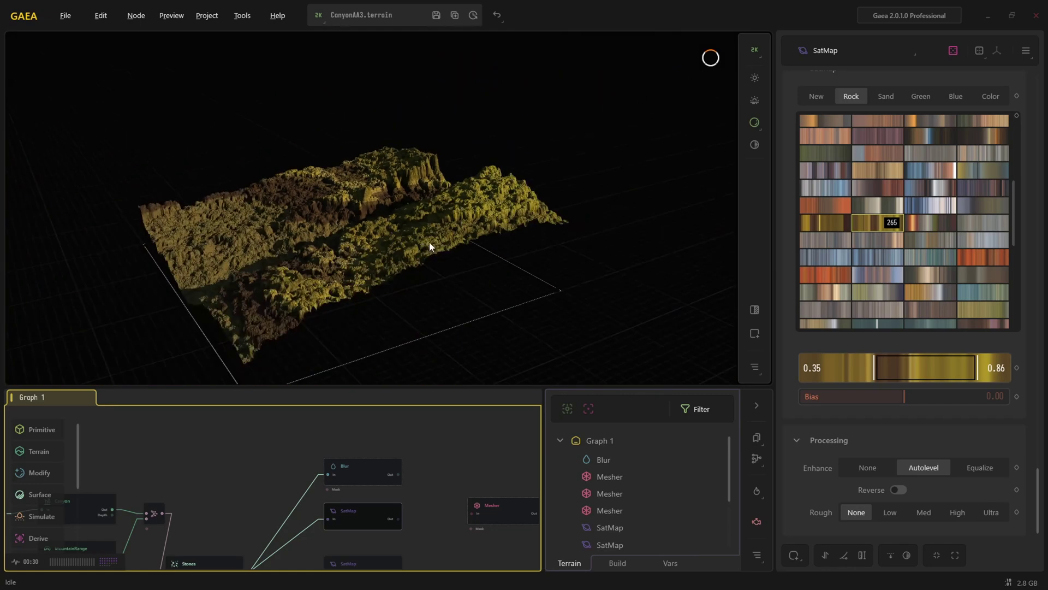
Examine gradient 265's colouring on the cliffs and ridges from low angles.
{"action": "scroll", "coordinate": [429, 241], "scroll_direction": "up", "scroll_amount": 5}
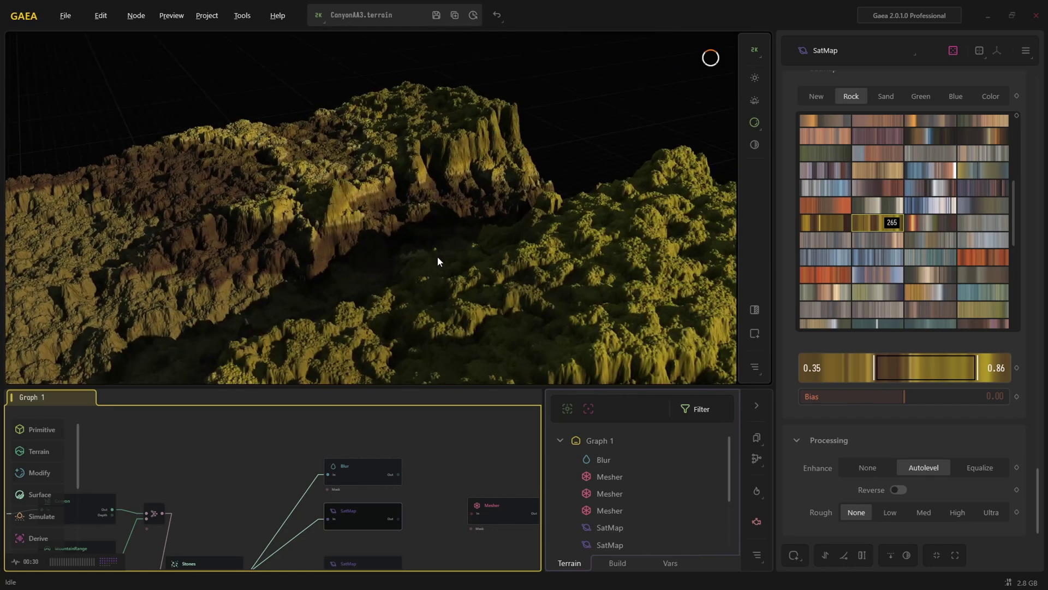
{"action": "scroll", "coordinate": [437, 256], "scroll_direction": "down", "scroll_amount": 5}
{"action": "left_click_drag", "start_coordinate": [437, 256], "coordinate": [446, 251]}
{"action": "scroll", "coordinate": [433, 247], "scroll_direction": "up", "scroll_amount": 5}
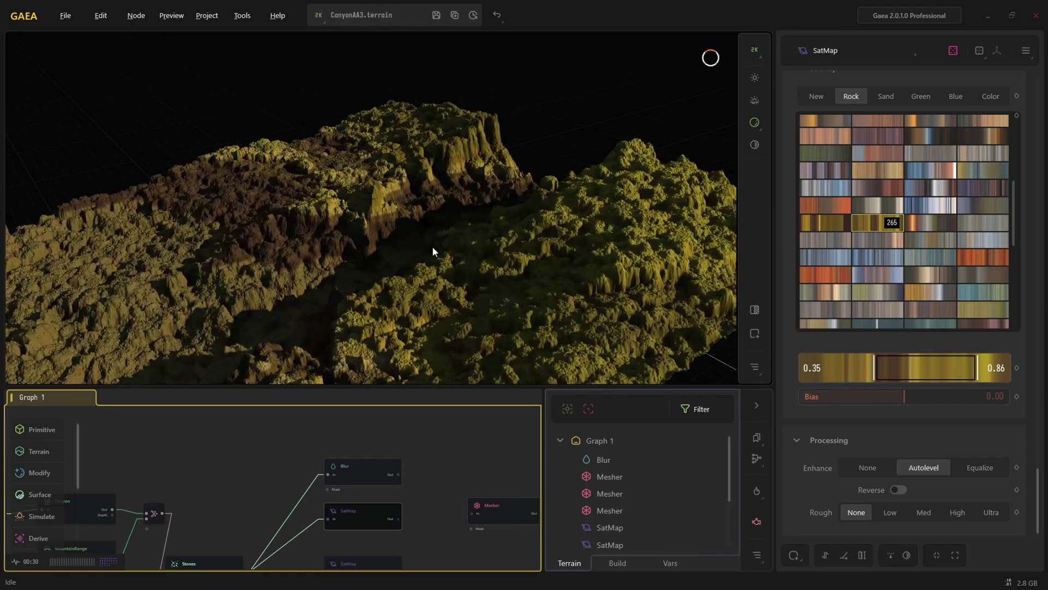
{"action": "scroll", "coordinate": [447, 256], "scroll_direction": "down", "scroll_amount": 5}
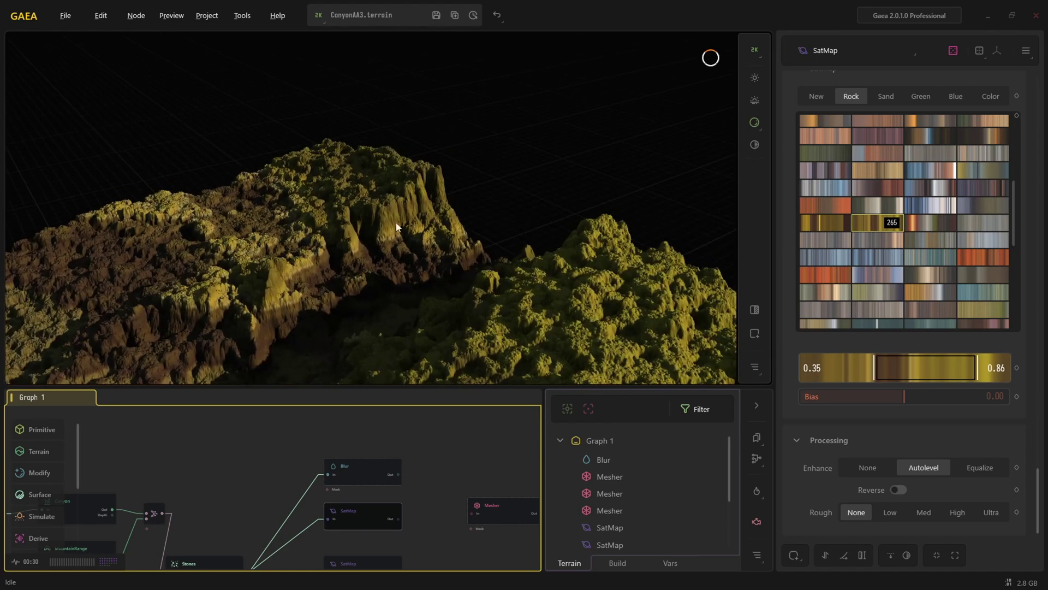
{"action": "scroll", "coordinate": [392, 213], "scroll_direction": "up", "scroll_amount": 5}
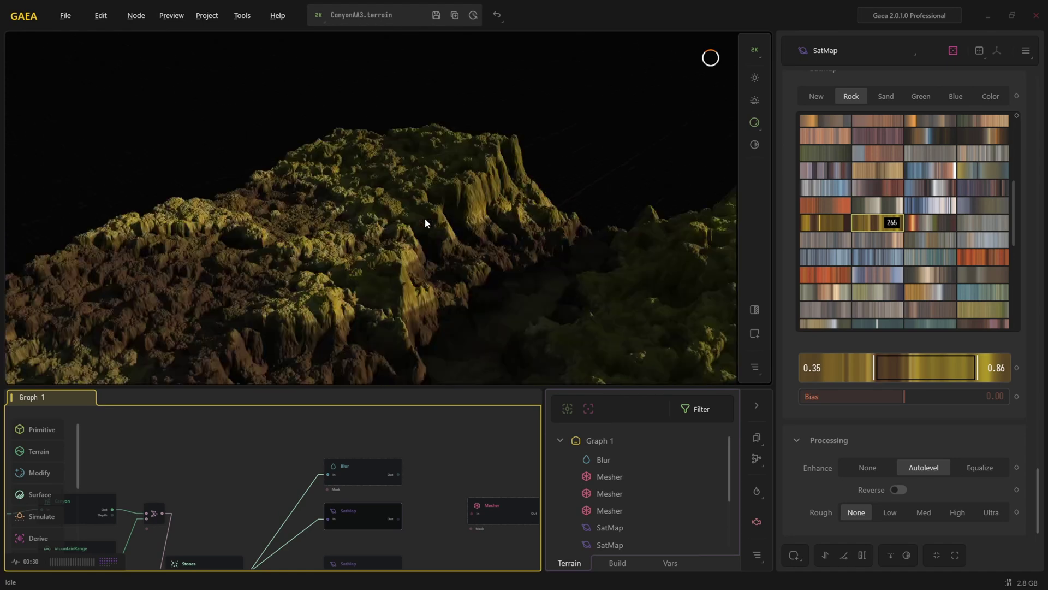
{"action": "left_click_drag", "start_coordinate": [503, 332], "coordinate": [427, 248]}
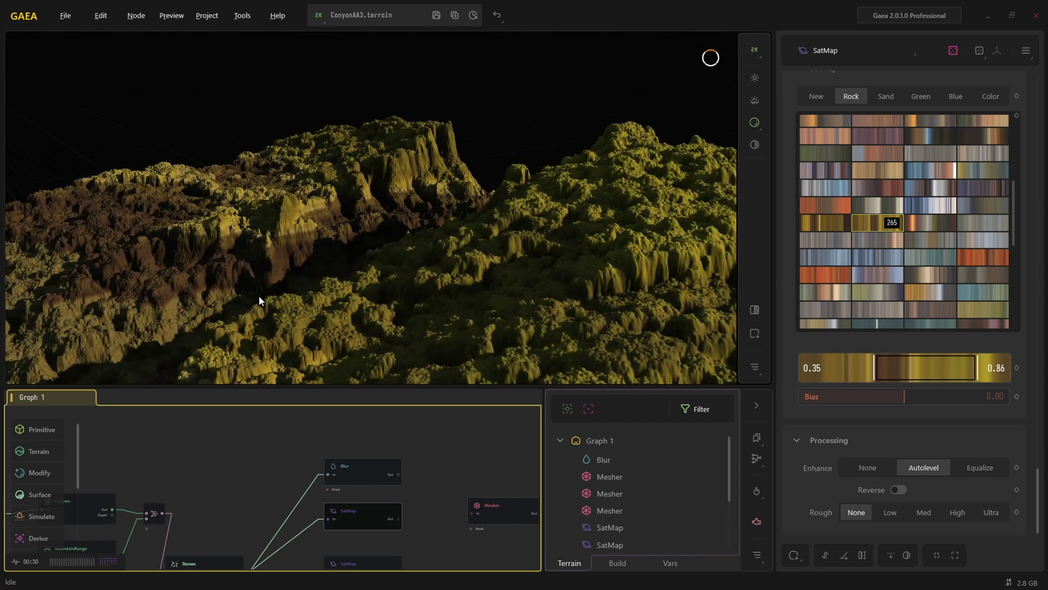
Preview the upper and lower merged SatMaps in turn, and the Combine node that blends them.
{"action": "scroll", "coordinate": [450, 496], "scroll_direction": "down", "scroll_amount": 3}
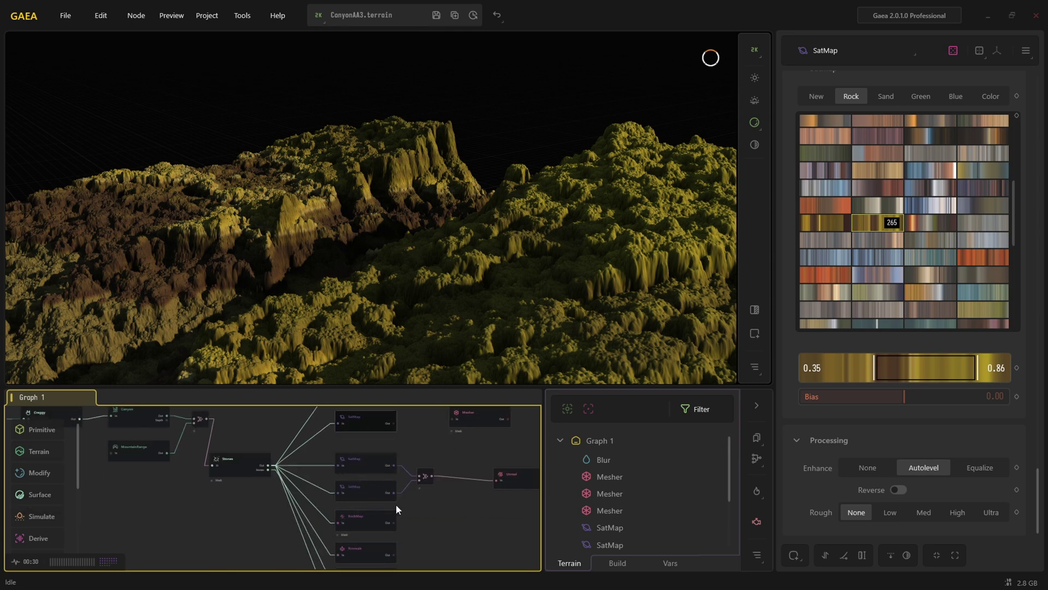
{"action": "scroll", "coordinate": [445, 508], "scroll_direction": "up", "scroll_amount": 3}
{"action": "middle_click_drag", "start_coordinate": [420, 524], "coordinate": [391, 546]}
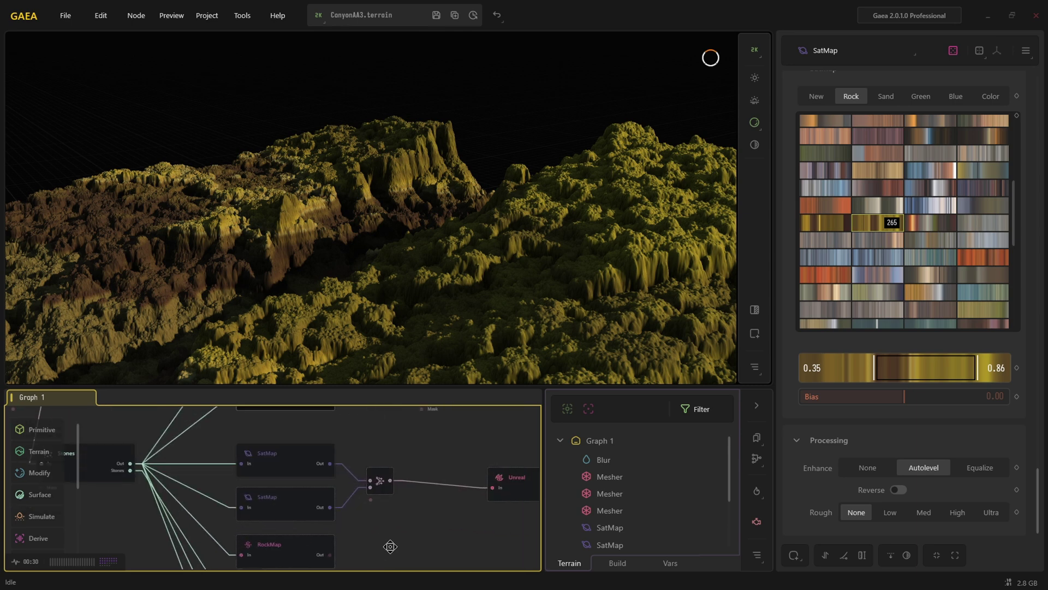
{"action": "left_click", "coordinate": [301, 465]}
{"action": "left_click", "coordinate": [290, 501]}
{"action": "left_click", "coordinate": [290, 500]}
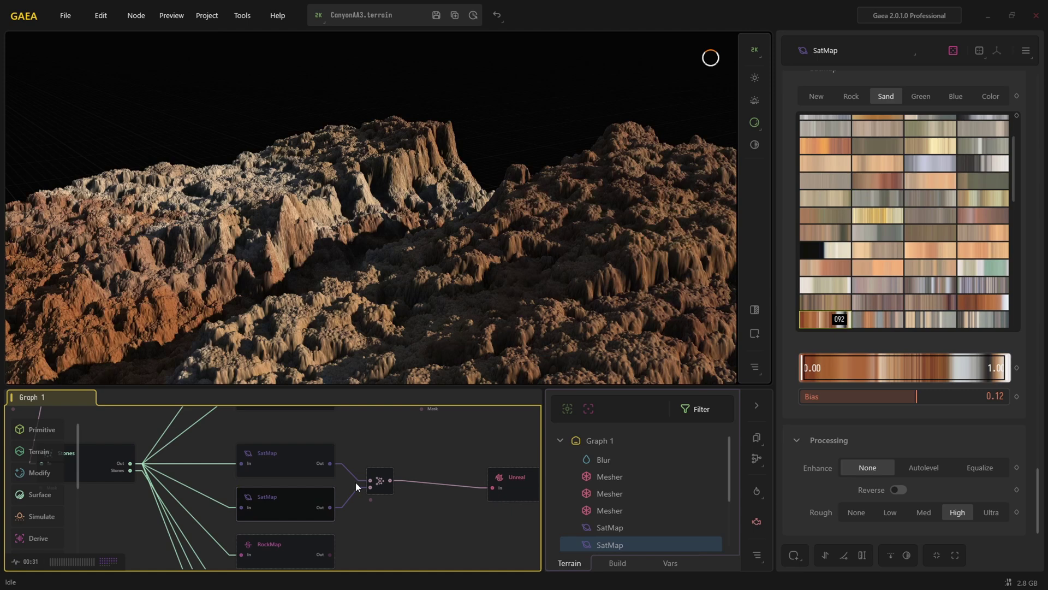
{"action": "left_click", "coordinate": [386, 487]}
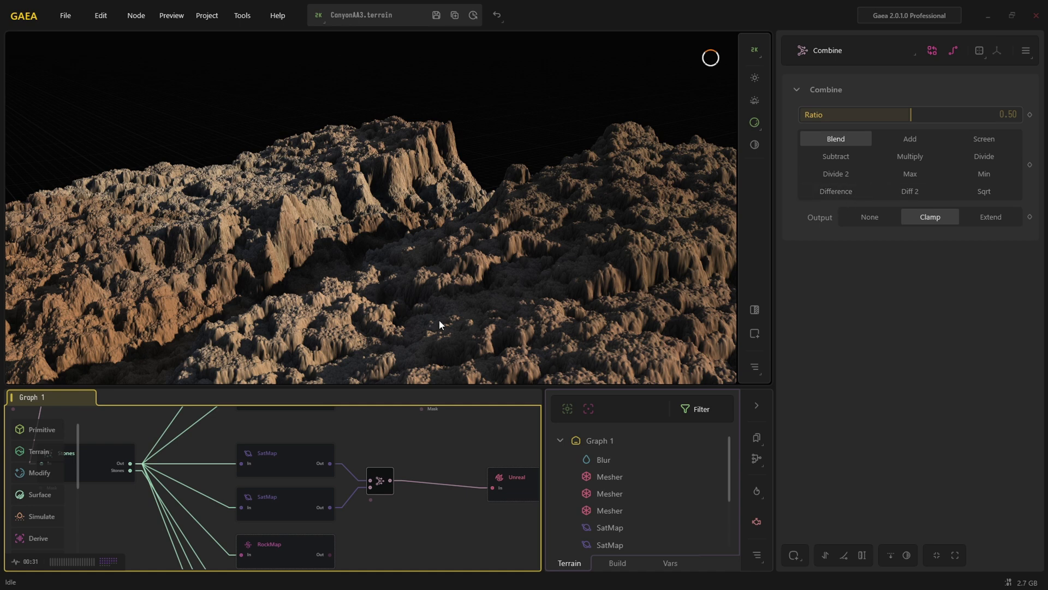
Check the blended colouring over the whole canyon and compare it with the unmerged SatMap below Blur.
{"action": "middle_click_drag", "start_coordinate": [381, 454], "coordinate": [420, 484]}
{"action": "middle_click_drag", "start_coordinate": [419, 444], "coordinate": [436, 488]}
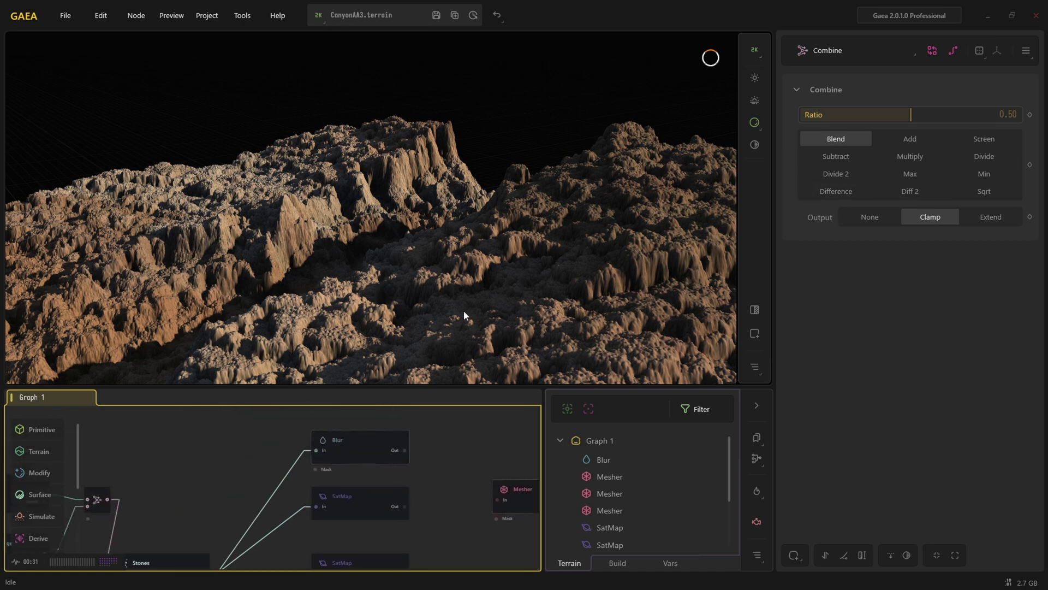
{"action": "left_click_drag", "start_coordinate": [451, 274], "coordinate": [452, 326]}
{"action": "scroll", "coordinate": [452, 325], "scroll_direction": "down", "scroll_amount": 3}
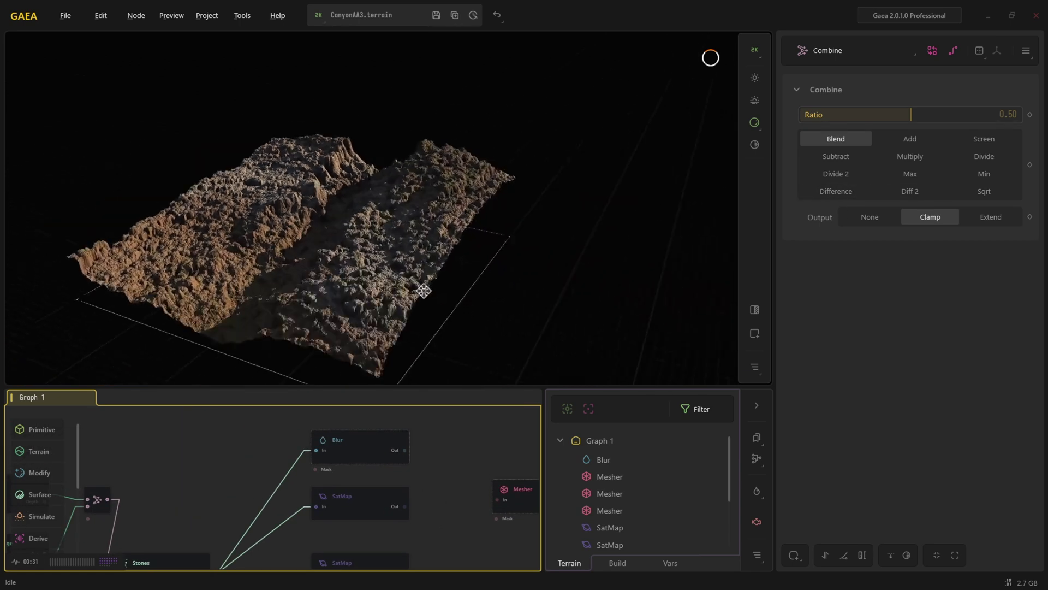
{"action": "left_click", "coordinate": [360, 500]}
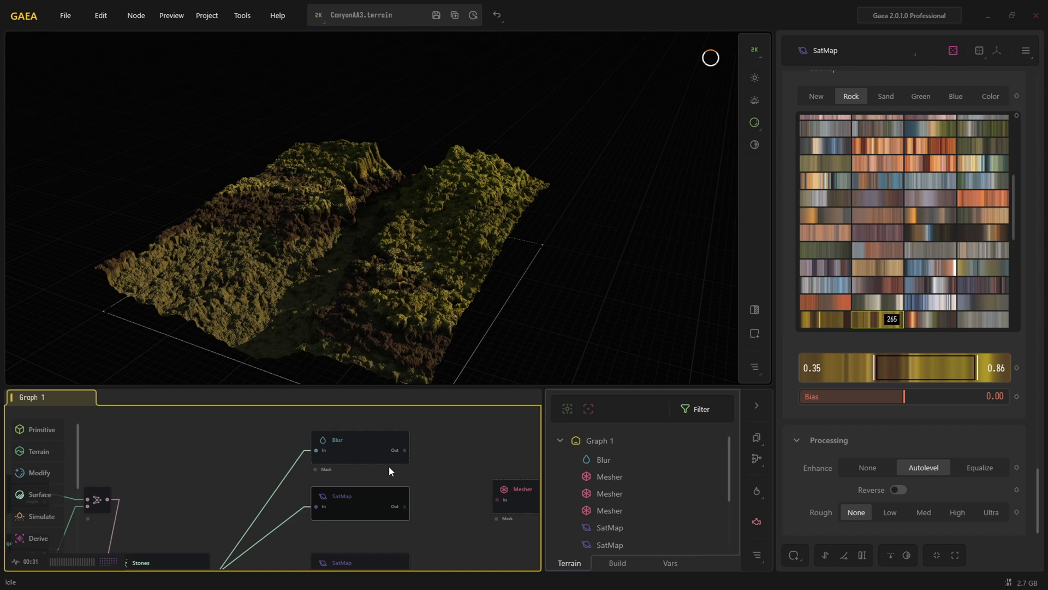
{"action": "left_click", "coordinate": [349, 452]}
{"action": "left_click", "coordinate": [358, 500]}
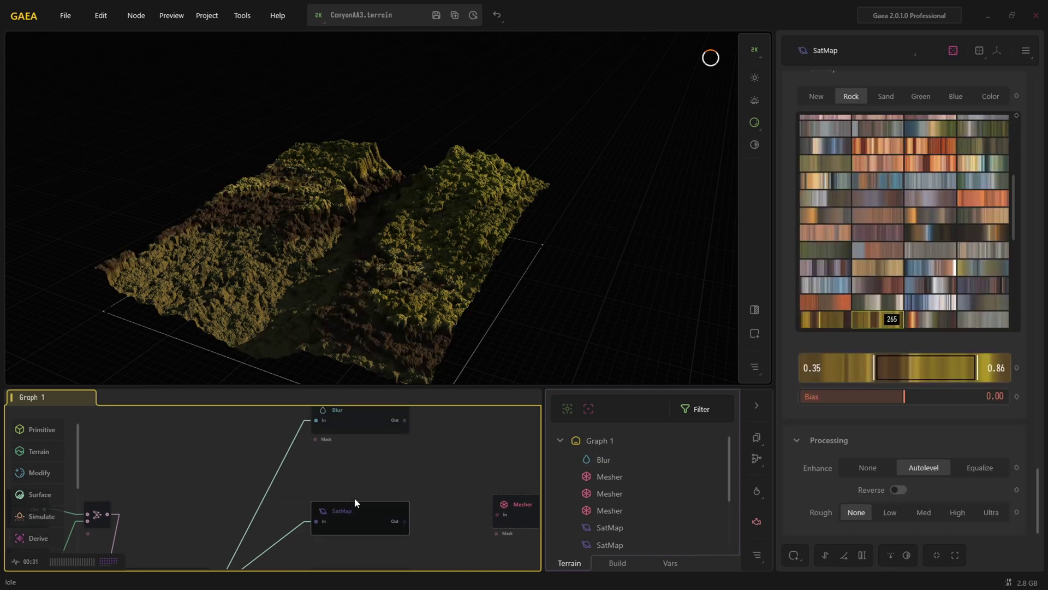
Add a new SatMap node fed from the Stones node, placed between Blur and the unmerged SatMap.
{"action": "scroll", "coordinate": [351, 502], "scroll_direction": "down", "scroll_amount": 2}
{"action": "middle_click_drag", "start_coordinate": [350, 502], "coordinate": [377, 467]}
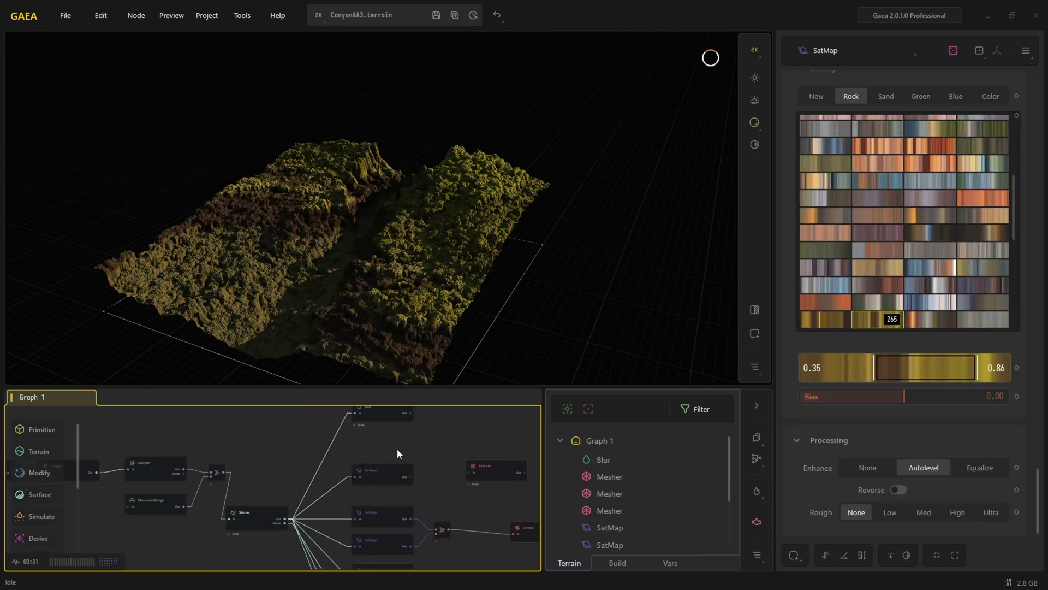
{"action": "left_click", "coordinate": [398, 452]}
{"action": "left_click", "coordinate": [382, 473]}
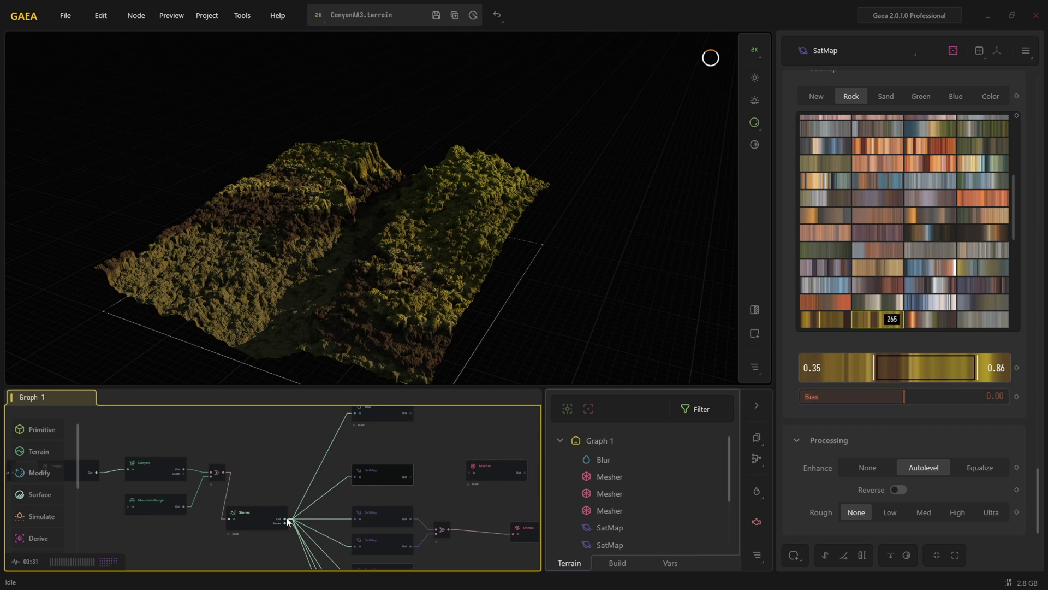
{"action": "left_click_drag", "start_coordinate": [288, 521], "coordinate": [370, 441]}
{"action": "type", "text": "sa"}
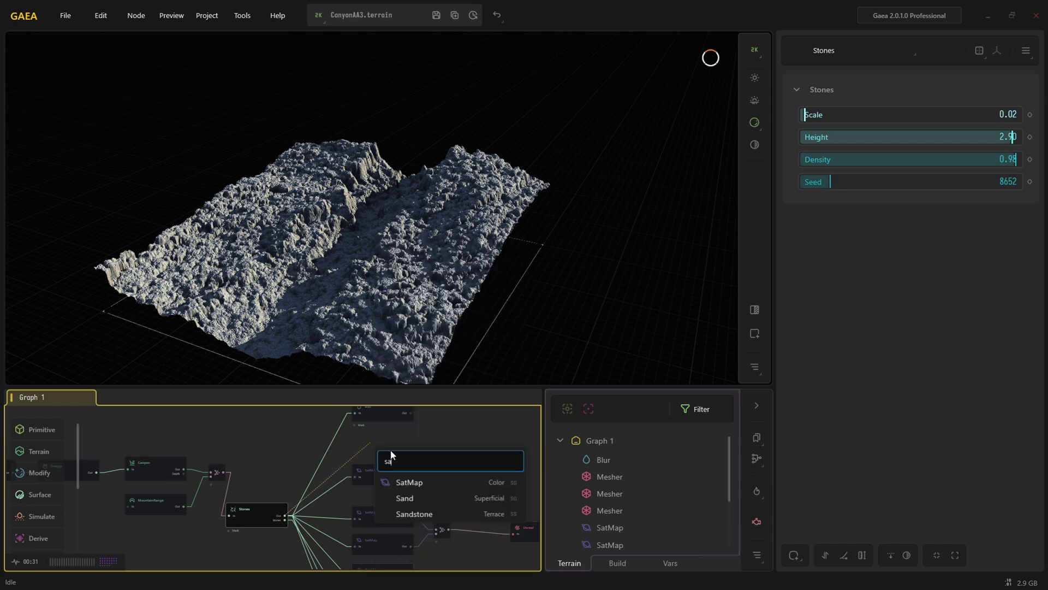
{"action": "left_click", "coordinate": [407, 483]}
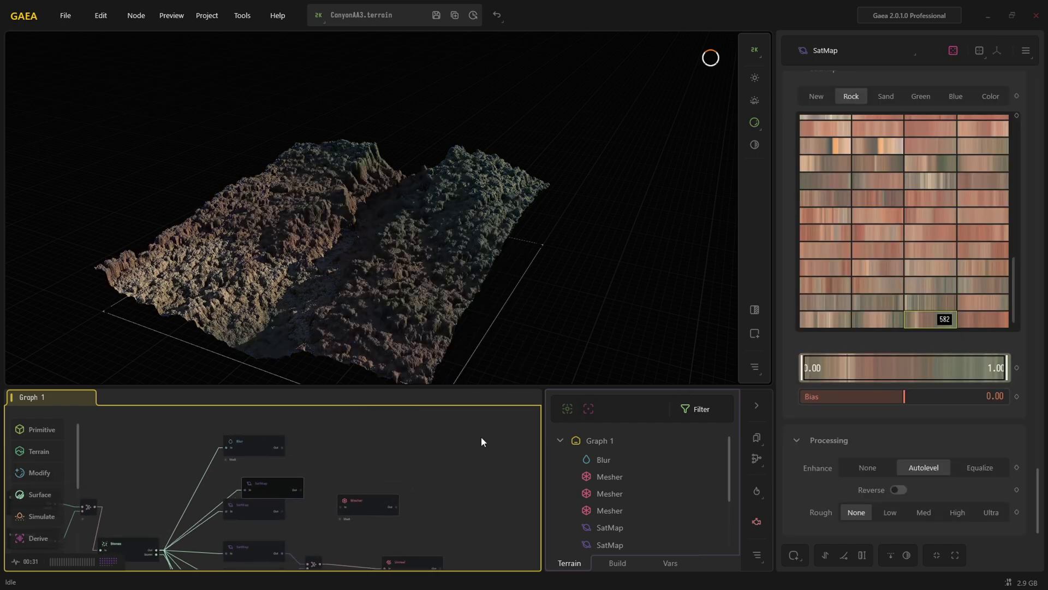
Compare the older unmerged SatMap's colouring with the new SatMap's and leave the new one selected.
{"action": "left_click", "coordinate": [261, 509]}
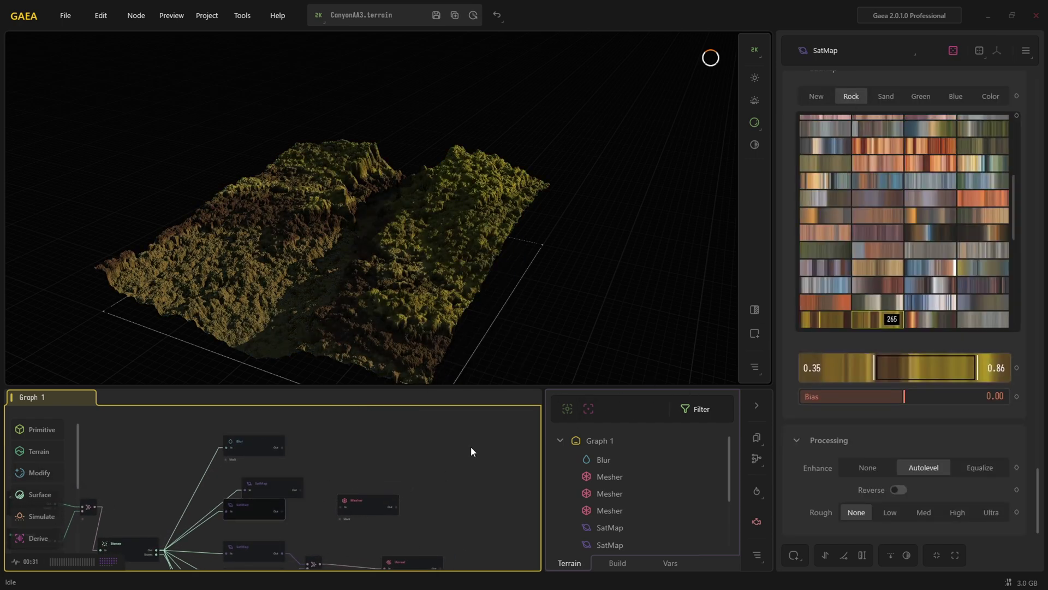
{"action": "left_click", "coordinate": [271, 491]}
{"action": "scroll", "coordinate": [486, 454], "scroll_direction": "up", "scroll_amount": 3}
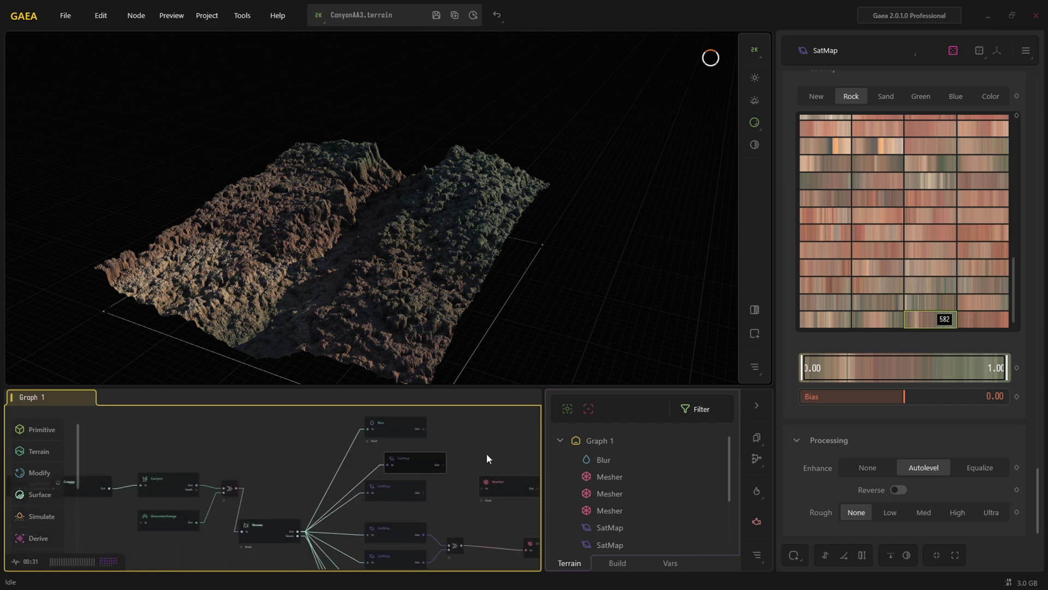
Compare the two unmerged SatMaps and try rock gradient 309 on the upper one.
{"action": "scroll", "coordinate": [432, 472], "scroll_direction": "up", "scroll_amount": 2}
{"action": "left_click", "coordinate": [360, 529]}
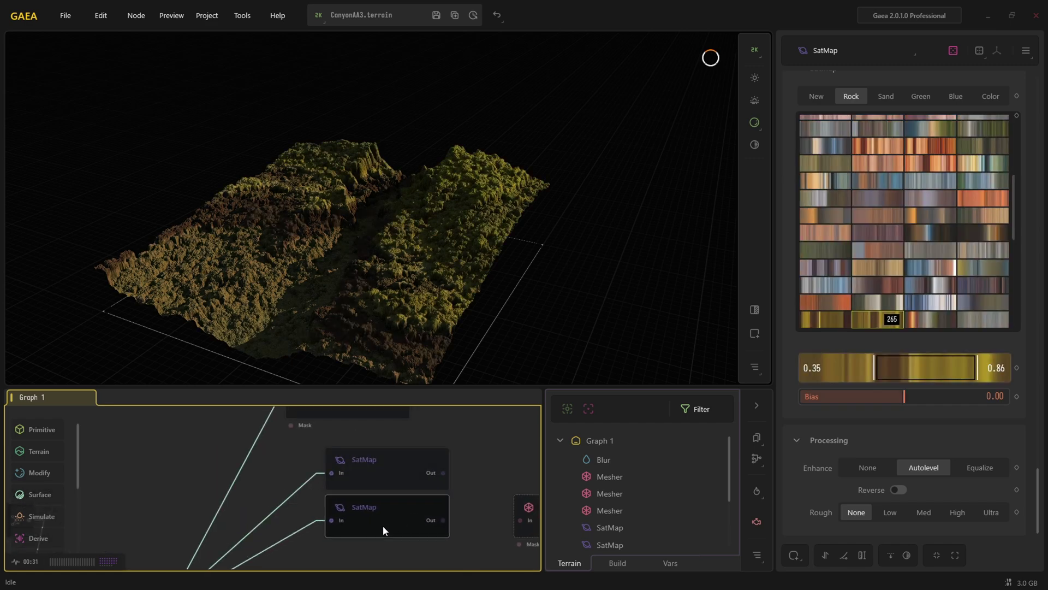
{"action": "left_click", "coordinate": [384, 457]}
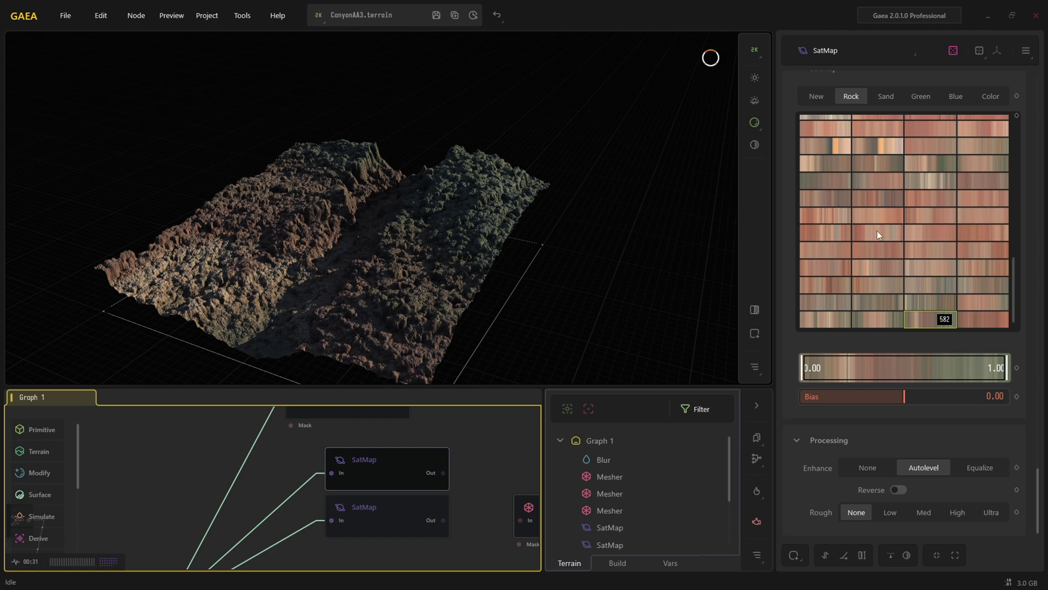
{"action": "scroll", "coordinate": [868, 283], "scroll_direction": "up", "scroll_amount": 2}
{"action": "scroll", "coordinate": [869, 278], "scroll_direction": "up", "scroll_amount": 3}
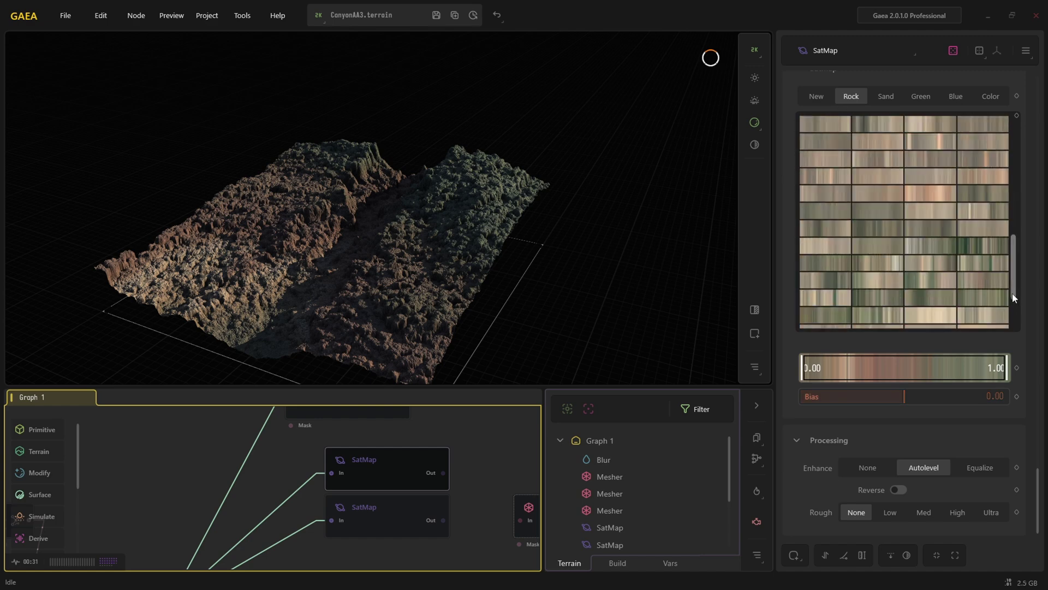
{"action": "left_click_drag", "start_coordinate": [1012, 290], "coordinate": [1012, 257]}
{"action": "left_click", "coordinate": [886, 296]}
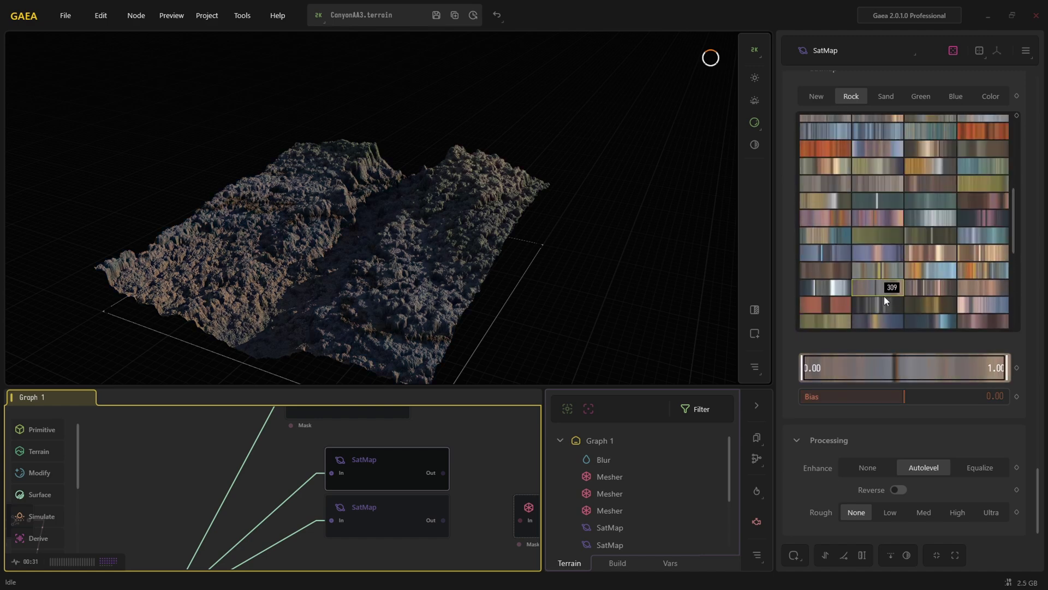
Switch between the lower and upper unmerged SatMaps several times to compare their colouring over the whole canyon.
{"action": "scroll", "coordinate": [883, 295], "scroll_direction": "down", "scroll_amount": 2}
{"action": "left_click", "coordinate": [364, 508]}
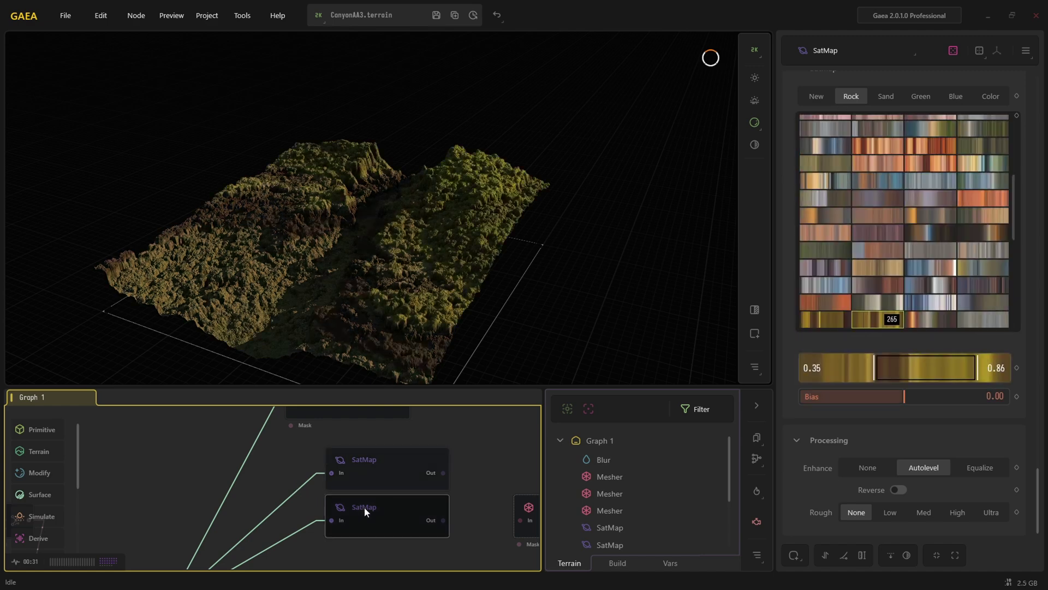
{"action": "left_click", "coordinate": [376, 475]}
{"action": "scroll", "coordinate": [915, 296], "scroll_direction": "up", "scroll_amount": 2}
{"action": "scroll", "coordinate": [915, 299], "scroll_direction": "down", "scroll_amount": 4}
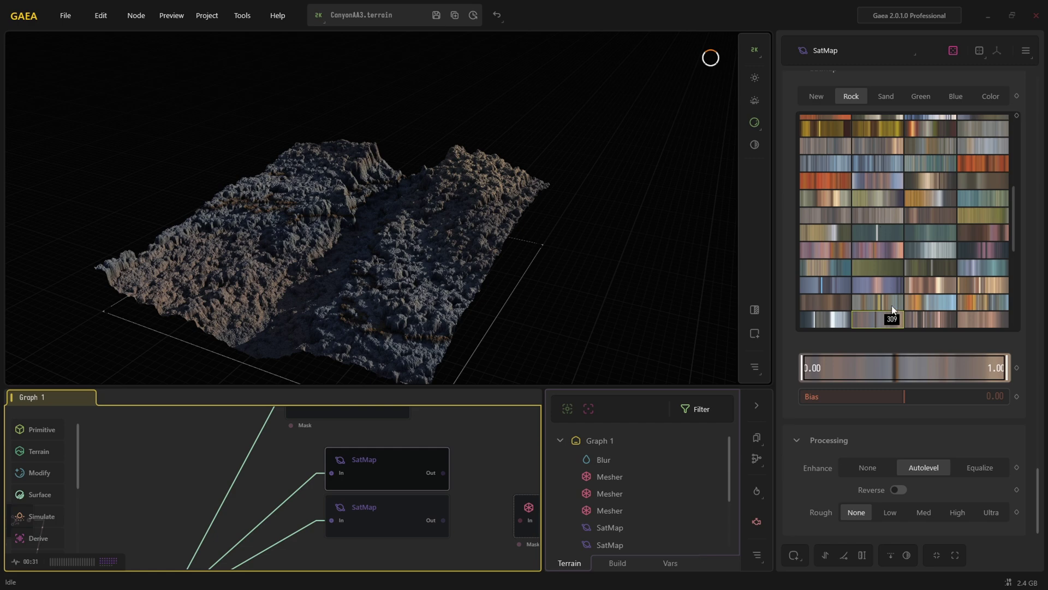
{"action": "left_click", "coordinate": [372, 497]}
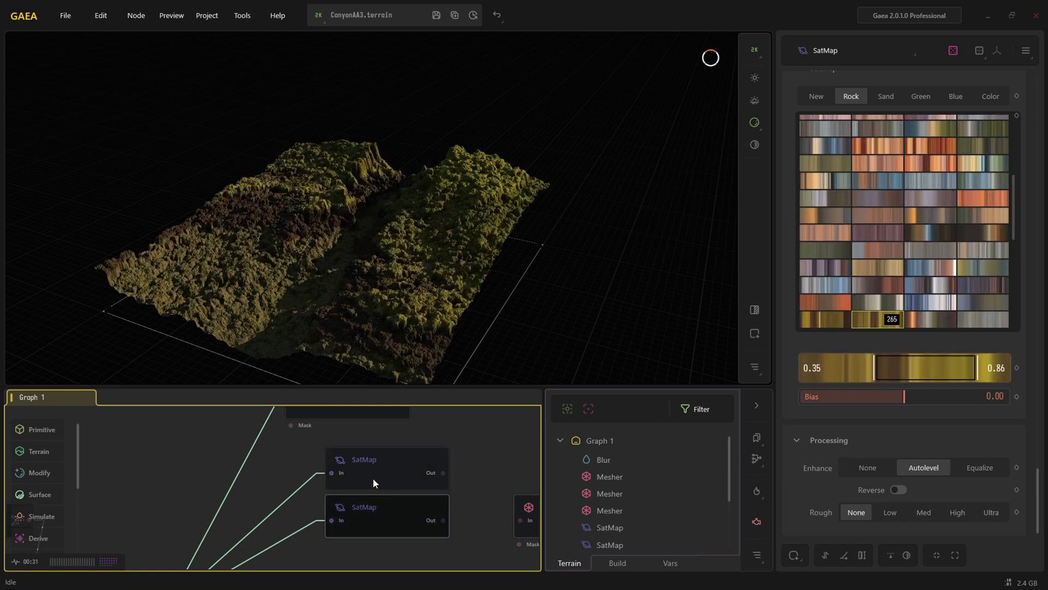
{"action": "left_click", "coordinate": [372, 477]}
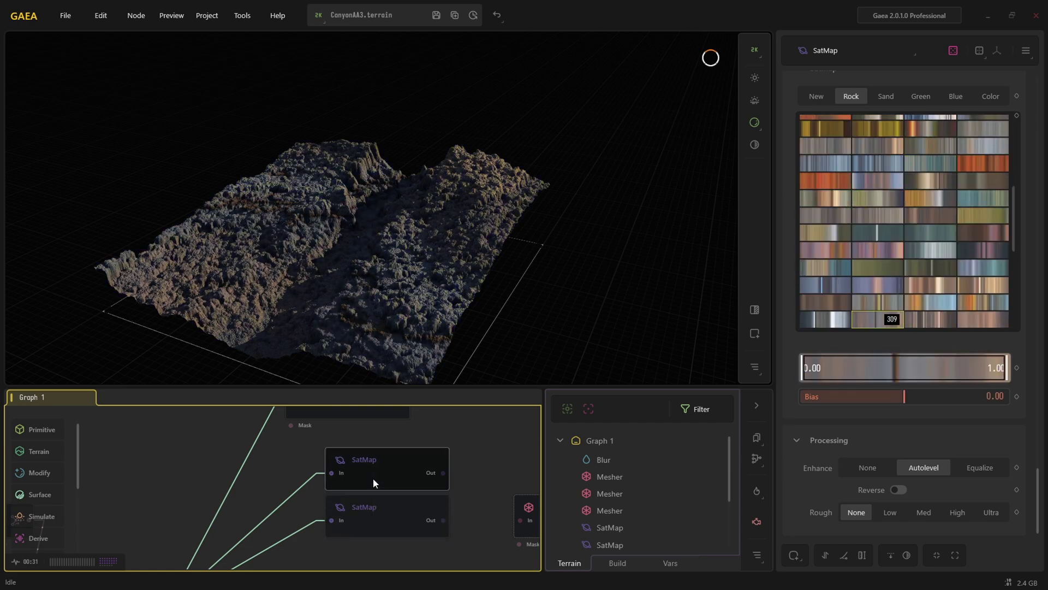
{"action": "left_click", "coordinate": [378, 512]}
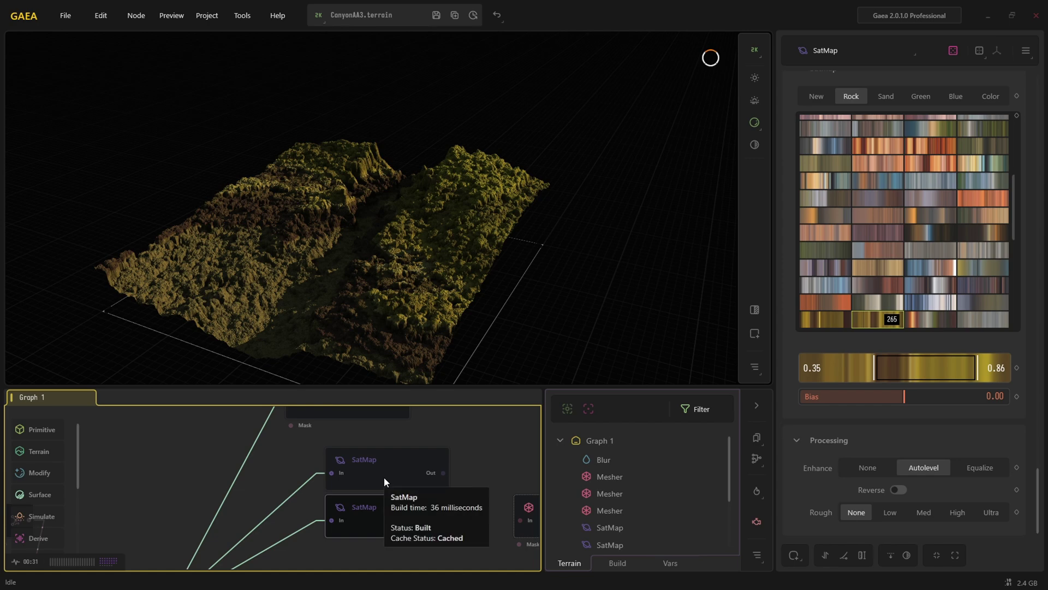
{"action": "left_click", "coordinate": [384, 476]}
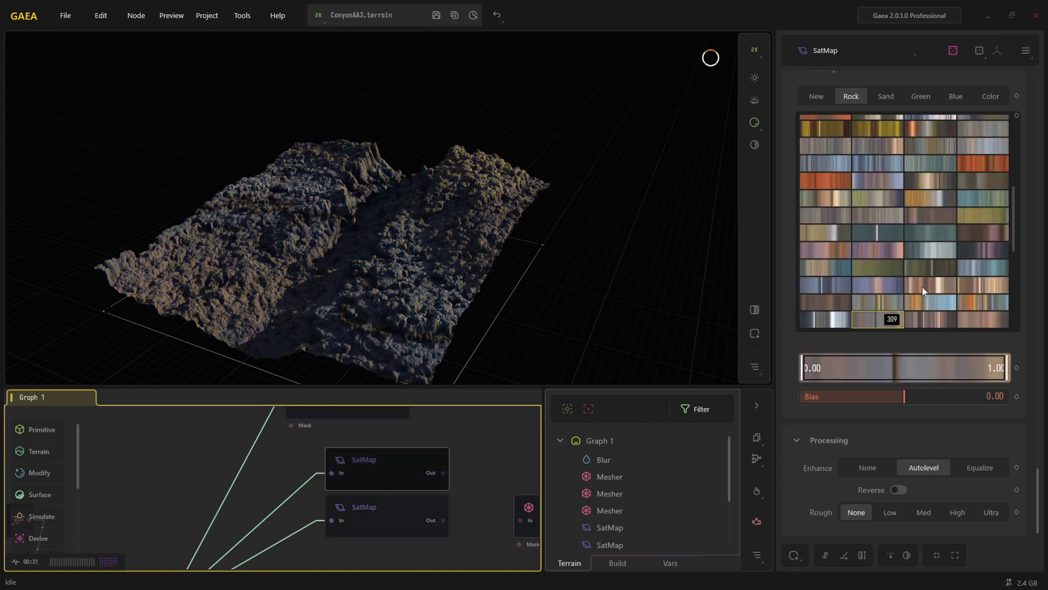
Try further rock gradients on the upper SatMap, including 333, 365 and 381.
{"action": "scroll", "coordinate": [883, 302], "scroll_direction": "down", "scroll_amount": 2}
{"action": "scroll", "coordinate": [883, 299], "scroll_direction": "down", "scroll_amount": 2}
{"action": "left_click", "coordinate": [883, 299]}
{"action": "scroll", "coordinate": [882, 299], "scroll_direction": "down", "scroll_amount": 2}
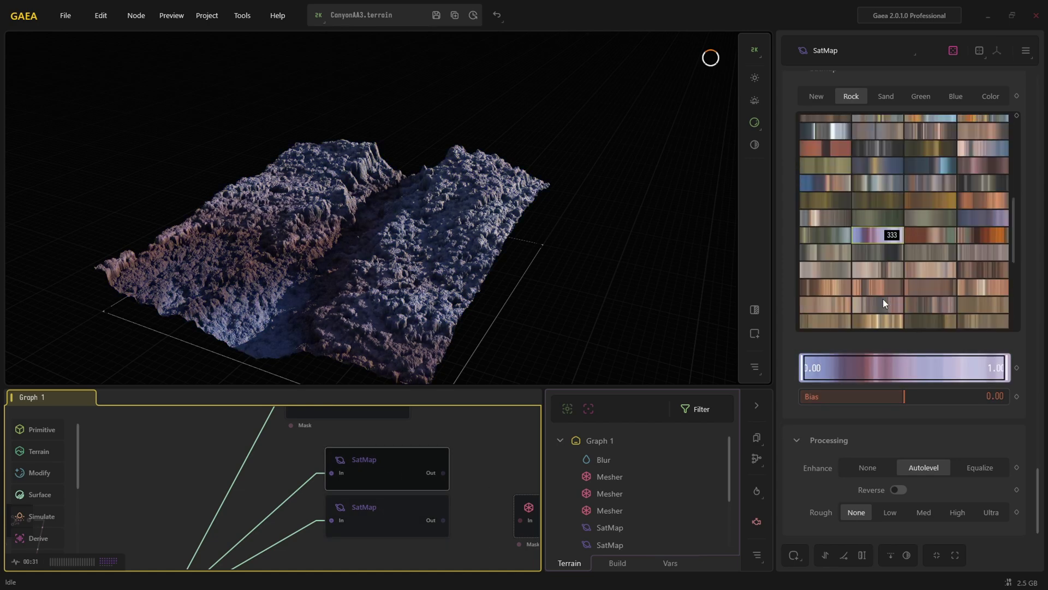
{"action": "scroll", "coordinate": [874, 303], "scroll_direction": "down", "scroll_amount": 2}
{"action": "left_click", "coordinate": [867, 307]}
{"action": "scroll", "coordinate": [867, 306], "scroll_direction": "down", "scroll_amount": 4}
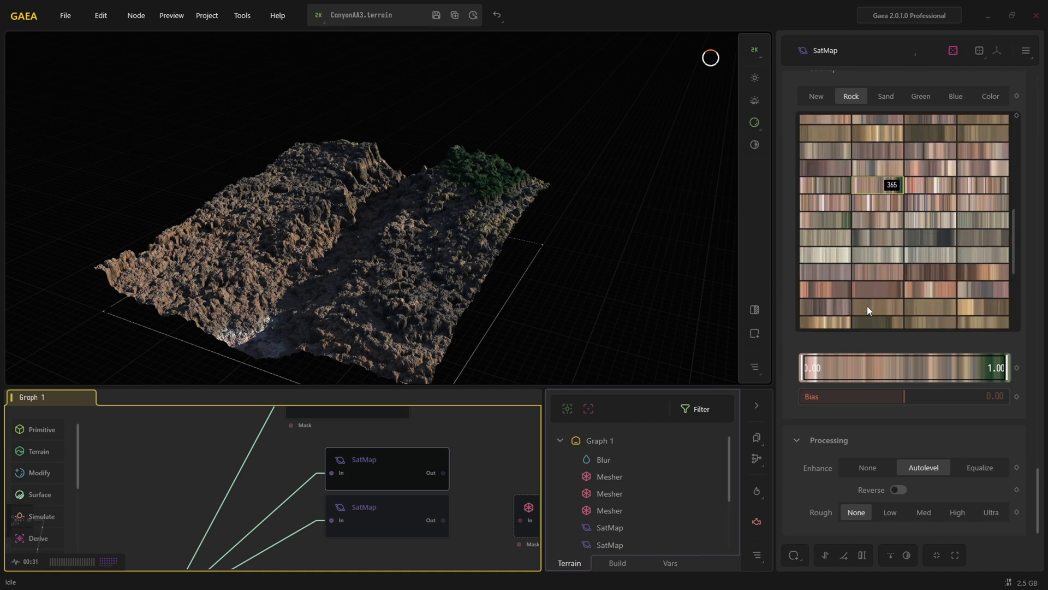
{"action": "left_click", "coordinate": [867, 306]}
{"action": "scroll", "coordinate": [867, 306], "scroll_direction": "down", "scroll_amount": 2}
{"action": "scroll", "coordinate": [866, 302], "scroll_direction": "up", "scroll_amount": 3}
{"action": "left_click", "coordinate": [873, 249]}
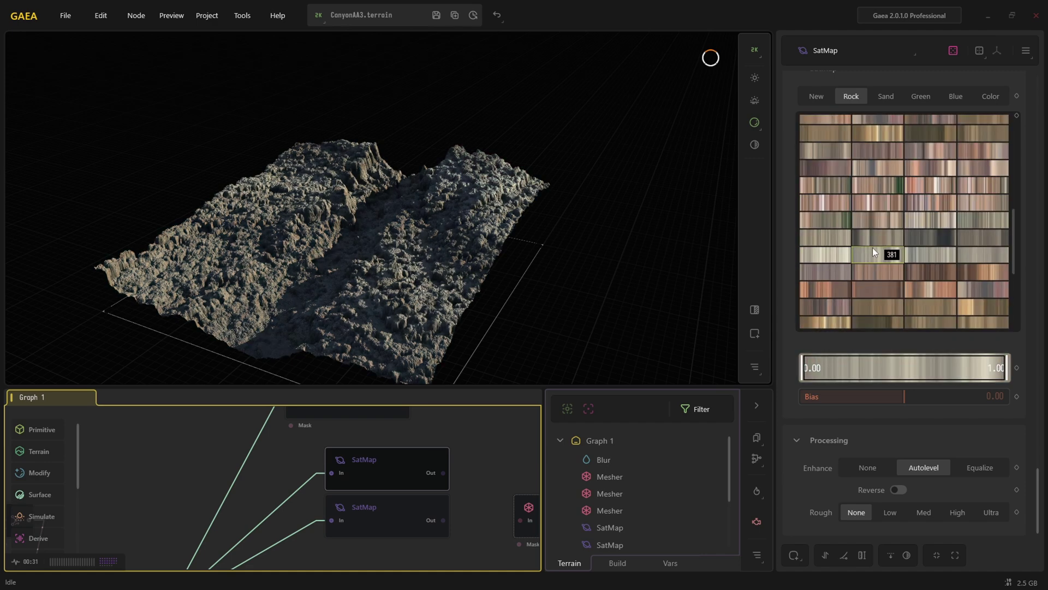
Try rock gradients 437, 425 and 397 on the upper SatMap and go back to 381.
{"action": "scroll", "coordinate": [866, 245], "scroll_direction": "down", "scroll_amount": 5}
{"action": "left_click", "coordinate": [874, 276]}
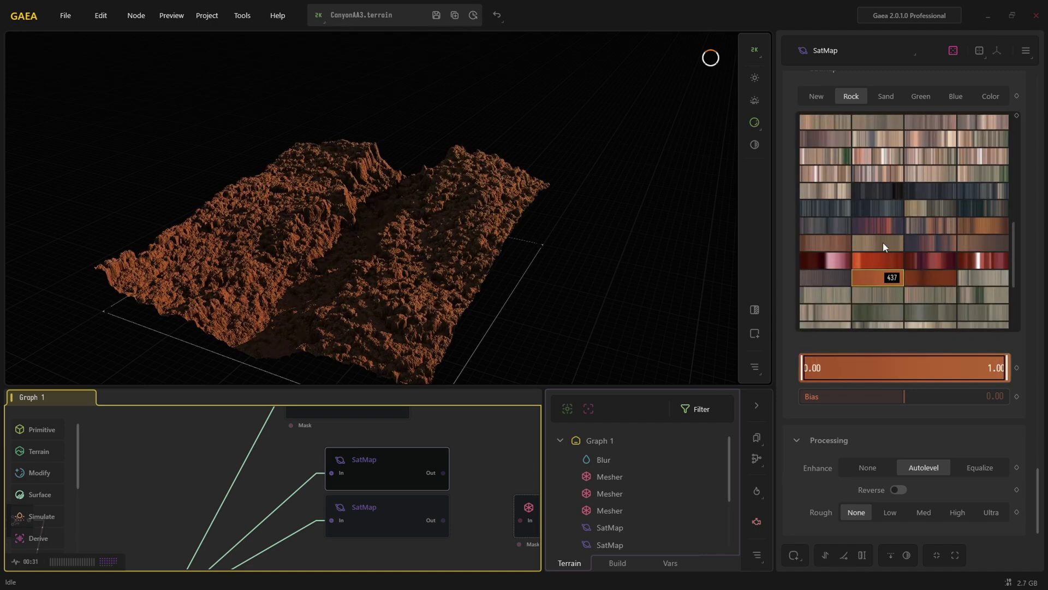
{"action": "left_click", "coordinate": [878, 229]}
{"action": "scroll", "coordinate": [873, 249], "scroll_direction": "up", "scroll_amount": 3}
{"action": "left_click", "coordinate": [879, 238]}
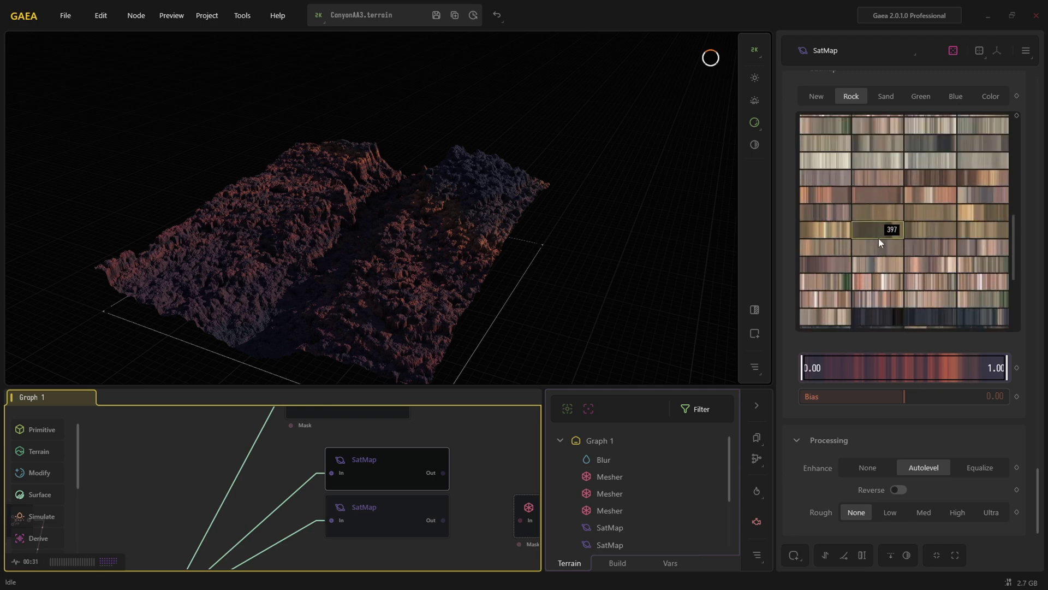
{"action": "scroll", "coordinate": [879, 240], "scroll_direction": "up", "scroll_amount": 2}
{"action": "left_click", "coordinate": [880, 226]}
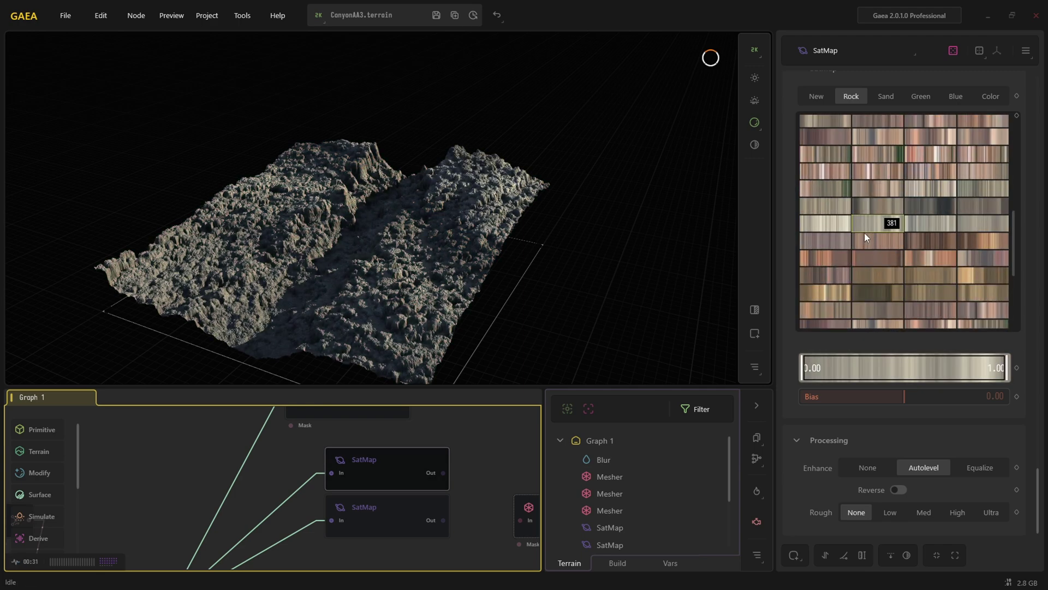
Apply rock gradient 425 to the upper SatMap.
{"action": "left_click", "coordinate": [874, 310]}
{"action": "scroll", "coordinate": [871, 306], "scroll_direction": "down", "scroll_amount": 3}
{"action": "left_click", "coordinate": [868, 322]}
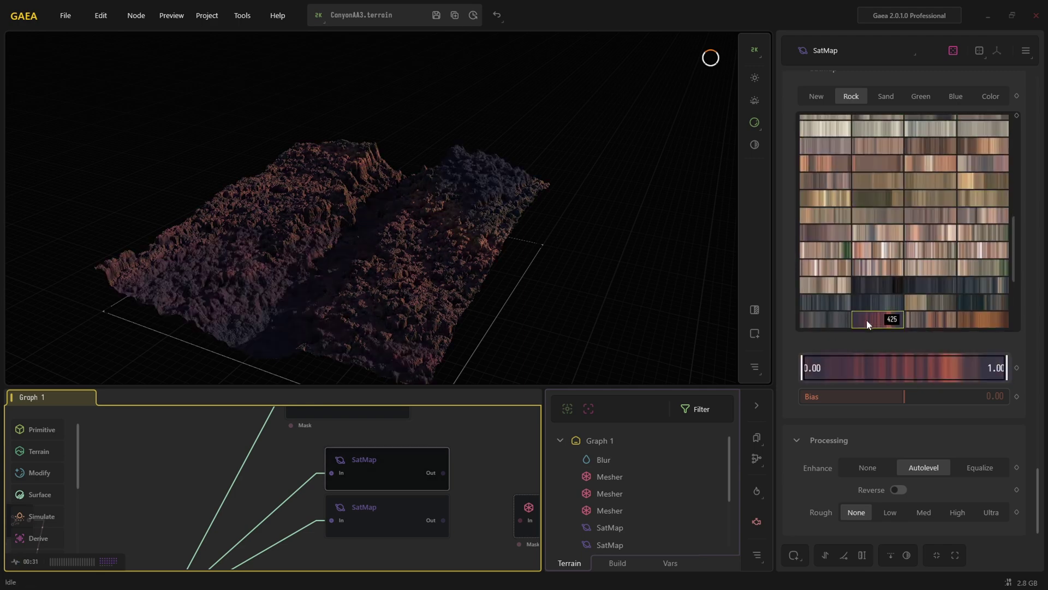
{"action": "scroll", "coordinate": [546, 306], "scroll_direction": "up", "scroll_amount": 2}
Compare the colouring of the two unmerged SatMaps again and examine the upper one's colours closely on the canyon cliffs.
{"action": "left_click", "coordinate": [379, 510]}
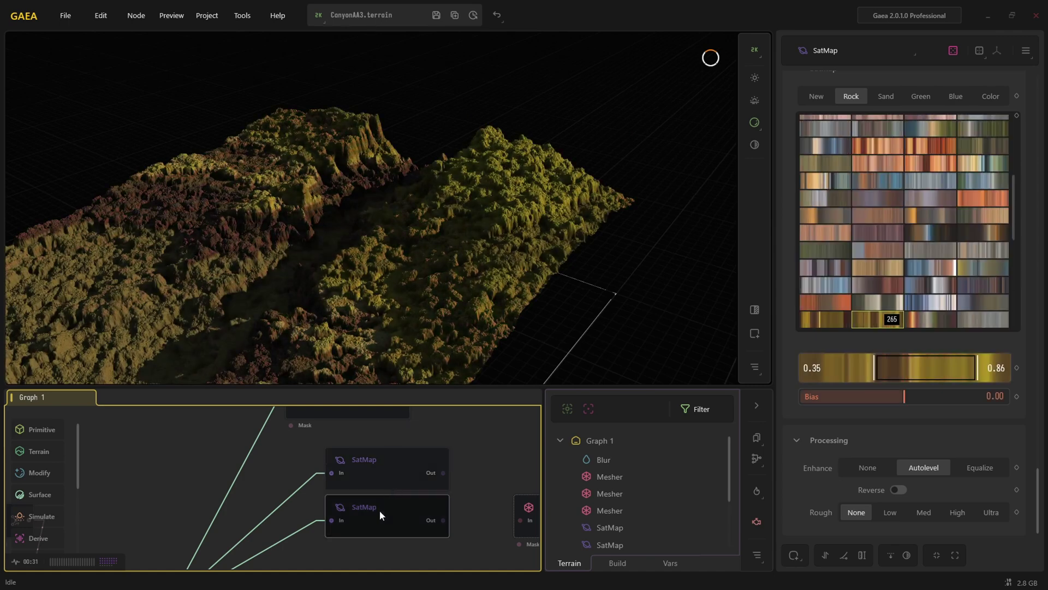
{"action": "left_click", "coordinate": [392, 477]}
{"action": "left_click", "coordinate": [398, 474]}
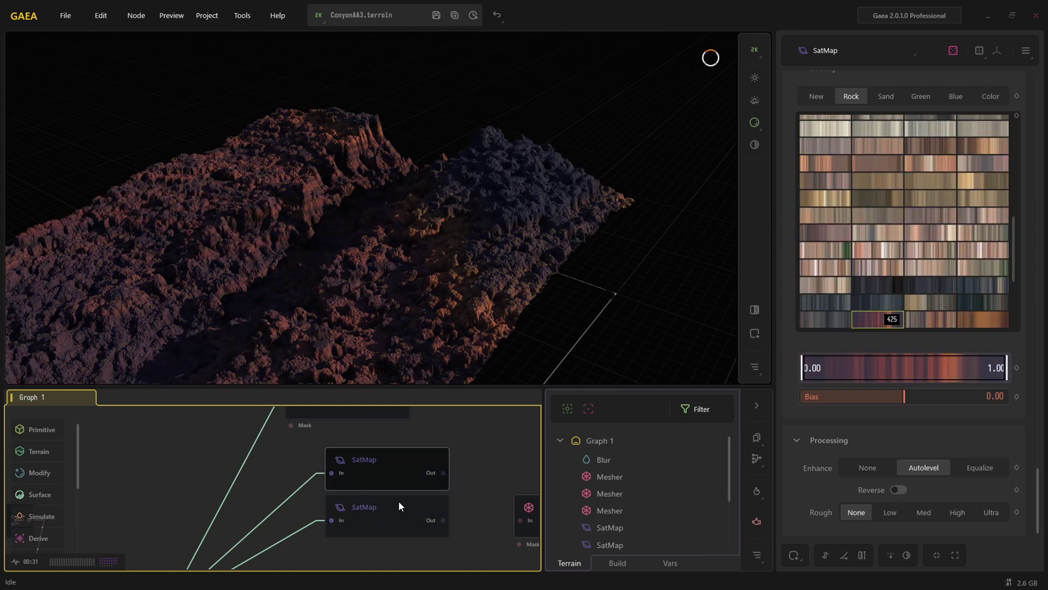
{"action": "left_click", "coordinate": [398, 501]}
{"action": "left_click", "coordinate": [399, 480]}
{"action": "left_click_drag", "start_coordinate": [330, 228], "coordinate": [277, 202]}
{"action": "scroll", "coordinate": [276, 206], "scroll_direction": "up", "scroll_amount": 5}
{"action": "middle_click_drag", "start_coordinate": [272, 213], "coordinate": [423, 240]}
{"action": "scroll", "coordinate": [491, 175], "scroll_direction": "down", "scroll_amount": 5}
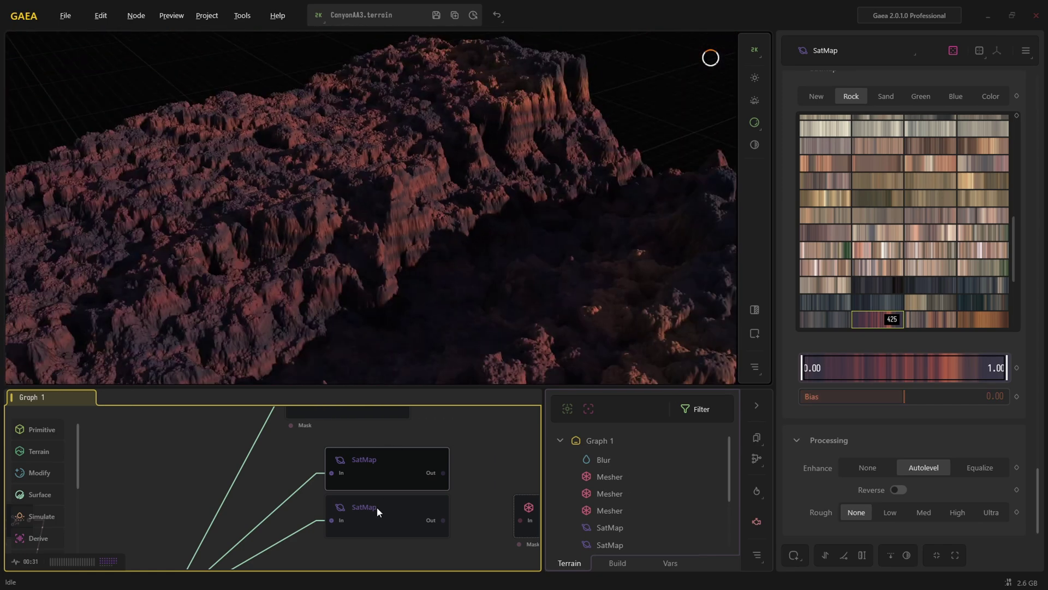
Move the lower SatMap node further away from the upper one and compare both colourings on the cliffs.
{"action": "left_click", "coordinate": [378, 508]}
{"action": "left_click_drag", "start_coordinate": [386, 507], "coordinate": [385, 529]}
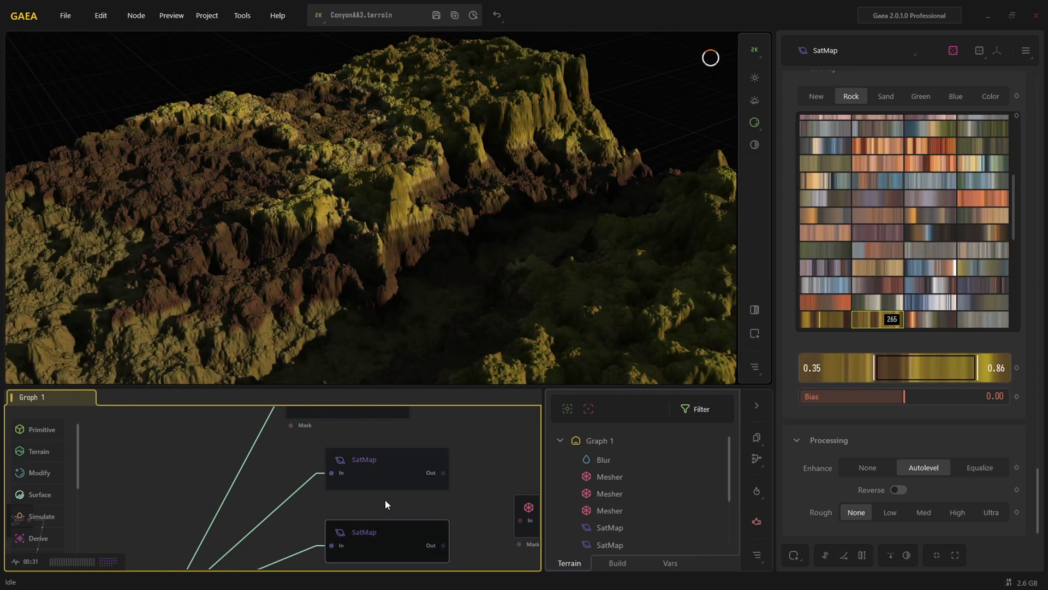
{"action": "left_click", "coordinate": [389, 485]}
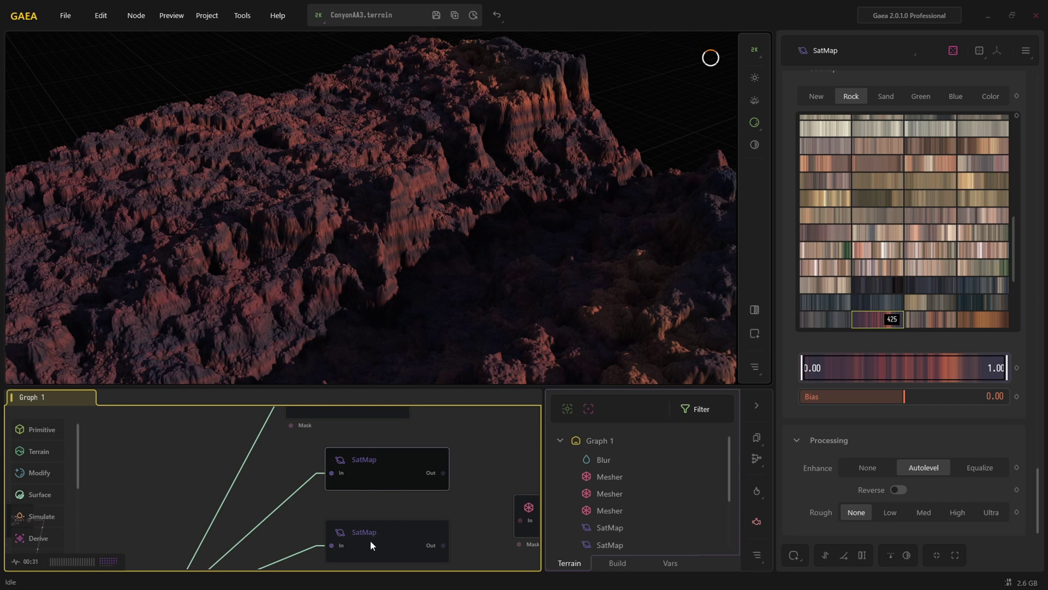
{"action": "mouse_move", "coordinate": [370, 540]}
{"action": "left_mouse_down"}
{"action": "mouse_move", "coordinate": [388, 543]}
{"action": "mouse_move", "coordinate": [386, 532]}
{"action": "mouse_move", "coordinate": [386, 551]}
{"action": "left_mouse_up"}
{"action": "scroll", "coordinate": [445, 277], "scroll_direction": "down", "scroll_amount": 4}
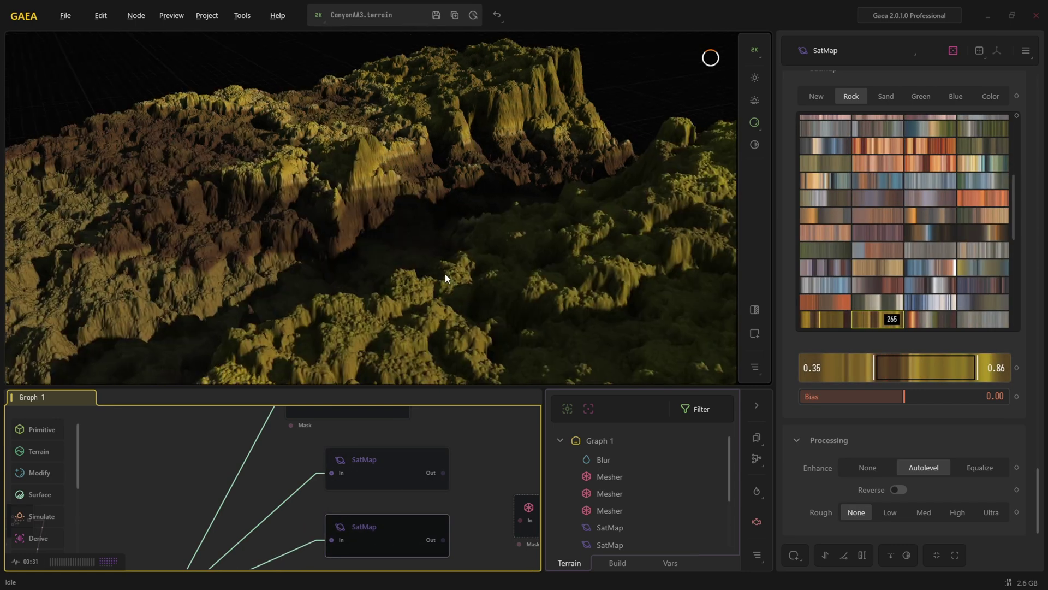
{"action": "scroll", "coordinate": [415, 256], "scroll_direction": "up", "scroll_amount": 5}
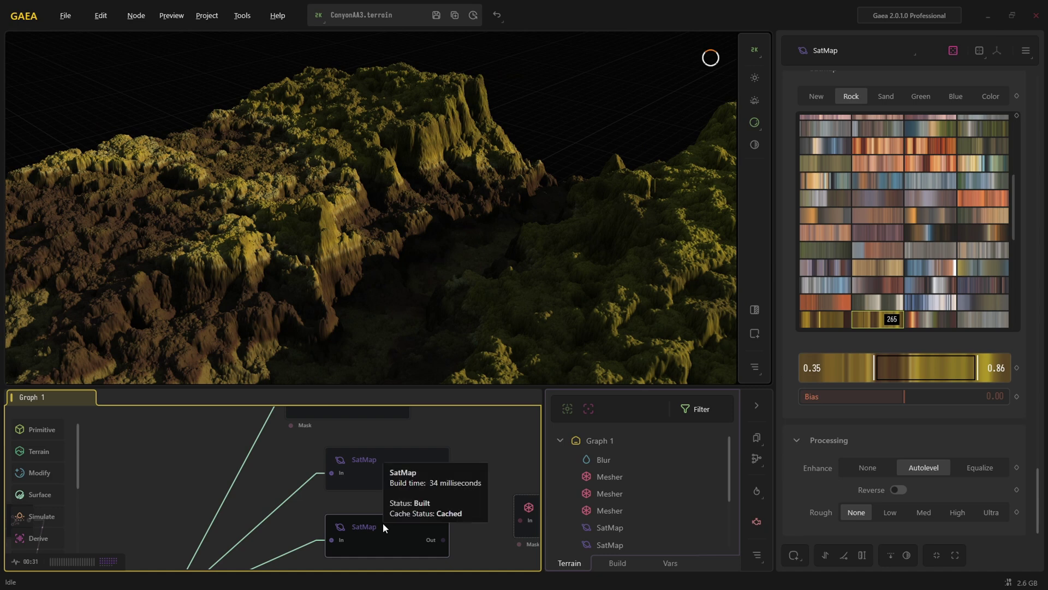
Try the Equalize, None and Autolevel enhancements on the lower SatMap, and switch Reverse on and off again.
{"action": "left_click", "coordinate": [976, 470]}
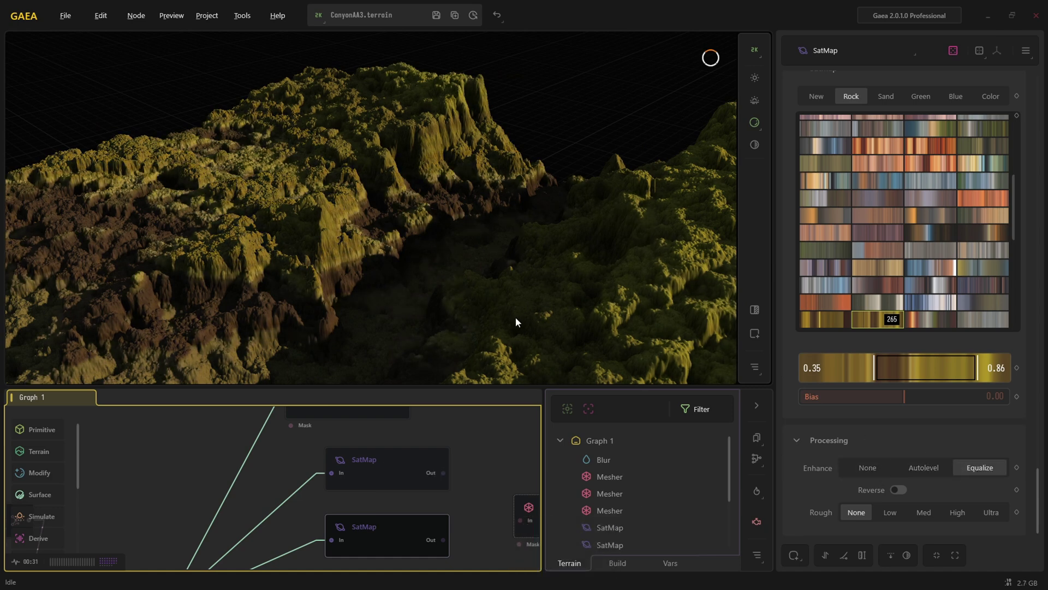
{"action": "scroll", "coordinate": [515, 322], "scroll_direction": "down", "scroll_amount": 4}
{"action": "scroll", "coordinate": [393, 249], "scroll_direction": "up", "scroll_amount": 5}
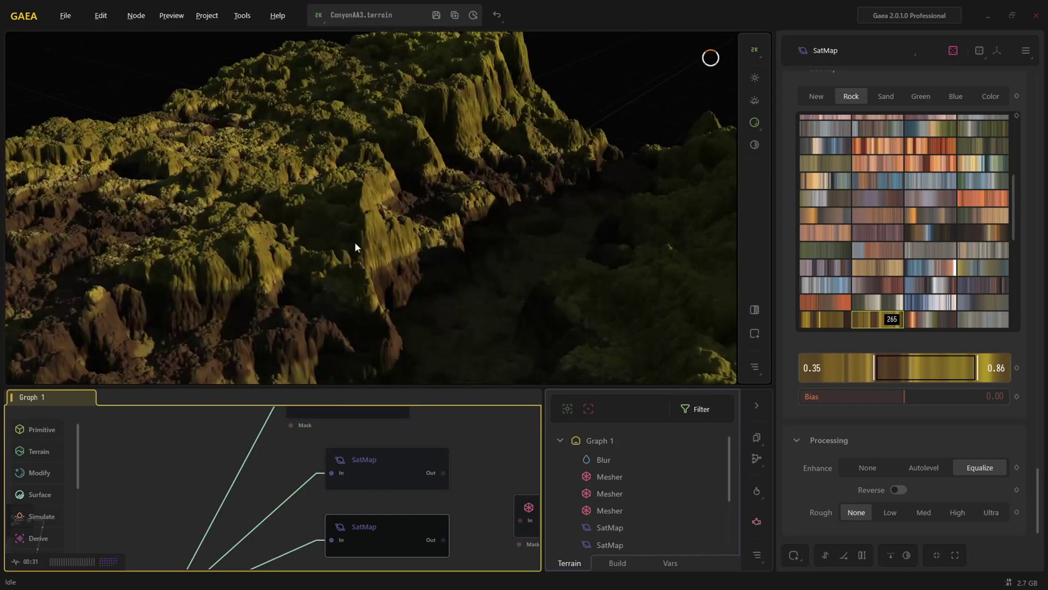
{"action": "left_click", "coordinate": [860, 467]}
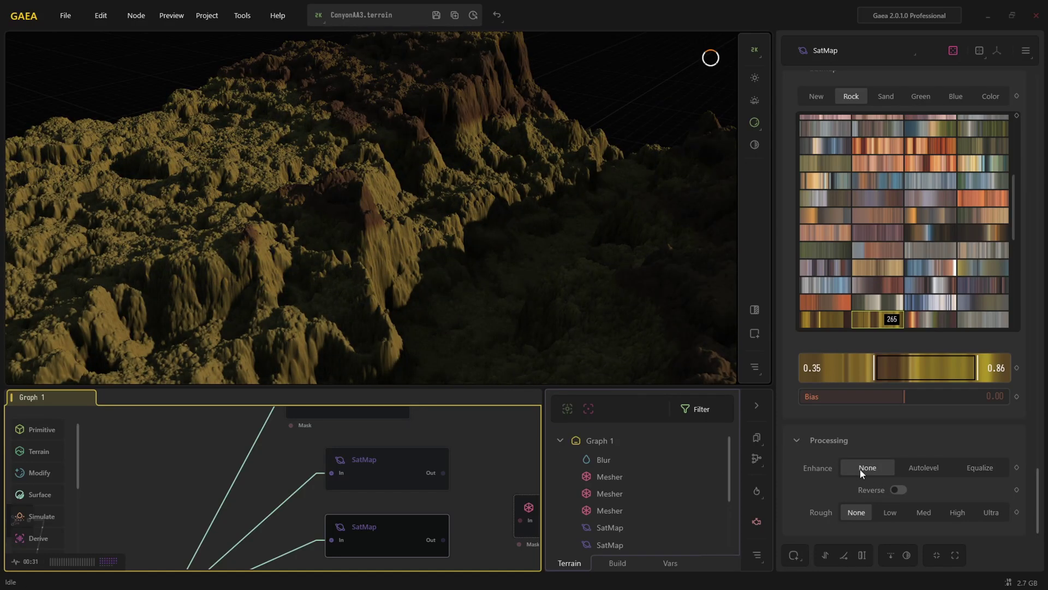
{"action": "left_click", "coordinate": [918, 470]}
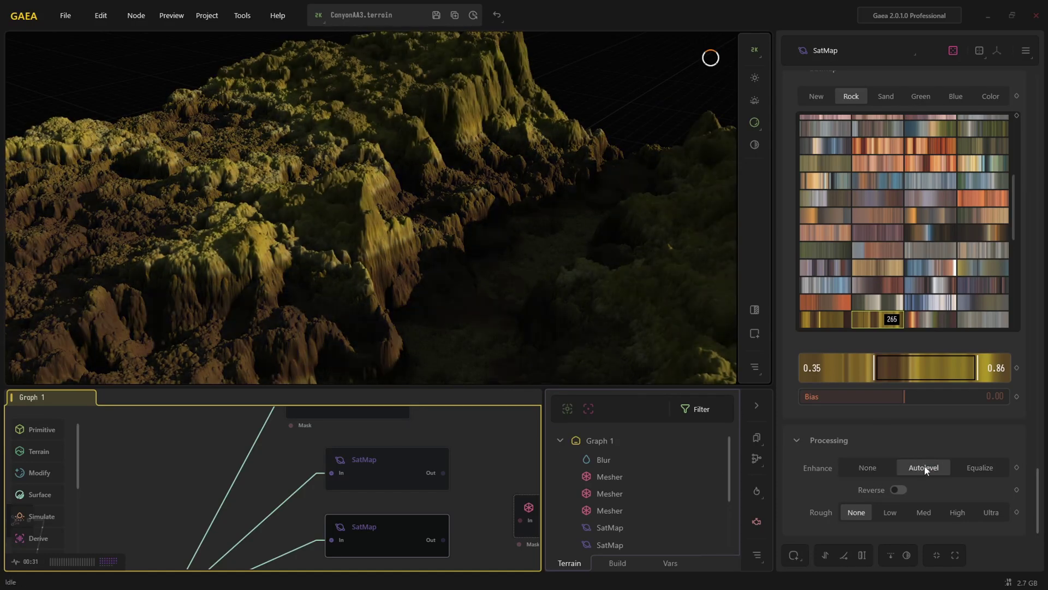
{"action": "left_click", "coordinate": [901, 490]}
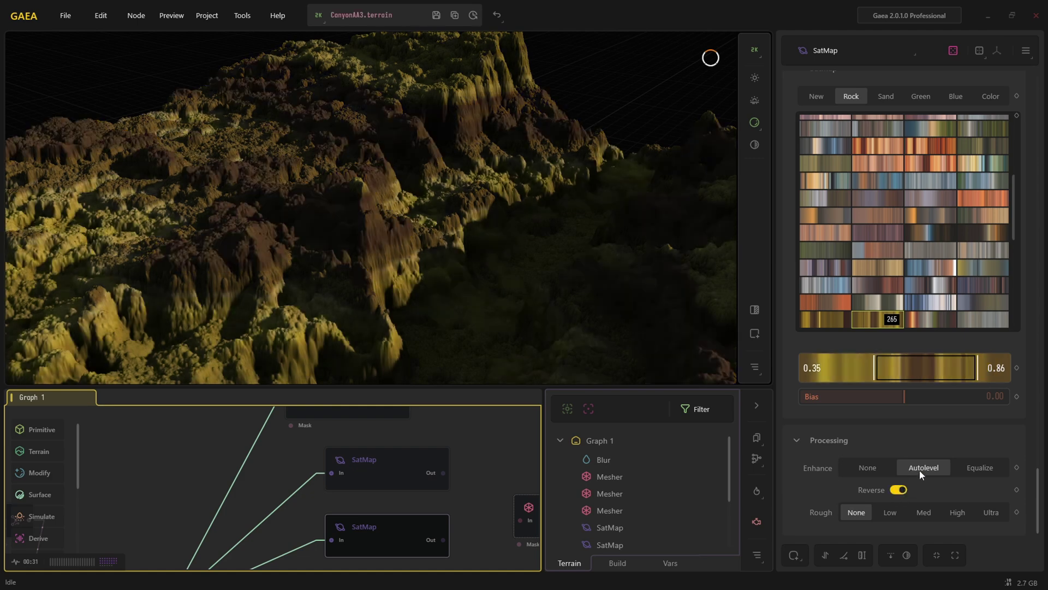
{"action": "left_click", "coordinate": [897, 489]}
Set the lower SatMap's Enhance option to Equalize and inspect the colour bands on the cliffs up close.
{"action": "left_click", "coordinate": [973, 469]}
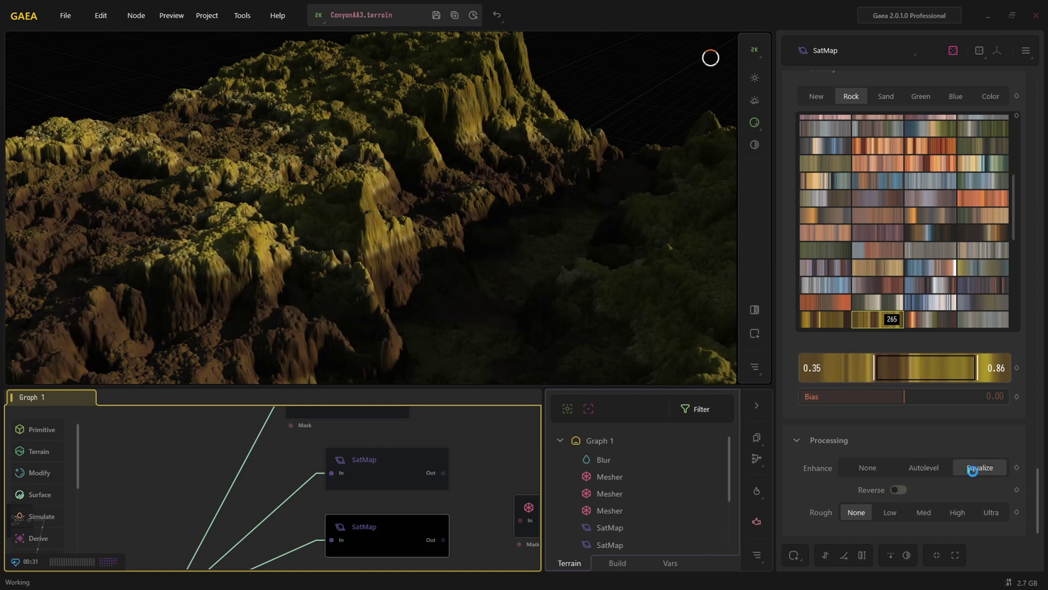
{"action": "left_click_drag", "start_coordinate": [649, 367], "coordinate": [437, 229]}
{"action": "scroll", "coordinate": [421, 240], "scroll_direction": "up", "scroll_amount": 2}
{"action": "scroll", "coordinate": [437, 228], "scroll_direction": "up", "scroll_amount": 3}
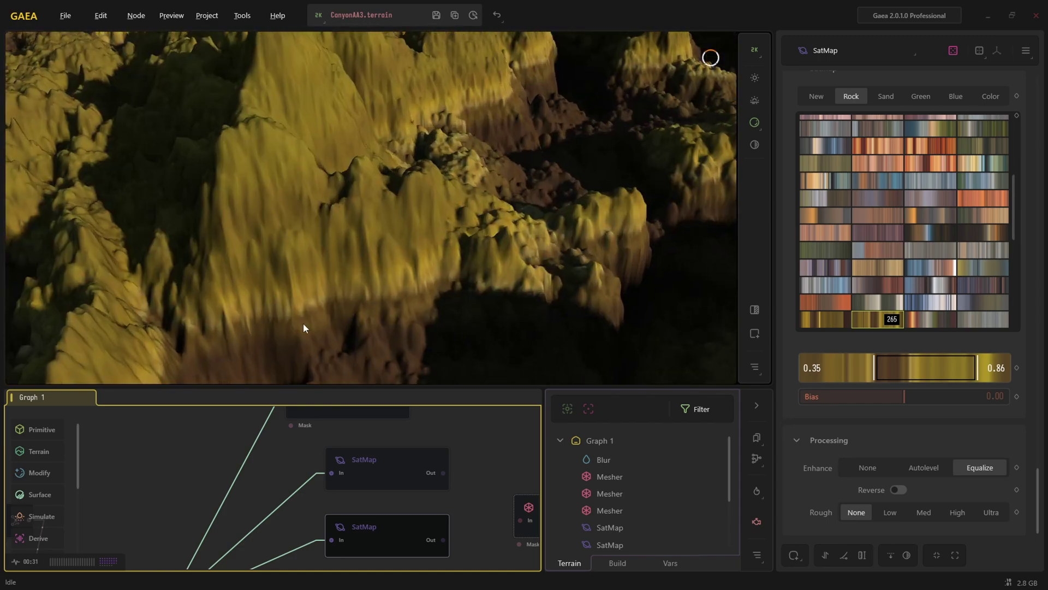
{"action": "scroll", "coordinate": [312, 294], "scroll_direction": "down", "scroll_amount": 10}
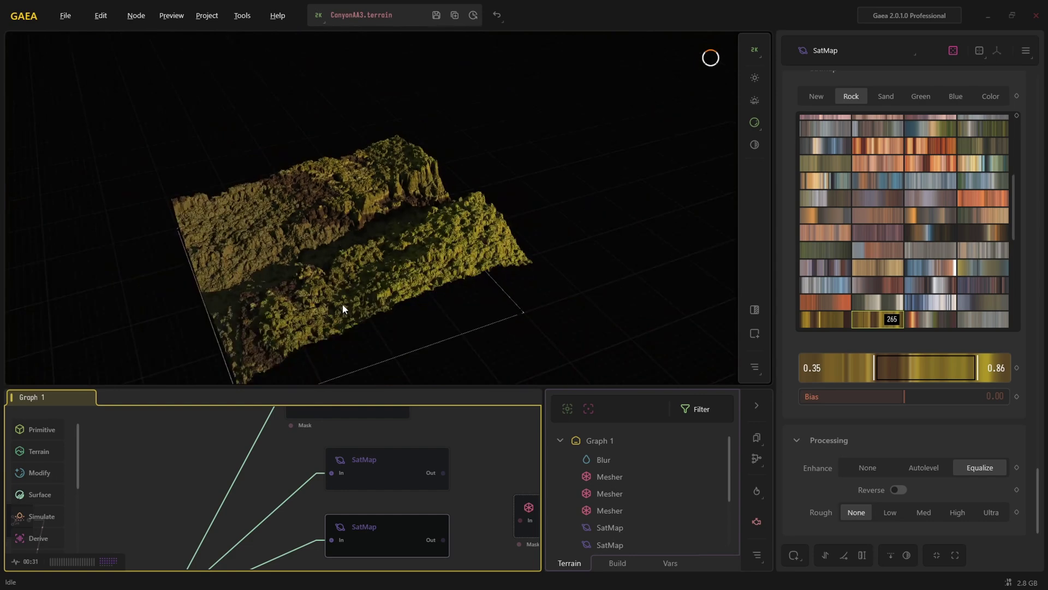
Try the Autolevel and None enhancements over the whole canyon, restore Equalize and examine the cliffs.
{"action": "left_click", "coordinate": [921, 469]}
{"action": "left_click", "coordinate": [891, 470]}
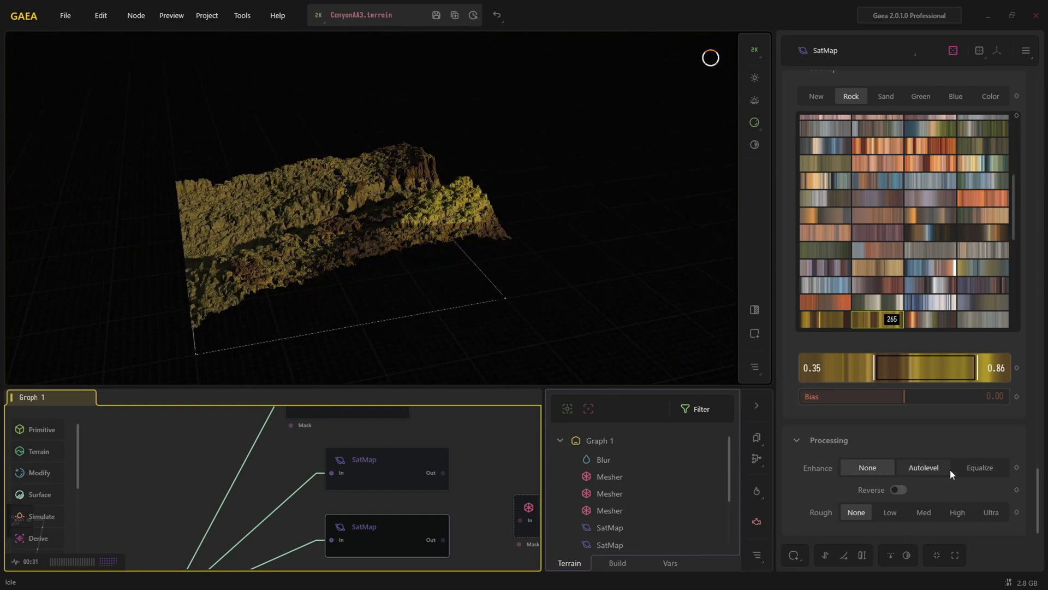
{"action": "left_click", "coordinate": [979, 469]}
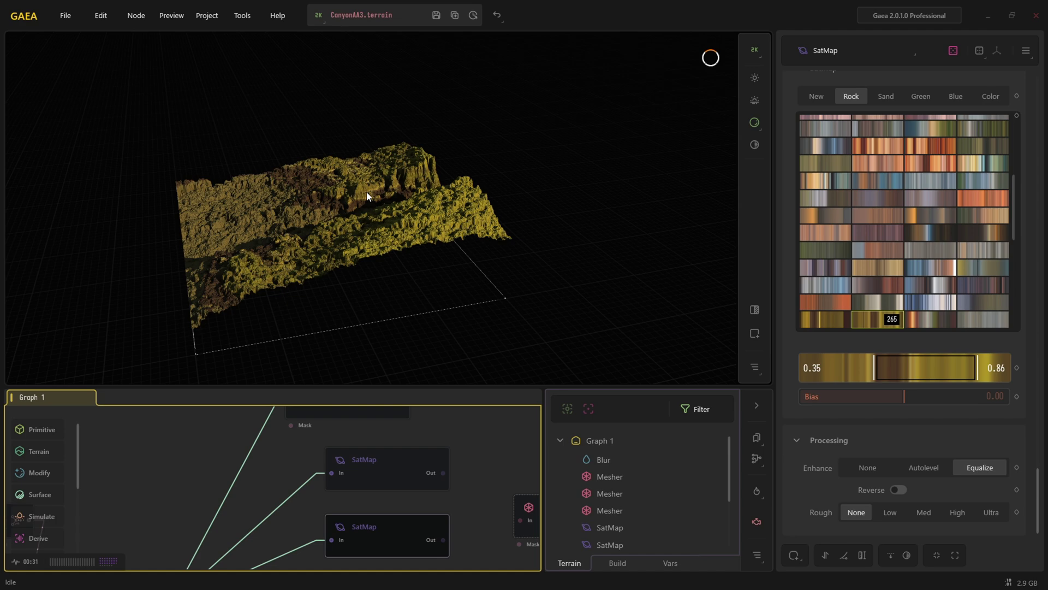
{"action": "scroll", "coordinate": [367, 195], "scroll_direction": "up", "scroll_amount": 10}
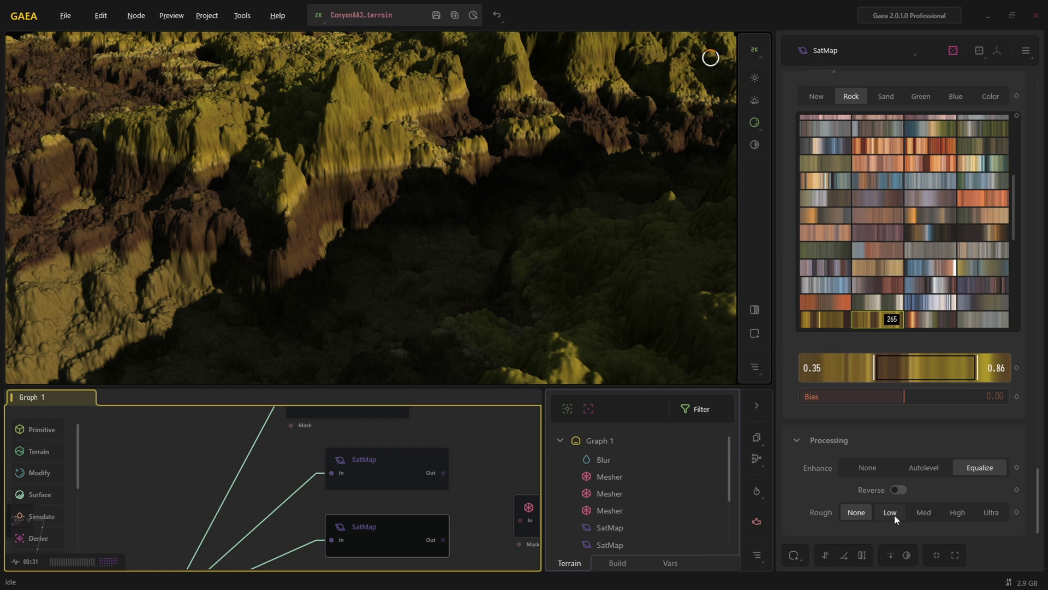
Try the Low, Med, High and Ultra Rough levels on the lower SatMap, returning to High.
{"action": "left_click", "coordinate": [894, 514]}
{"action": "left_click", "coordinate": [923, 513]}
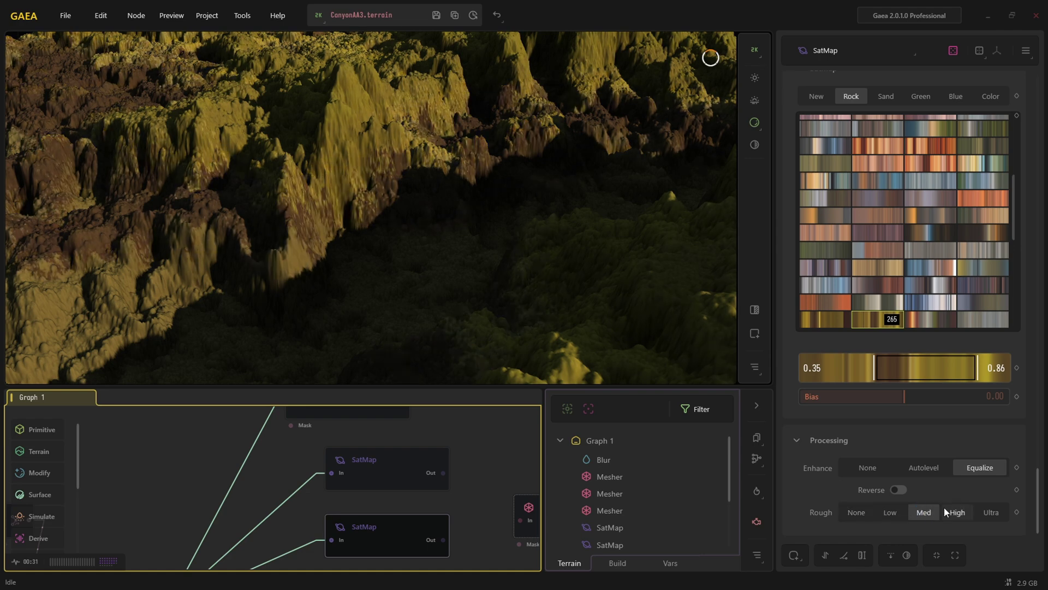
{"action": "left_click", "coordinate": [960, 515]}
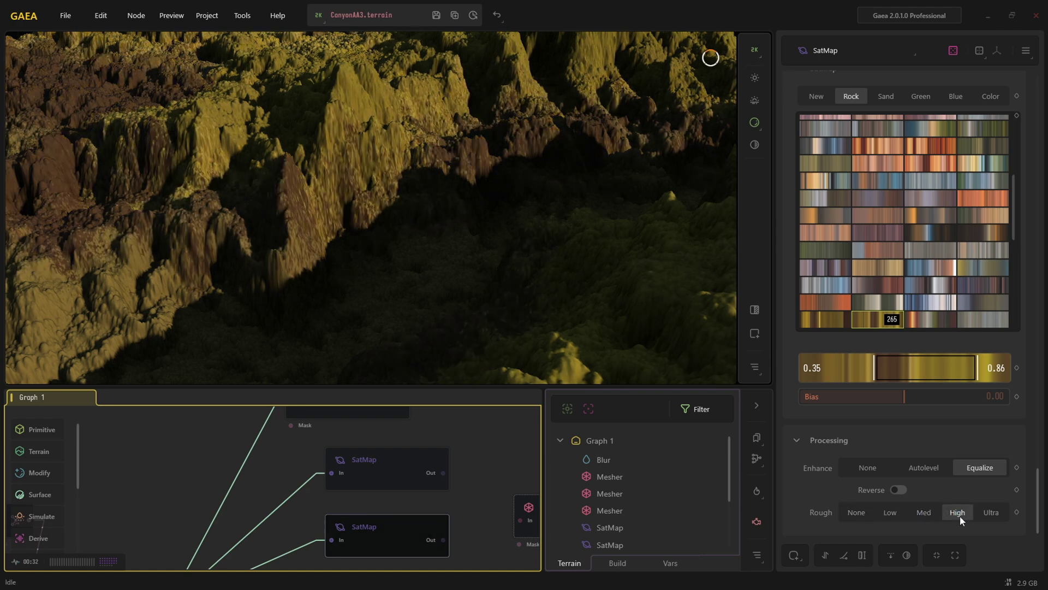
{"action": "left_click", "coordinate": [989, 513]}
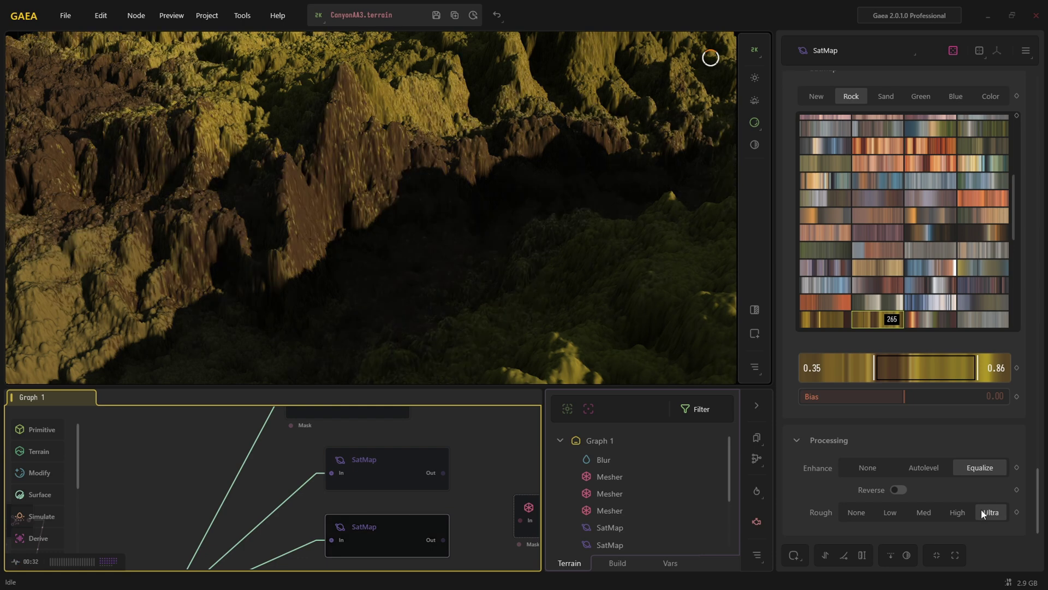
{"action": "left_click", "coordinate": [948, 512]}
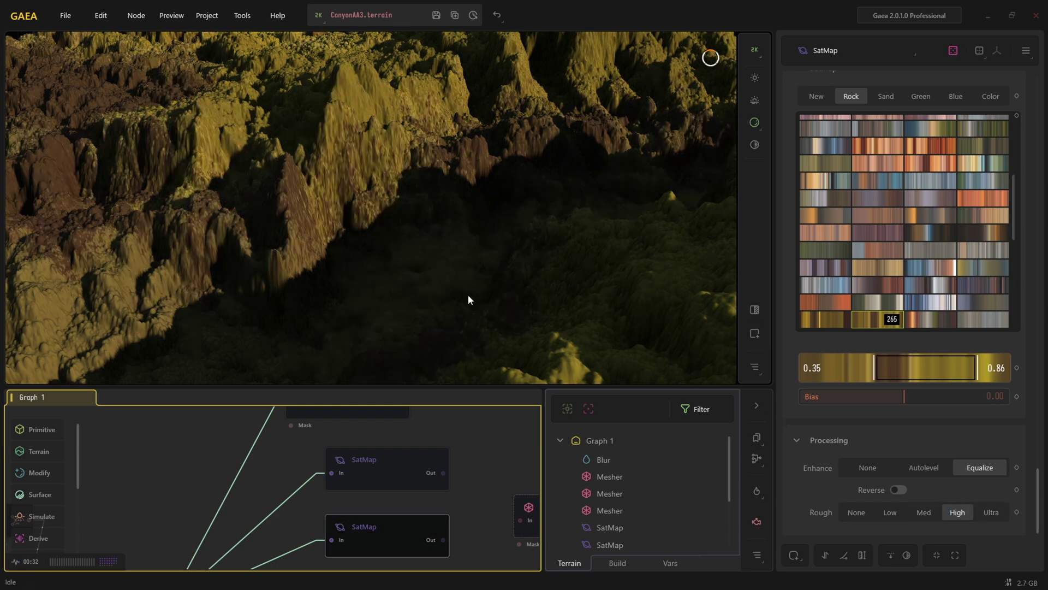
Examine the High roughness colour breakup on the cliffs up close and from a distance.
{"action": "left_click_drag", "start_coordinate": [551, 338], "coordinate": [464, 288]}
{"action": "scroll", "coordinate": [506, 279], "scroll_direction": "up", "scroll_amount": 3}
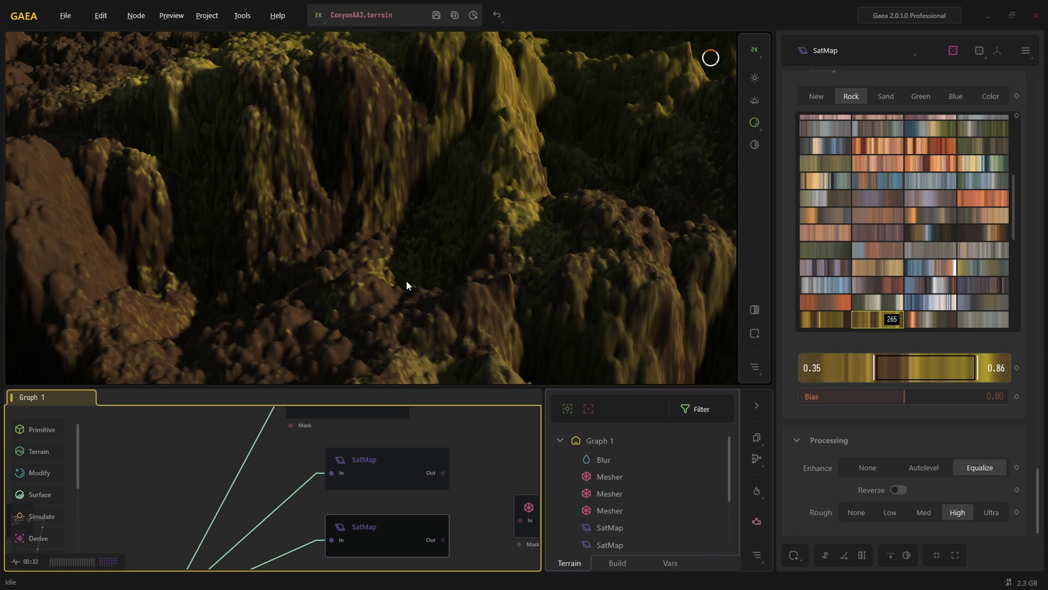
{"action": "scroll", "coordinate": [406, 280], "scroll_direction": "up", "scroll_amount": 3}
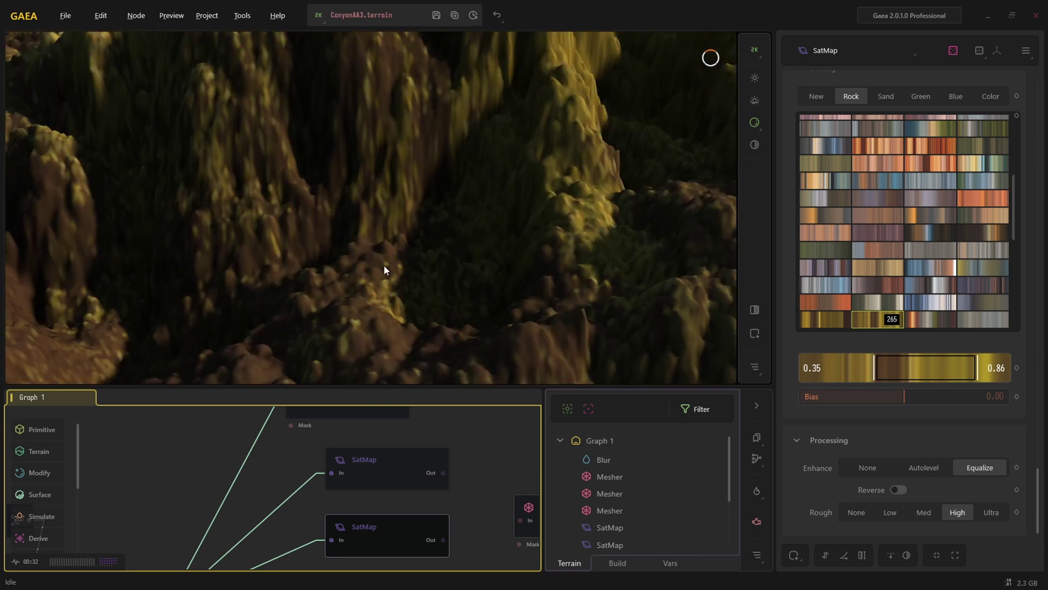
{"action": "scroll", "coordinate": [382, 270], "scroll_direction": "down", "scroll_amount": 5}
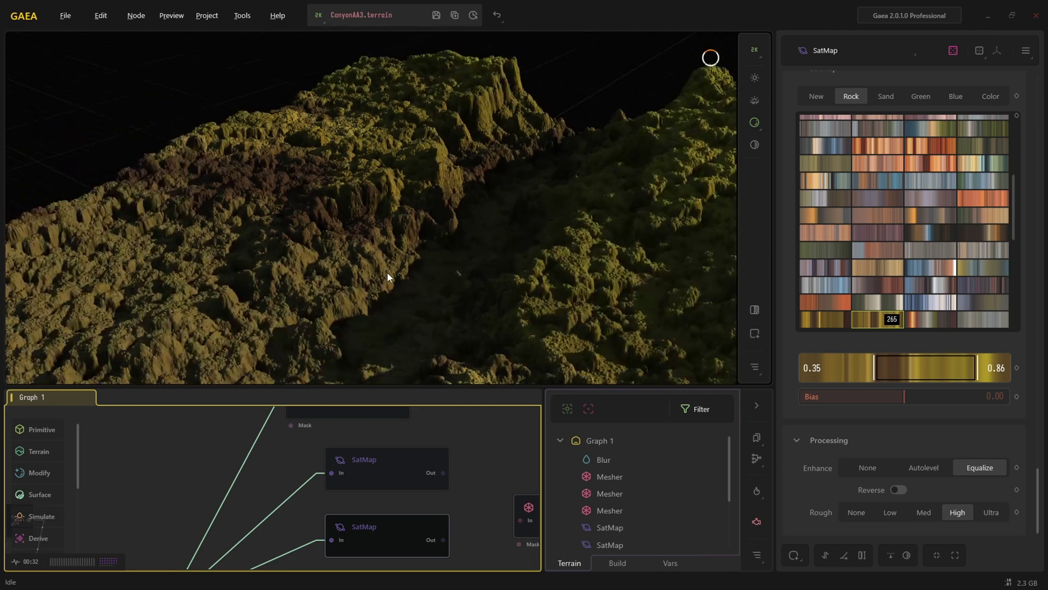
{"action": "left_click_drag", "start_coordinate": [387, 273], "coordinate": [393, 240]}
{"action": "scroll", "coordinate": [392, 238], "scroll_direction": "up", "scroll_amount": 5}
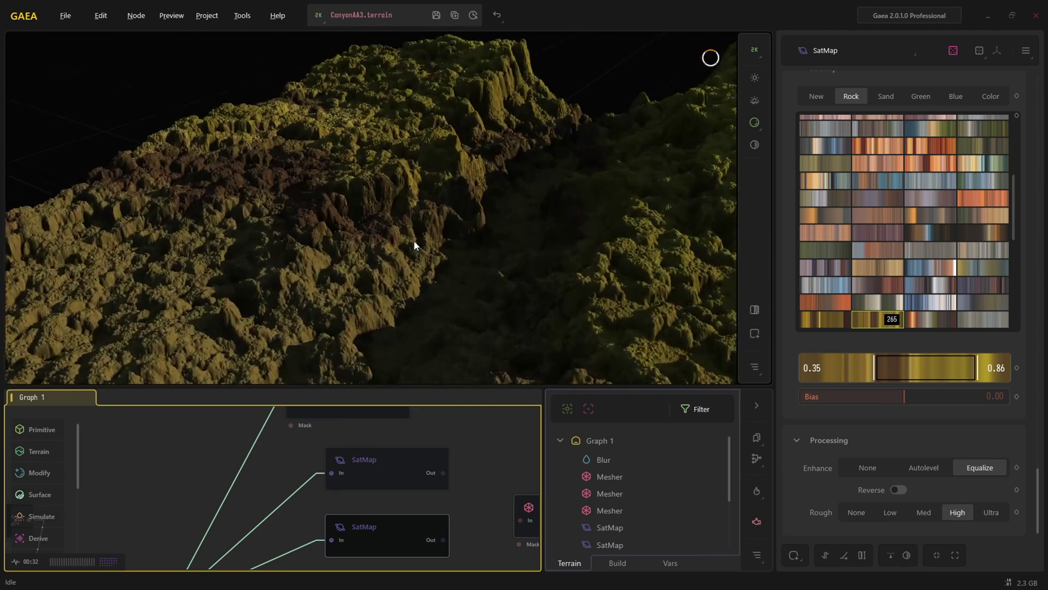
{"action": "scroll", "coordinate": [382, 226], "scroll_direction": "up", "scroll_amount": 3}
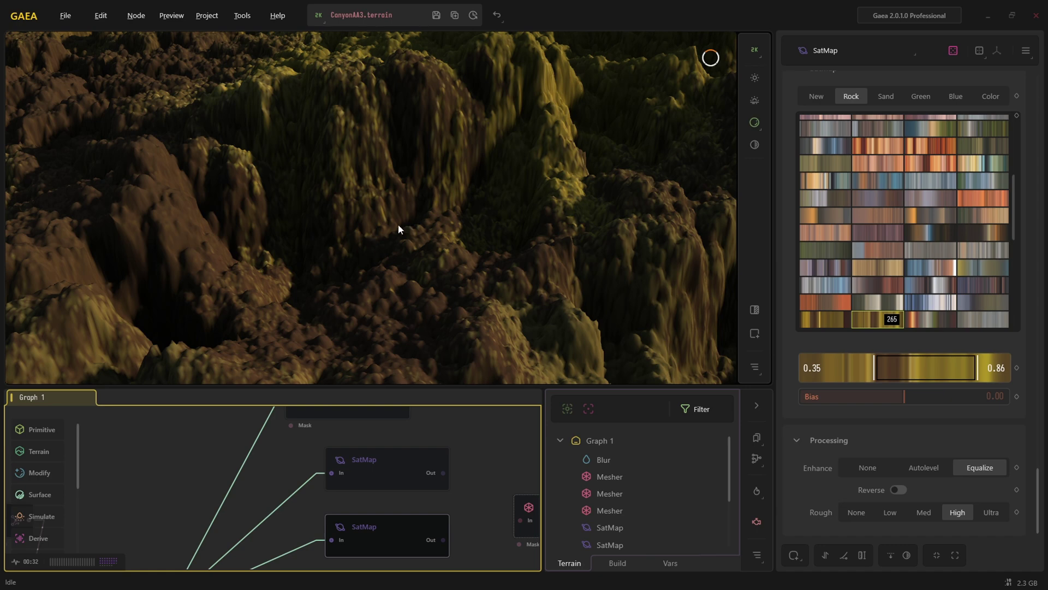
{"action": "scroll", "coordinate": [404, 220], "scroll_direction": "down", "scroll_amount": 2}
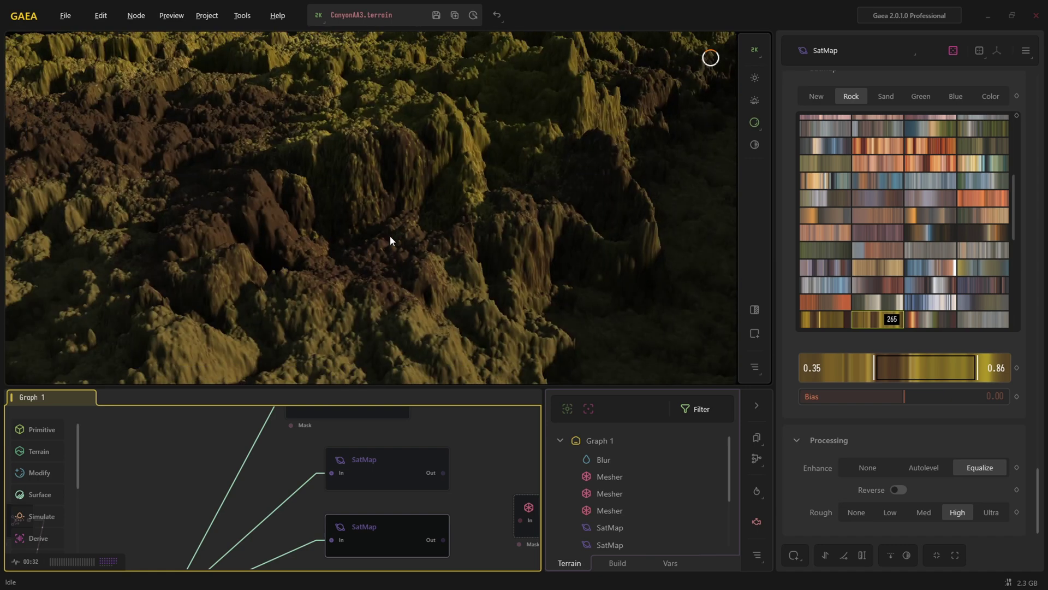
{"action": "scroll", "coordinate": [390, 235], "scroll_direction": "down", "scroll_amount": 3}
{"action": "scroll", "coordinate": [384, 253], "scroll_direction": "down", "scroll_amount": 6}
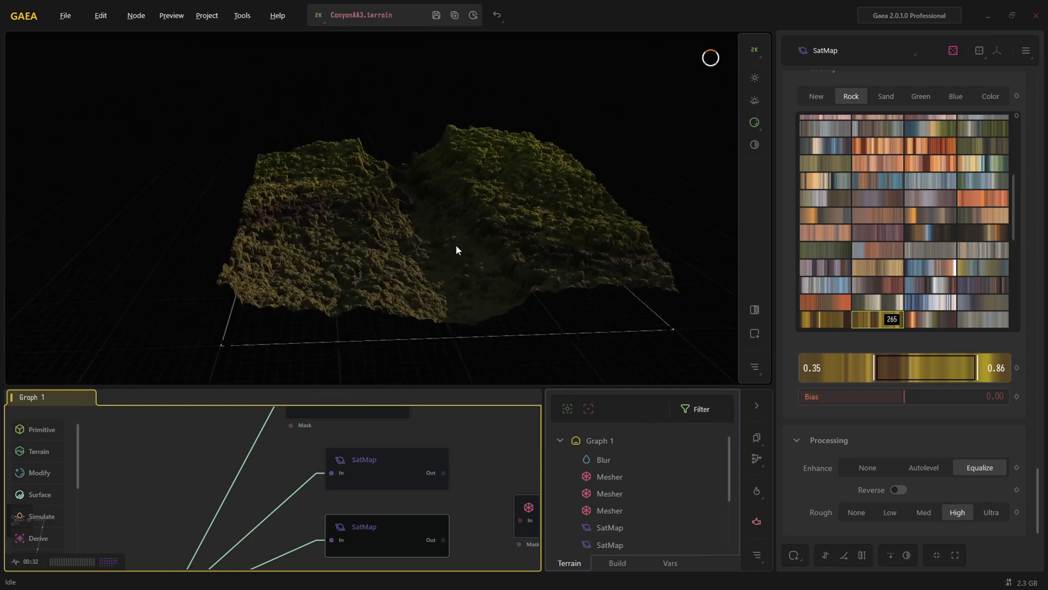
Inspect the colour band transitions along both canyon walls from several angles and distances.
{"action": "left_click_drag", "start_coordinate": [457, 245], "coordinate": [421, 251]}
{"action": "scroll", "coordinate": [417, 267], "scroll_direction": "up", "scroll_amount": 3}
{"action": "scroll", "coordinate": [428, 249], "scroll_direction": "up", "scroll_amount": 5}
{"action": "scroll", "coordinate": [428, 260], "scroll_direction": "down", "scroll_amount": 5}
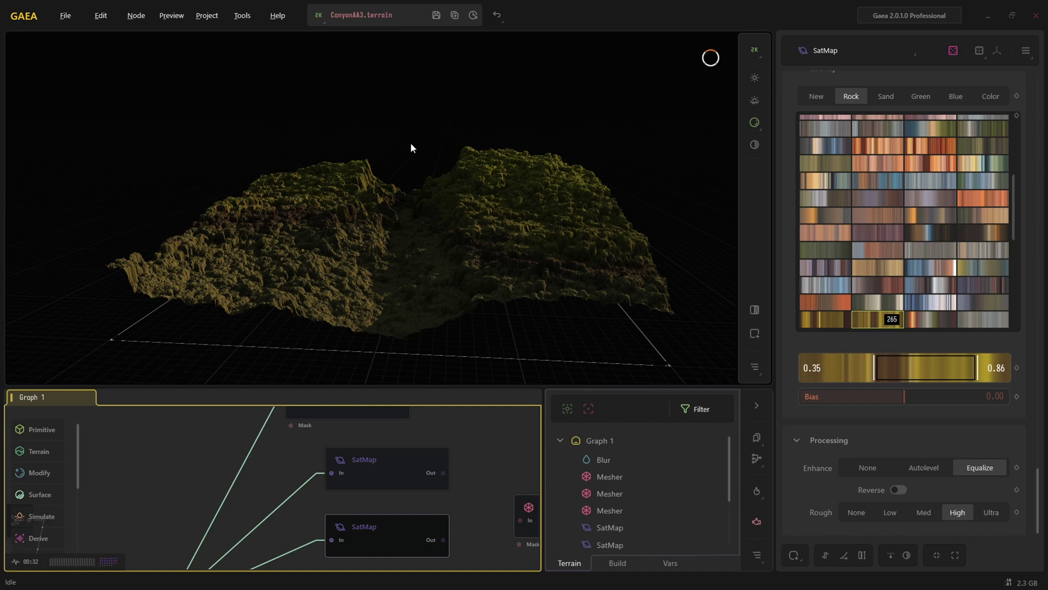
{"action": "scroll", "coordinate": [404, 191], "scroll_direction": "up", "scroll_amount": 6}
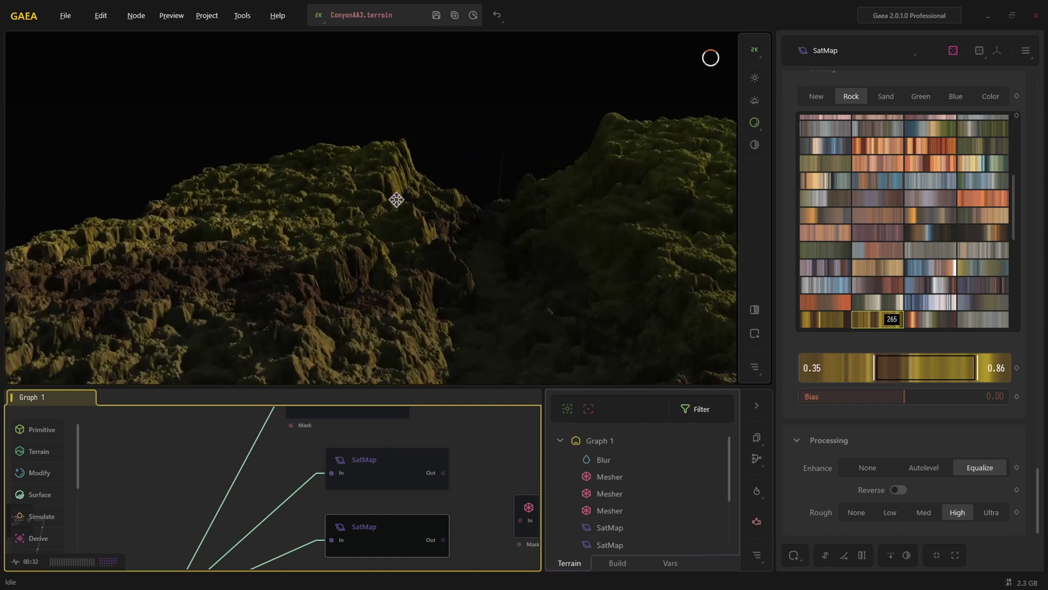
{"action": "left_click_drag", "start_coordinate": [392, 206], "coordinate": [427, 154]}
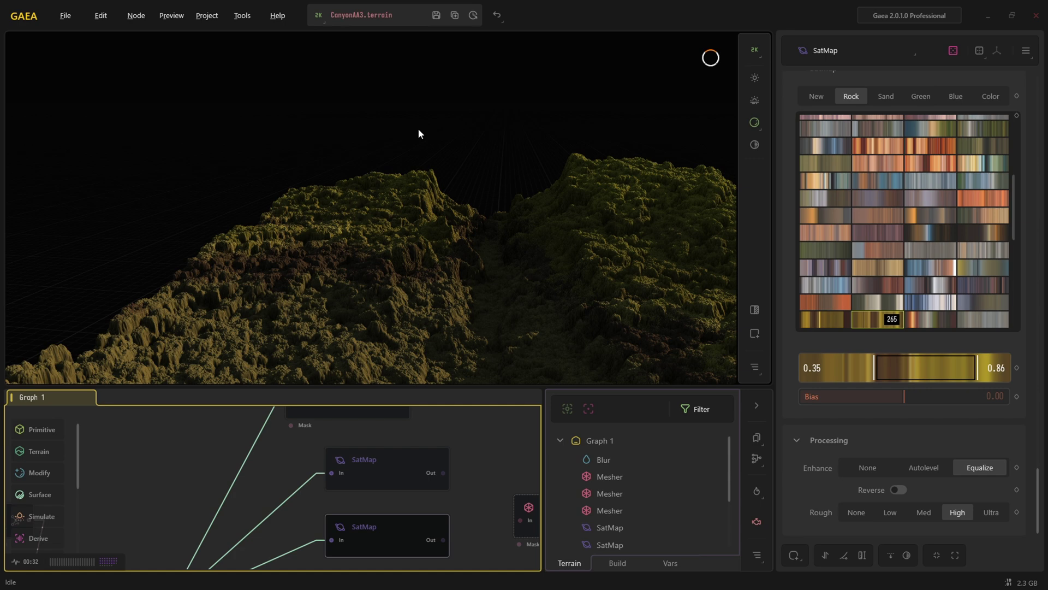
{"action": "scroll", "coordinate": [418, 129], "scroll_direction": "down", "scroll_amount": 8}
{"action": "left_click_drag", "start_coordinate": [422, 197], "coordinate": [395, 195]}
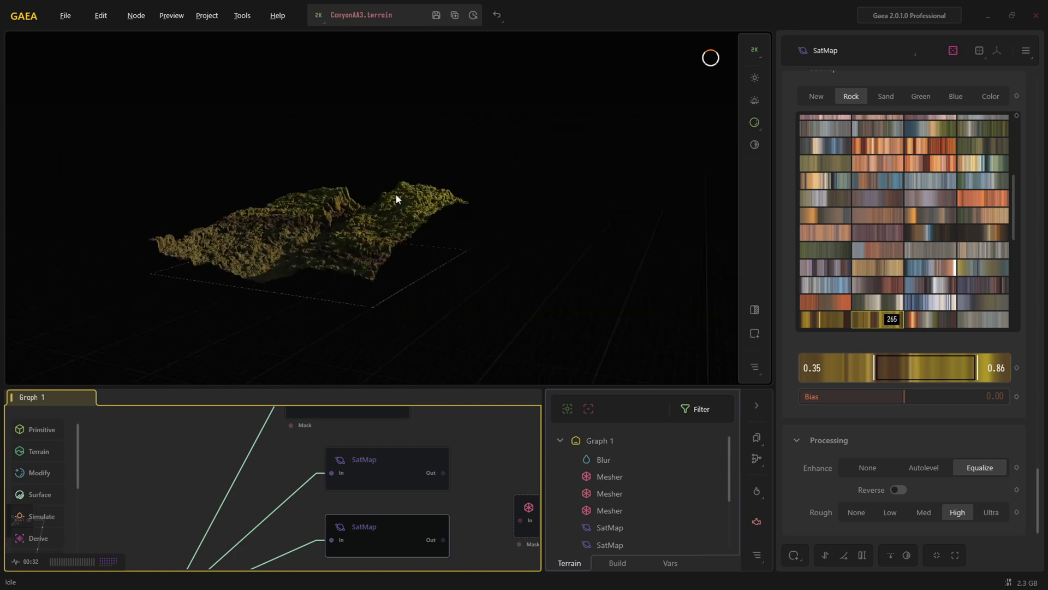
{"action": "scroll", "coordinate": [317, 216], "scroll_direction": "up", "scroll_amount": 4}
{"action": "scroll", "coordinate": [316, 214], "scroll_direction": "down", "scroll_amount": 6}
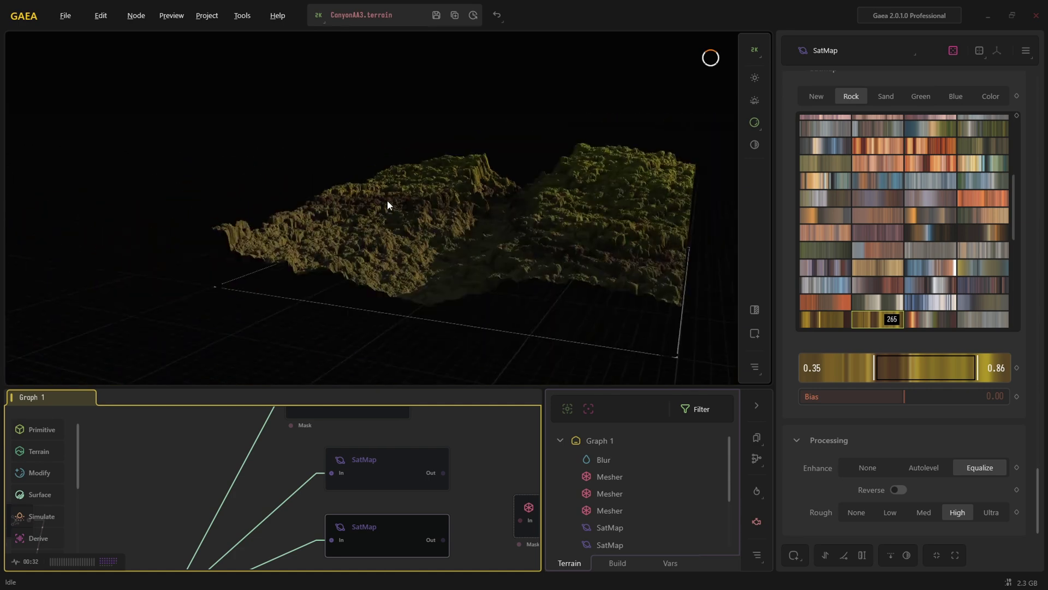
{"action": "scroll", "coordinate": [403, 215], "scroll_direction": "up", "scroll_amount": 8}
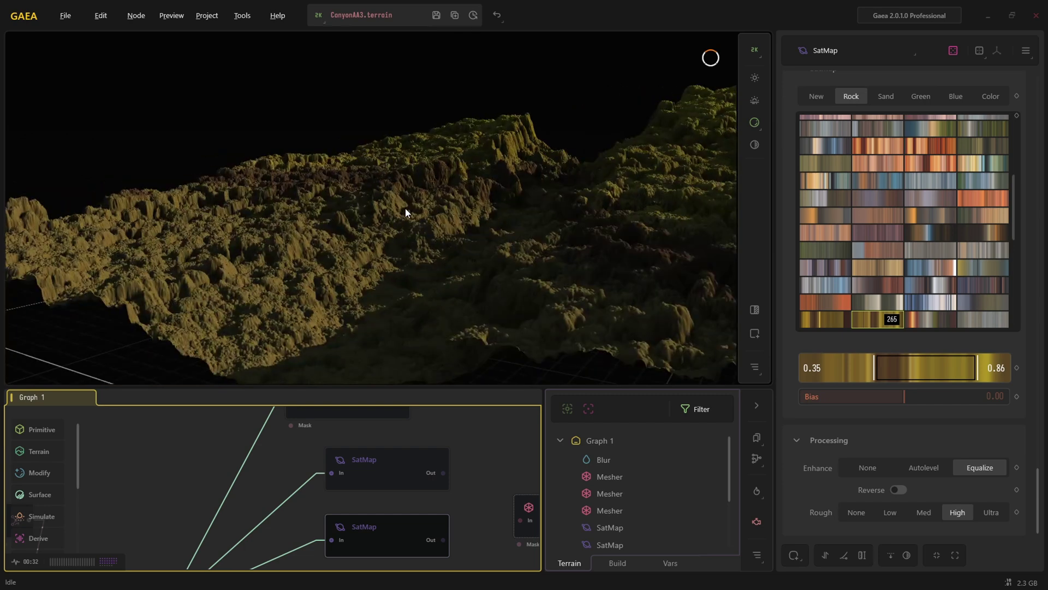
{"action": "left_click_drag", "start_coordinate": [454, 231], "coordinate": [276, 168]}
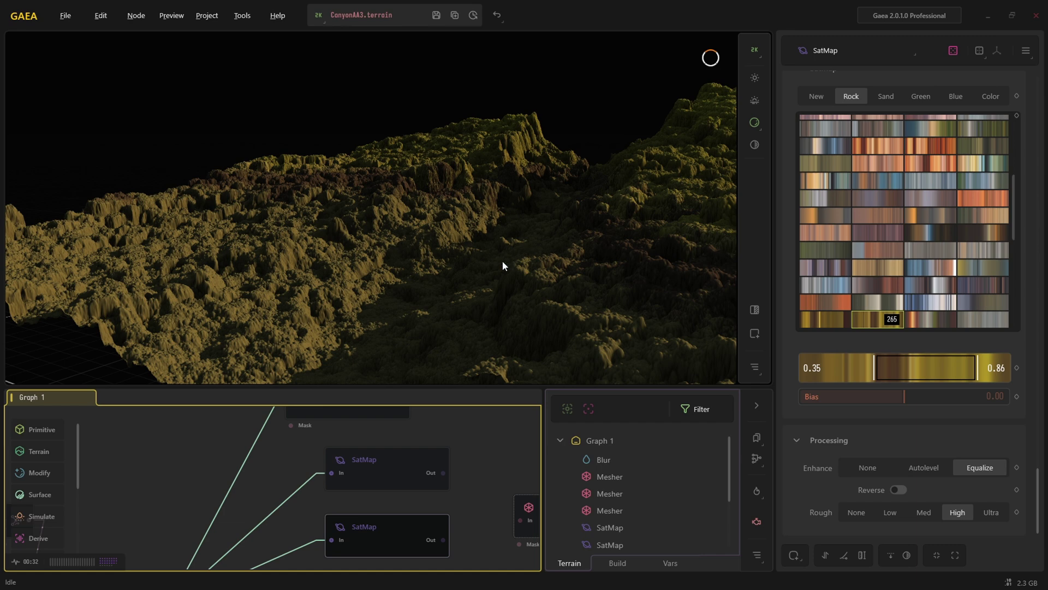
{"action": "scroll", "coordinate": [463, 260], "scroll_direction": "down", "scroll_amount": 3}
{"action": "scroll", "coordinate": [450, 268], "scroll_direction": "up", "scroll_amount": 4}
{"action": "middle_click_drag", "start_coordinate": [450, 268], "coordinate": [451, 267]}
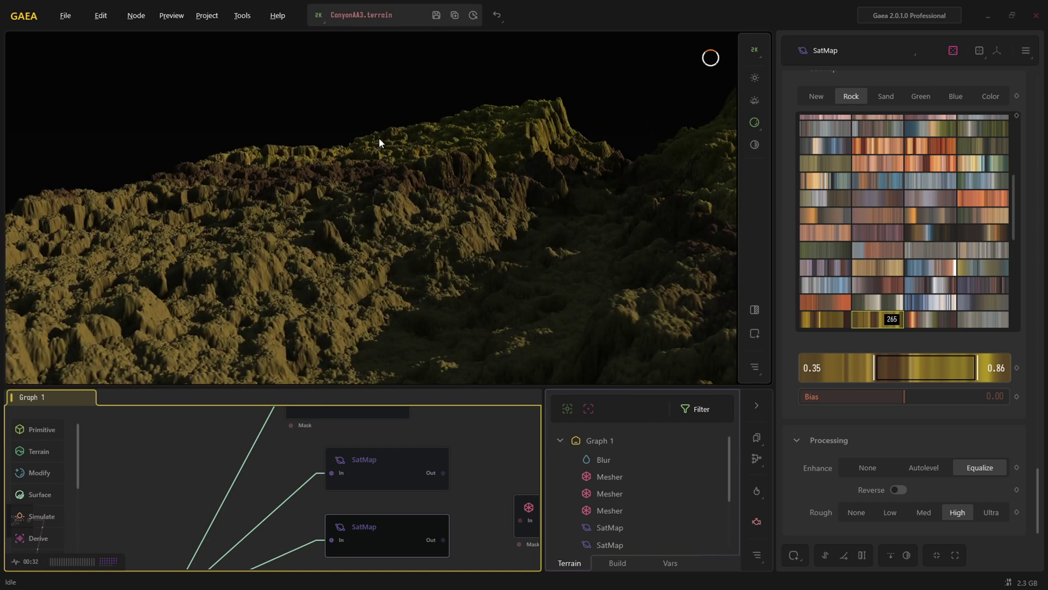
{"action": "mouse_move", "coordinate": [501, 277]}
{"action": "left_mouse_down"}
{"action": "mouse_move", "coordinate": [495, 318]}
{"action": "mouse_move", "coordinate": [436, 264]}
{"action": "mouse_move", "coordinate": [334, 212]}
{"action": "mouse_move", "coordinate": [657, 373]}
{"action": "left_mouse_up"}
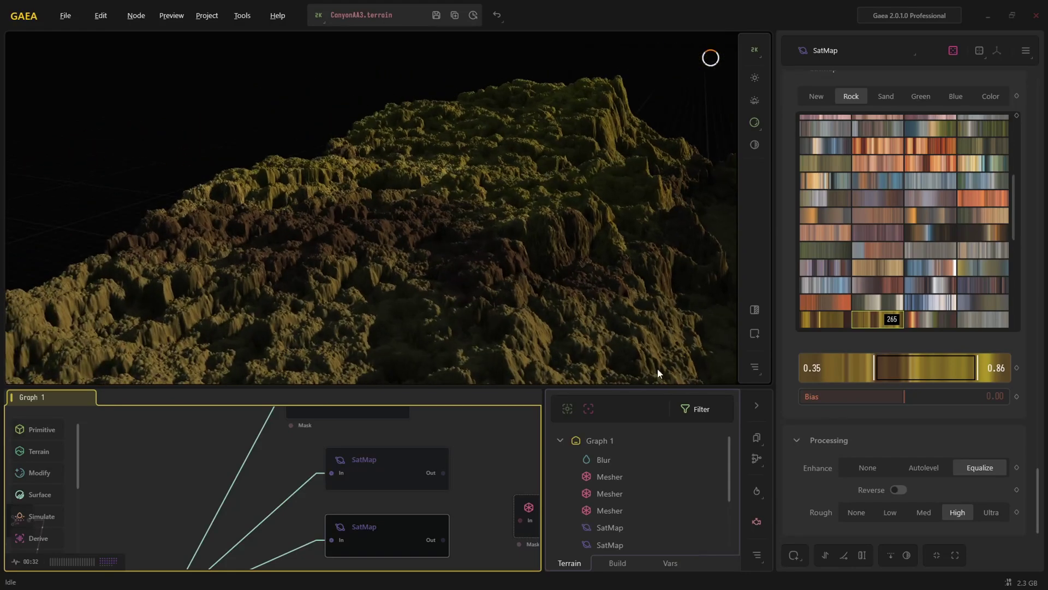
Switch the lower SatMap's Rough option to None for comparison, and set it to Ultra.
{"action": "left_click", "coordinate": [857, 513]}
{"action": "left_click", "coordinate": [991, 514]}
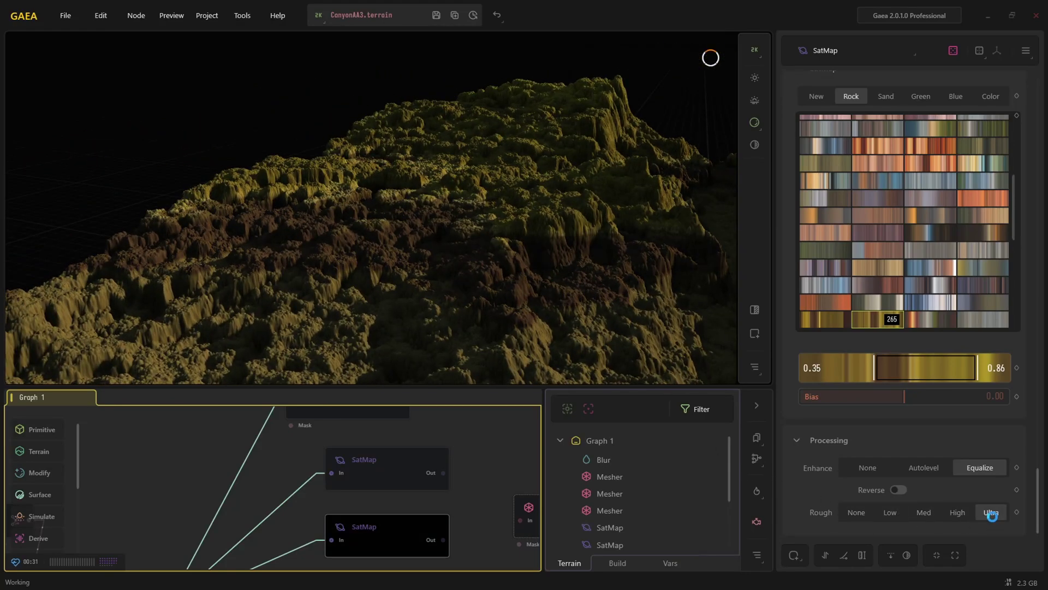
{"action": "left_click_drag", "start_coordinate": [634, 336], "coordinate": [584, 315]}
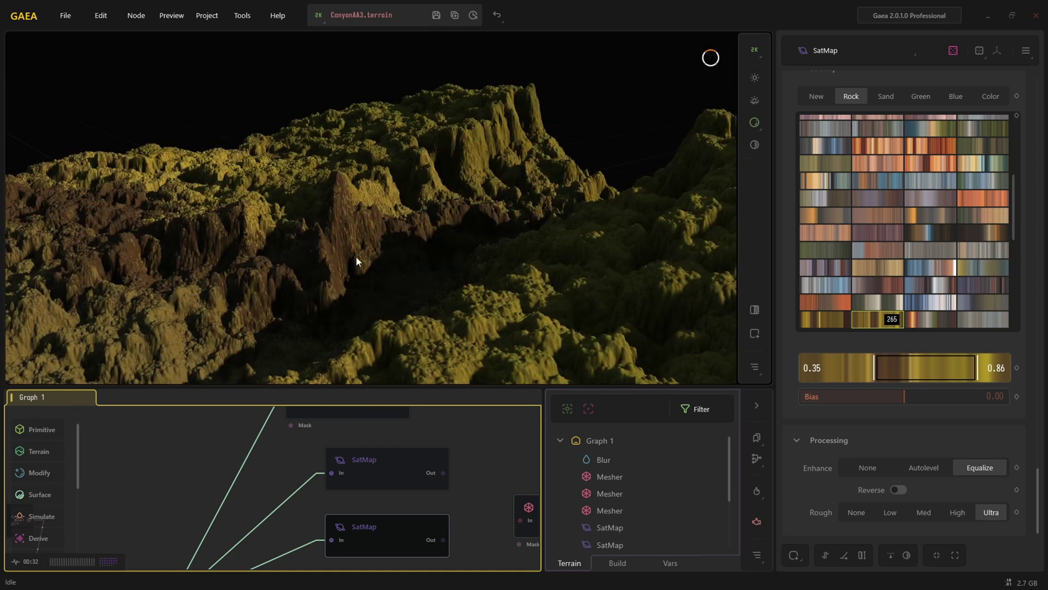
Try rock gradients 241, 297 and 293 on the lower SatMap, and settle on gradient 305.
{"action": "scroll", "coordinate": [356, 257], "scroll_direction": "down", "scroll_amount": 5}
{"action": "left_click", "coordinate": [880, 216]}
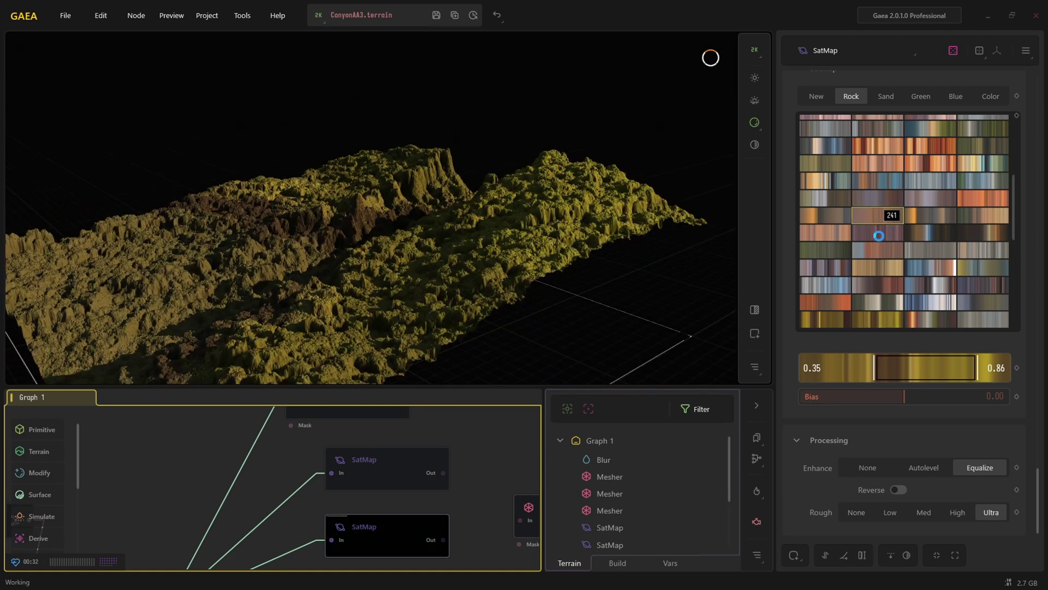
{"action": "left_click_drag", "start_coordinate": [575, 280], "coordinate": [598, 243]}
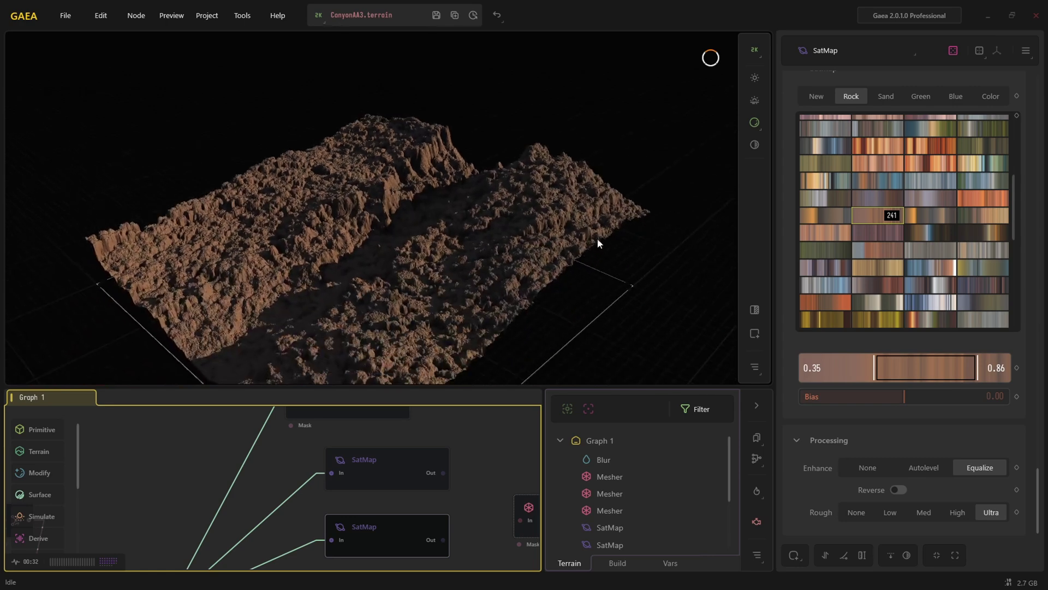
{"action": "scroll", "coordinate": [876, 267], "scroll_direction": "down", "scroll_amount": 5}
{"action": "left_click", "coordinate": [880, 234]}
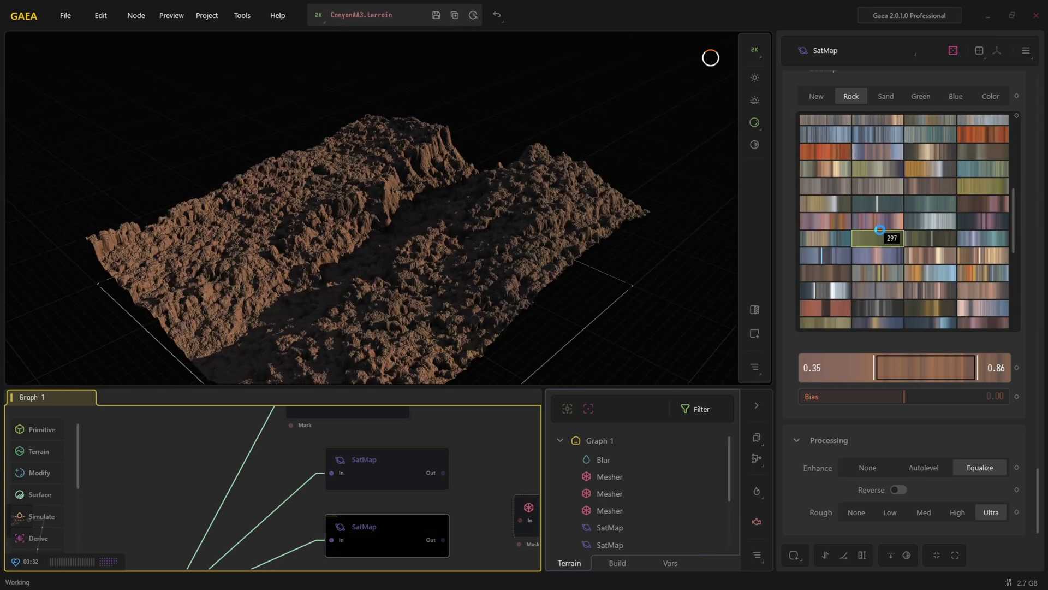
{"action": "left_click", "coordinate": [878, 221]}
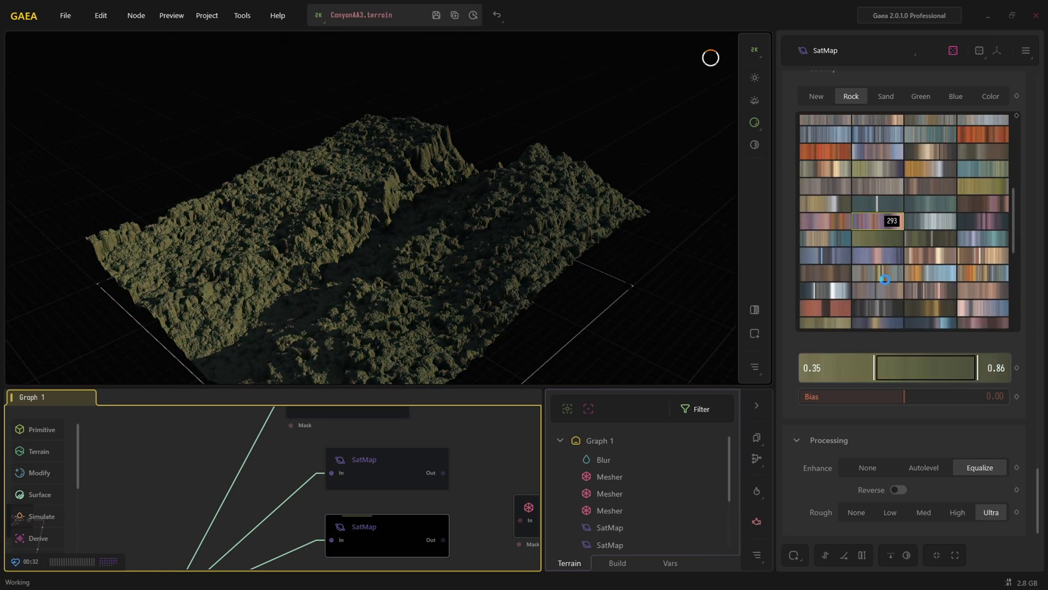
{"action": "left_click", "coordinate": [880, 273]}
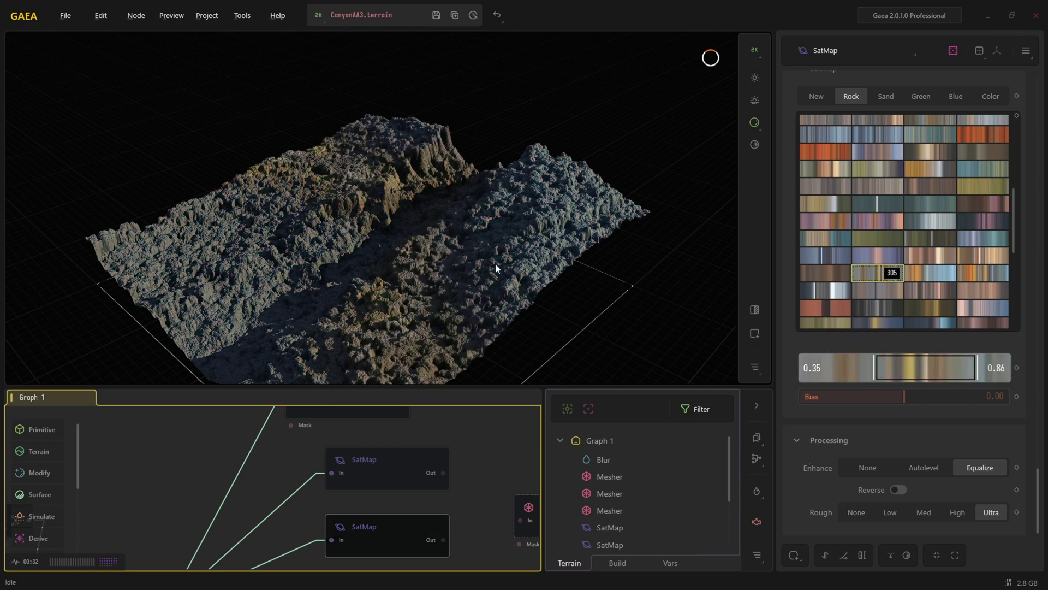
Compare Rough None with Ultra on the rocks up close, restore Ultra and view the whole canyon.
{"action": "left_click_drag", "start_coordinate": [496, 263], "coordinate": [461, 267]}
{"action": "scroll", "coordinate": [431, 276], "scroll_direction": "up", "scroll_amount": 3}
{"action": "scroll", "coordinate": [425, 275], "scroll_direction": "up", "scroll_amount": 2}
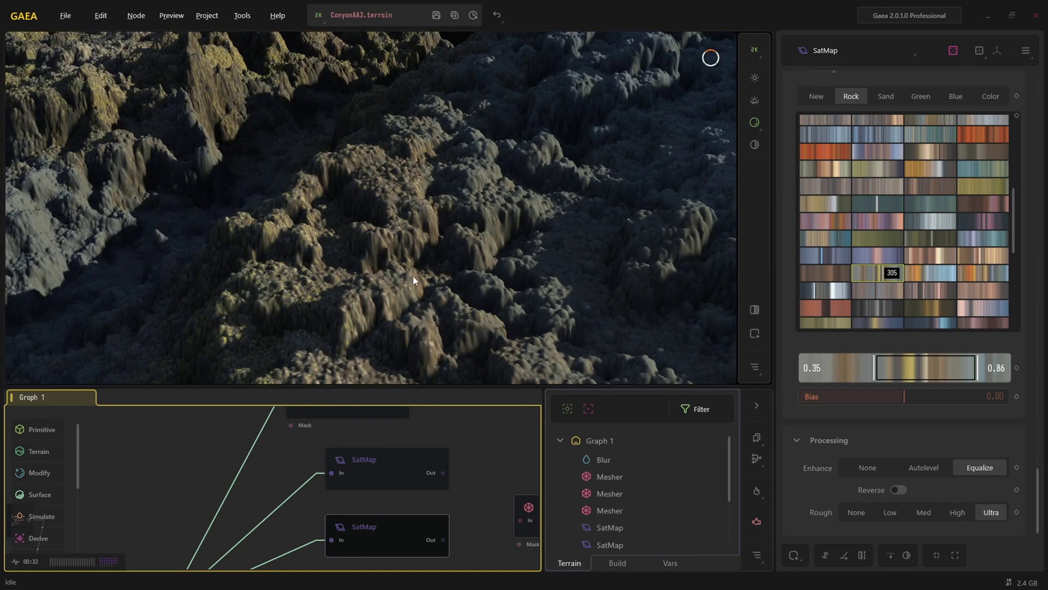
{"action": "scroll", "coordinate": [414, 278], "scroll_direction": "up", "scroll_amount": 3}
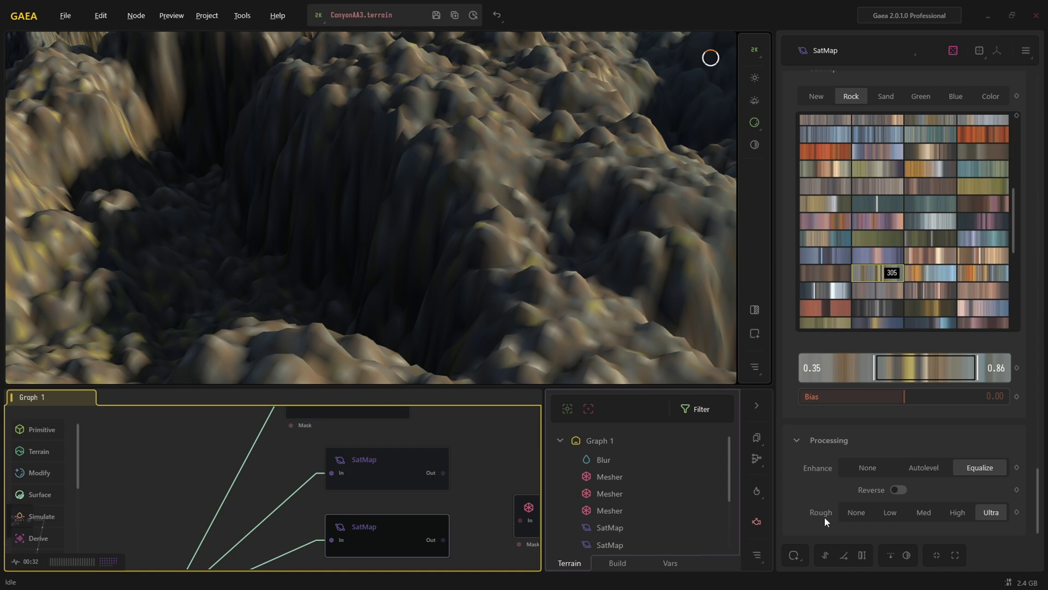
{"action": "left_click", "coordinate": [849, 516]}
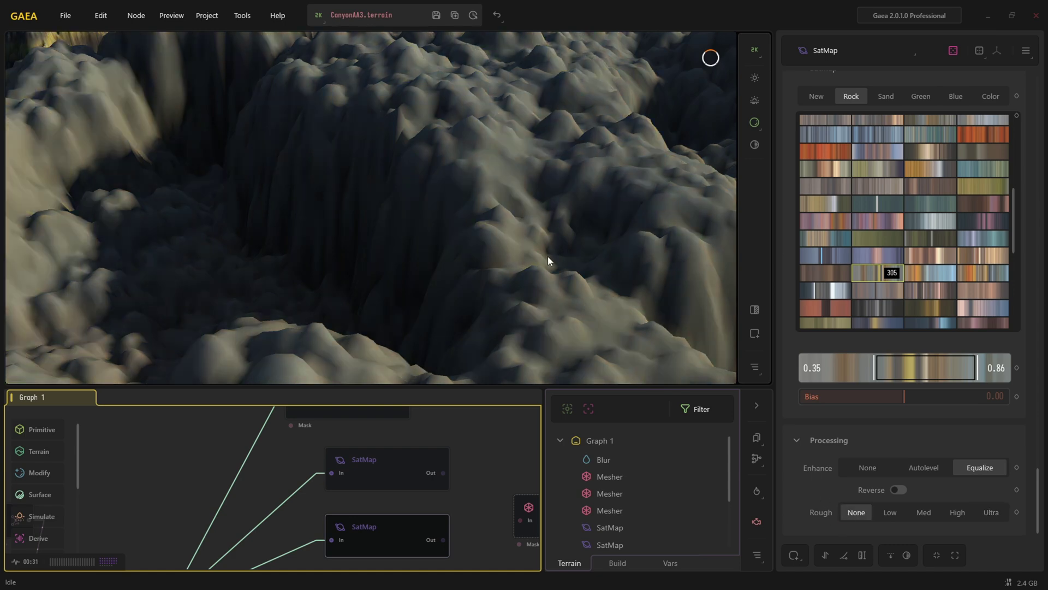
{"action": "left_click", "coordinate": [991, 512]}
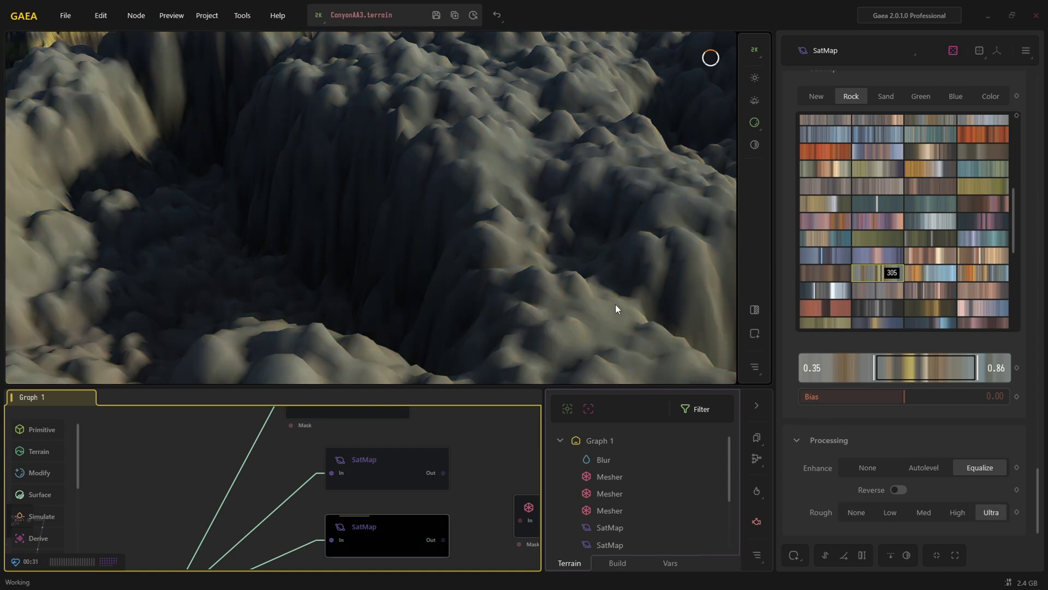
{"action": "scroll", "coordinate": [606, 304], "scroll_direction": "down", "scroll_amount": 5}
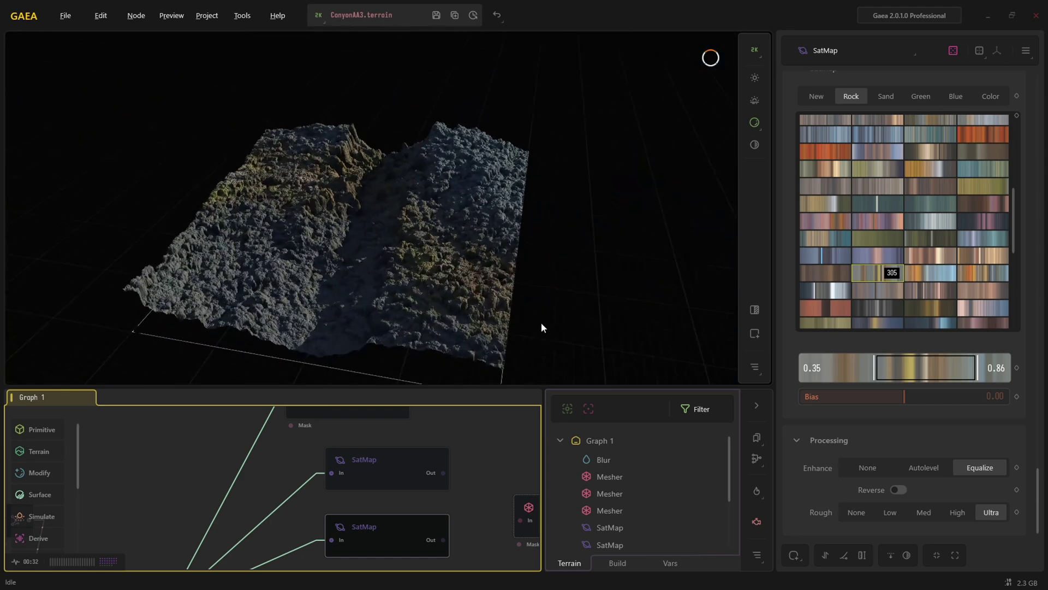
{"action": "left_click_drag", "start_coordinate": [553, 202], "coordinate": [433, 288]}
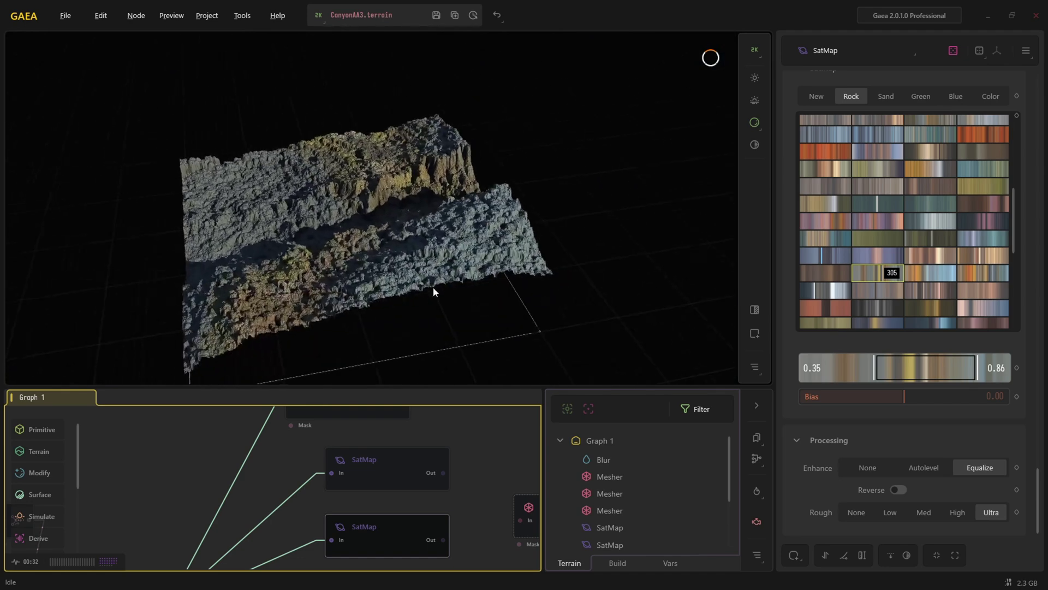
Select the upper SatMap of the pair feeding the combine node and move it slightly closer to that node.
{"action": "scroll", "coordinate": [344, 531], "scroll_direction": "down", "scroll_amount": 3}
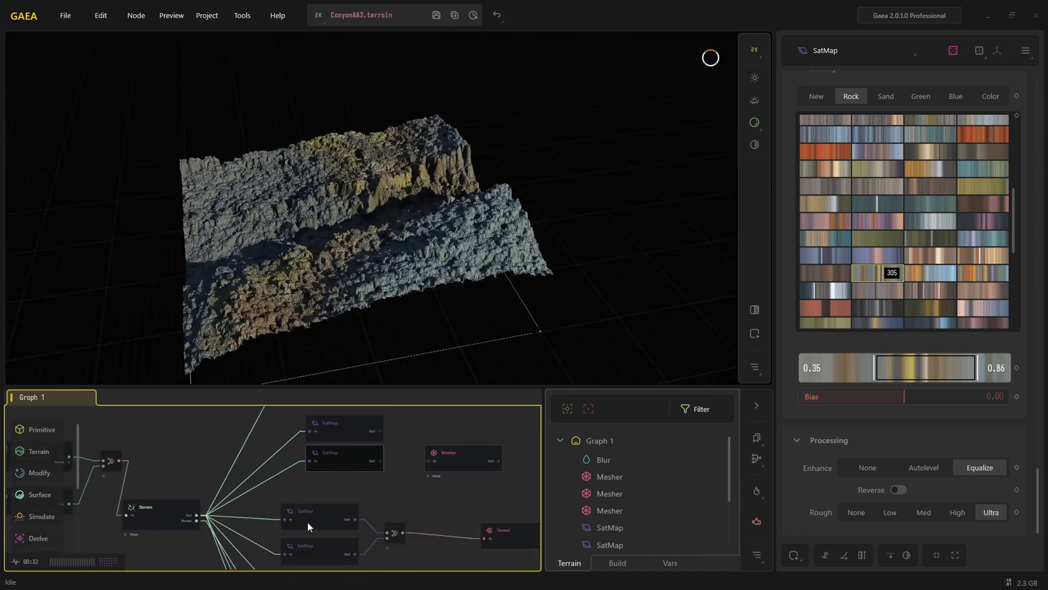
{"action": "left_click_drag", "start_coordinate": [307, 524], "coordinate": [333, 520]}
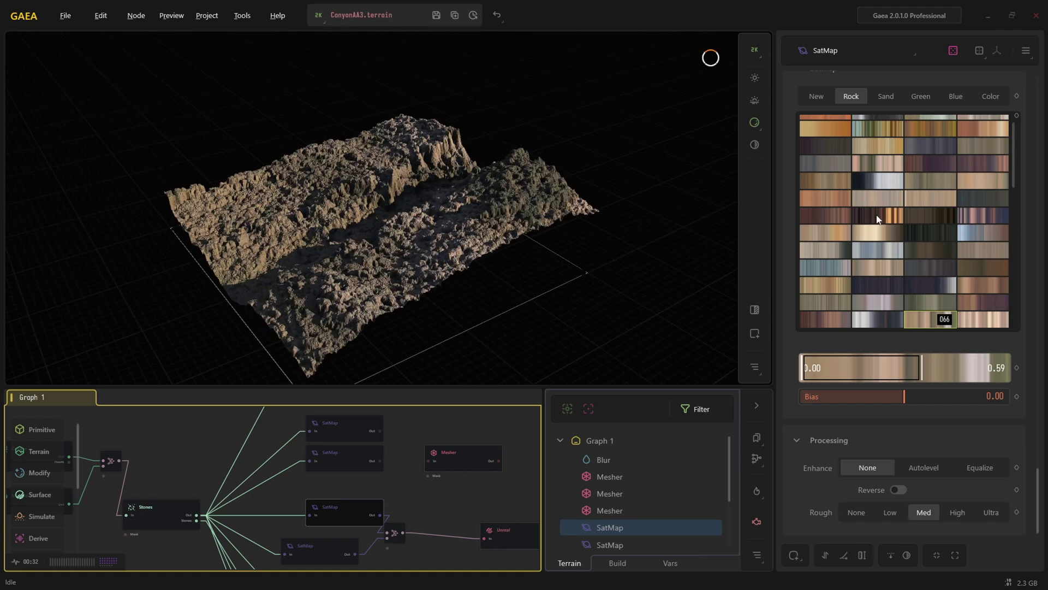
Extend the selected SatMap's gradient range to 0.77, try rock gradients 041 and 016, and settle on gradient 021.
{"action": "scroll", "coordinate": [422, 234], "scroll_direction": "up", "scroll_amount": 5}
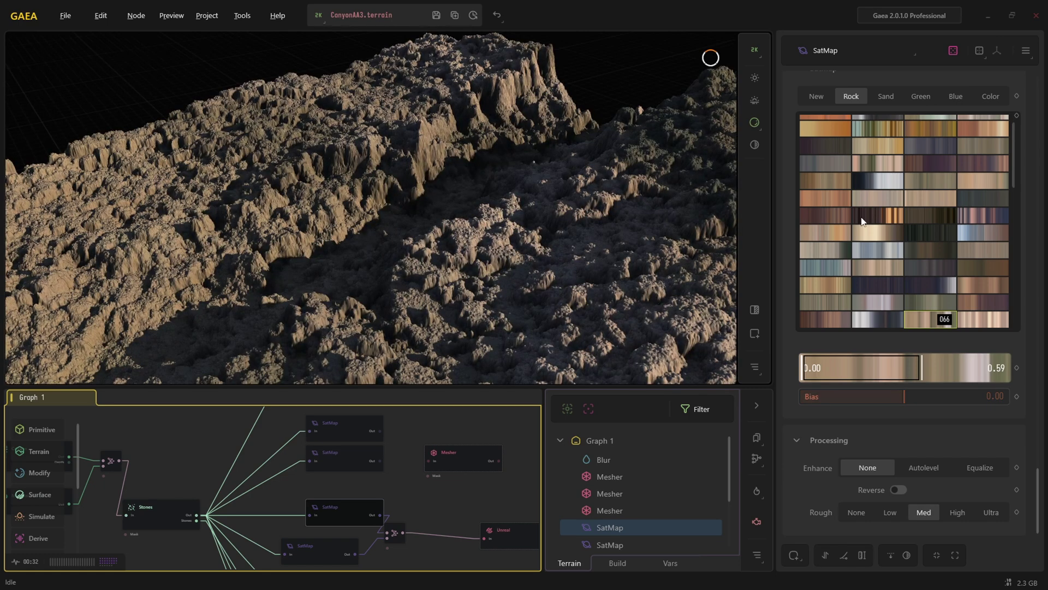
{"action": "left_click", "coordinate": [862, 220]}
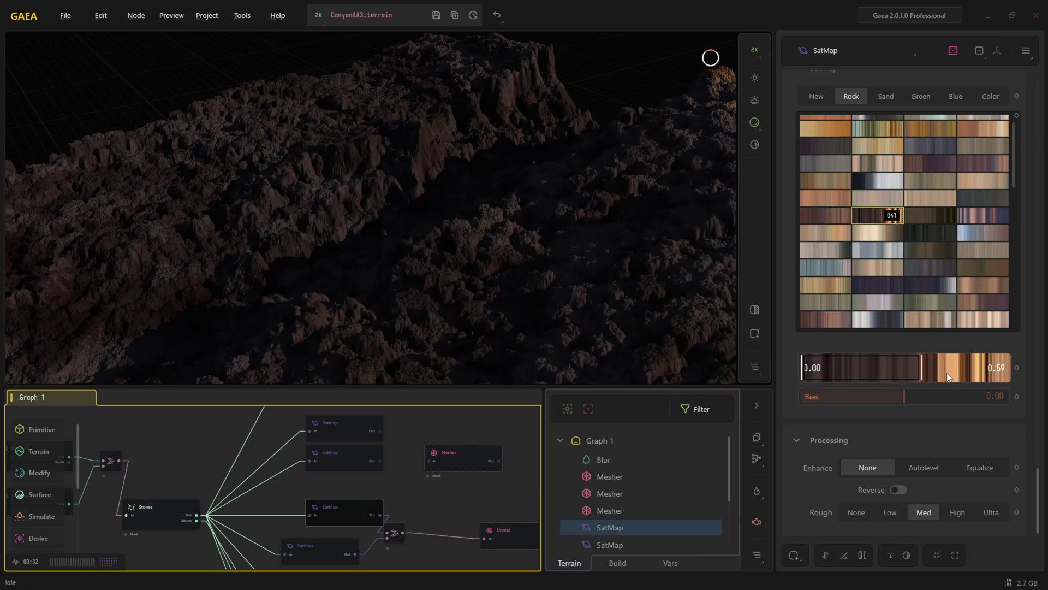
{"action": "left_click_drag", "start_coordinate": [947, 373], "coordinate": [959, 373]}
{"action": "scroll", "coordinate": [827, 118], "scroll_direction": "up", "scroll_amount": 1}
{"action": "left_click", "coordinate": [825, 124]}
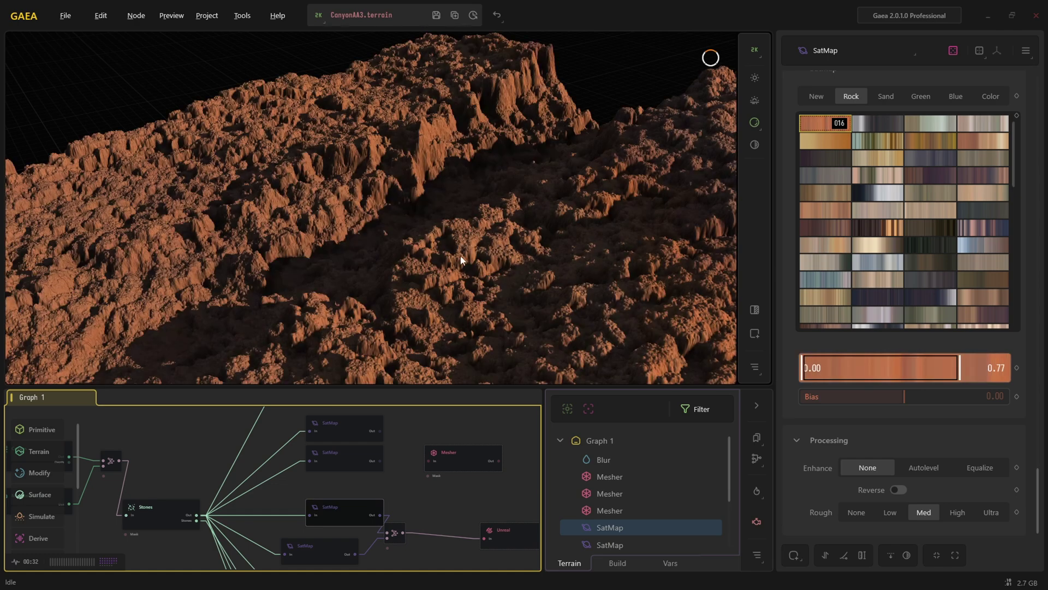
{"action": "left_click", "coordinate": [853, 140]}
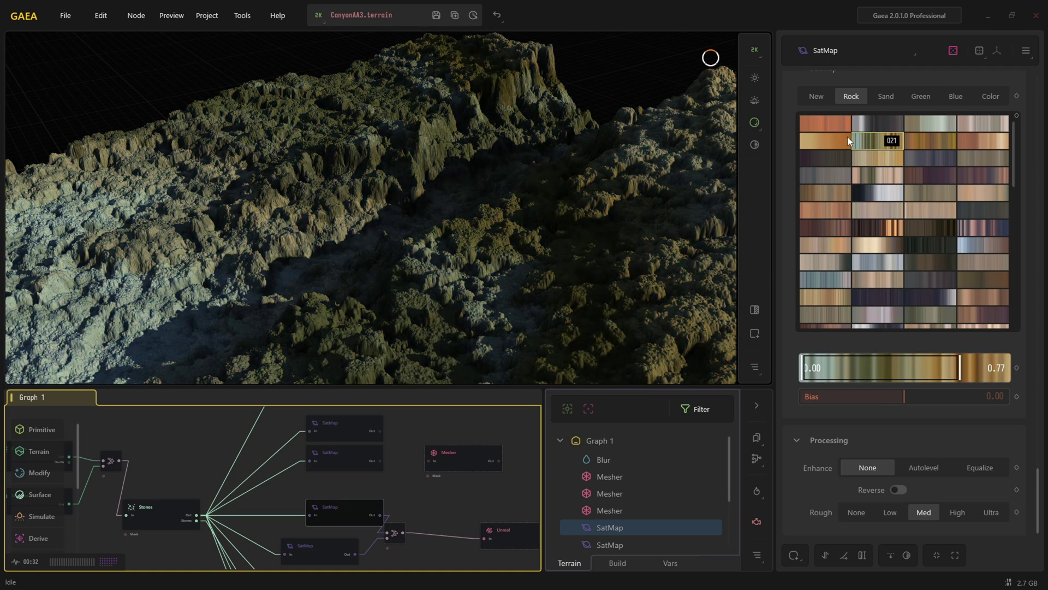
{"action": "left_click_drag", "start_coordinate": [420, 322], "coordinate": [441, 316]}
{"action": "scroll", "coordinate": [438, 313], "scroll_direction": "down", "scroll_amount": 3}
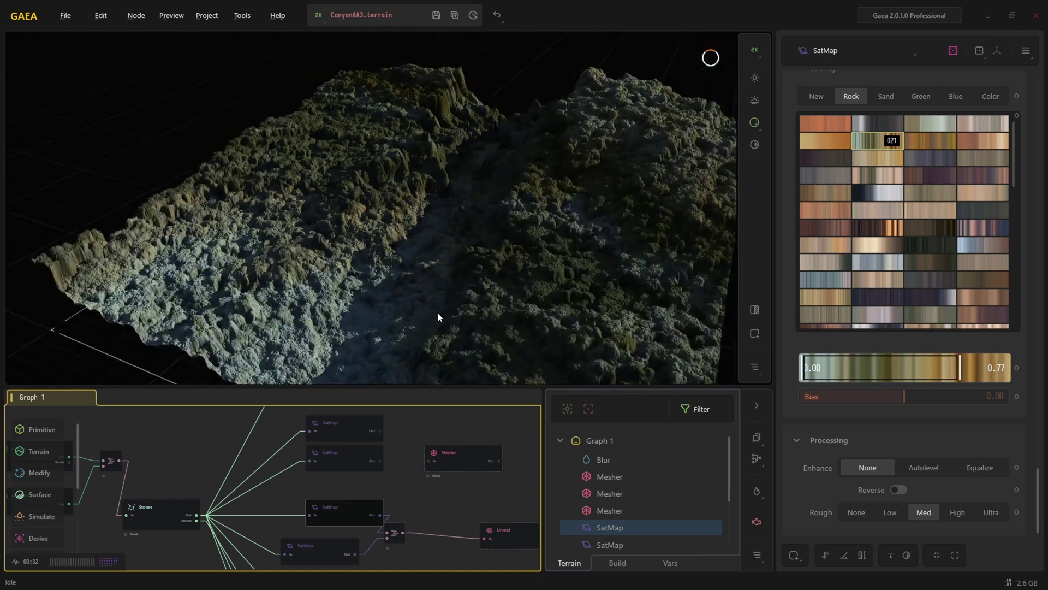
Set the upper SatMap's Rough option to Ultra and check the rock colouring up close.
{"action": "left_click", "coordinate": [986, 511]}
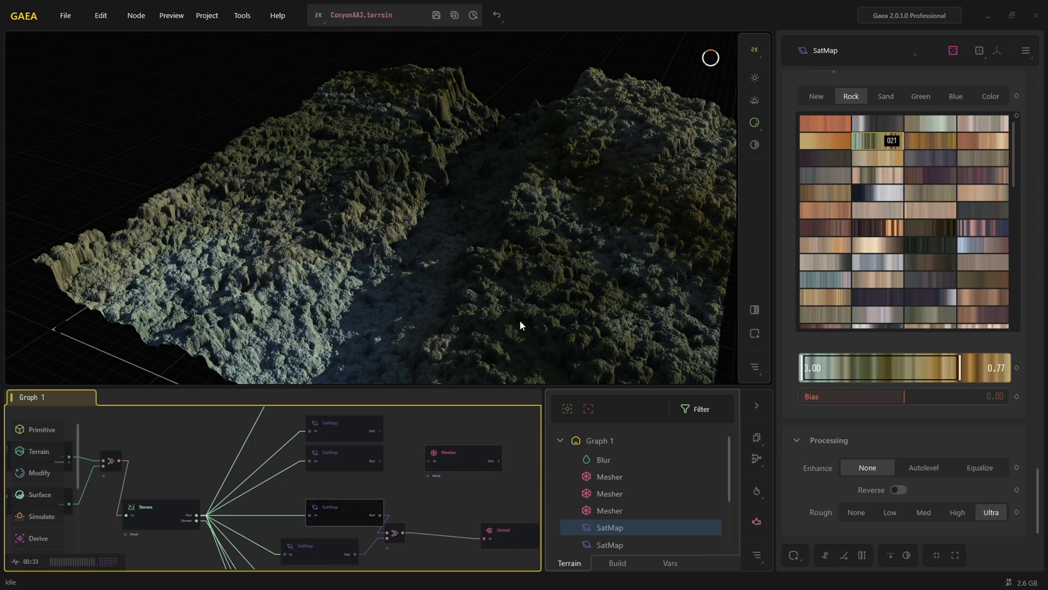
{"action": "left_click_drag", "start_coordinate": [520, 320], "coordinate": [528, 252]}
{"action": "scroll", "coordinate": [510, 266], "scroll_direction": "up", "scroll_amount": 4}
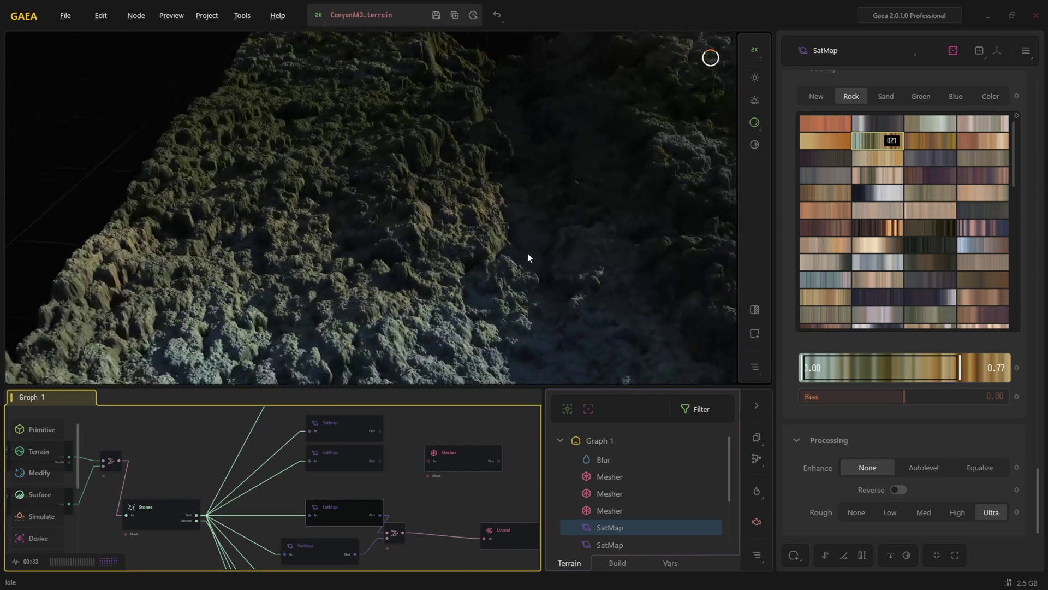
{"action": "scroll", "coordinate": [484, 282], "scroll_direction": "down", "scroll_amount": 3}
Preview the lower SatMap feeding the combine node to compare its sand gradient on the canyon.
{"action": "scroll", "coordinate": [402, 494], "scroll_direction": "up", "scroll_amount": 6}
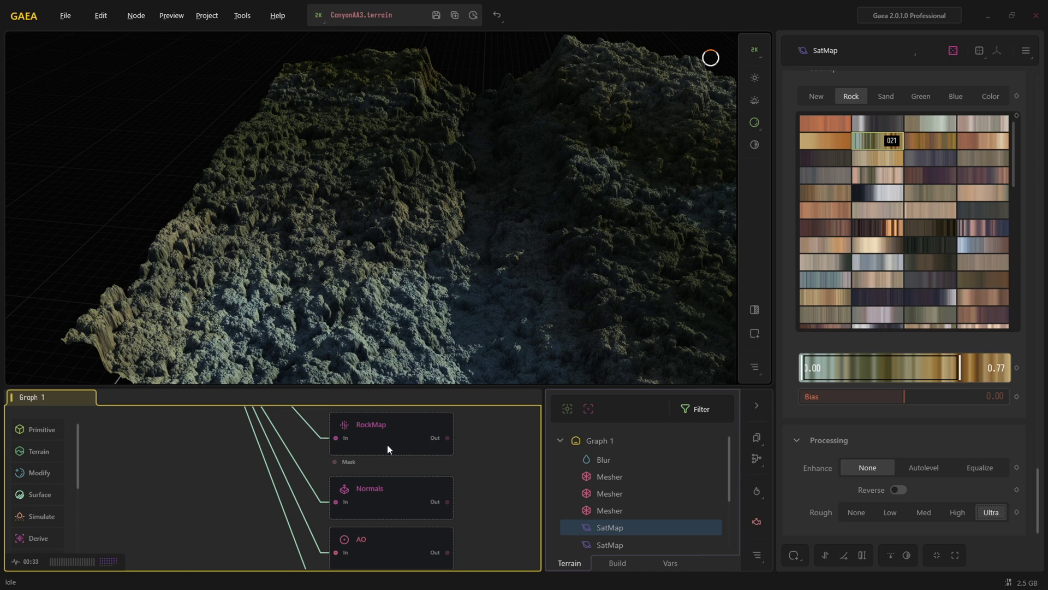
{"action": "scroll", "coordinate": [395, 454], "scroll_direction": "down", "scroll_amount": 2}
{"action": "middle_click_drag", "start_coordinate": [393, 465], "coordinate": [391, 528]}
{"action": "left_click", "coordinate": [378, 454]}
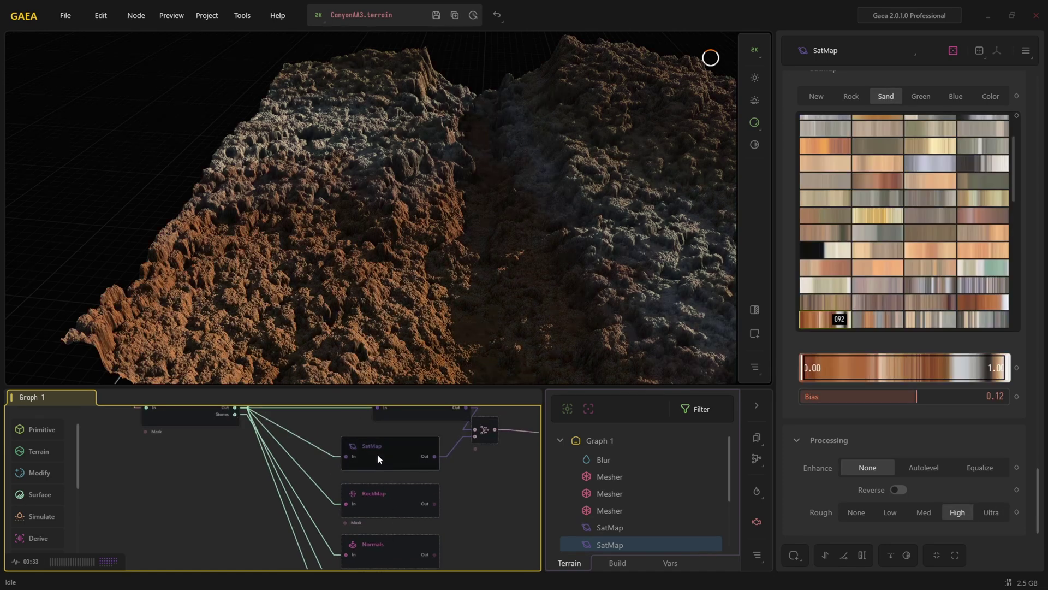
Preview the Normals, AO and Occlusion nodes in turn and examine the AO and Occlusion masks on the terrain.
{"action": "middle_click_drag", "start_coordinate": [463, 518], "coordinate": [499, 441]}
{"action": "left_click", "coordinate": [428, 480]}
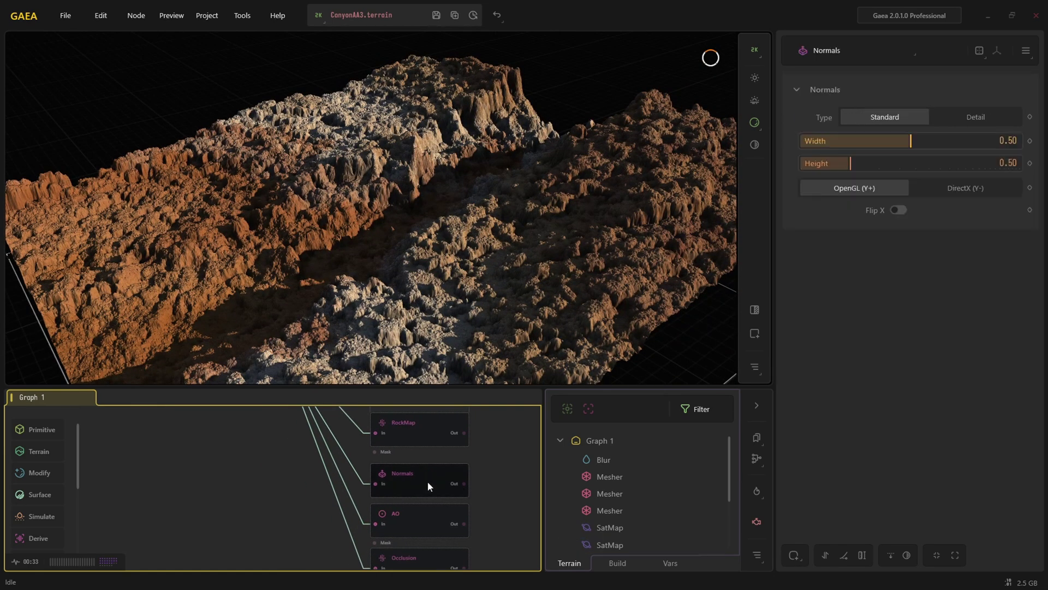
{"action": "left_click", "coordinate": [420, 503]}
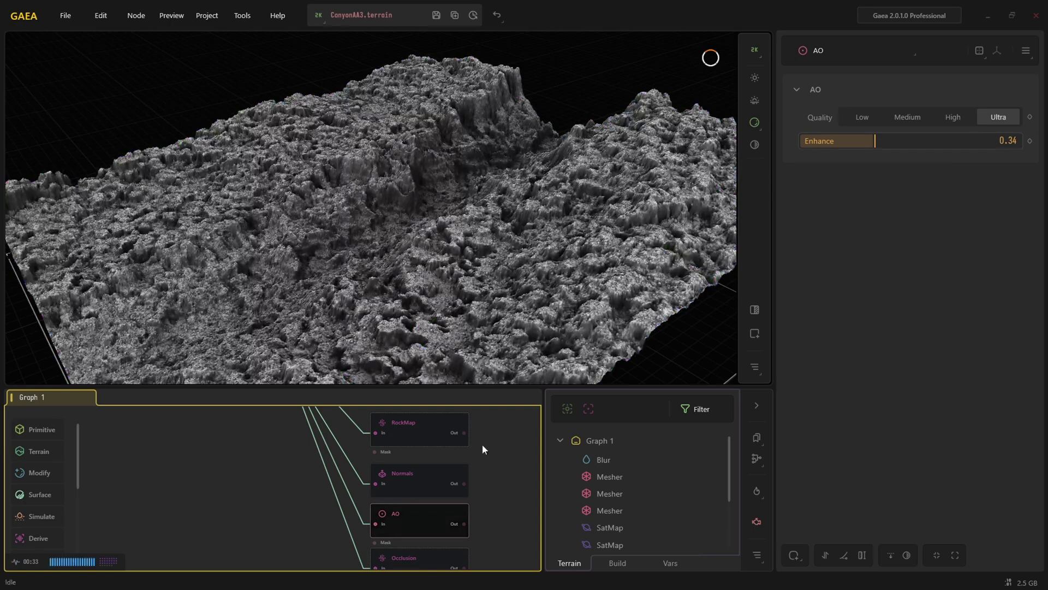
{"action": "left_click_drag", "start_coordinate": [478, 360], "coordinate": [425, 294]}
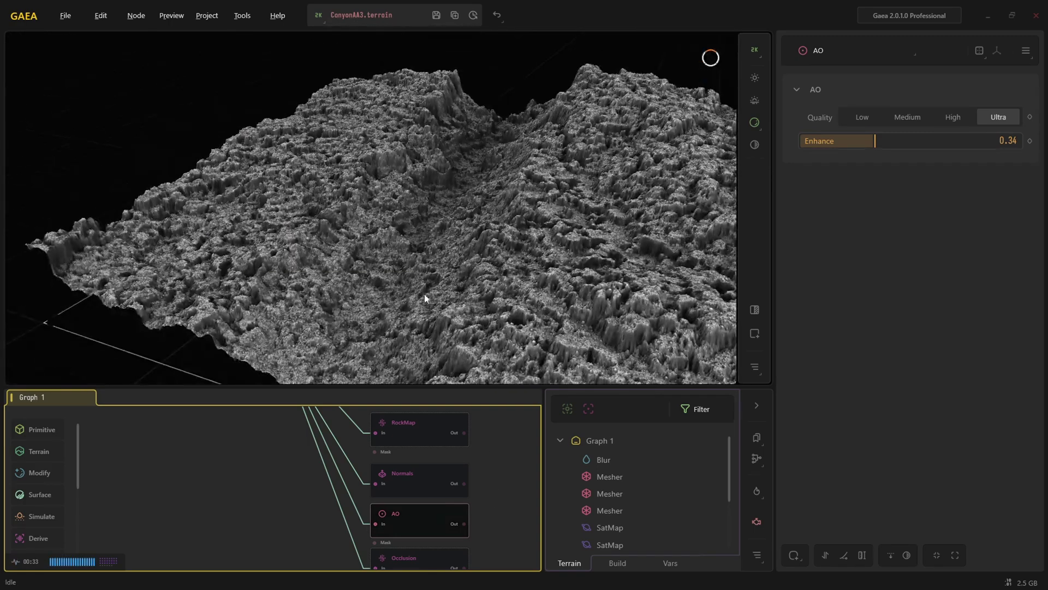
{"action": "middle_click_drag", "start_coordinate": [461, 509], "coordinate": [473, 438]}
{"action": "left_click", "coordinate": [411, 497]}
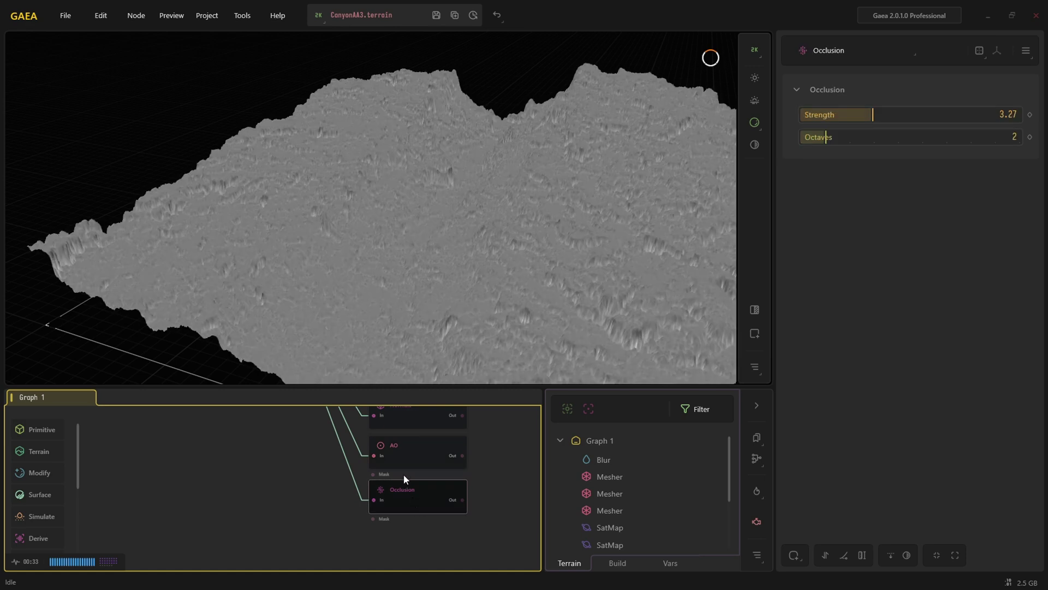
{"action": "mouse_move", "coordinate": [501, 319]}
{"action": "left_mouse_down"}
{"action": "mouse_move", "coordinate": [518, 310]}
{"action": "mouse_move", "coordinate": [493, 321]}
{"action": "left_mouse_up"}
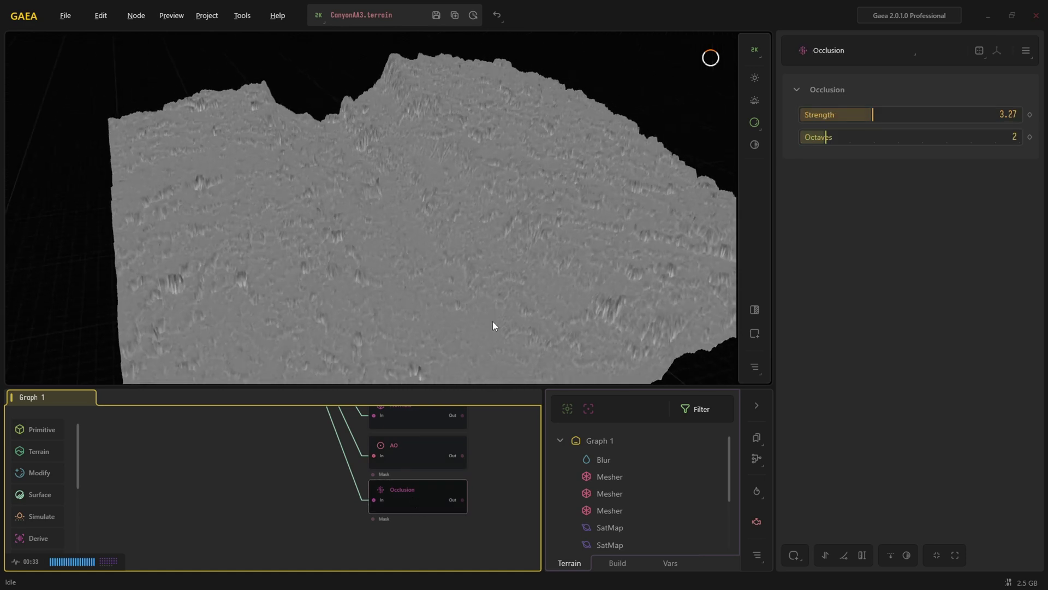
Return to the lower SatMap above RockMap and examine its colours across the canyon from several angles.
{"action": "left_click", "coordinate": [501, 485]}
{"action": "middle_click_drag", "start_coordinate": [509, 491], "coordinate": [473, 517]}
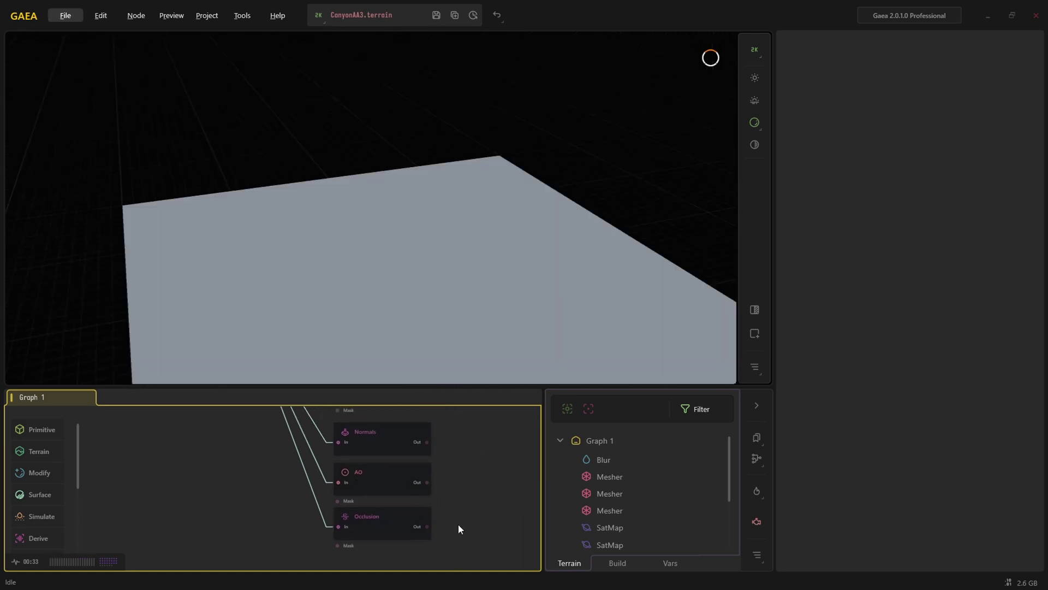
{"action": "middle_click_drag", "start_coordinate": [466, 464], "coordinate": [456, 555]}
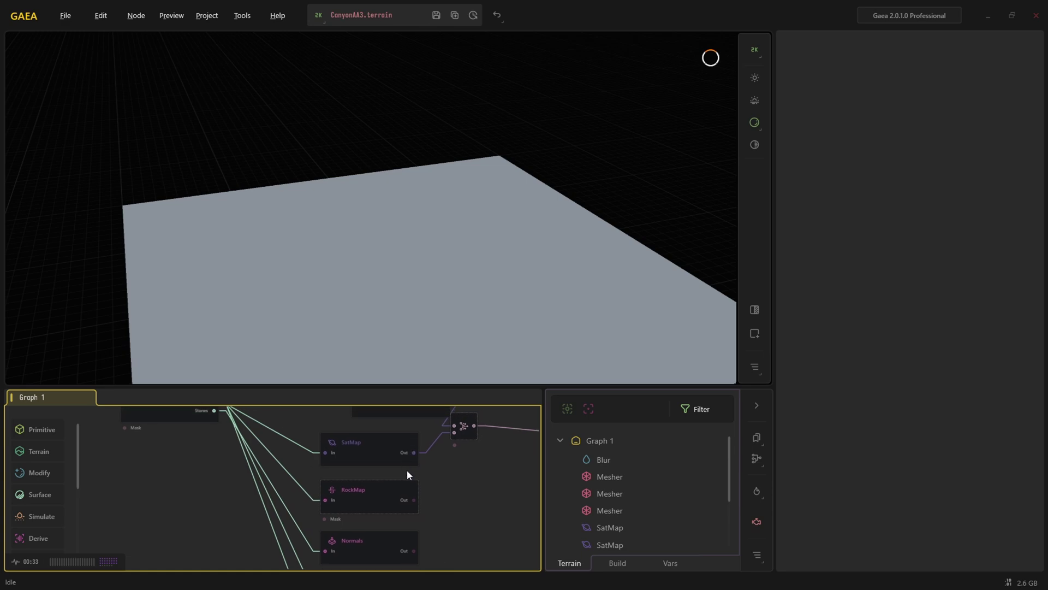
{"action": "left_click", "coordinate": [372, 442]}
{"action": "left_click_drag", "start_coordinate": [475, 306], "coordinate": [420, 301]}
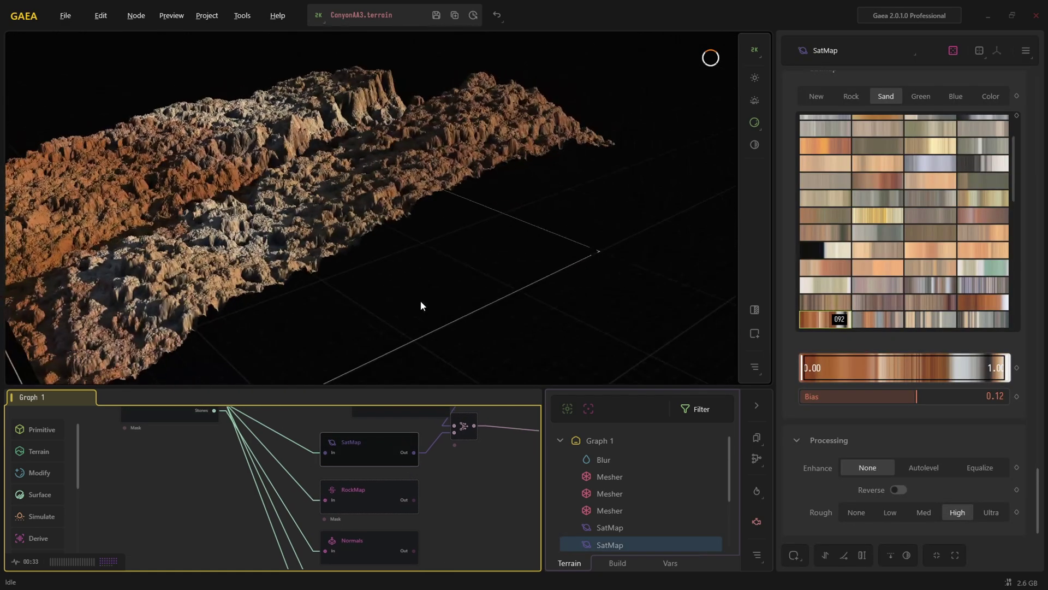
{"action": "left_click_drag", "start_coordinate": [391, 238], "coordinate": [391, 276]}
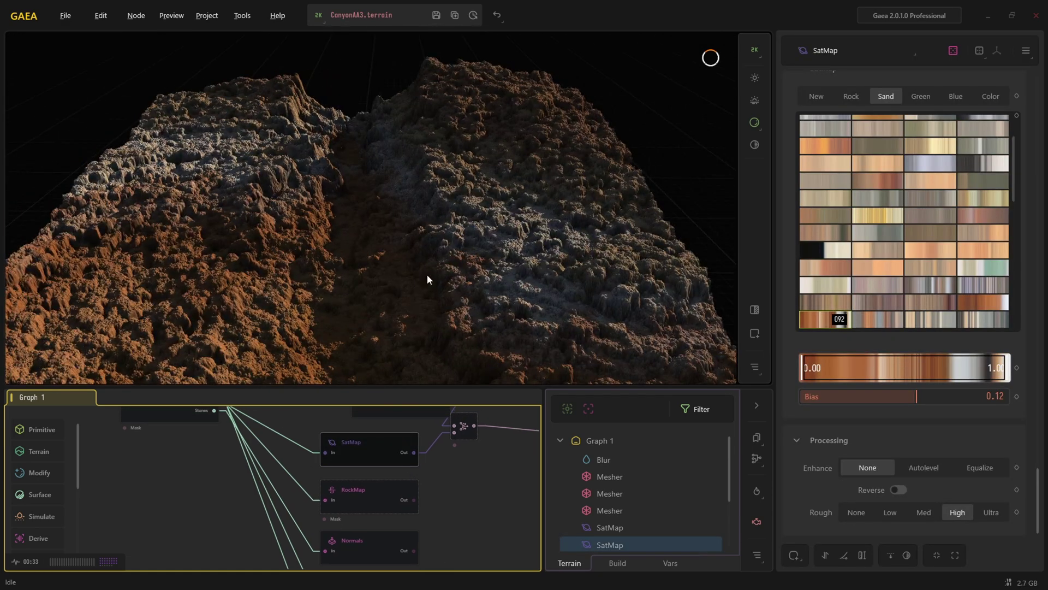
{"action": "scroll", "coordinate": [427, 276], "scroll_direction": "up", "scroll_amount": 3}
{"action": "left_click_drag", "start_coordinate": [426, 282], "coordinate": [410, 313]}
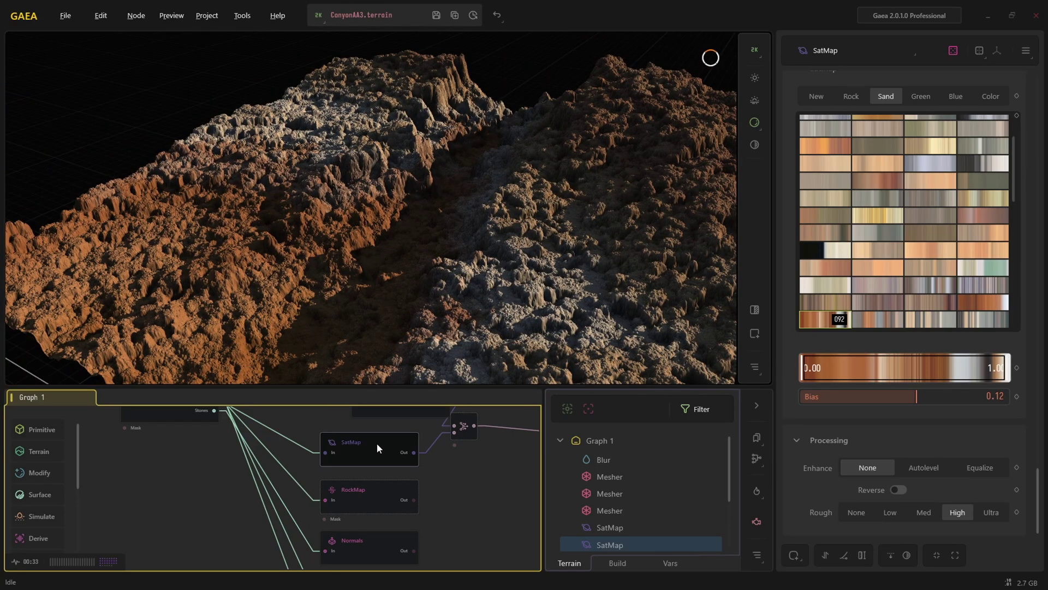
Switch to the RockMap node and back to the lower SatMap, and bring the Stones node and both SatMaps into view.
{"action": "left_click", "coordinate": [351, 494]}
{"action": "left_click", "coordinate": [353, 446]}
{"action": "left_click_drag", "start_coordinate": [441, 502], "coordinate": [452, 558]}
{"action": "left_click_drag", "start_coordinate": [467, 318], "coordinate": [443, 329]}
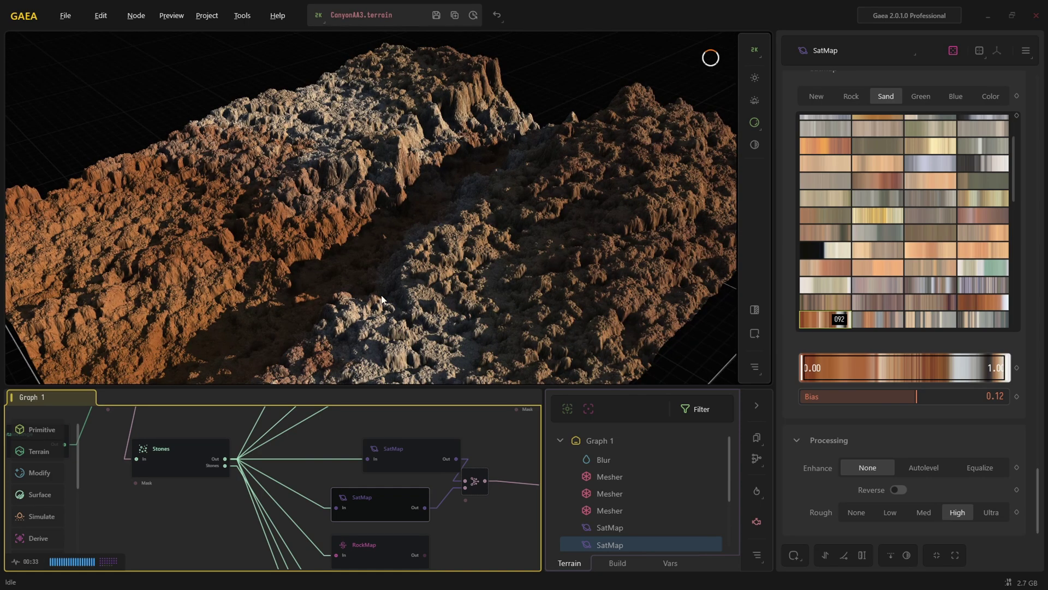
Compare how the lower SatMap's sand gradient reads on the canyon rocks up close and from a distance.
{"action": "scroll", "coordinate": [393, 287], "scroll_direction": "down", "scroll_amount": 5}
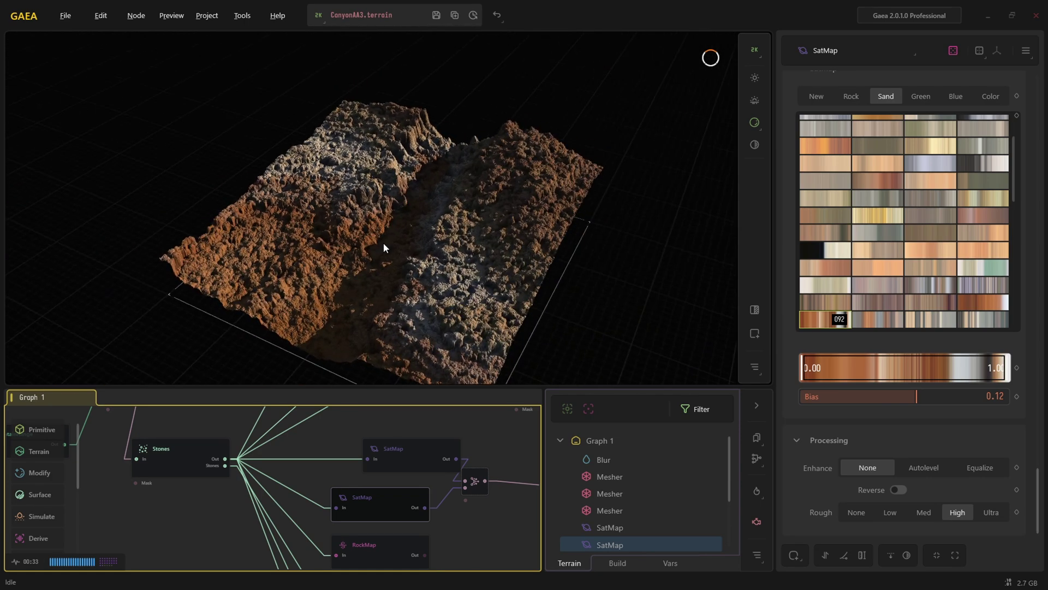
{"action": "scroll", "coordinate": [388, 242], "scroll_direction": "up", "scroll_amount": 3}
{"action": "scroll", "coordinate": [397, 286], "scroll_direction": "up", "scroll_amount": 5}
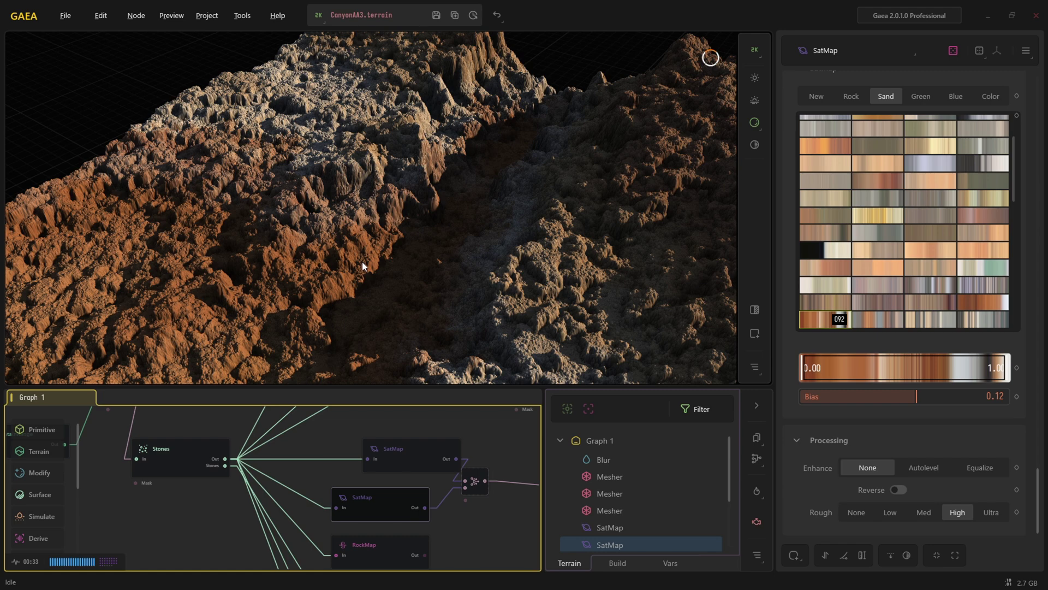
{"action": "scroll", "coordinate": [362, 261], "scroll_direction": "down", "scroll_amount": 5}
{"action": "scroll", "coordinate": [394, 299], "scroll_direction": "down", "scroll_amount": 5}
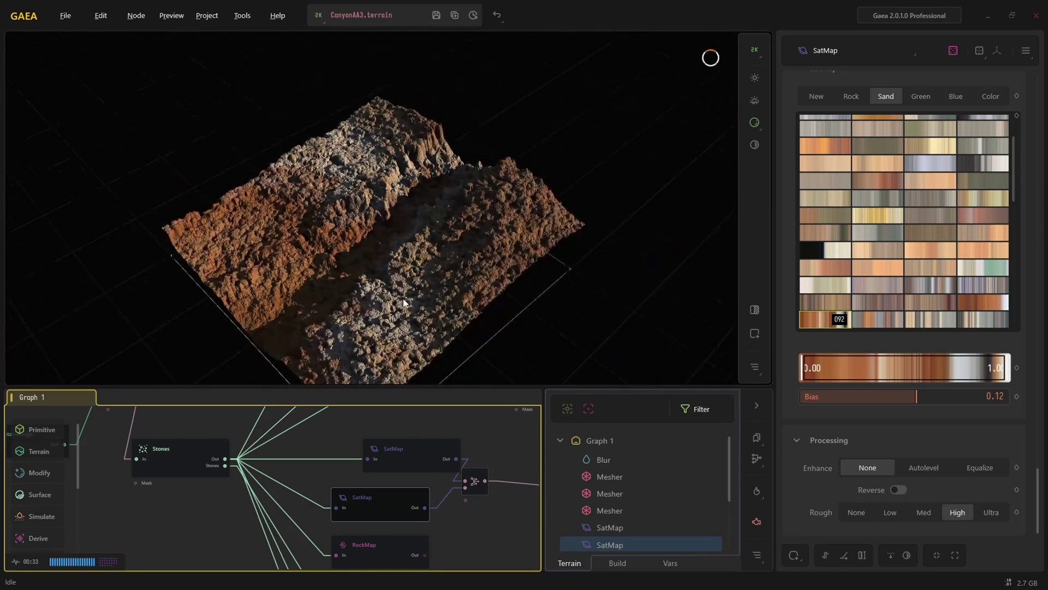
{"action": "left_click_drag", "start_coordinate": [380, 297], "coordinate": [414, 276]}
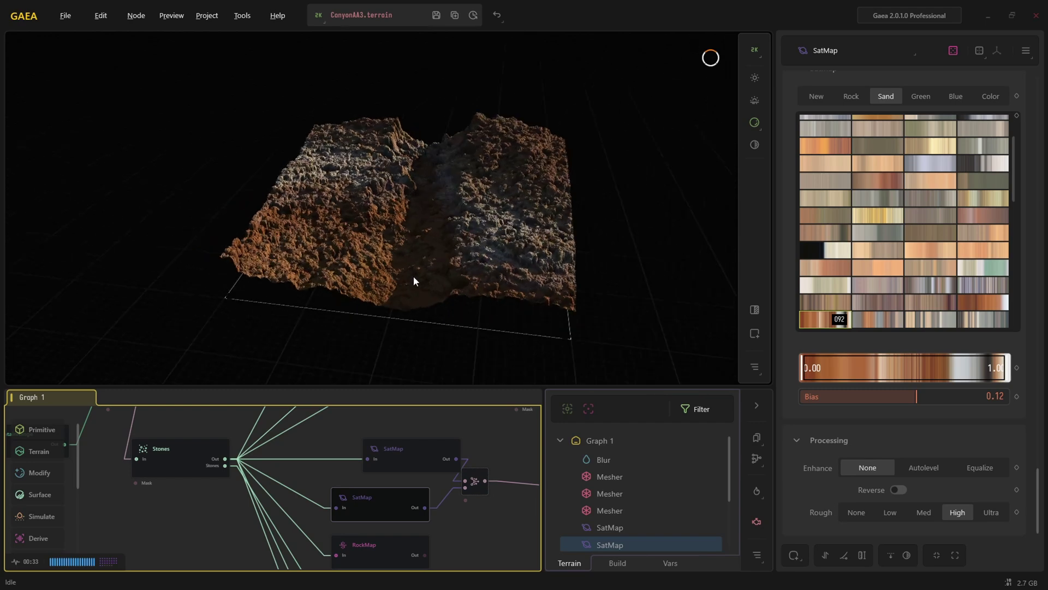
{"action": "scroll", "coordinate": [415, 272], "scroll_direction": "up", "scroll_amount": 5}
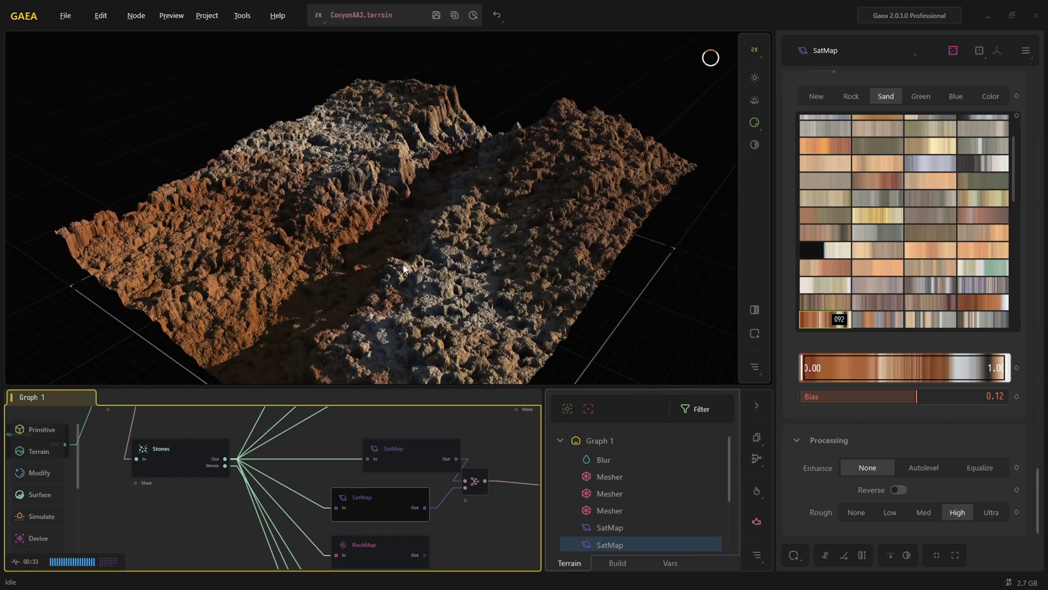
{"action": "scroll", "coordinate": [383, 258], "scroll_direction": "down", "scroll_amount": 3}
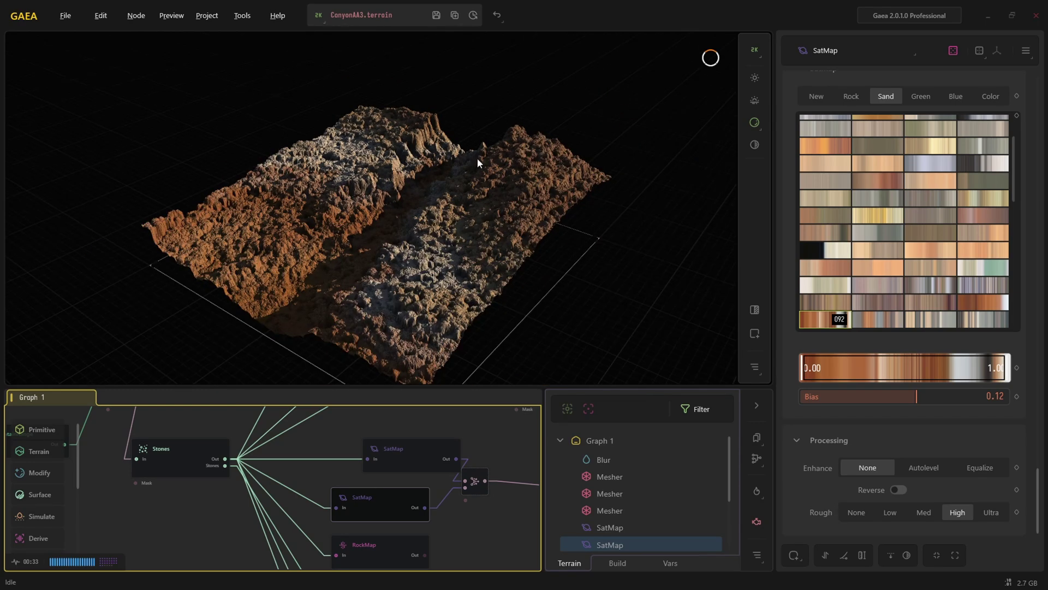
{"action": "mouse_move", "coordinate": [390, 292]}
{"action": "left_mouse_down"}
{"action": "mouse_move", "coordinate": [407, 293]}
{"action": "mouse_move", "coordinate": [390, 294]}
{"action": "left_mouse_up"}
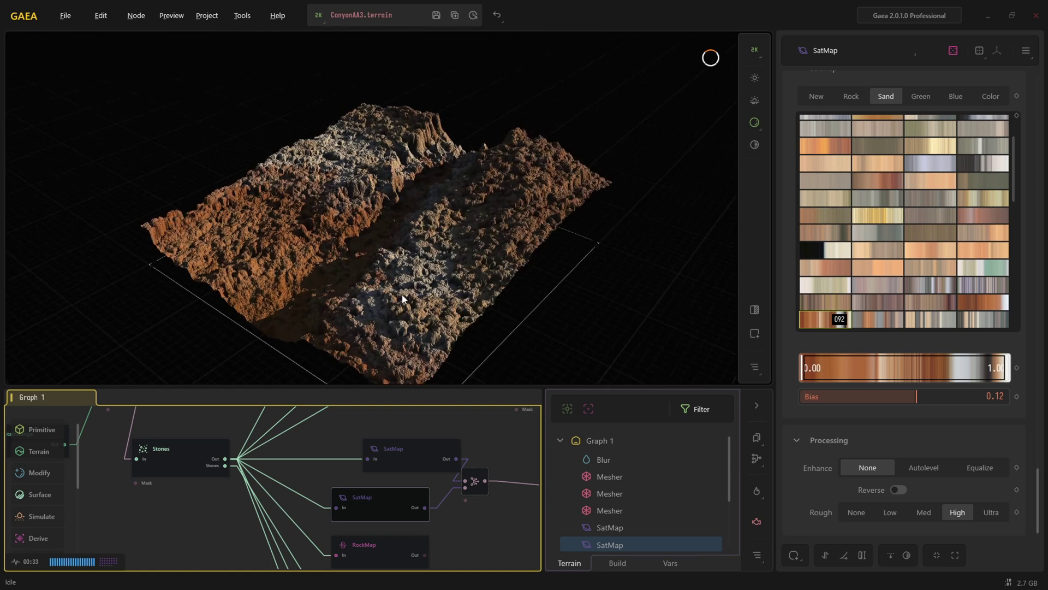
Examine the colour distribution of the lower SatMap along both canyon walls and the valley floor.
{"action": "scroll", "coordinate": [391, 284], "scroll_direction": "down", "scroll_amount": 3}
{"action": "middle_click_drag", "start_coordinate": [391, 282], "coordinate": [424, 280]}
{"action": "left_click_drag", "start_coordinate": [423, 280], "coordinate": [440, 252]}
{"action": "scroll", "coordinate": [431, 284], "scroll_direction": "up", "scroll_amount": 4}
{"action": "scroll", "coordinate": [440, 281], "scroll_direction": "down", "scroll_amount": 3}
{"action": "scroll", "coordinate": [439, 280], "scroll_direction": "up", "scroll_amount": 4}
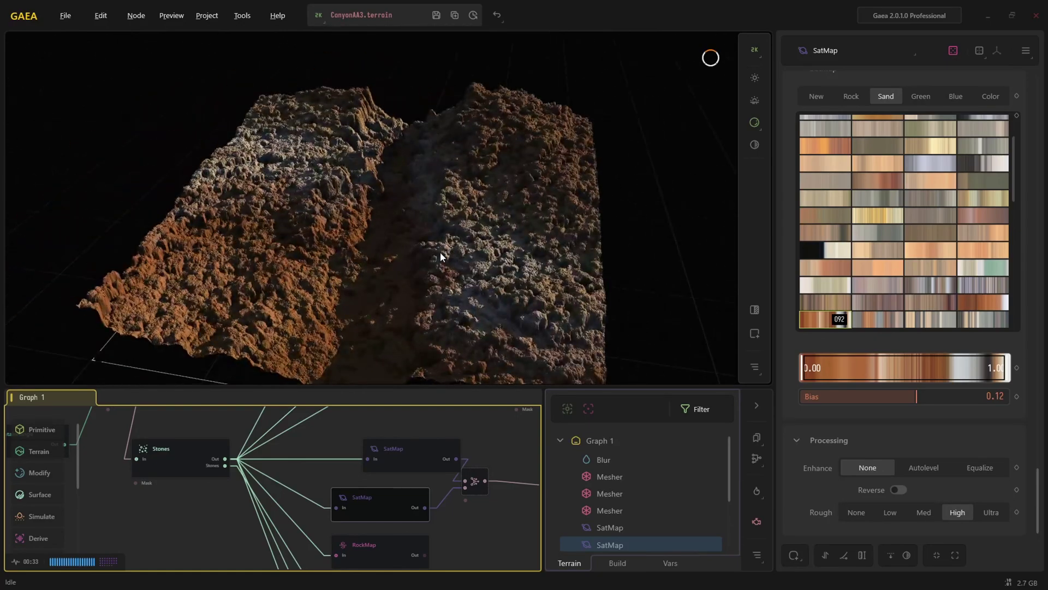
{"action": "scroll", "coordinate": [424, 269], "scroll_direction": "down", "scroll_amount": 3}
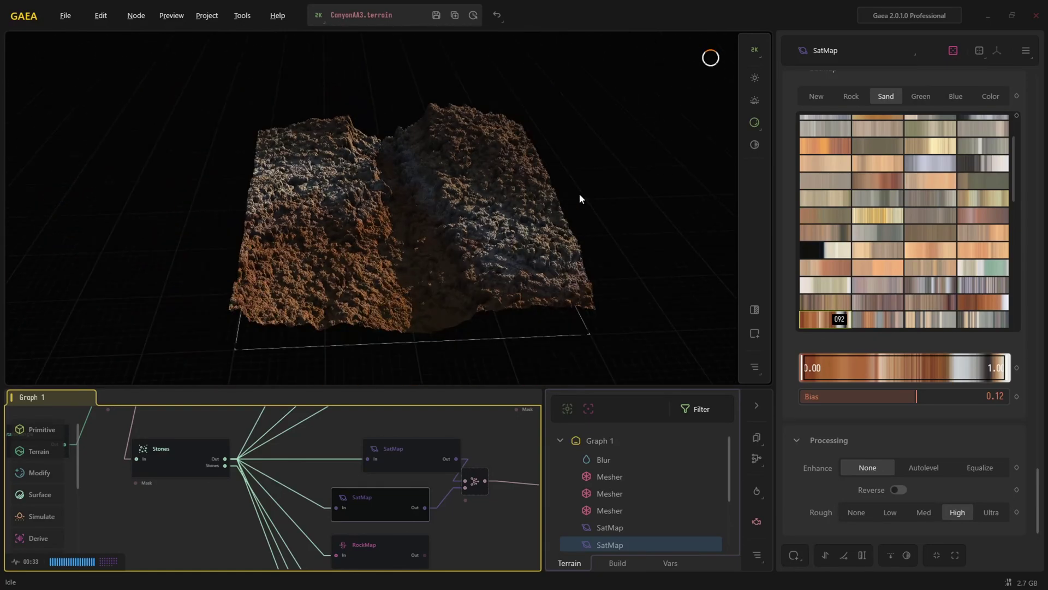
{"action": "left_click_drag", "start_coordinate": [540, 177], "coordinate": [375, 300]}
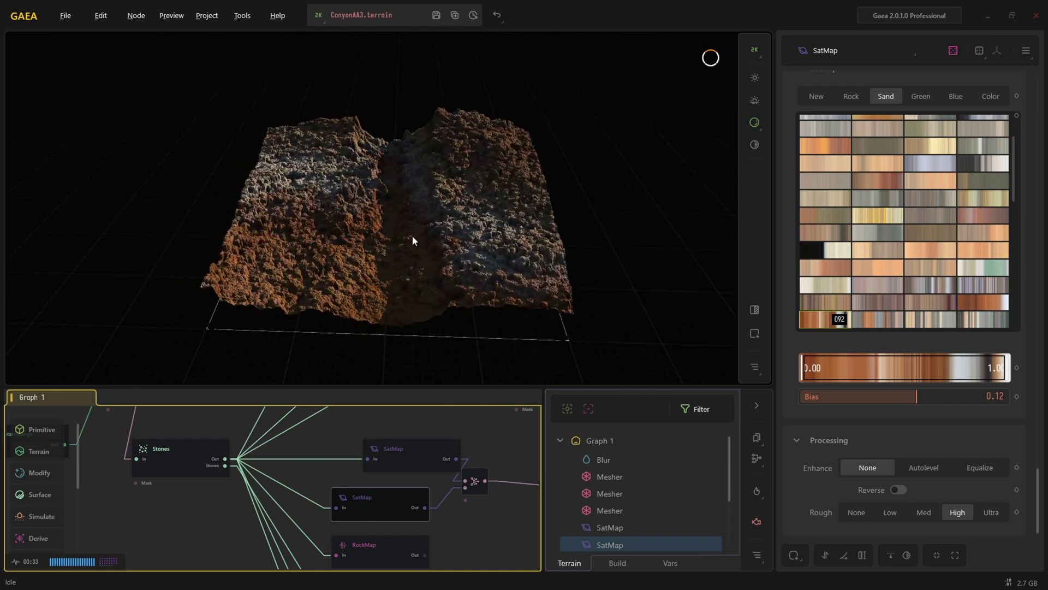
{"action": "left_click_drag", "start_coordinate": [419, 189], "coordinate": [374, 185]}
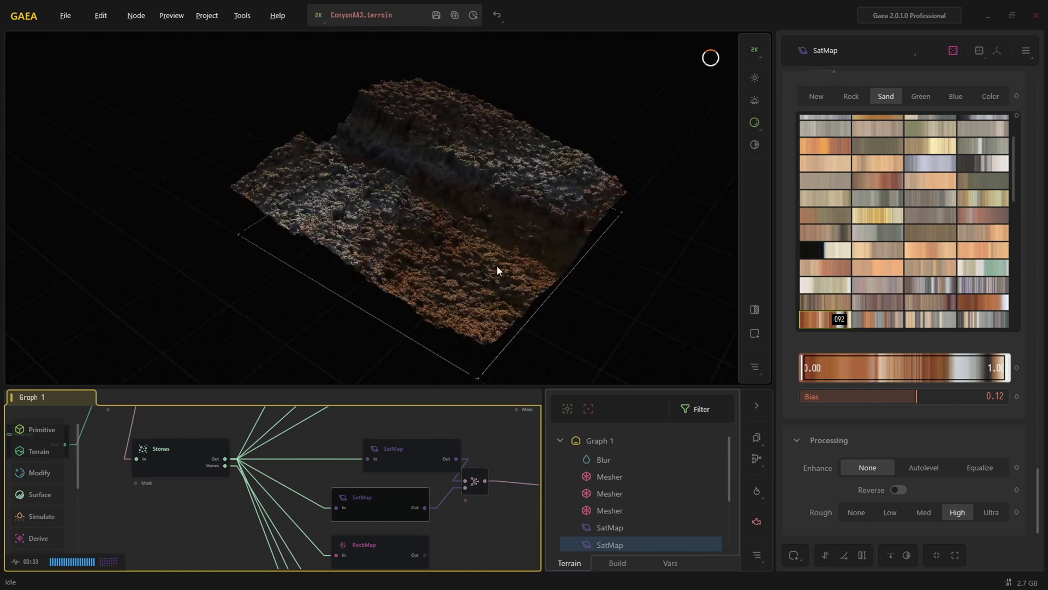
{"action": "left_click_drag", "start_coordinate": [497, 270], "coordinate": [446, 261]}
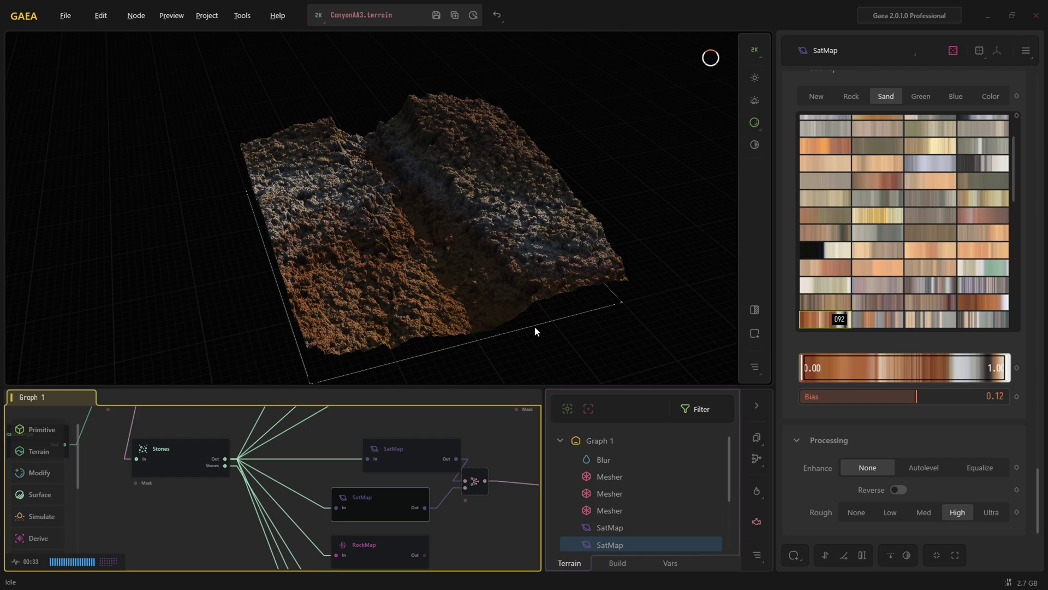
{"action": "left_click_drag", "start_coordinate": [535, 326], "coordinate": [447, 288]}
Review the whole coloured canyon terrain from far away, then closely from the front.
{"action": "scroll", "coordinate": [448, 287], "scroll_direction": "down", "scroll_amount": 3}
{"action": "left_click_drag", "start_coordinate": [478, 214], "coordinate": [435, 262]}
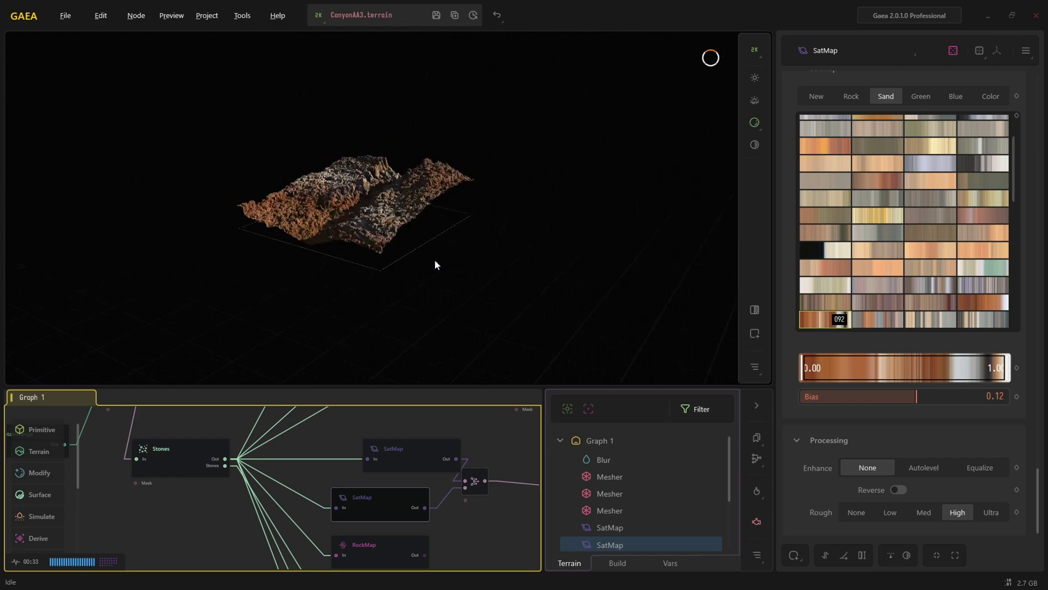
{"action": "scroll", "coordinate": [416, 244], "scroll_direction": "up", "scroll_amount": 6}
{"action": "left_click_drag", "start_coordinate": [445, 209], "coordinate": [428, 235]}
{"action": "scroll", "coordinate": [451, 271], "scroll_direction": "down", "scroll_amount": 5}
{"action": "scroll", "coordinate": [411, 228], "scroll_direction": "up", "scroll_amount": 6}
{"action": "scroll", "coordinate": [412, 226], "scroll_direction": "down", "scroll_amount": 5}
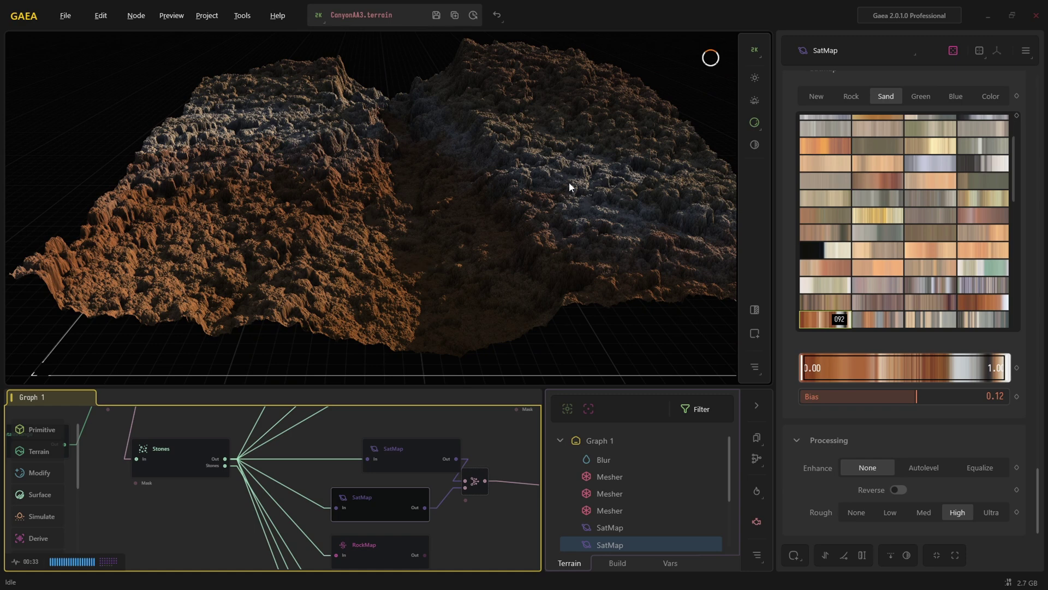
{"action": "scroll", "coordinate": [374, 220], "scroll_direction": "down", "scroll_amount": 3}
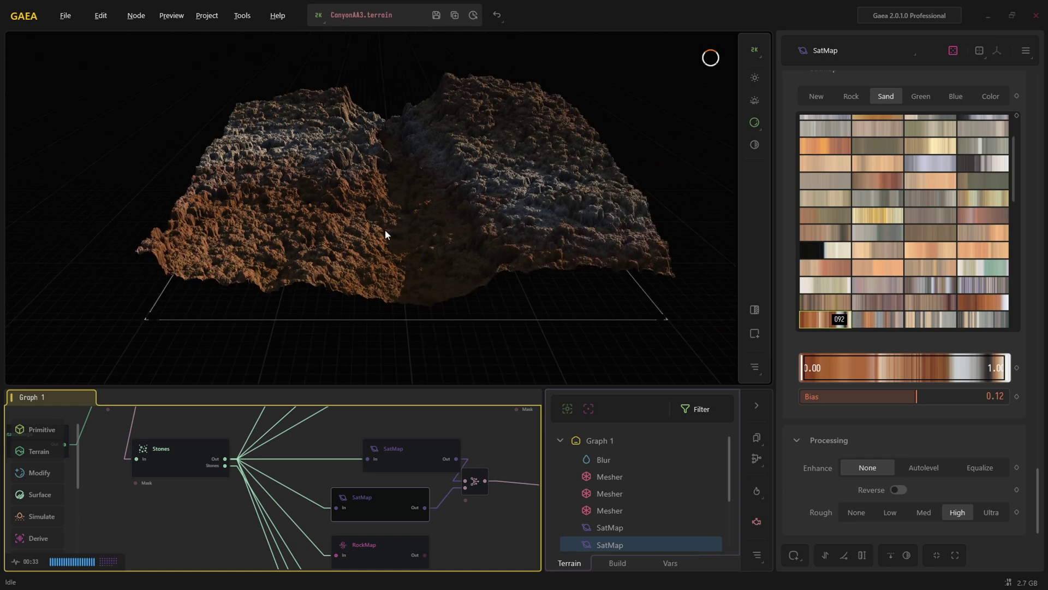
Examine how the lower SatMap's sand colours sit on the canyon slopes and valley floor, from several angles and distances.
{"action": "scroll", "coordinate": [385, 231], "scroll_direction": "up", "scroll_amount": 4}
{"action": "left_click_drag", "start_coordinate": [376, 181], "coordinate": [405, 221]}
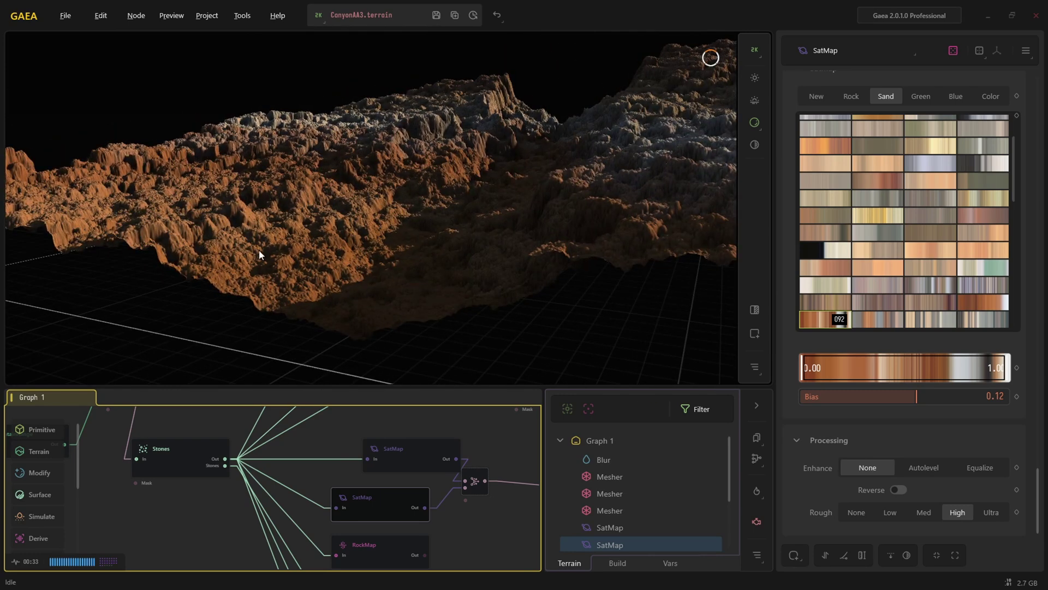
{"action": "scroll", "coordinate": [376, 293], "scroll_direction": "down", "scroll_amount": 4}
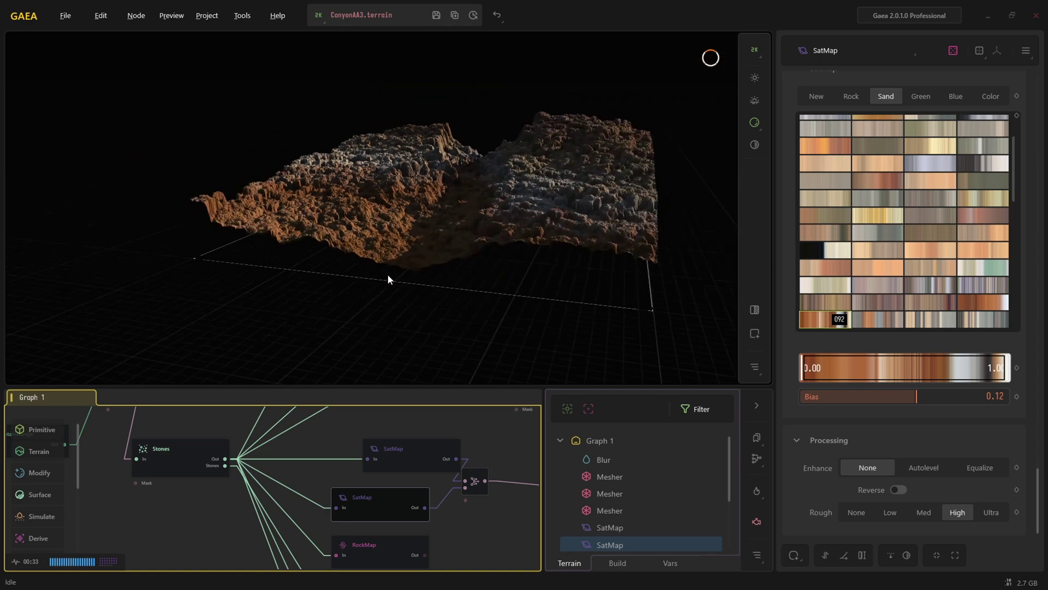
{"action": "scroll", "coordinate": [392, 232], "scroll_direction": "up", "scroll_amount": 5}
{"action": "scroll", "coordinate": [392, 259], "scroll_direction": "down", "scroll_amount": 4}
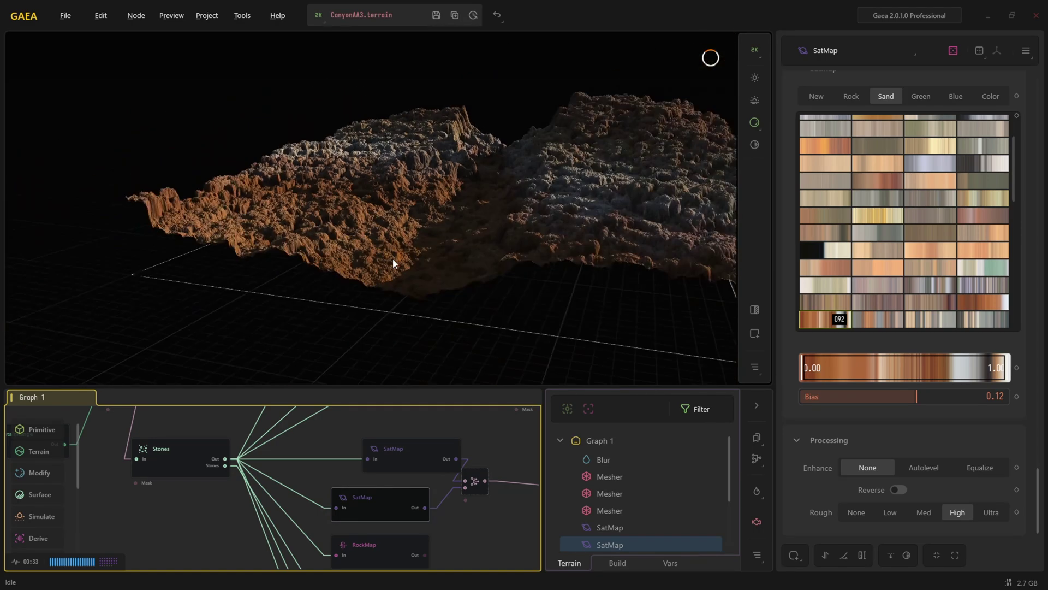
{"action": "scroll", "coordinate": [386, 277], "scroll_direction": "up", "scroll_amount": 4}
{"action": "scroll", "coordinate": [382, 305], "scroll_direction": "down", "scroll_amount": 2}
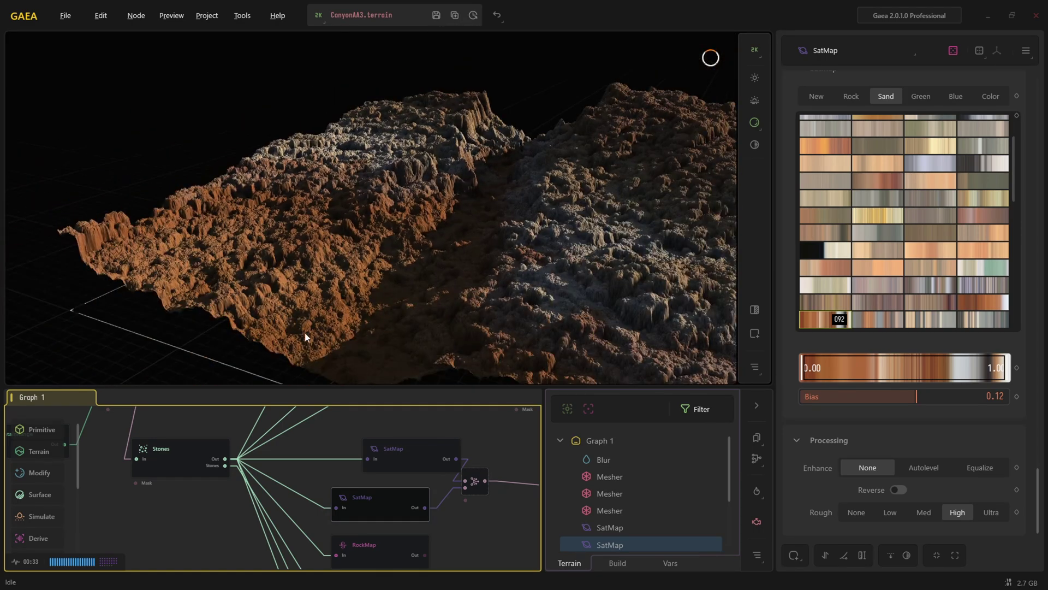
{"action": "scroll", "coordinate": [383, 306], "scroll_direction": "up", "scroll_amount": 1}
{"action": "scroll", "coordinate": [349, 299], "scroll_direction": "up", "scroll_amount": 3}
{"action": "scroll", "coordinate": [381, 281], "scroll_direction": "down", "scroll_amount": 3}
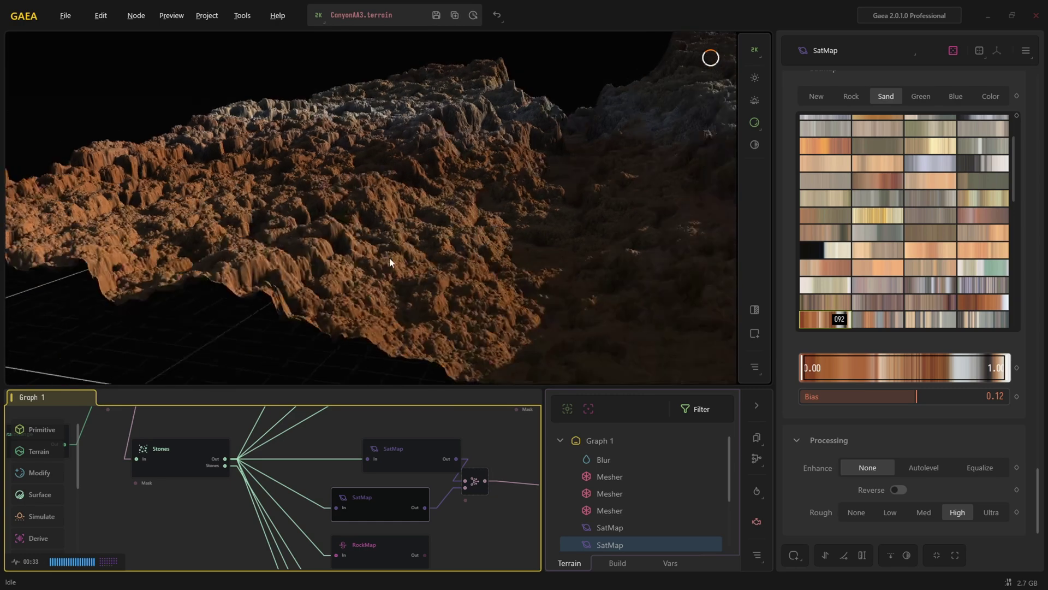
{"action": "scroll", "coordinate": [421, 286], "scroll_direction": "up", "scroll_amount": 1}
{"action": "scroll", "coordinate": [424, 280], "scroll_direction": "down", "scroll_amount": 4}
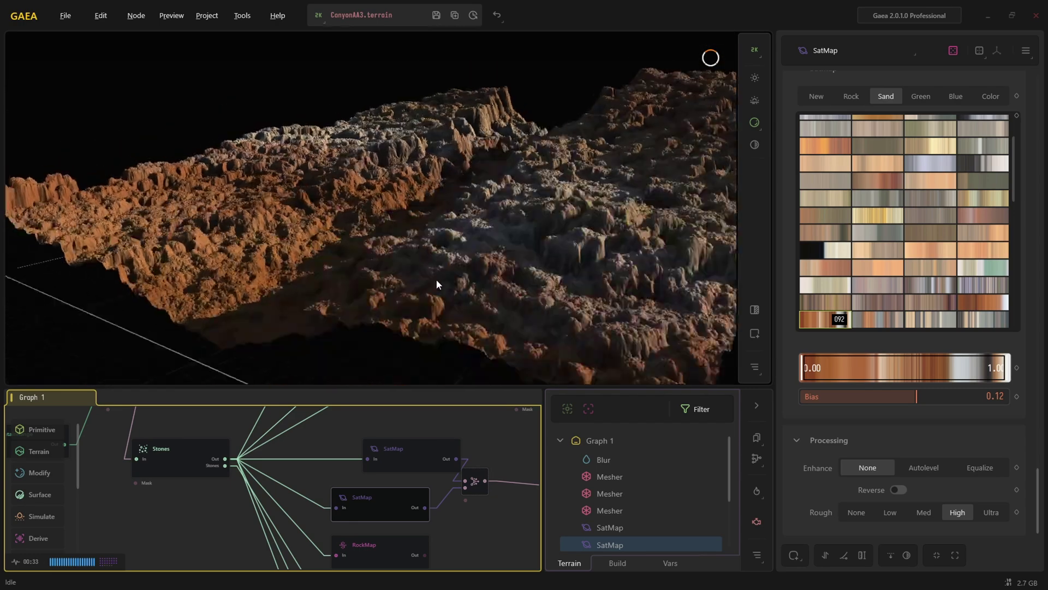
{"action": "scroll", "coordinate": [362, 253], "scroll_direction": "up", "scroll_amount": 4}
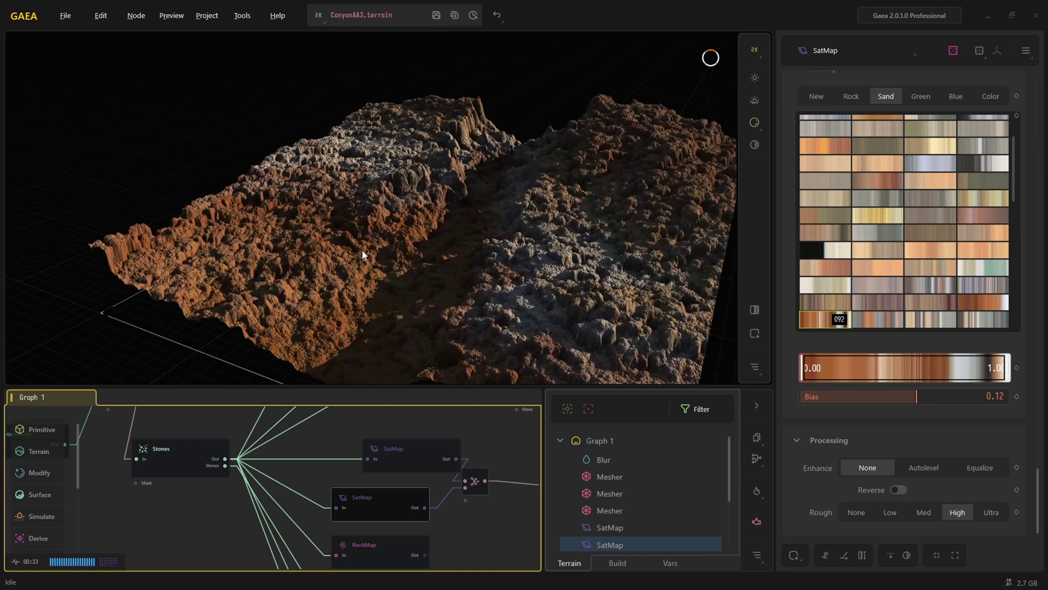
{"action": "scroll", "coordinate": [316, 239], "scroll_direction": "down", "scroll_amount": 4}
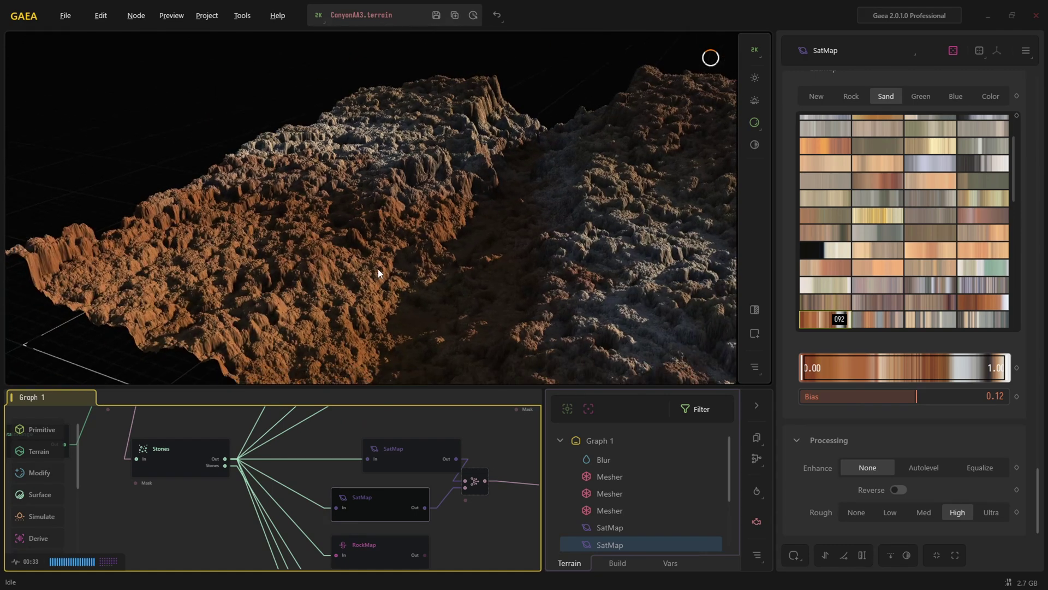
{"action": "scroll", "coordinate": [487, 358], "scroll_direction": "down", "scroll_amount": 2}
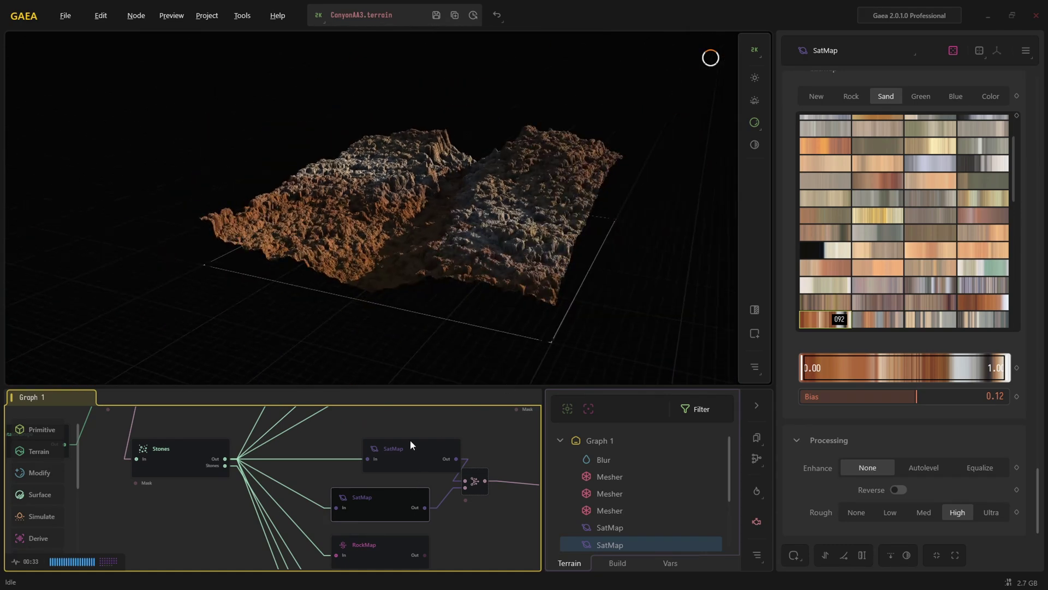
Select the RockMap node and examine its black-and-white mask over the terrain, up close and from a distance.
{"action": "middle_click_drag", "start_coordinate": [397, 524], "coordinate": [408, 446]}
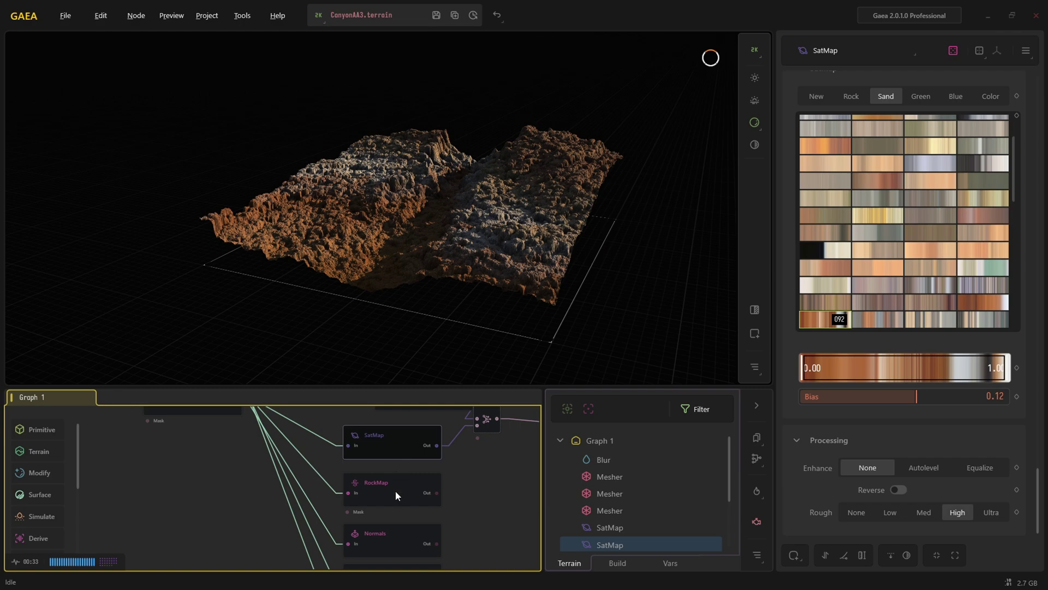
{"action": "left_click", "coordinate": [394, 498]}
{"action": "left_click_drag", "start_coordinate": [431, 345], "coordinate": [397, 504]}
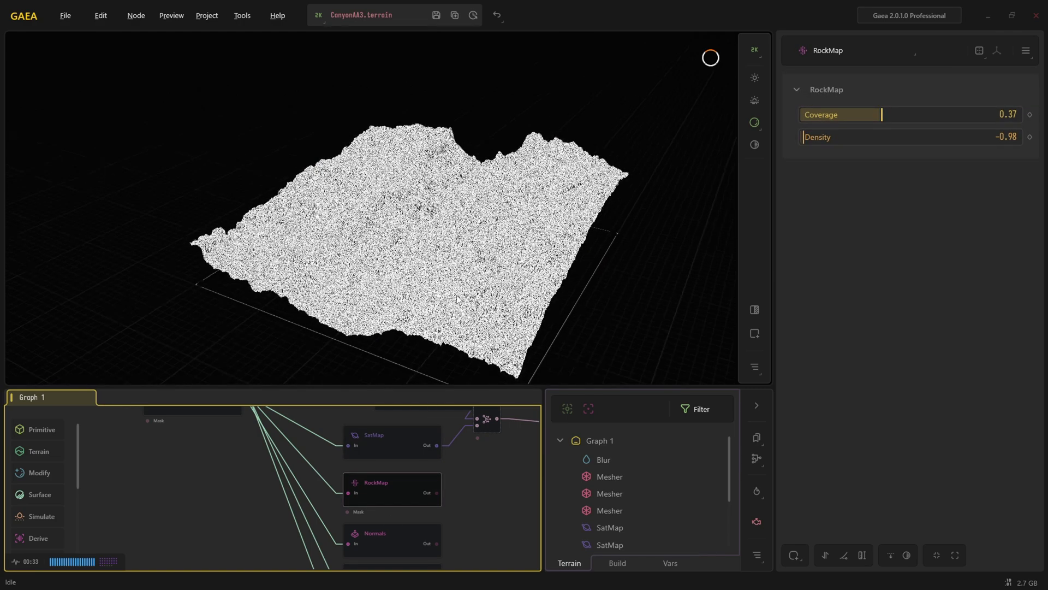
{"action": "scroll", "coordinate": [463, 260], "scroll_direction": "up", "scroll_amount": 6}
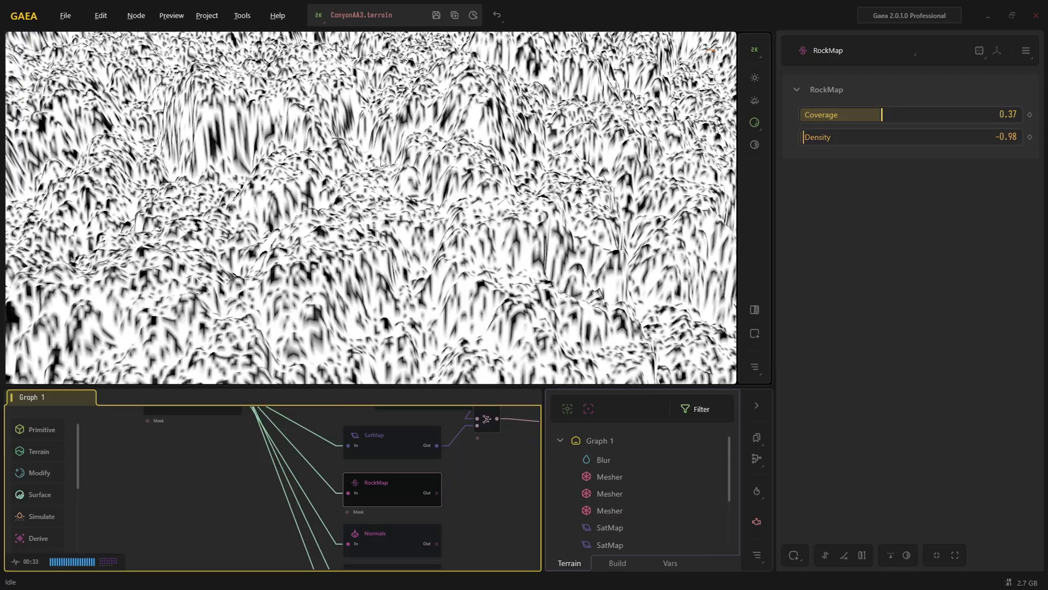
{"action": "scroll", "coordinate": [384, 164], "scroll_direction": "down", "scroll_amount": 6}
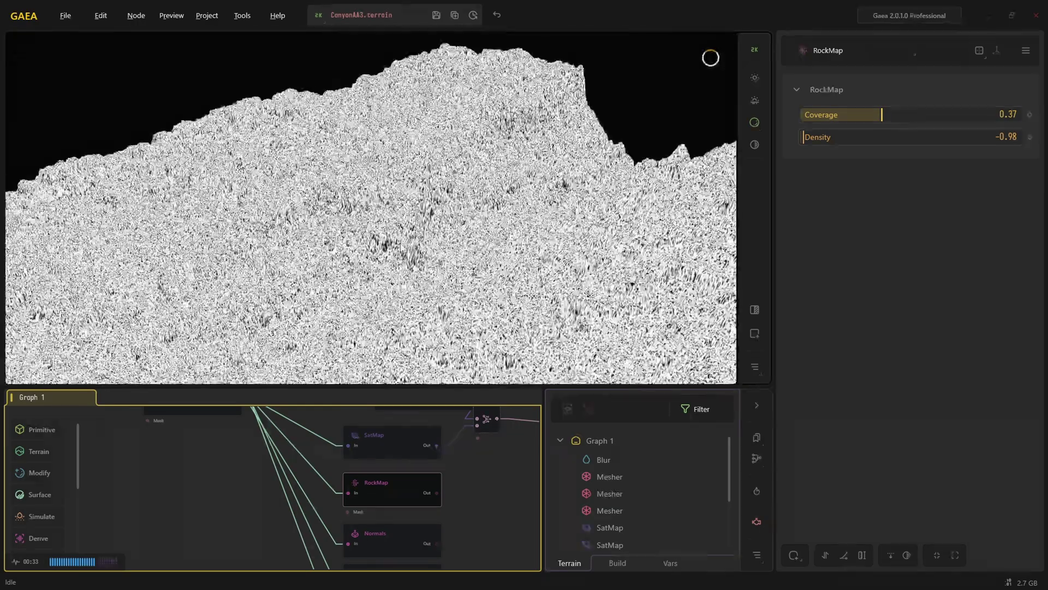
{"action": "scroll", "coordinate": [359, 249], "scroll_direction": "up", "scroll_amount": 5}
{"action": "scroll", "coordinate": [388, 257], "scroll_direction": "down", "scroll_amount": 4}
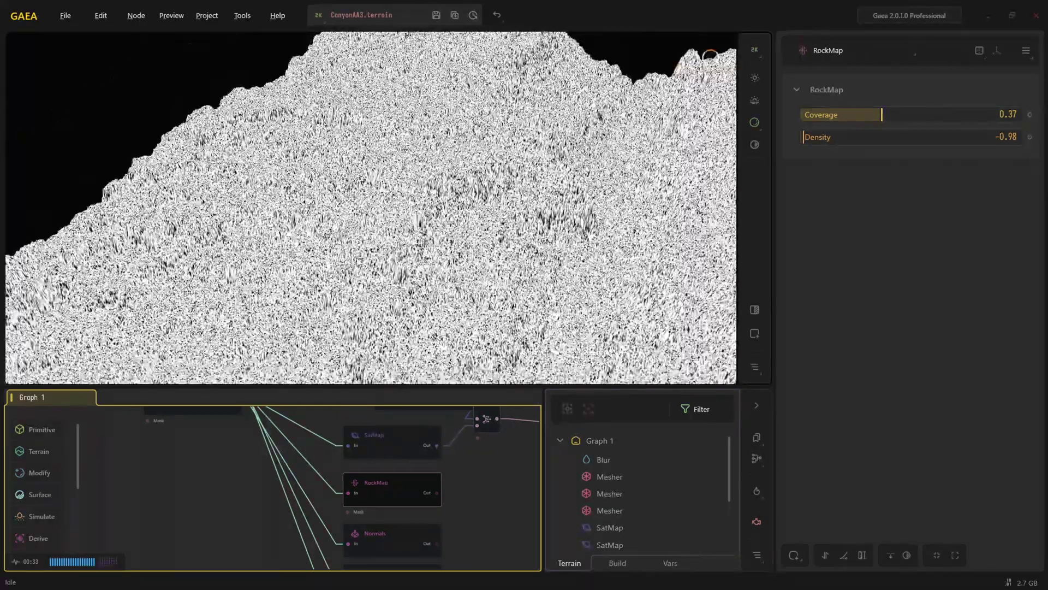
{"action": "right_click_drag", "start_coordinate": [374, 172], "coordinate": [396, 273]}
{"action": "left_click_drag", "start_coordinate": [396, 273], "coordinate": [350, 262]}
Select the upper SatMap feeding the combine node and set its Enhance option to Equalize.
{"action": "middle_click_drag", "start_coordinate": [364, 437], "coordinate": [353, 519]}
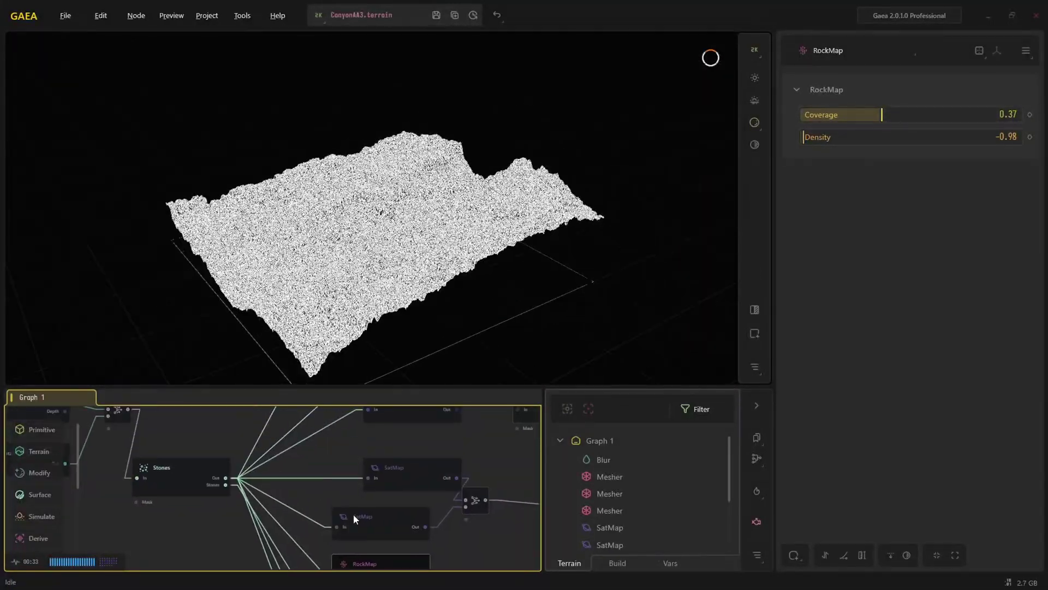
{"action": "left_click", "coordinate": [390, 525]}
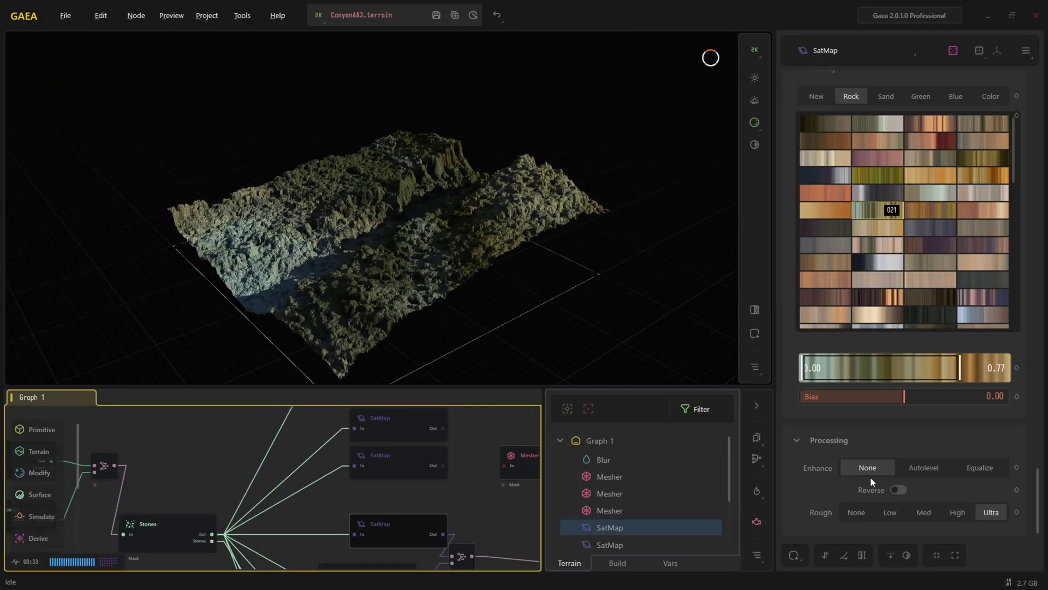
{"action": "left_click", "coordinate": [986, 469]}
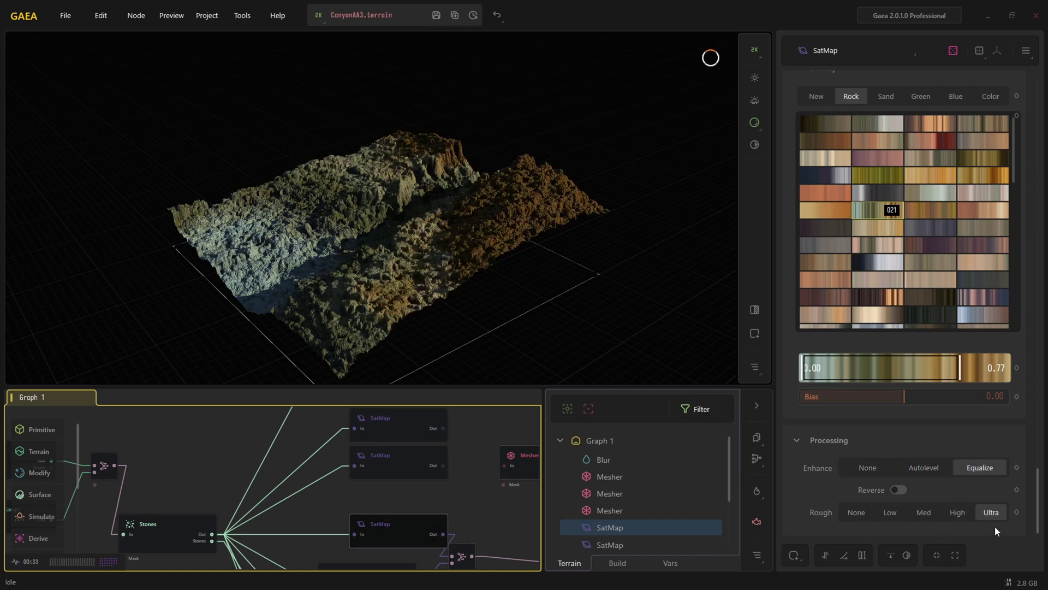
{"action": "left_click_drag", "start_coordinate": [459, 306], "coordinate": [541, 365]}
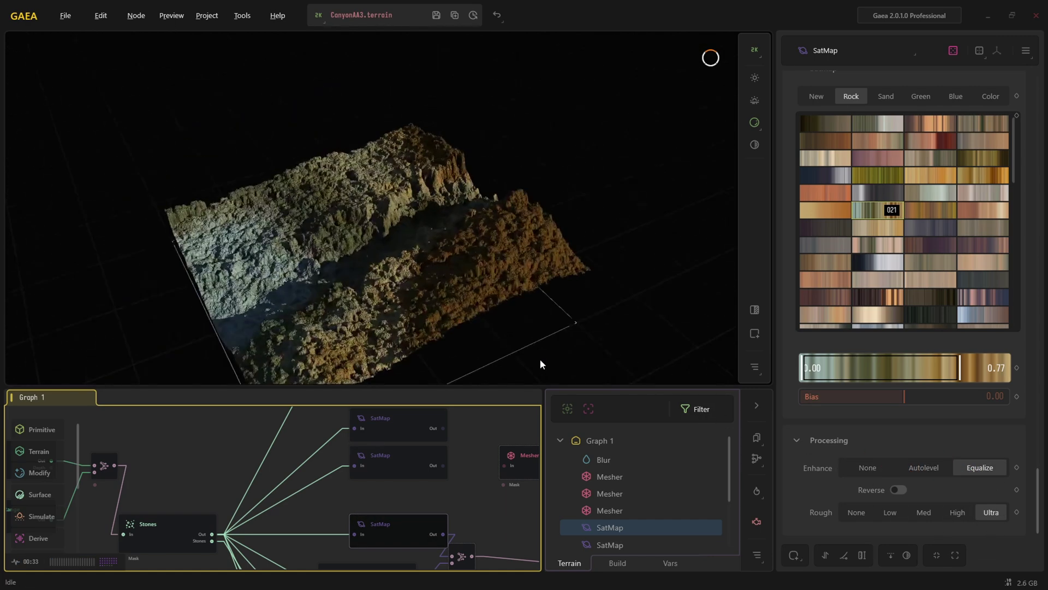
Try the SatMap's Rough option at None in a close-up of the rocks, and set it back to Ultra.
{"action": "left_click", "coordinate": [855, 513]}
{"action": "scroll", "coordinate": [406, 277], "scroll_direction": "up", "scroll_amount": 6}
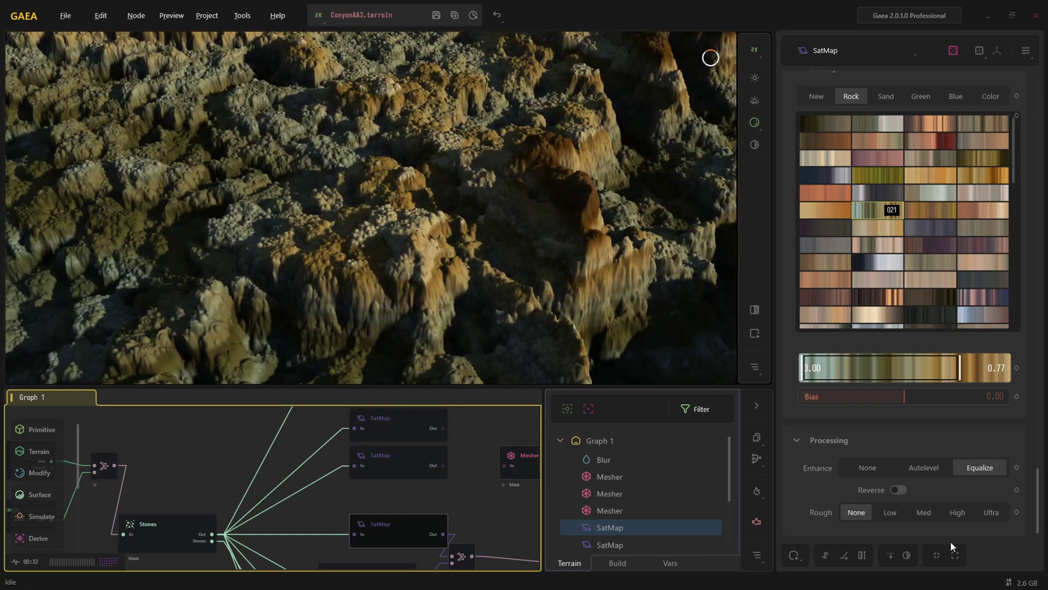
{"action": "left_click", "coordinate": [991, 513]}
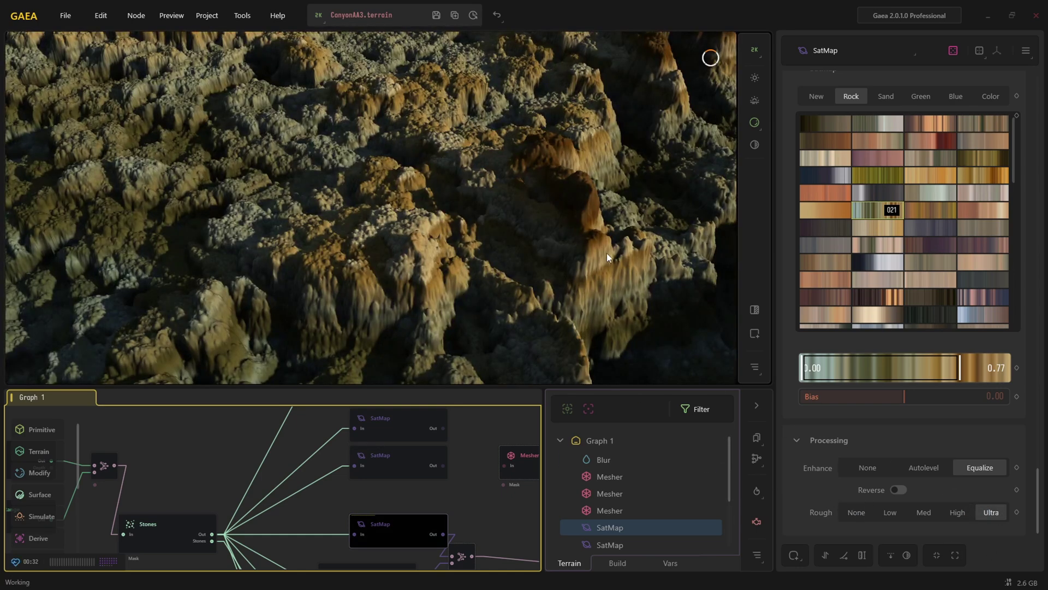
Examine the equalized SatMap colours over the whole canyon from a distance and from different angles.
{"action": "scroll", "coordinate": [575, 309], "scroll_direction": "down", "scroll_amount": 8}
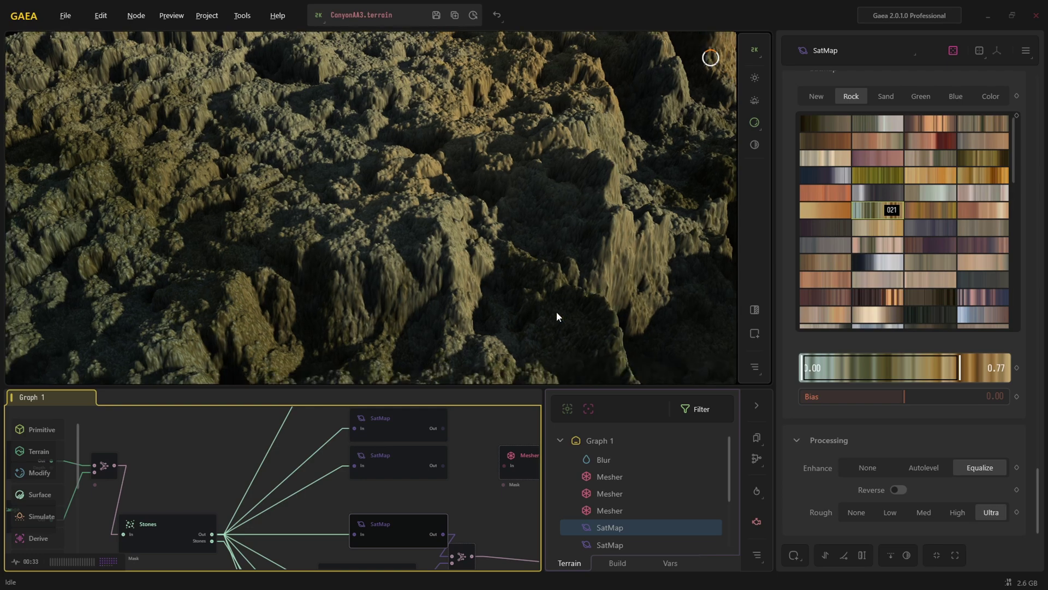
{"action": "left_click_drag", "start_coordinate": [456, 329], "coordinate": [540, 299]}
{"action": "middle_click_drag", "start_coordinate": [540, 299], "coordinate": [518, 297]}
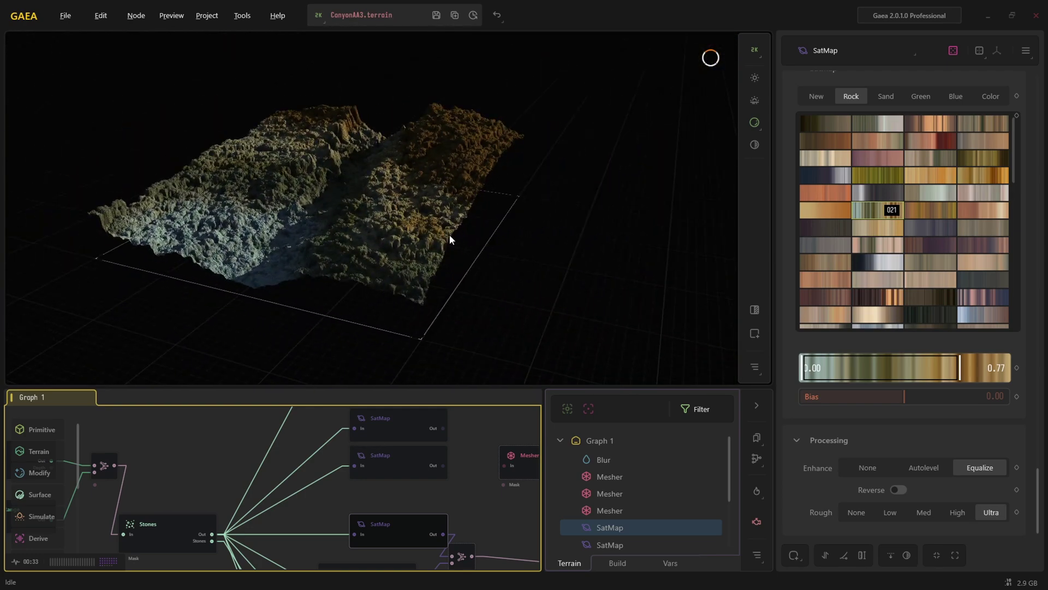
{"action": "scroll", "coordinate": [440, 249], "scroll_direction": "up", "scroll_amount": 5}
{"action": "left_click_drag", "start_coordinate": [451, 253], "coordinate": [472, 281]}
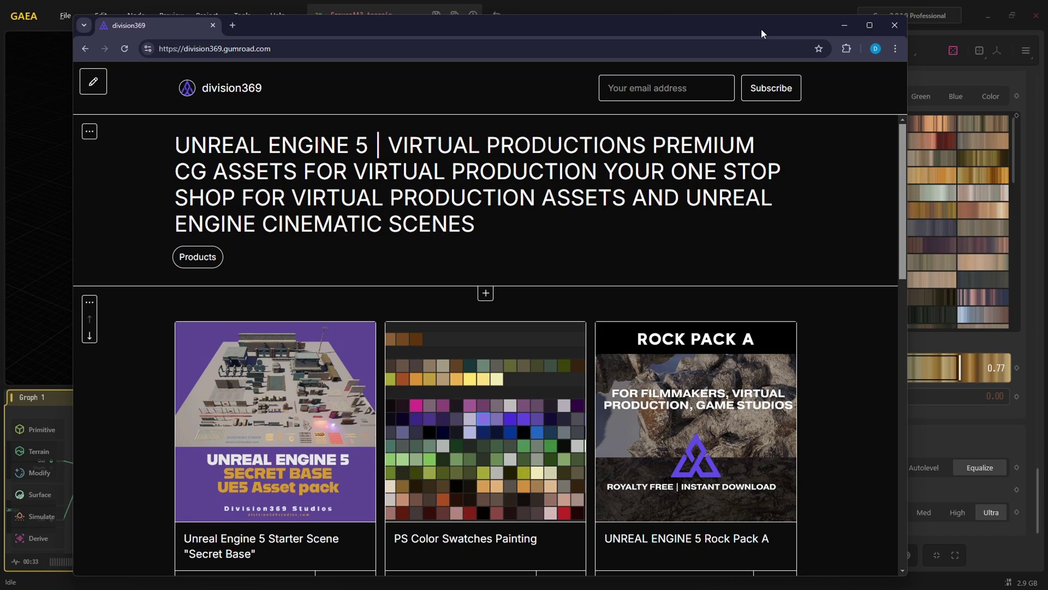
Enlarge the browser window with the division369 Gumroad store, browse its terrain packs and view the 3 Unique Terrains product page.
{"action": "double_click", "coordinate": [762, 30]}
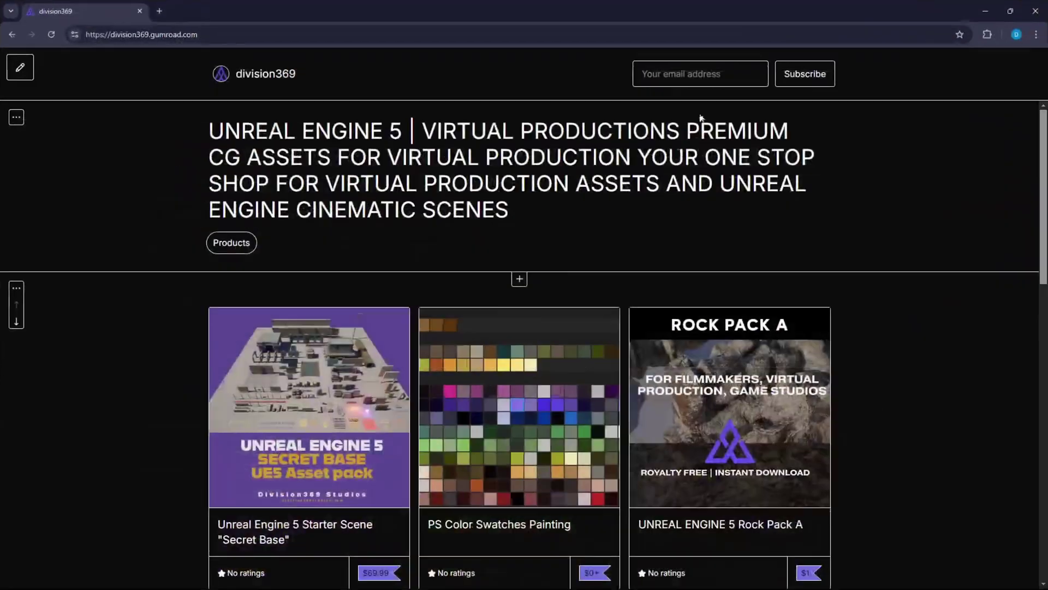
{"action": "scroll", "coordinate": [598, 249], "scroll_direction": "down", "scroll_amount": 8}
{"action": "scroll", "coordinate": [582, 320], "scroll_direction": "down", "scroll_amount": 3}
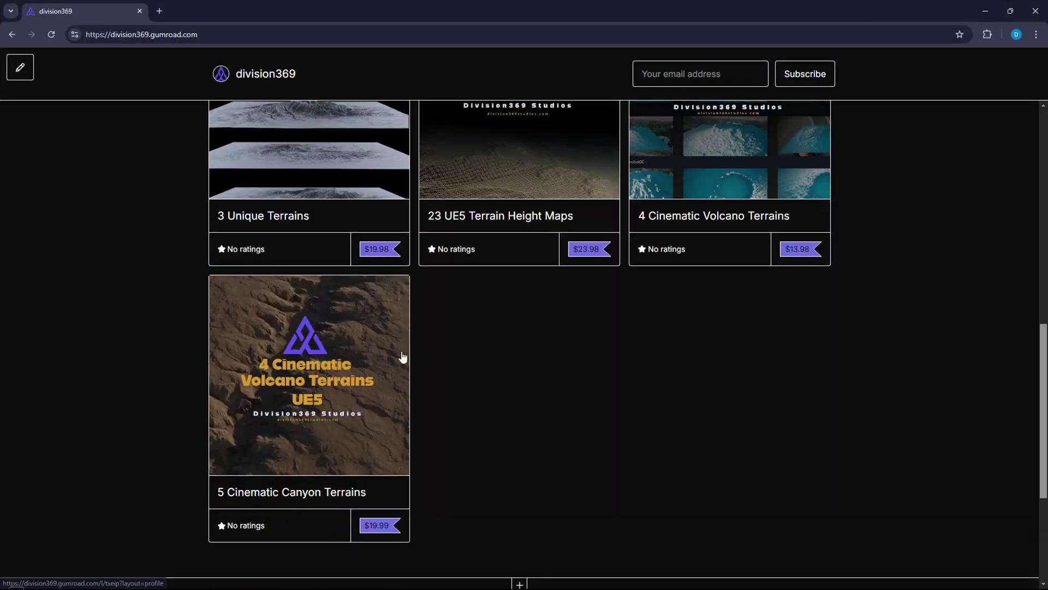
{"action": "scroll", "coordinate": [311, 222], "scroll_direction": "up", "scroll_amount": 1}
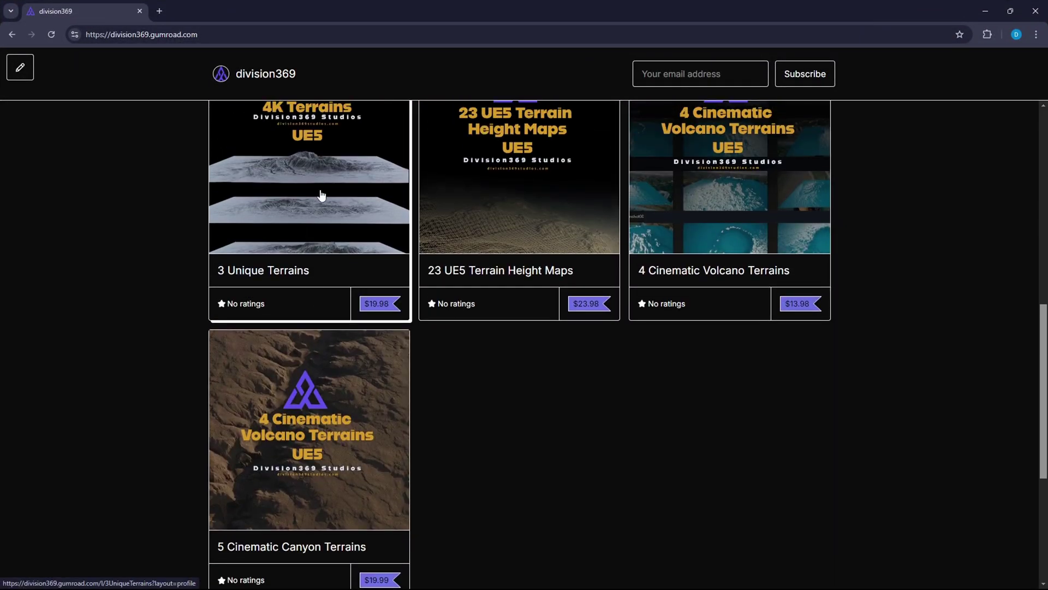
{"action": "left_click", "coordinate": [303, 221]}
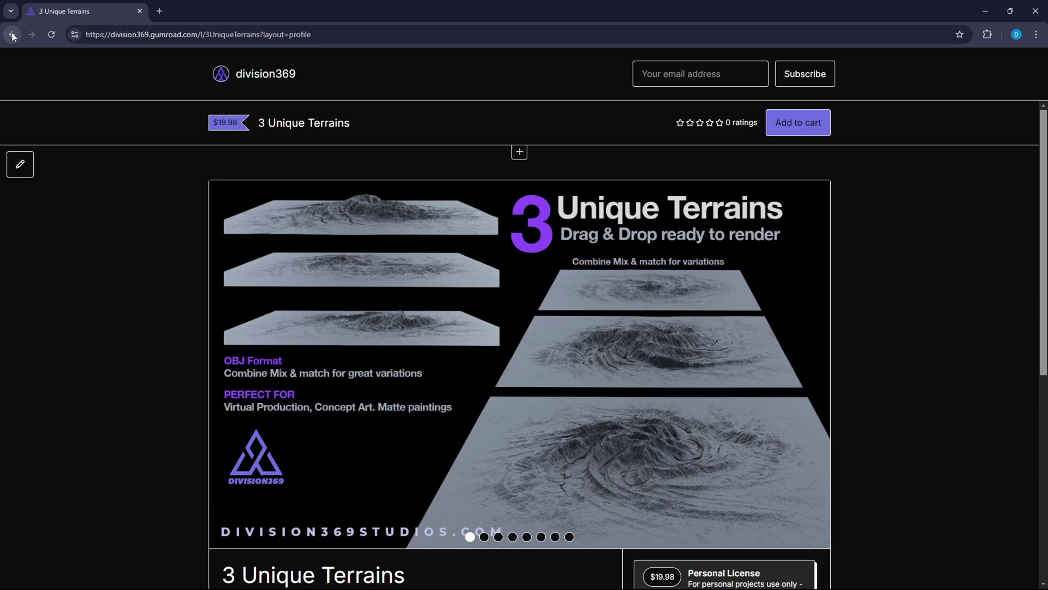
{"action": "left_click", "coordinate": [14, 41]}
Open the 5 Cinematic Canyon Terrains product page and review its description and preview images.
{"action": "left_click", "coordinate": [354, 407]}
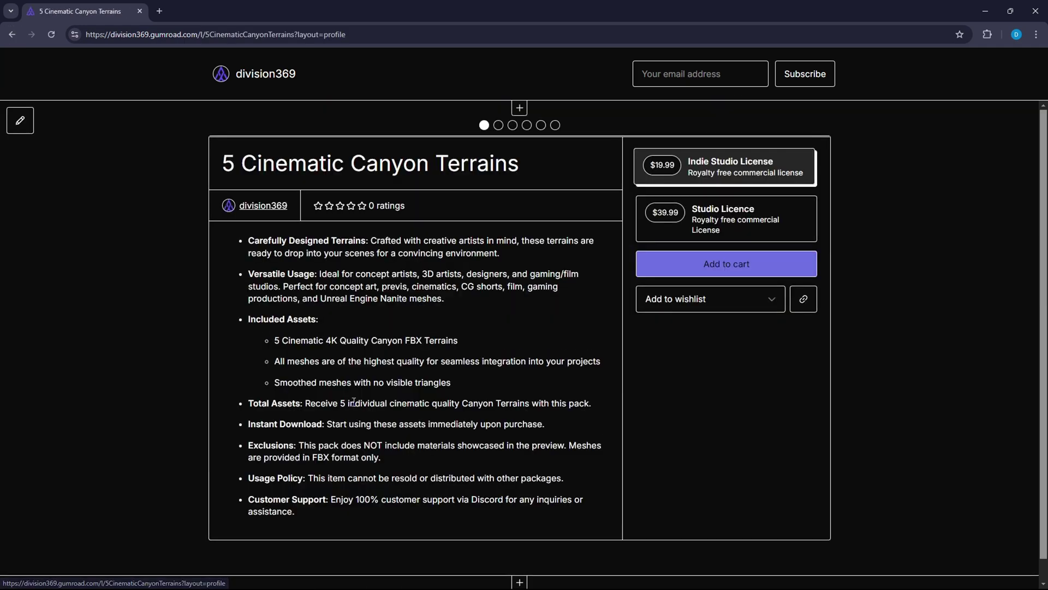
{"action": "scroll", "coordinate": [536, 276], "scroll_direction": "down", "scroll_amount": 4}
{"action": "scroll", "coordinate": [535, 275], "scroll_direction": "up", "scroll_amount": 3}
{"action": "scroll", "coordinate": [536, 276], "scroll_direction": "up", "scroll_amount": 1}
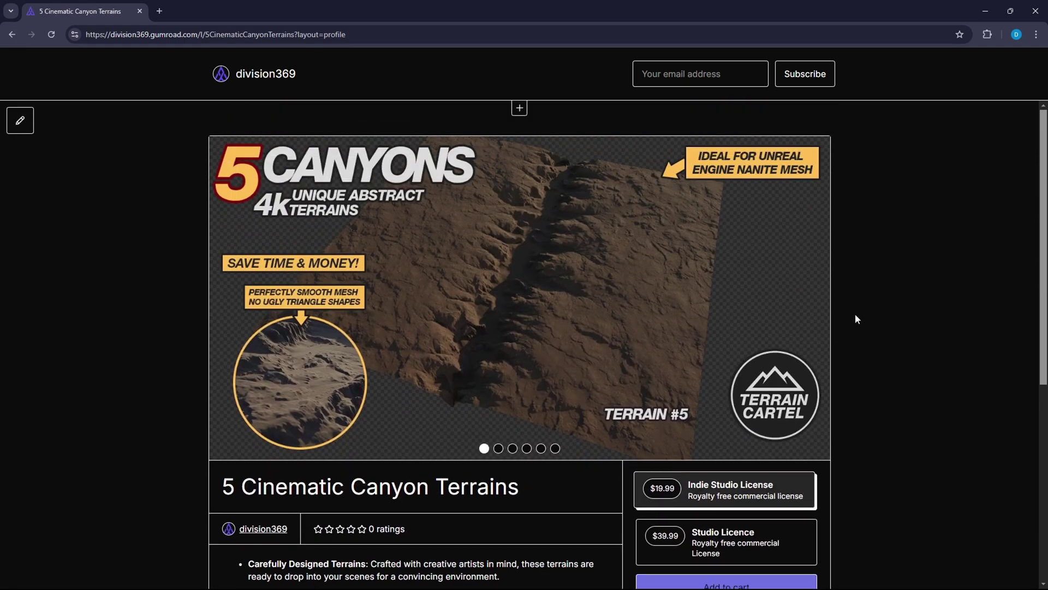
{"action": "left_click", "coordinate": [814, 298]}
{"action": "left_click", "coordinate": [814, 299]}
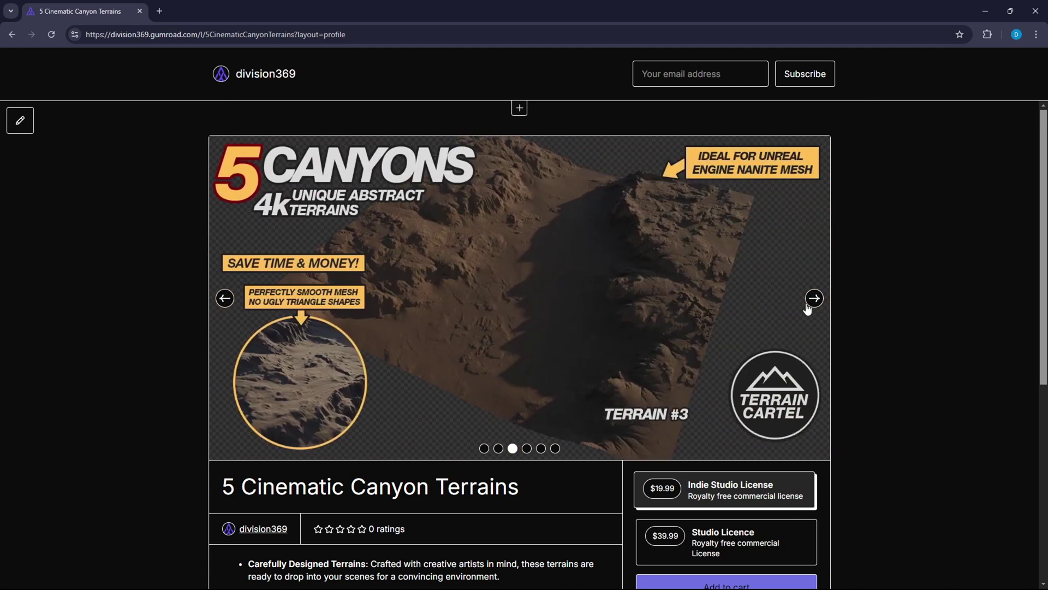
{"action": "left_click", "coordinate": [809, 305]}
Return to Gaea and view the SatMap-coloured canyon from the front.
{"action": "left_click", "coordinate": [986, 12]}
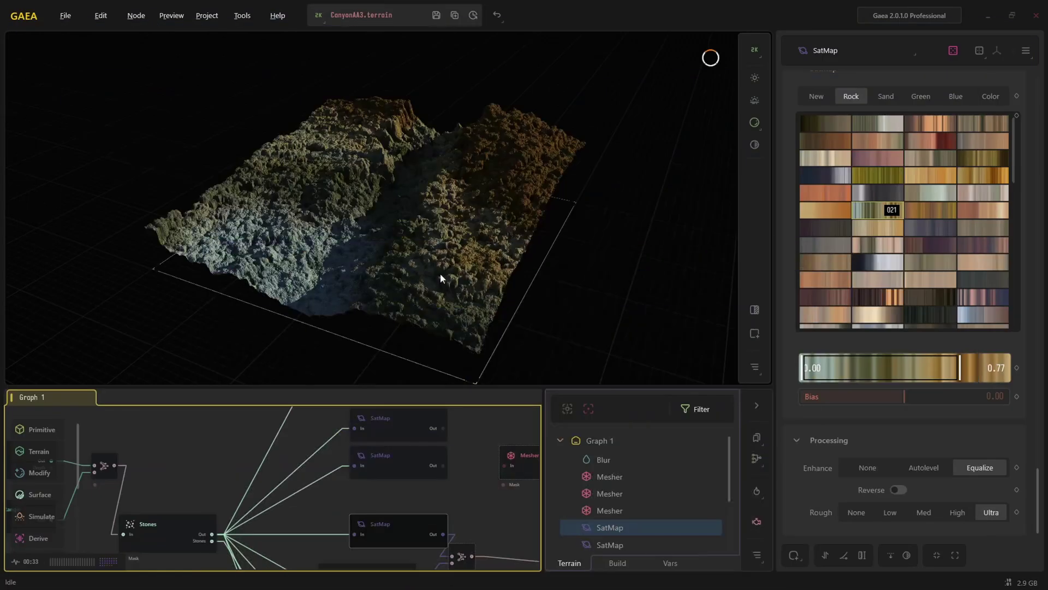
{"action": "left_click_drag", "start_coordinate": [386, 303], "coordinate": [436, 267]}
{"action": "scroll", "coordinate": [363, 289], "scroll_direction": "up", "scroll_amount": 4}
{"action": "scroll", "coordinate": [391, 261], "scroll_direction": "down", "scroll_amount": 2}
Go back to the start of the node graph, select the MountainSide node and examine its eroded terrain up close.
{"action": "left_click_drag", "start_coordinate": [155, 462], "coordinate": [586, 502]}
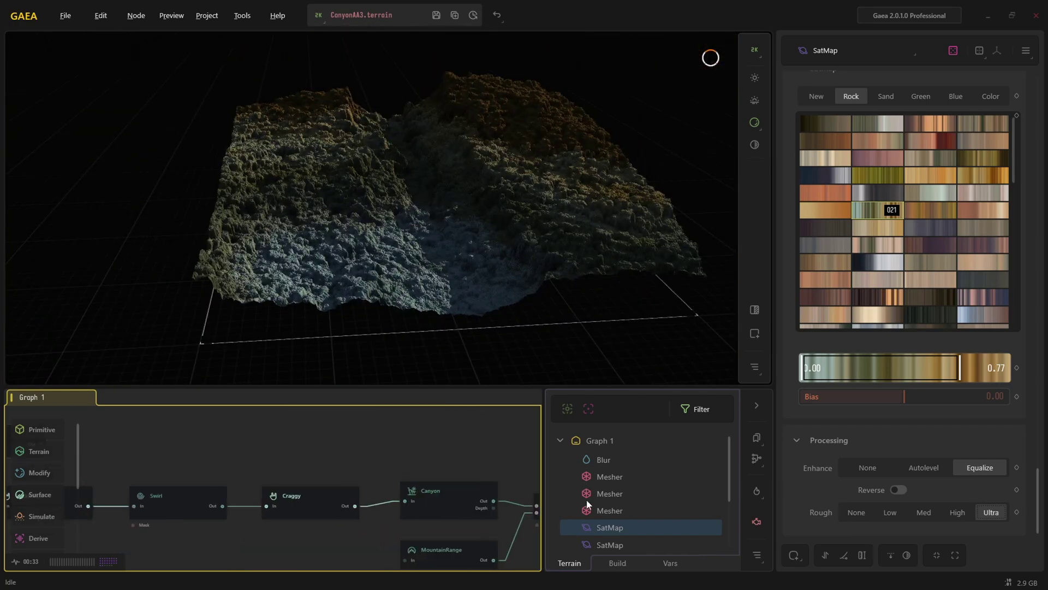
{"action": "left_click_drag", "start_coordinate": [82, 527], "coordinate": [276, 489]}
{"action": "left_click_drag", "start_coordinate": [149, 493], "coordinate": [429, 503]}
{"action": "left_click_drag", "start_coordinate": [82, 478], "coordinate": [403, 494]}
{"action": "left_click", "coordinate": [336, 451]}
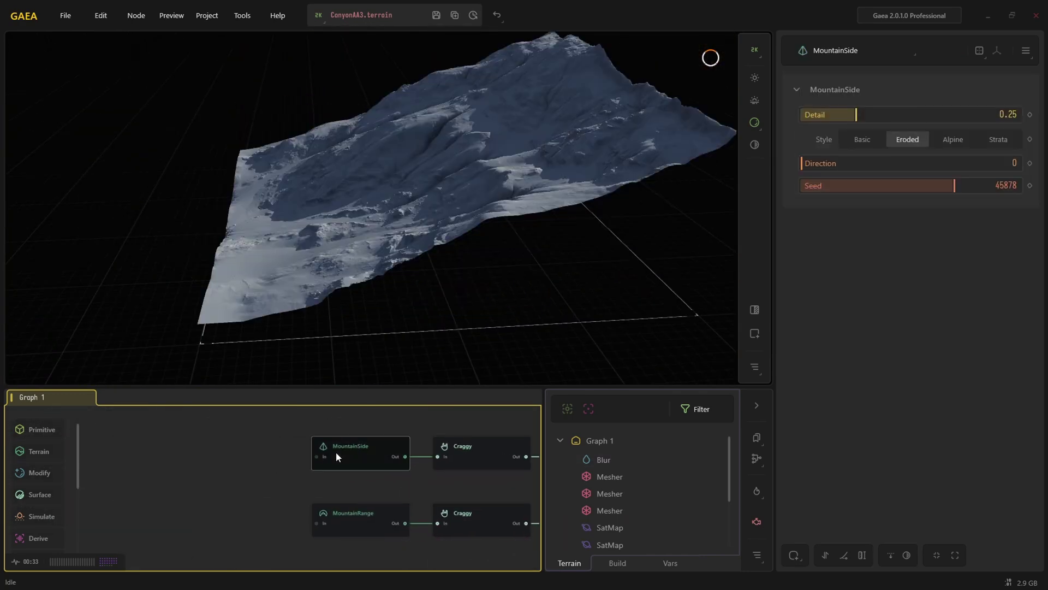
{"action": "left_click_drag", "start_coordinate": [419, 292], "coordinate": [380, 275]}
{"action": "scroll", "coordinate": [382, 273], "scroll_direction": "up", "scroll_amount": 5}
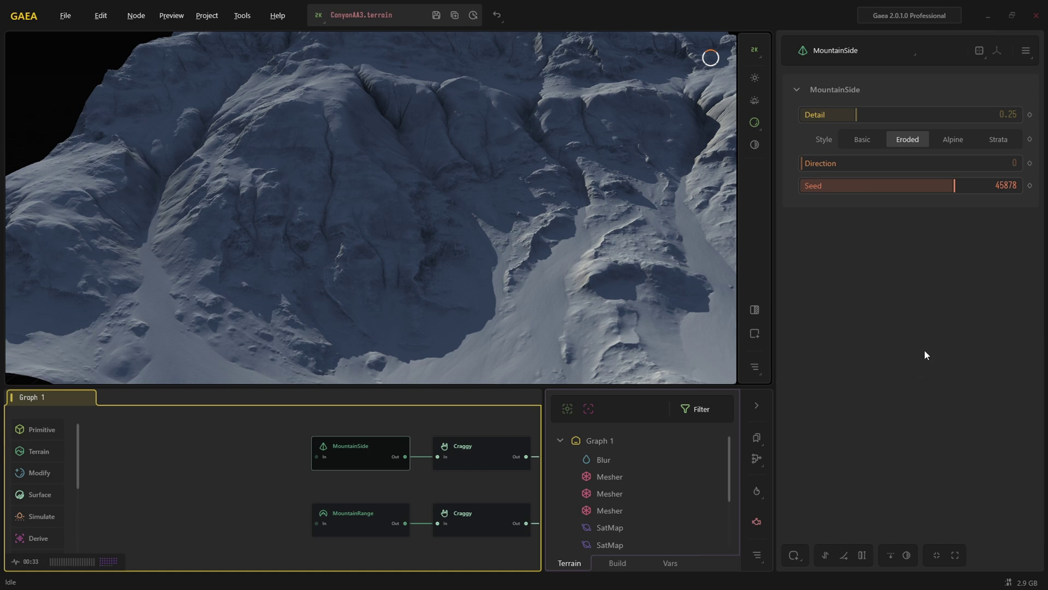
{"action": "scroll", "coordinate": [382, 508], "scroll_direction": "down", "scroll_amount": 5}
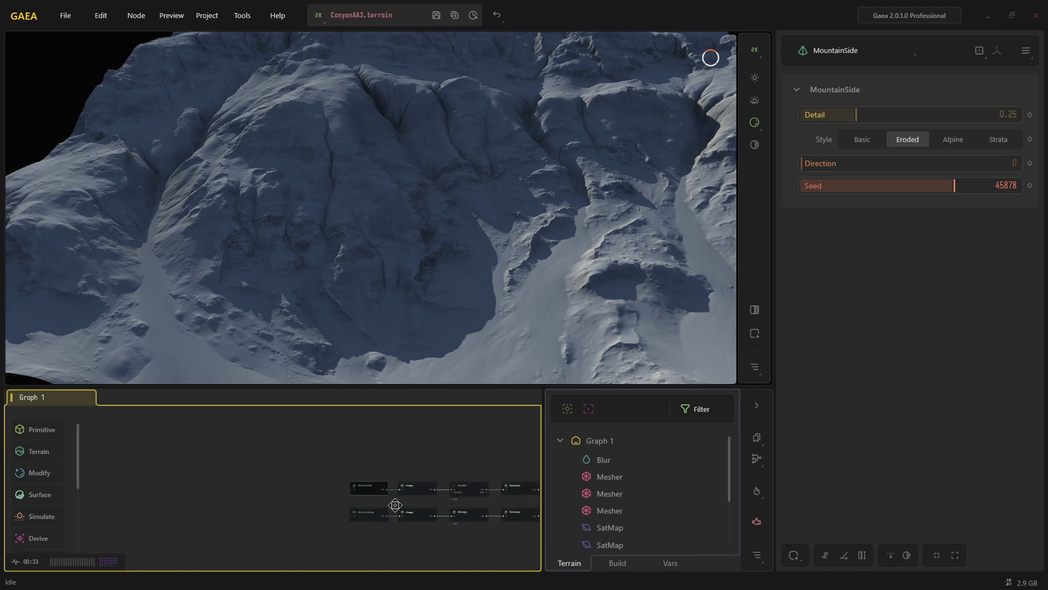
Survey the node graph and its node list, collapsing and restoring the list once.
{"action": "middle_click_drag", "start_coordinate": [305, 505], "coordinate": [298, 505]}
{"action": "middle_click_drag", "start_coordinate": [437, 513], "coordinate": [232, 485]}
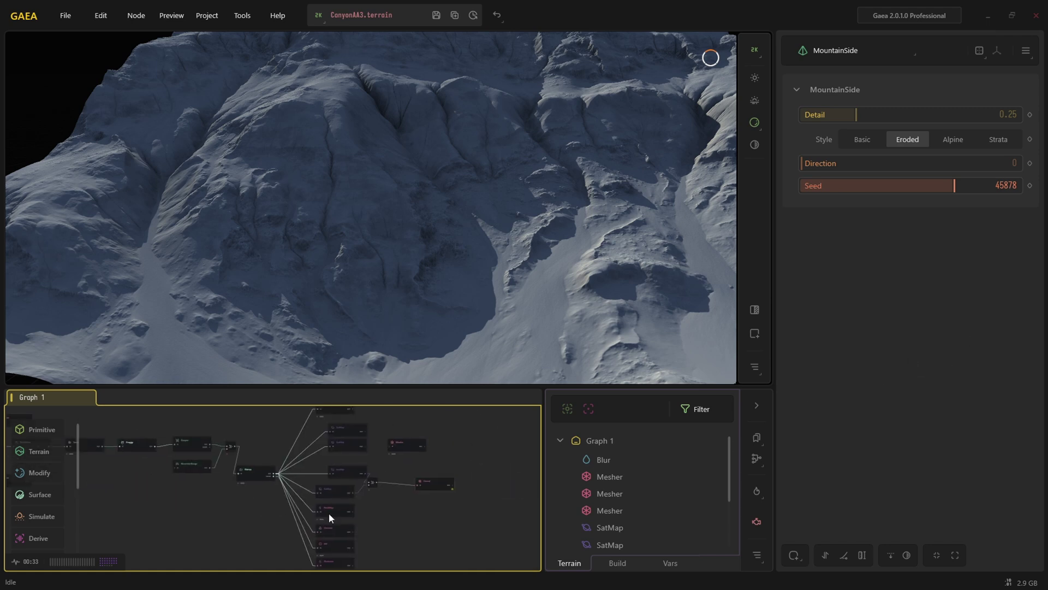
{"action": "middle_click_drag", "start_coordinate": [297, 489], "coordinate": [267, 483]}
{"action": "left_click", "coordinate": [757, 405]}
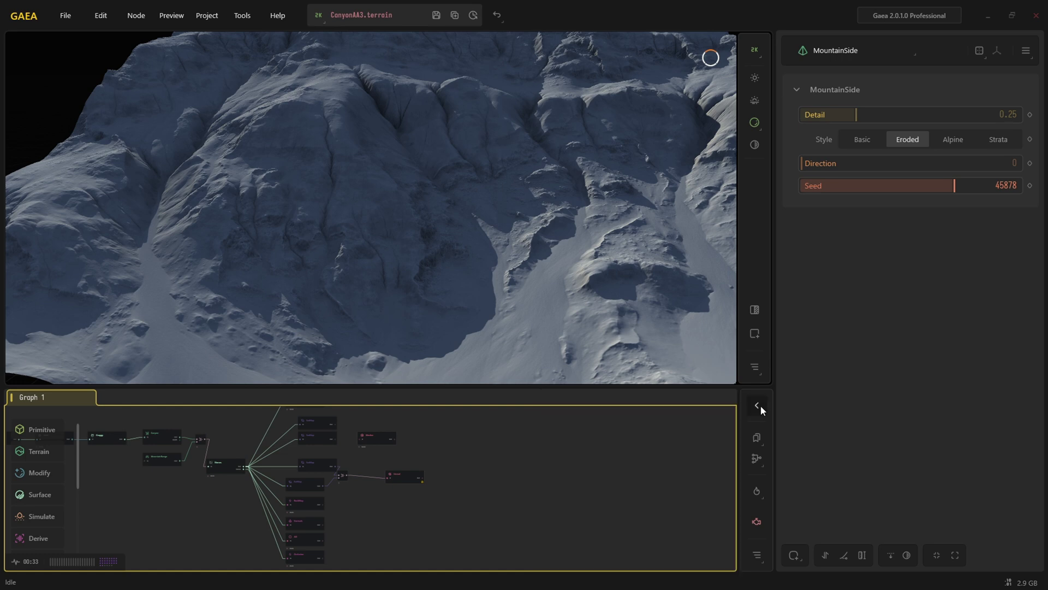
{"action": "left_click", "coordinate": [756, 405]}
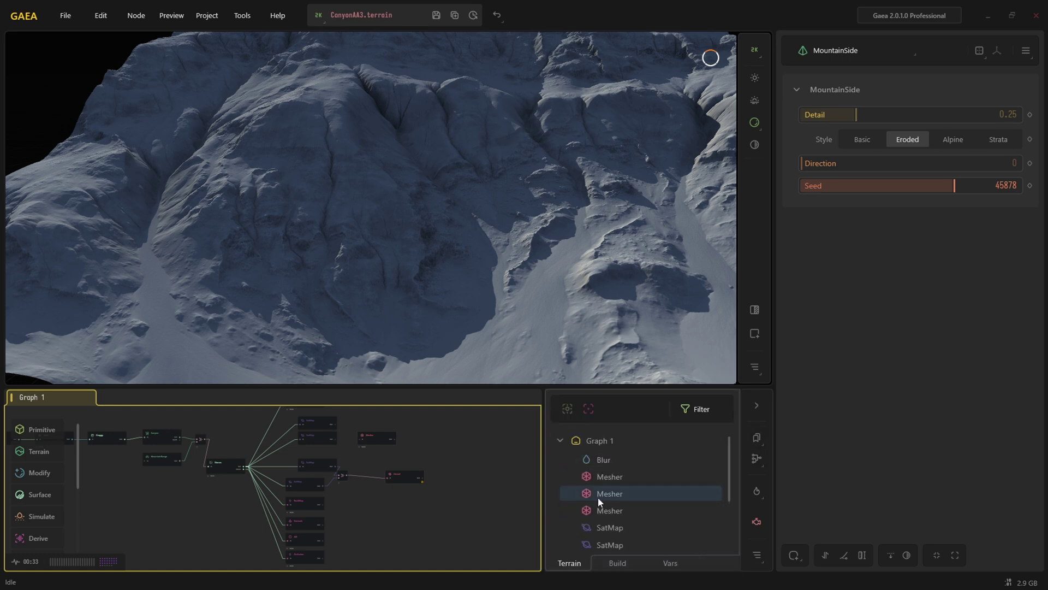
{"action": "scroll", "coordinate": [598, 497], "scroll_direction": "down", "scroll_amount": 3}
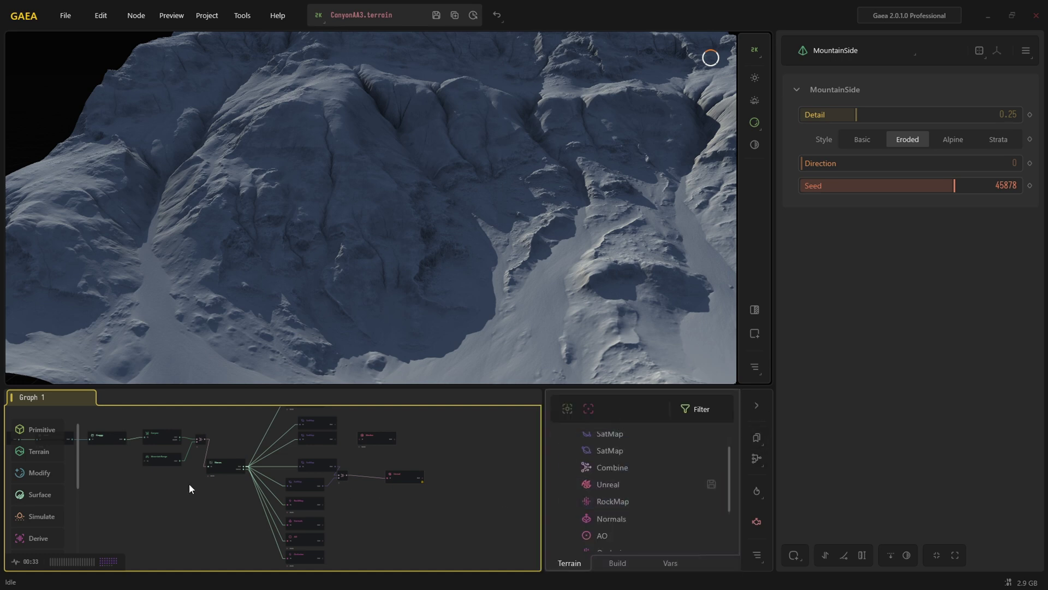
{"action": "middle_click_drag", "start_coordinate": [190, 486], "coordinate": [318, 489]}
Preview the RockMap, Combine, AO and MountainRange nodes from the node list.
{"action": "left_click", "coordinate": [633, 498]}
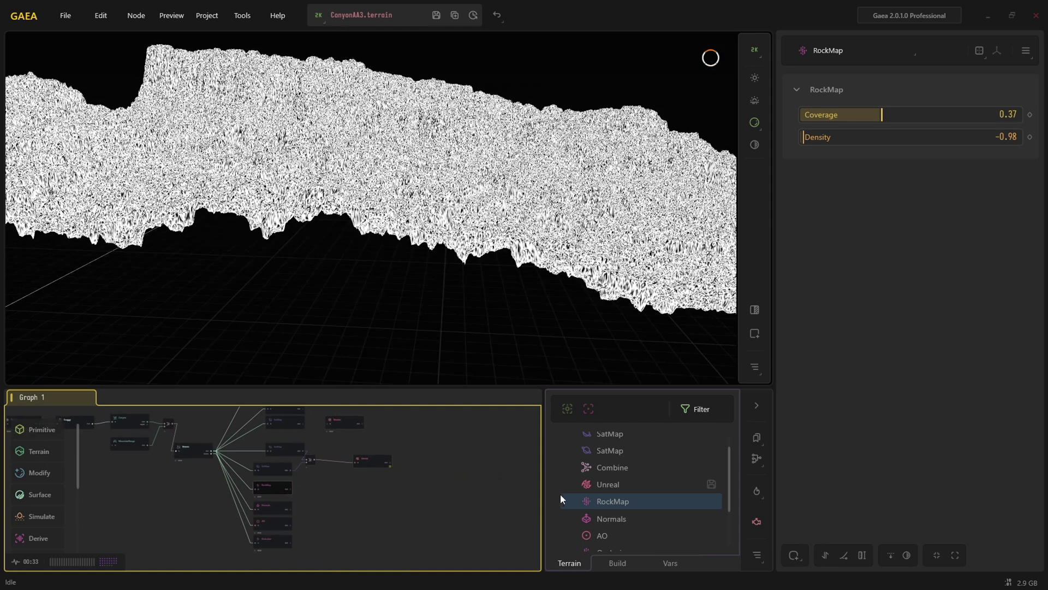
{"action": "left_click", "coordinate": [621, 468]}
{"action": "left_click", "coordinate": [605, 531]}
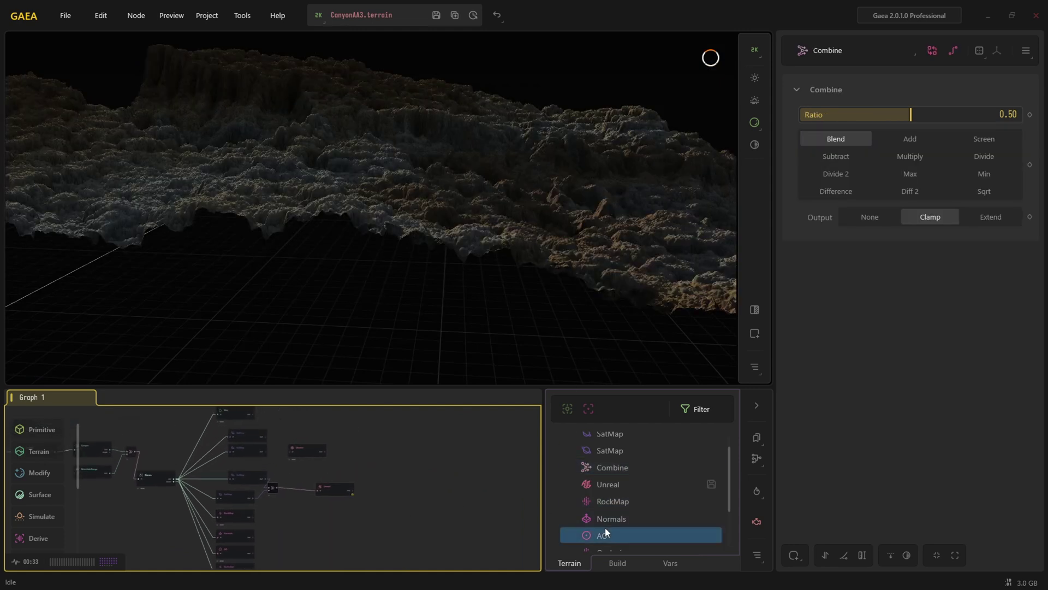
{"action": "scroll", "coordinate": [615, 529], "scroll_direction": "down", "scroll_amount": 2}
{"action": "left_click", "coordinate": [616, 528]}
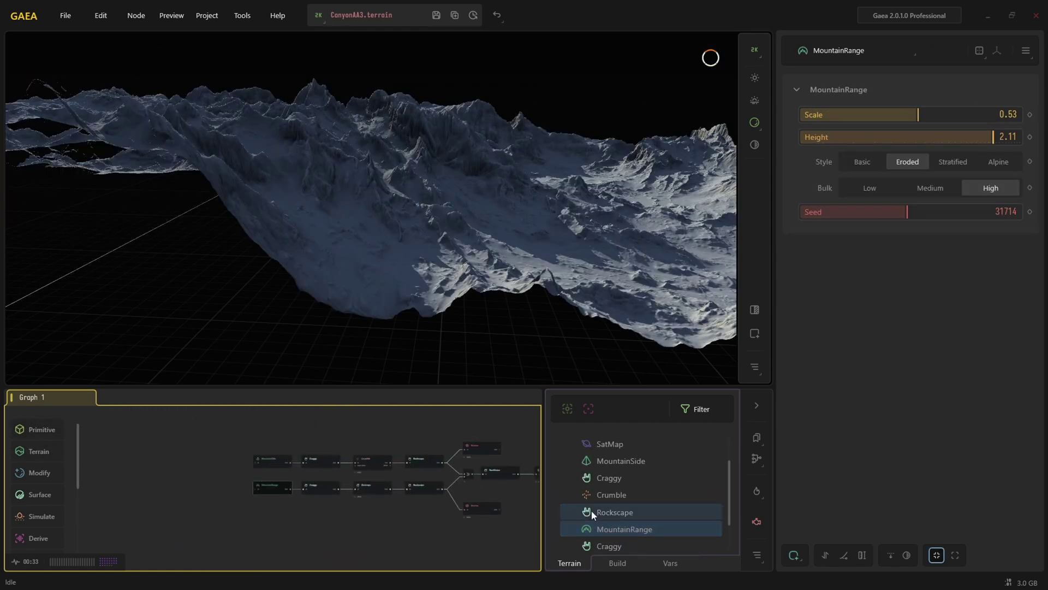
Select the Rockscape node below Crumble in the node list and examine its rocky terrain up close and from several angles.
{"action": "left_click", "coordinate": [613, 510]}
{"action": "left_click_drag", "start_coordinate": [473, 340], "coordinate": [436, 324]}
{"action": "scroll", "coordinate": [500, 312], "scroll_direction": "down", "scroll_amount": 3}
{"action": "scroll", "coordinate": [435, 324], "scroll_direction": "up", "scroll_amount": 3}
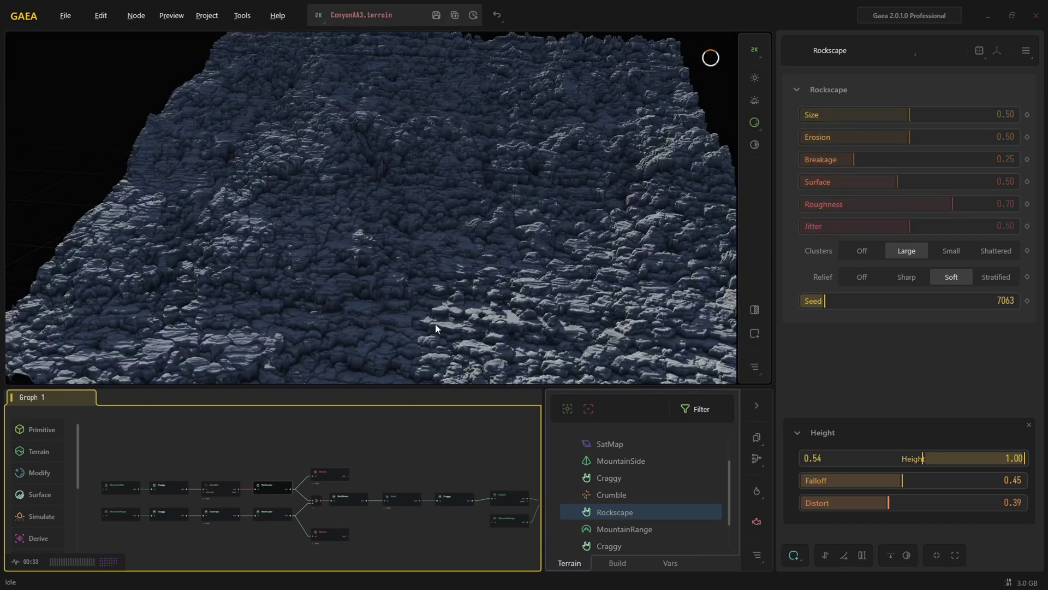
{"action": "scroll", "coordinate": [434, 327], "scroll_direction": "down", "scroll_amount": 5}
{"action": "scroll", "coordinate": [454, 333], "scroll_direction": "up", "scroll_amount": 5}
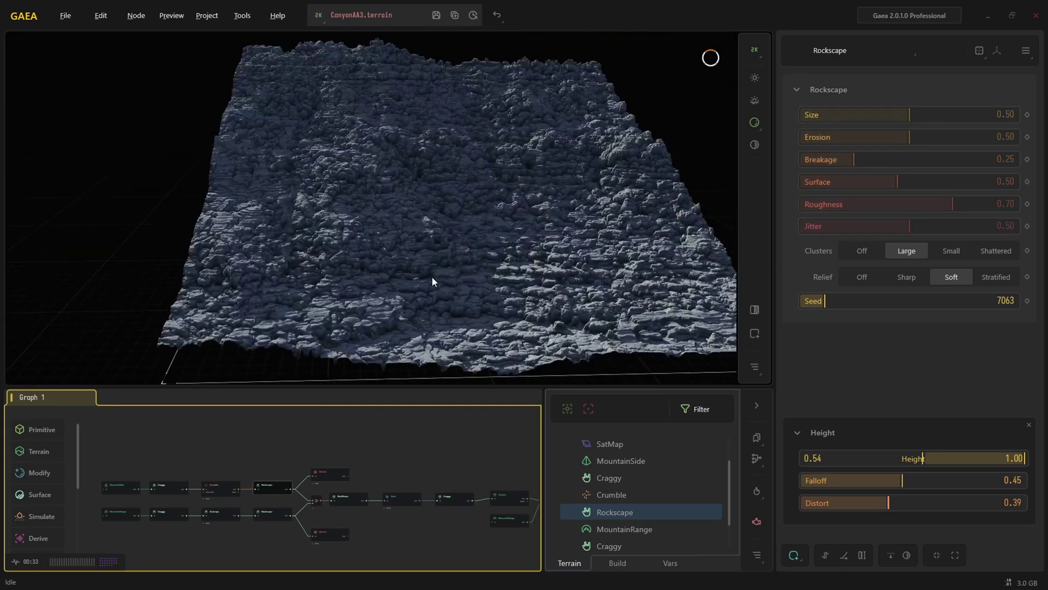
{"action": "scroll", "coordinate": [464, 310], "scroll_direction": "down", "scroll_amount": 4}
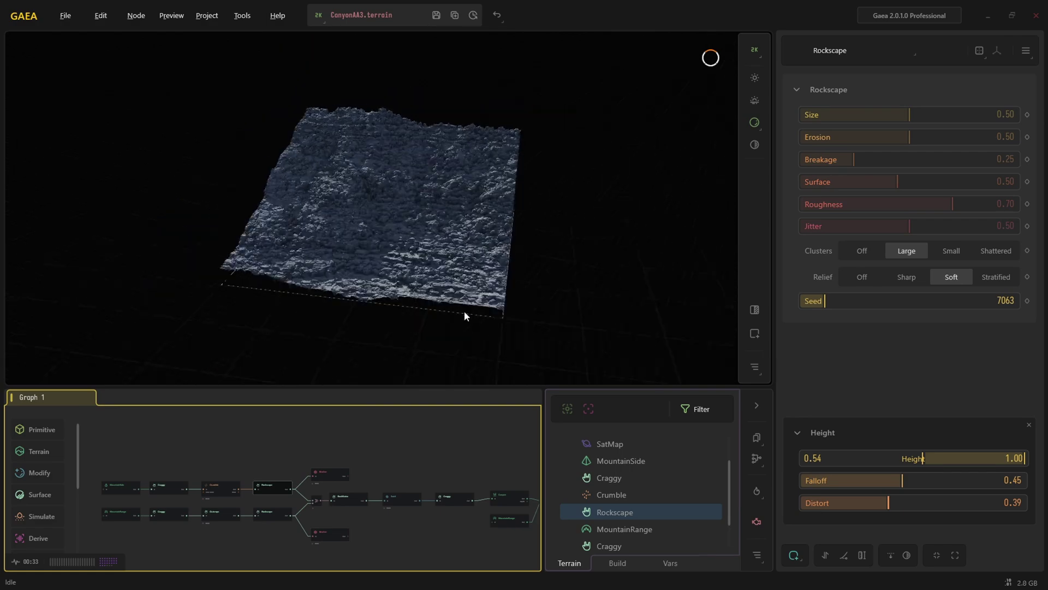
{"action": "scroll", "coordinate": [449, 298], "scroll_direction": "up", "scroll_amount": 5}
{"action": "mouse_move", "coordinate": [411, 304]}
{"action": "left_mouse_down"}
{"action": "mouse_move", "coordinate": [402, 299]}
{"action": "mouse_move", "coordinate": [411, 295]}
{"action": "left_mouse_up"}
{"action": "left_click_drag", "start_coordinate": [650, 209], "coordinate": [692, 203]}
{"action": "middle_click_drag", "start_coordinate": [629, 205], "coordinate": [618, 213]}
{"action": "scroll", "coordinate": [584, 249], "scroll_direction": "up", "scroll_amount": 5}
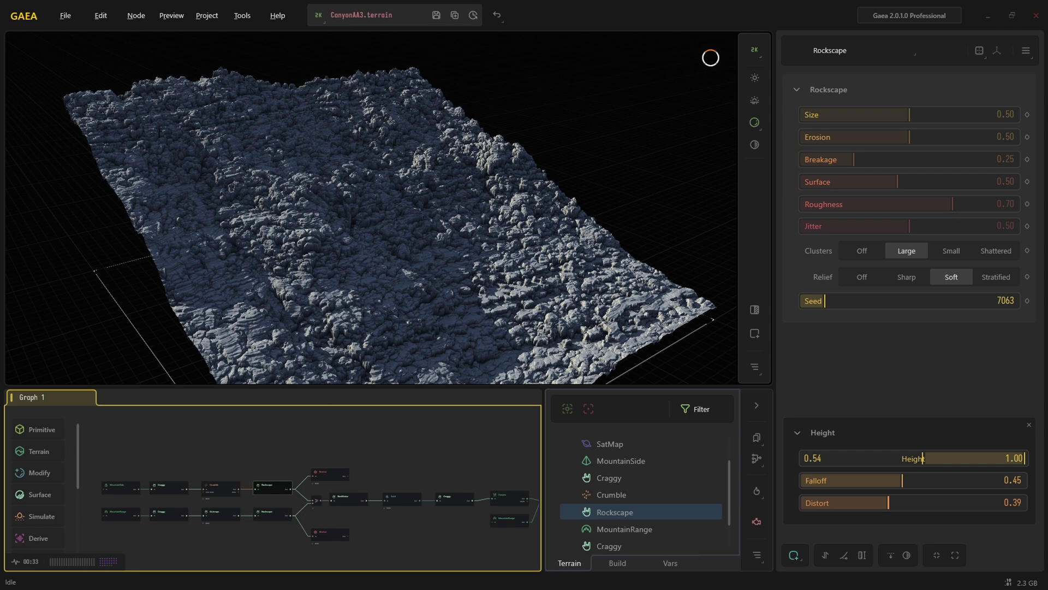
Switch to the browser with the QuadSpinner blog, maximize its window and skim the page.
{"action": "left_click_drag", "start_coordinate": [1047, 141], "coordinate": [592, 83]}
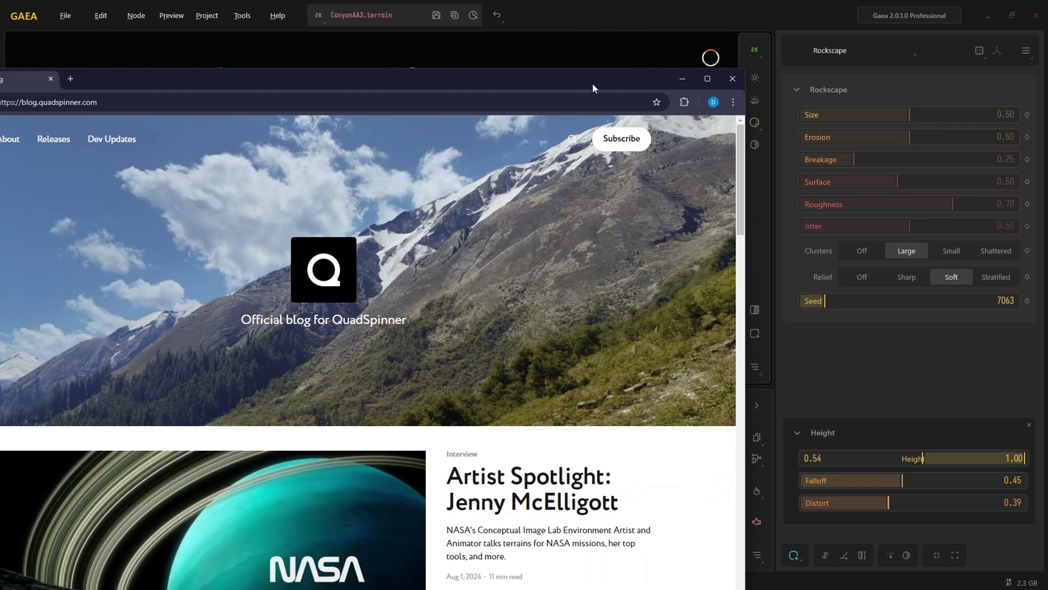
{"action": "double_click", "coordinate": [592, 83]}
{"action": "scroll", "coordinate": [276, 91], "scroll_direction": "down", "scroll_amount": 4}
{"action": "scroll", "coordinate": [268, 116], "scroll_direction": "up", "scroll_amount": 4}
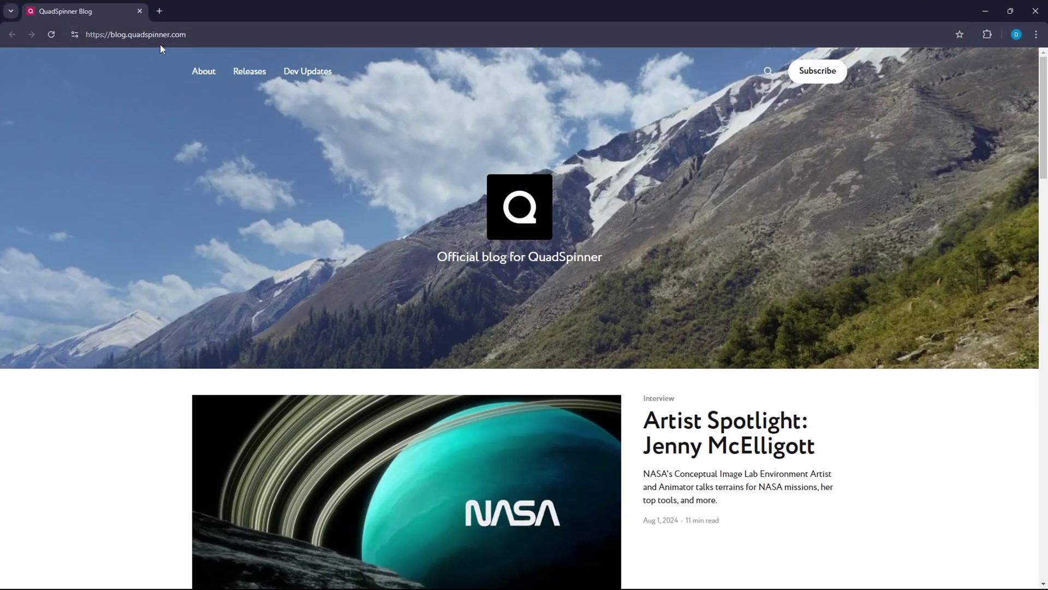
Open the quadspinner.com home page and read through its Simulations and Construction sections down to Surfaces.
{"action": "left_click_drag", "start_coordinate": [129, 34], "coordinate": [61, 38]}
{"action": "key", "text": "BackSpace"}
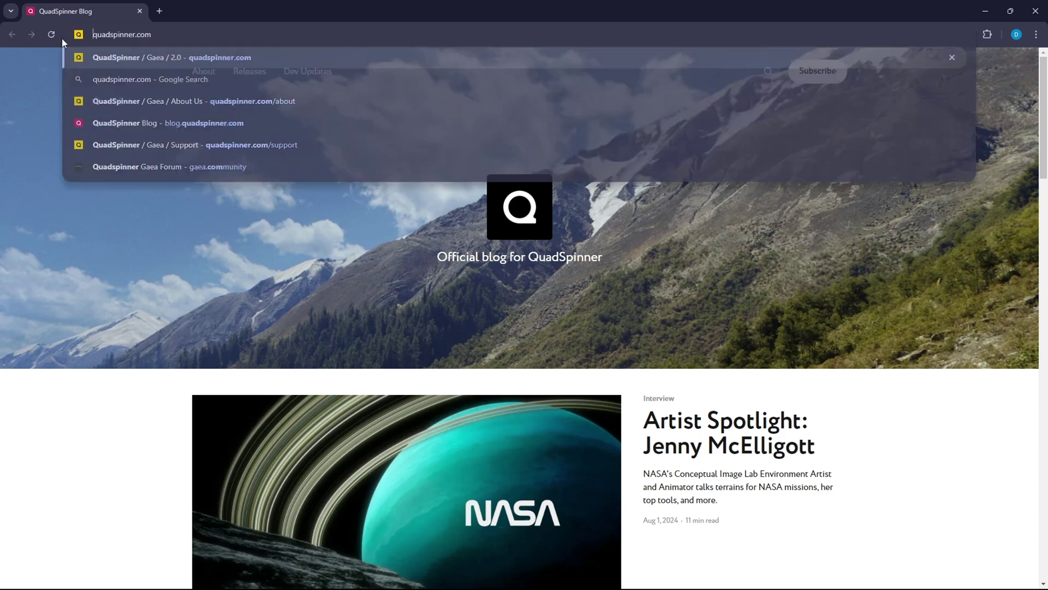
{"action": "key", "text": "Return"}
{"action": "scroll", "coordinate": [452, 311], "scroll_direction": "down", "scroll_amount": 15}
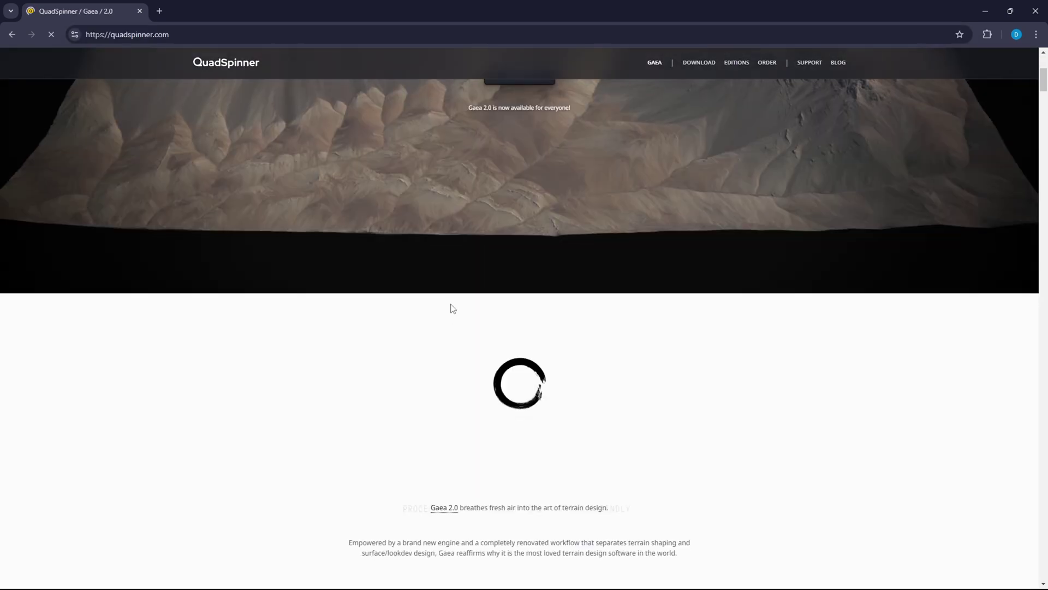
{"action": "scroll", "coordinate": [440, 358], "scroll_direction": "down", "scroll_amount": 5}
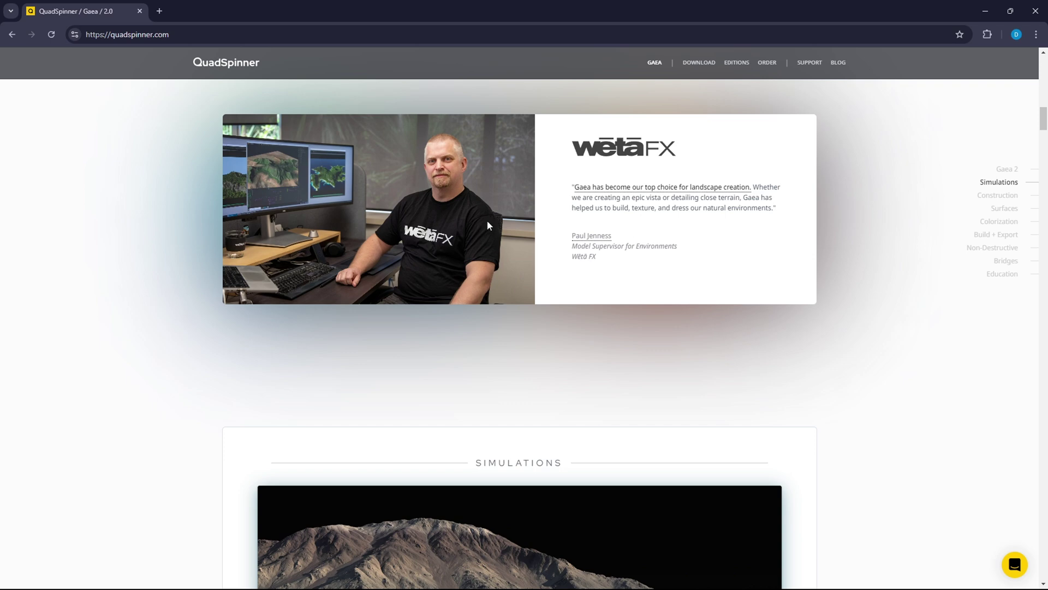
{"action": "scroll", "coordinate": [503, 255], "scroll_direction": "down", "scroll_amount": 15}
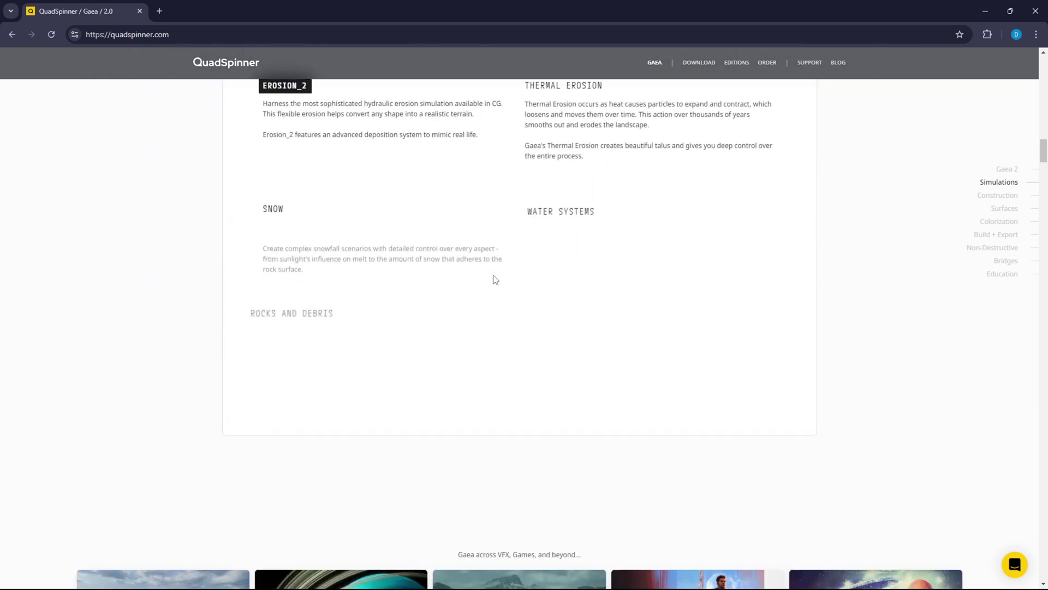
{"action": "scroll", "coordinate": [495, 280], "scroll_direction": "down", "scroll_amount": 8}
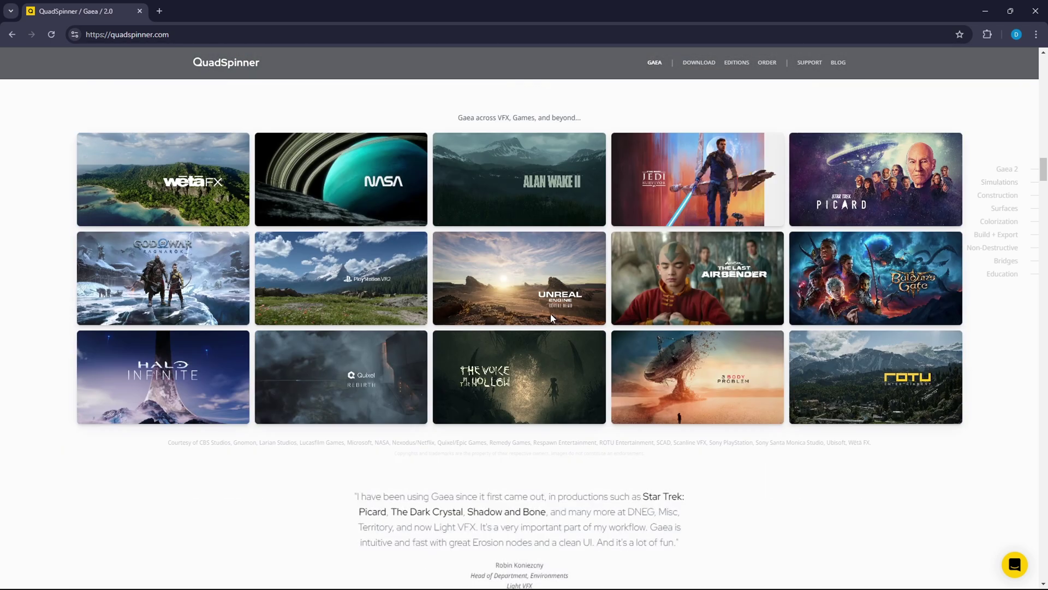
{"action": "scroll", "coordinate": [415, 339], "scroll_direction": "down", "scroll_amount": 12}
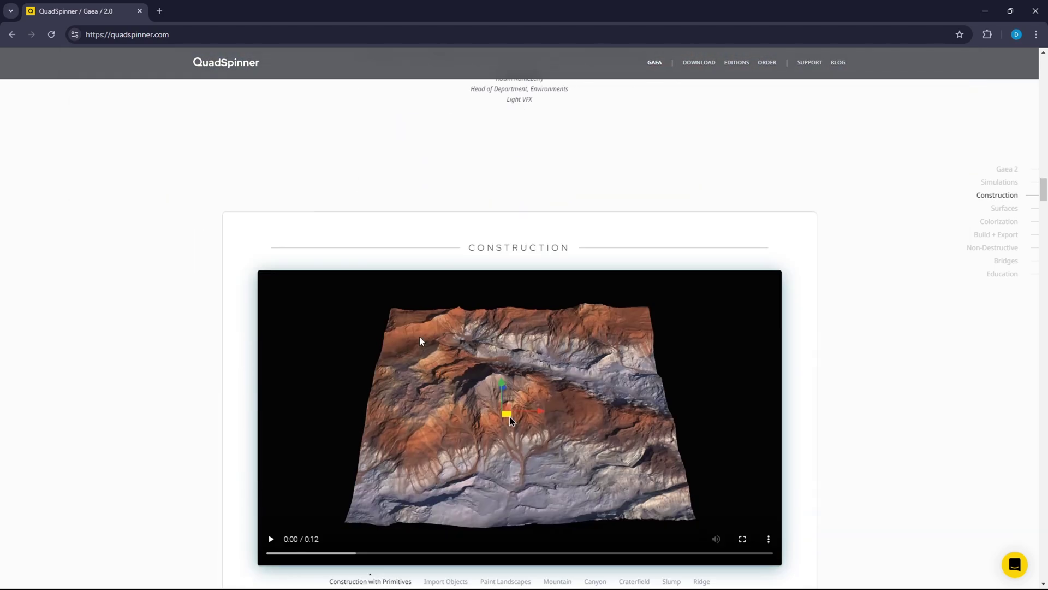
{"action": "scroll", "coordinate": [420, 341], "scroll_direction": "down", "scroll_amount": 15}
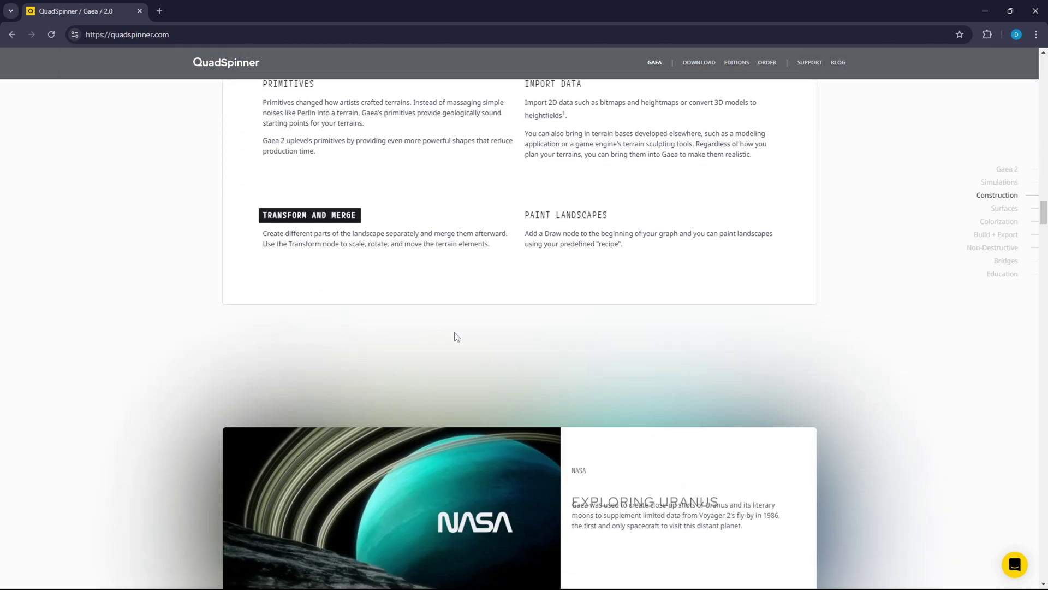
{"action": "scroll", "coordinate": [524, 338], "scroll_direction": "down", "scroll_amount": 5}
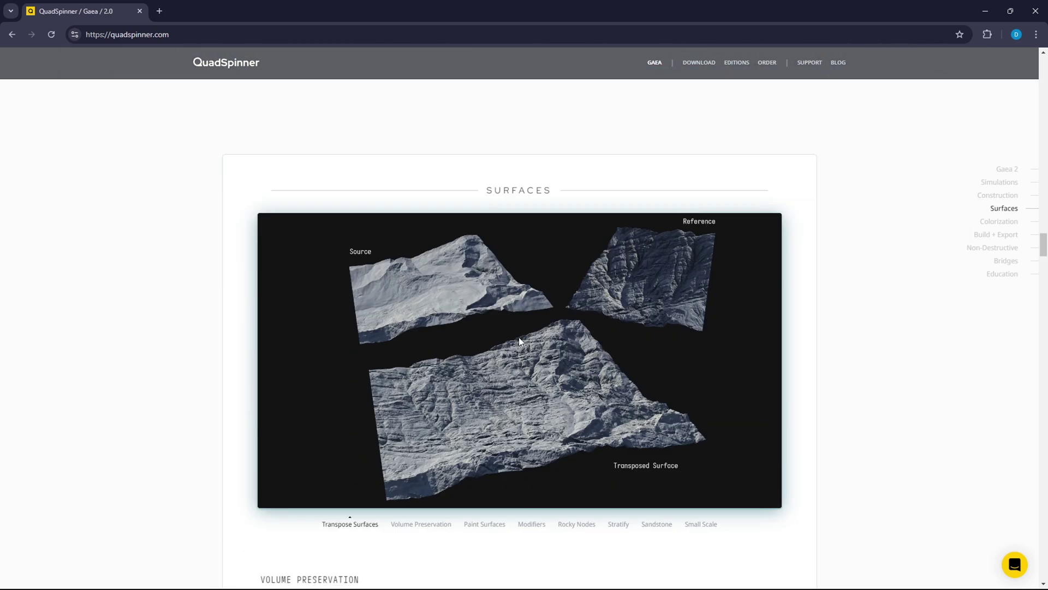
View the Paint Surfaces, Modifiers, Stratify and Sandstone examples in the Surfaces section.
{"action": "scroll", "coordinate": [511, 357], "scroll_direction": "down", "scroll_amount": 1}
{"action": "scroll", "coordinate": [511, 356], "scroll_direction": "down", "scroll_amount": 2}
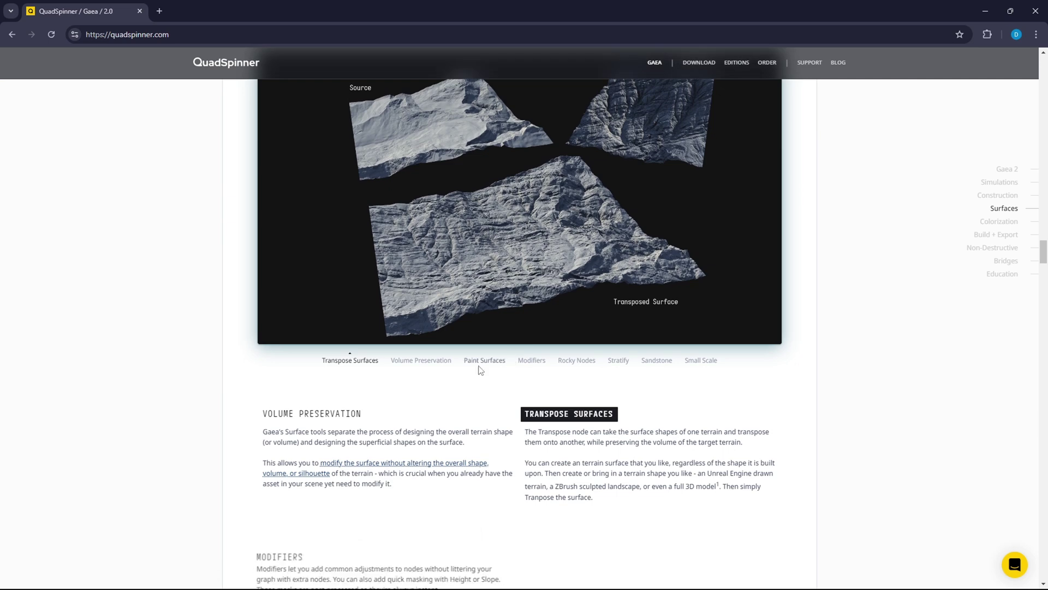
{"action": "left_click", "coordinate": [473, 369]}
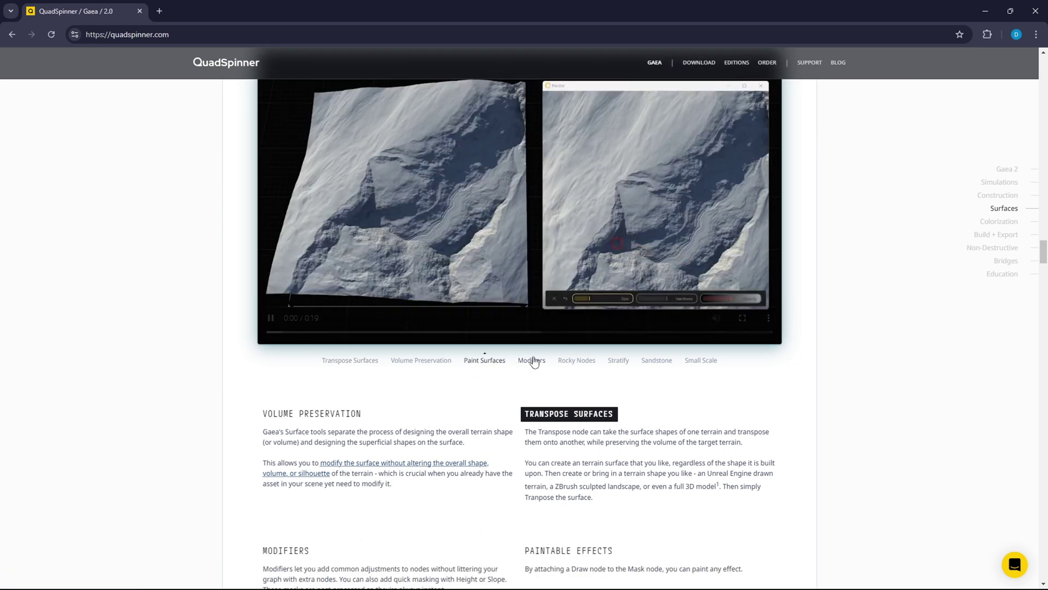
{"action": "left_click", "coordinate": [532, 360]}
{"action": "scroll", "coordinate": [413, 195], "scroll_direction": "up", "scroll_amount": 1}
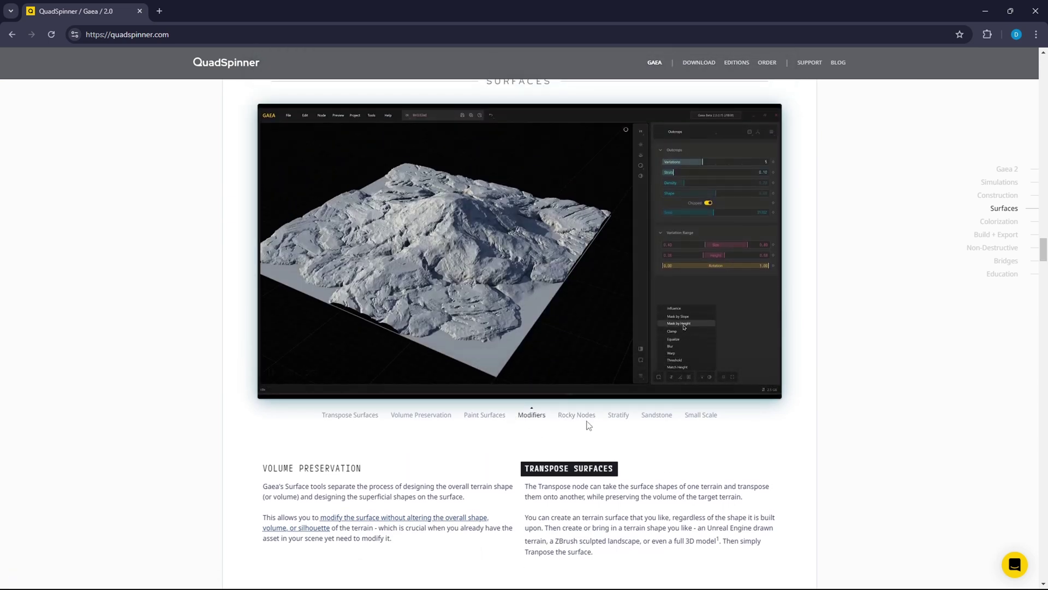
{"action": "left_click", "coordinate": [618, 415]}
{"action": "left_click", "coordinate": [656, 414]}
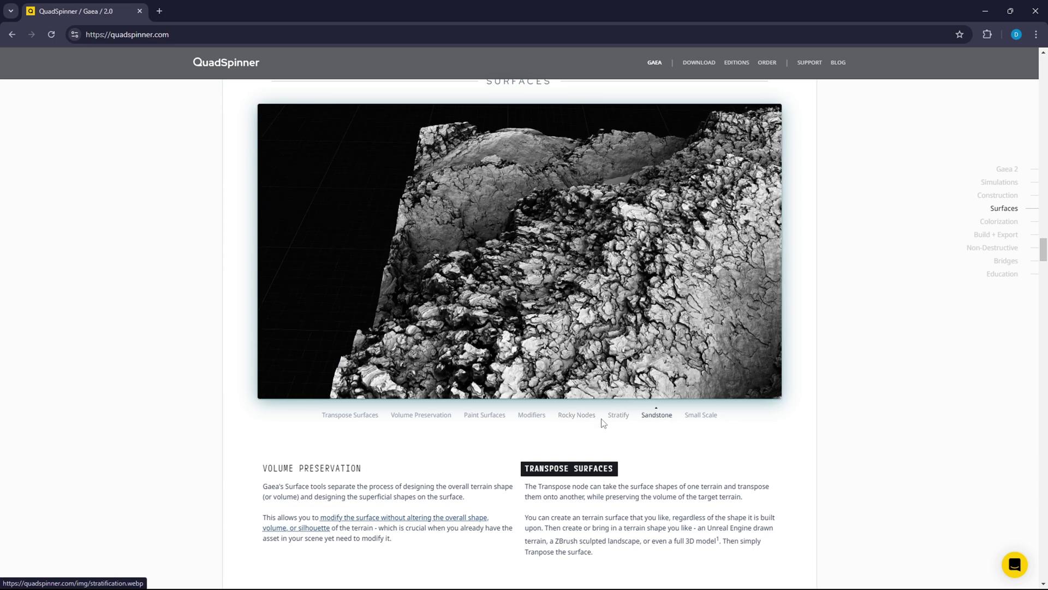
Continue to the Colorization section of the page and view its Layer Mixer example.
{"action": "scroll", "coordinate": [604, 435], "scroll_direction": "down", "scroll_amount": 8}
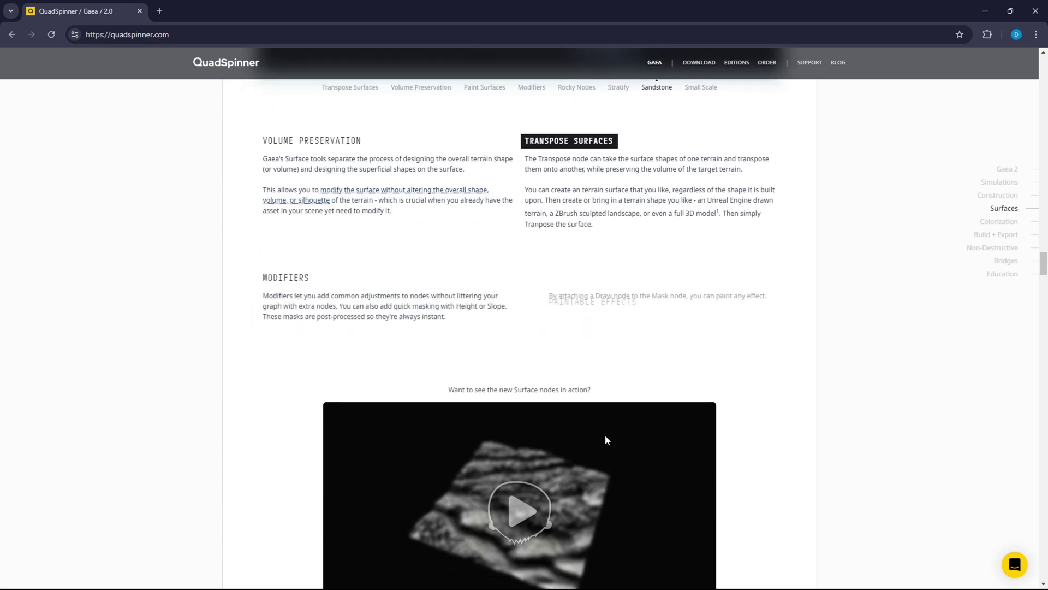
{"action": "scroll", "coordinate": [546, 410], "scroll_direction": "down", "scroll_amount": 12}
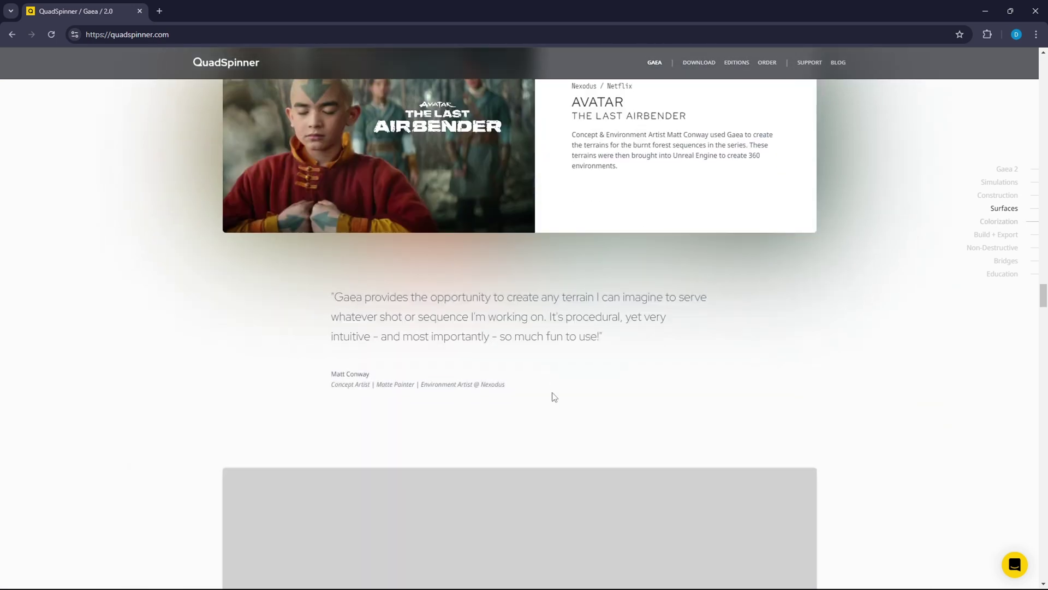
{"action": "scroll", "coordinate": [544, 404], "scroll_direction": "down", "scroll_amount": 4}
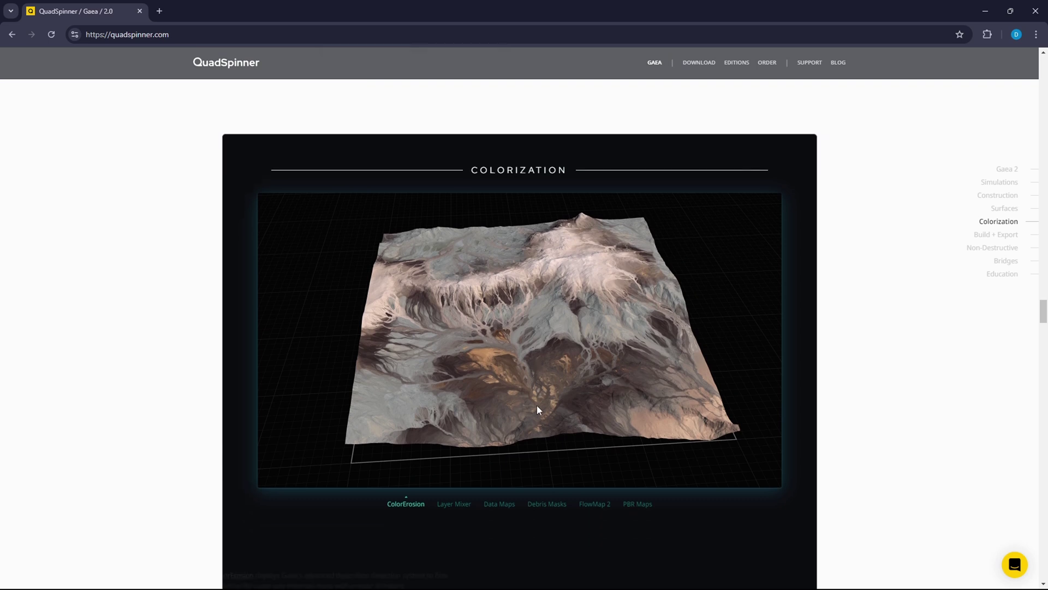
{"action": "left_click", "coordinate": [454, 499]}
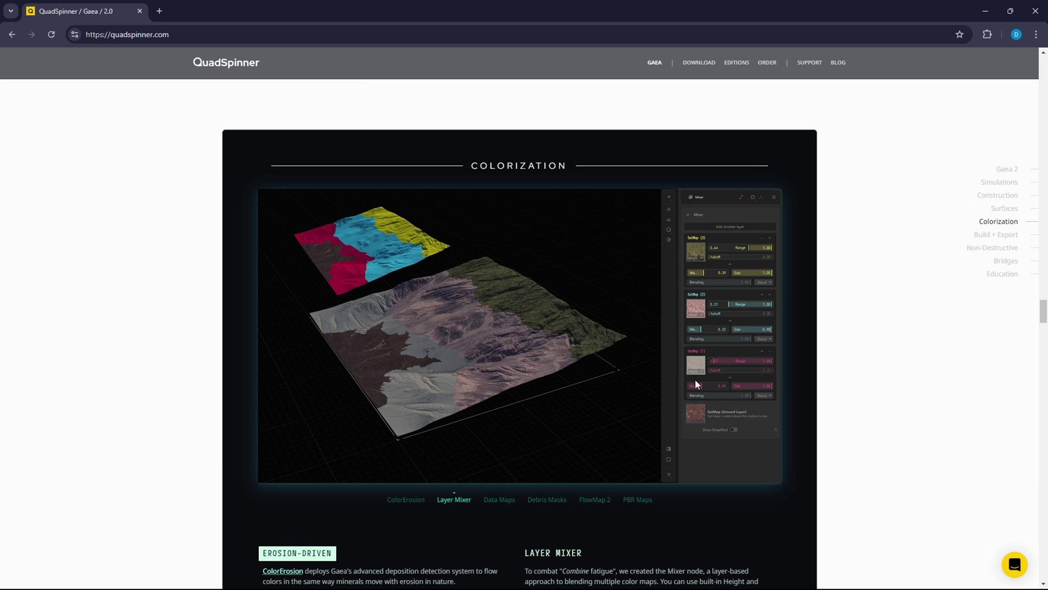
{"action": "scroll", "coordinate": [437, 525], "scroll_direction": "down", "scroll_amount": 1}
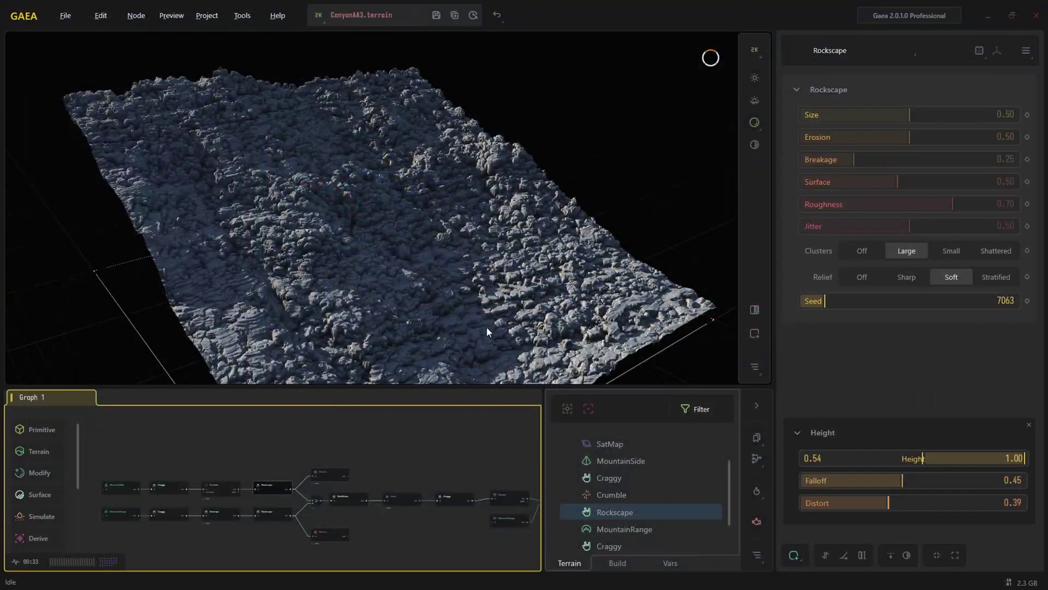
Return to Gaea and look over the Rockscape terrain from several angles and distances.
{"action": "scroll", "coordinate": [486, 327], "scroll_direction": "up", "scroll_amount": 5}
{"action": "scroll", "coordinate": [459, 329], "scroll_direction": "down", "scroll_amount": 4}
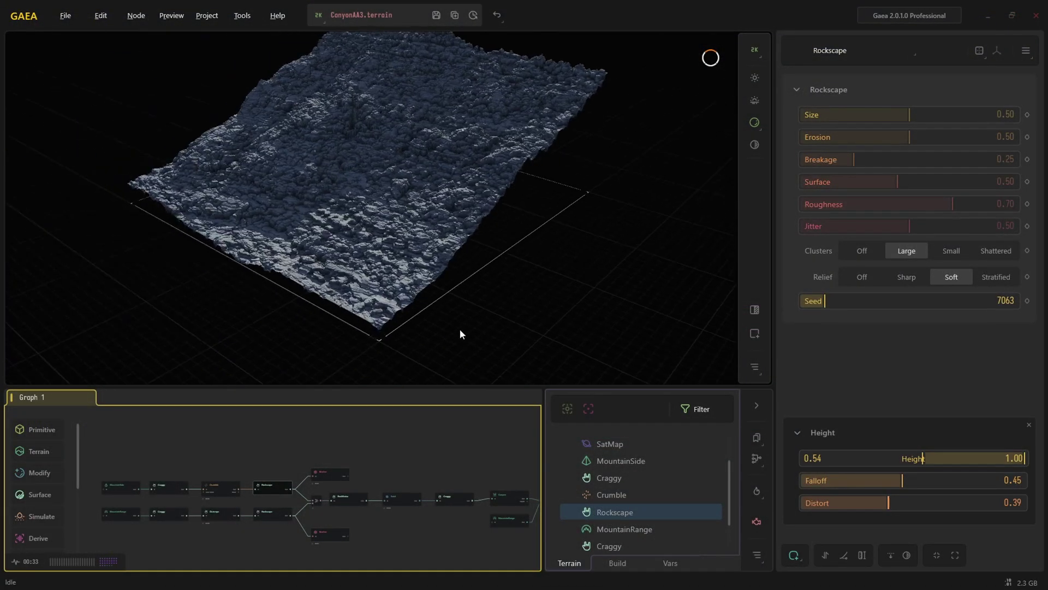
{"action": "scroll", "coordinate": [483, 307], "scroll_direction": "up", "scroll_amount": 3}
{"action": "left_click_drag", "start_coordinate": [483, 307], "coordinate": [453, 276]}
{"action": "scroll", "coordinate": [473, 333], "scroll_direction": "down", "scroll_amount": 2}
{"action": "scroll", "coordinate": [409, 263], "scroll_direction": "up", "scroll_amount": 2}
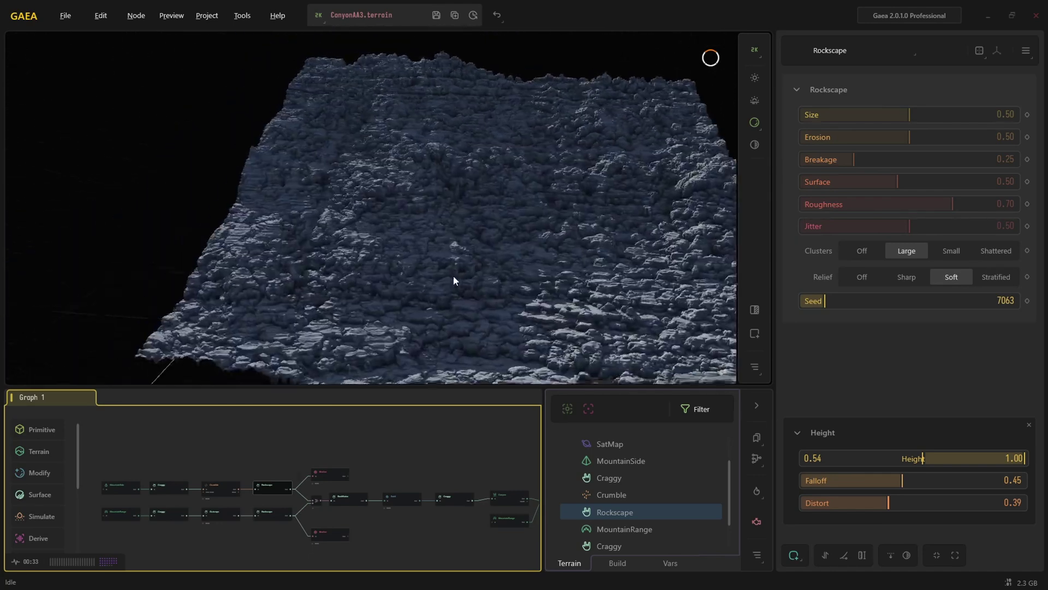
Go to the SatMap nodes fed by Stones and select the SatMap that uses Rock gradient 305.
{"action": "left_click_drag", "start_coordinate": [427, 452], "coordinate": [310, 486]}
{"action": "scroll", "coordinate": [404, 476], "scroll_direction": "up", "scroll_amount": 5}
{"action": "left_click_drag", "start_coordinate": [445, 454], "coordinate": [407, 450]}
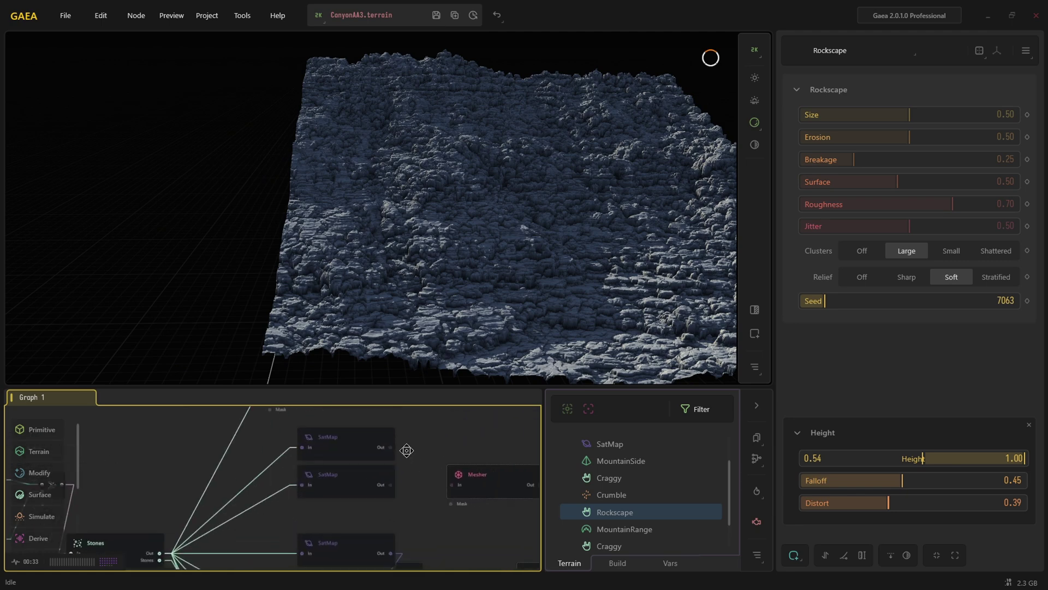
{"action": "left_click", "coordinate": [448, 486]}
{"action": "left_click", "coordinate": [316, 481]}
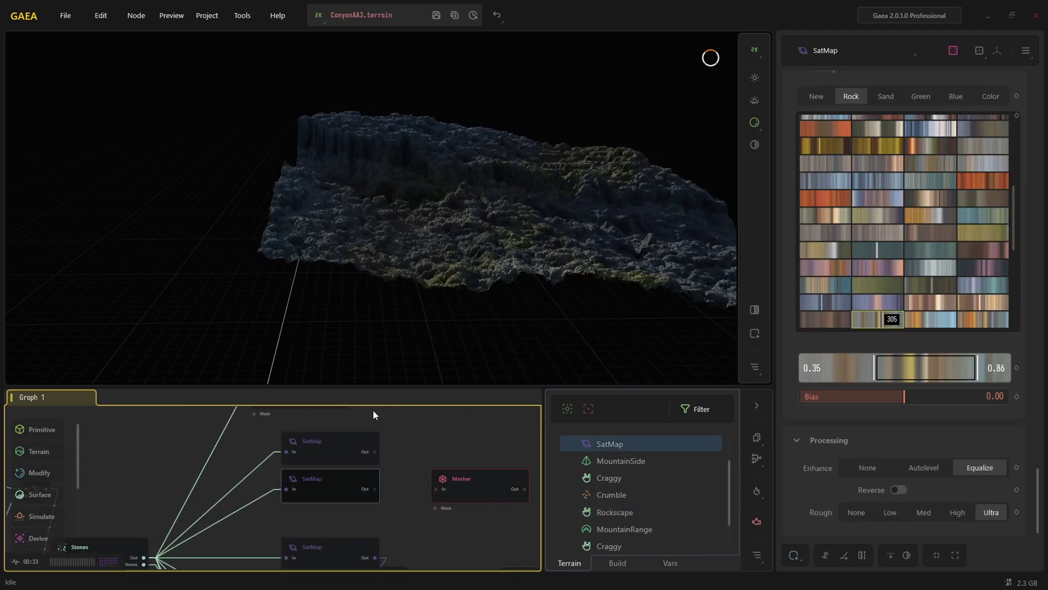
Examine the SatMap-coloured canyon in the viewport, from the whole terrain down to the rocks along the valley.
{"action": "left_click_drag", "start_coordinate": [415, 328], "coordinate": [450, 344]}
{"action": "scroll", "coordinate": [379, 341], "scroll_direction": "down", "scroll_amount": 4}
{"action": "middle_click_drag", "start_coordinate": [379, 342], "coordinate": [505, 345]}
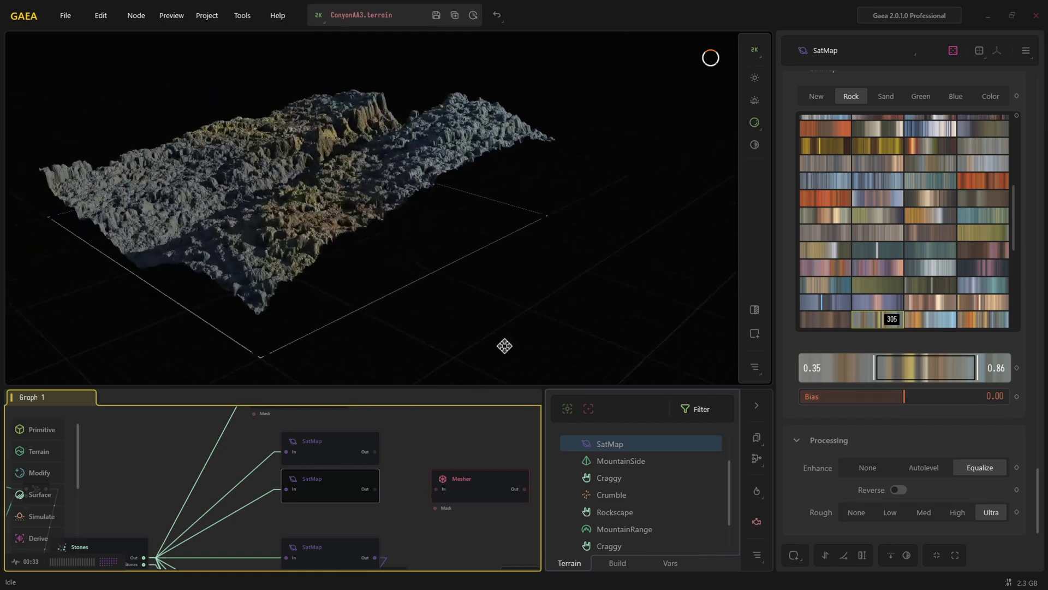
{"action": "left_click_drag", "start_coordinate": [505, 345], "coordinate": [486, 328]}
{"action": "scroll", "coordinate": [451, 287], "scroll_direction": "up", "scroll_amount": 3}
{"action": "middle_click_drag", "start_coordinate": [451, 287], "coordinate": [471, 326]}
{"action": "scroll", "coordinate": [464, 323], "scroll_direction": "up", "scroll_amount": 2}
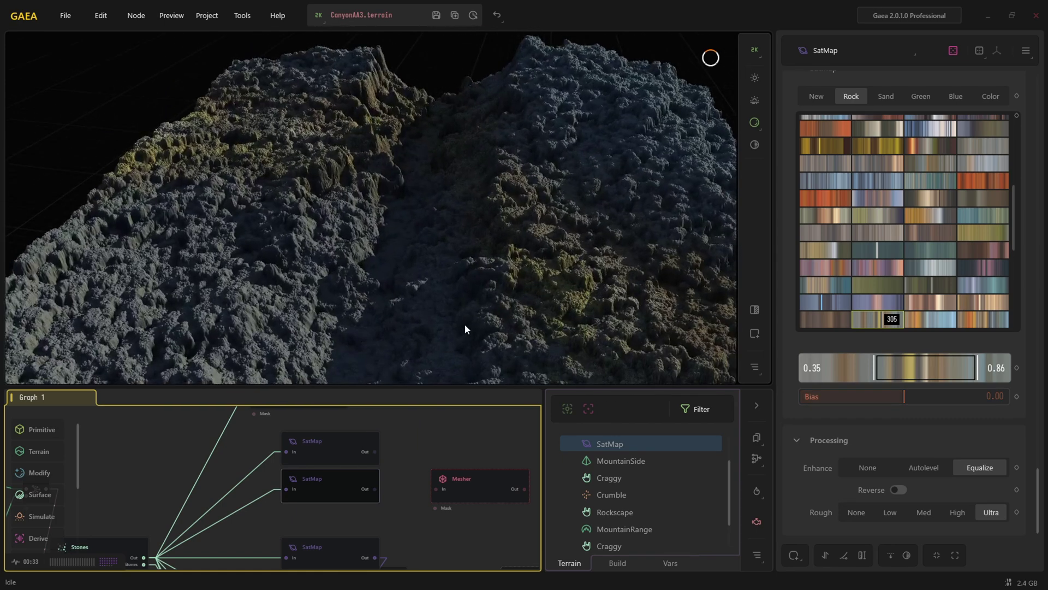
{"action": "left_click_drag", "start_coordinate": [464, 324], "coordinate": [456, 323]}
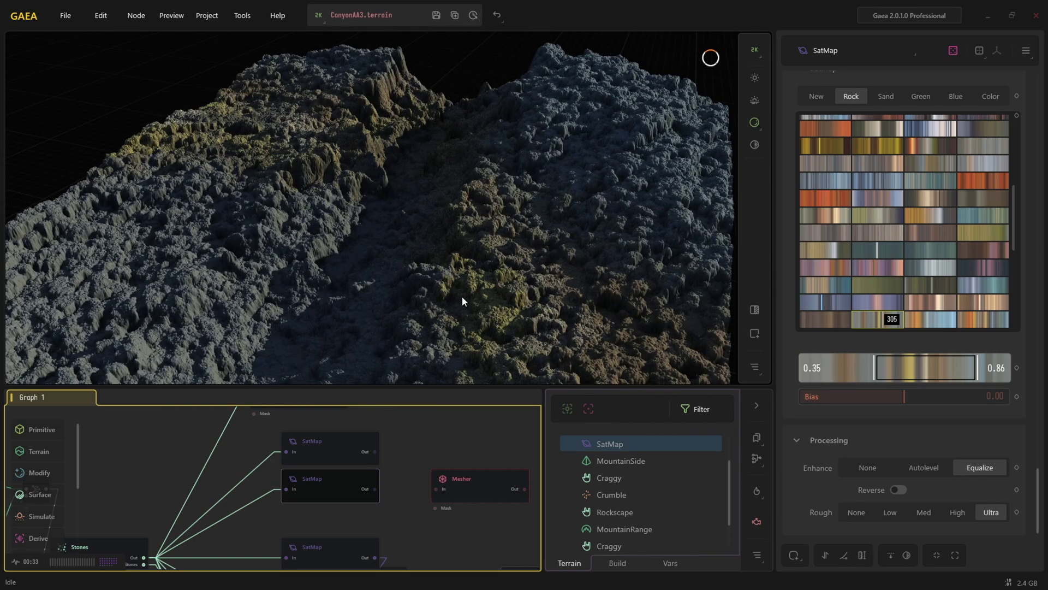
{"action": "scroll", "coordinate": [451, 313], "scroll_direction": "down", "scroll_amount": 4}
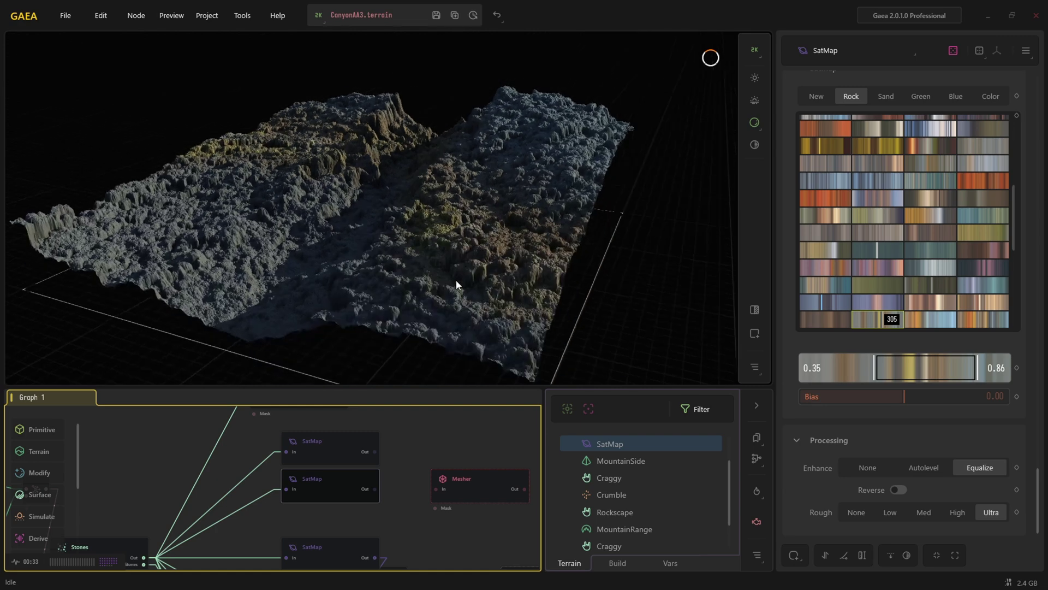
{"action": "mouse_move", "coordinate": [456, 284]}
{"action": "middle_mouse_down"}
{"action": "mouse_move", "coordinate": [465, 279]}
{"action": "mouse_move", "coordinate": [467, 294]}
{"action": "middle_mouse_up"}
{"action": "scroll", "coordinate": [467, 294], "scroll_direction": "up", "scroll_amount": 4}
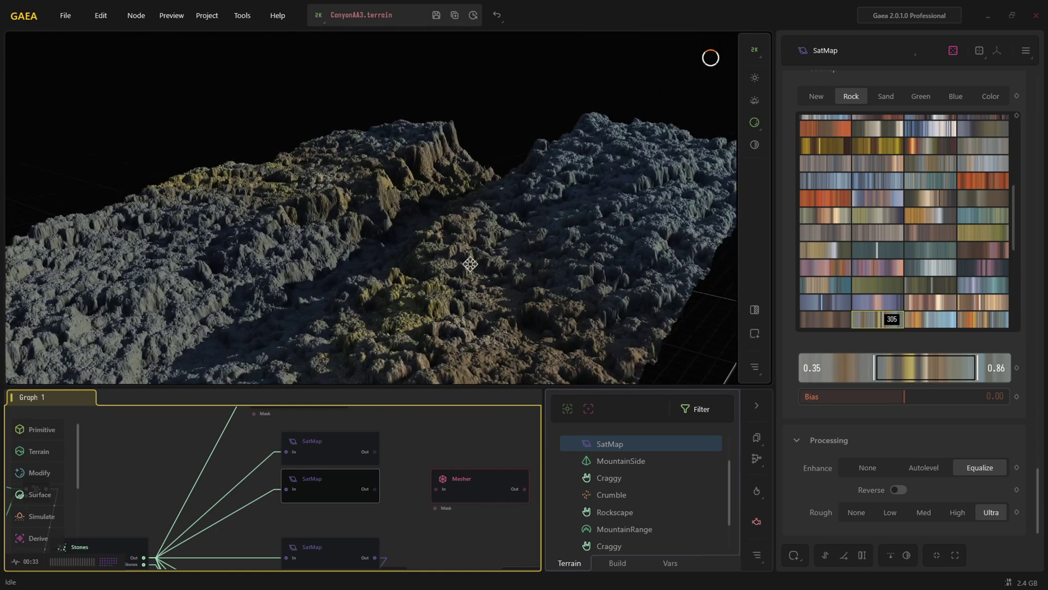
{"action": "scroll", "coordinate": [527, 298], "scroll_direction": "down", "scroll_amount": 3}
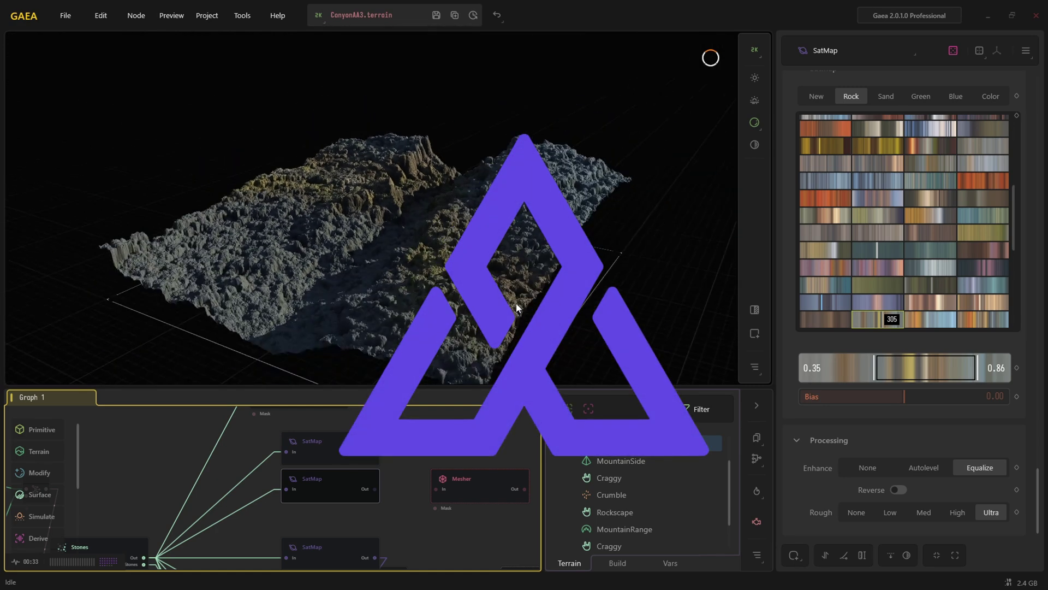